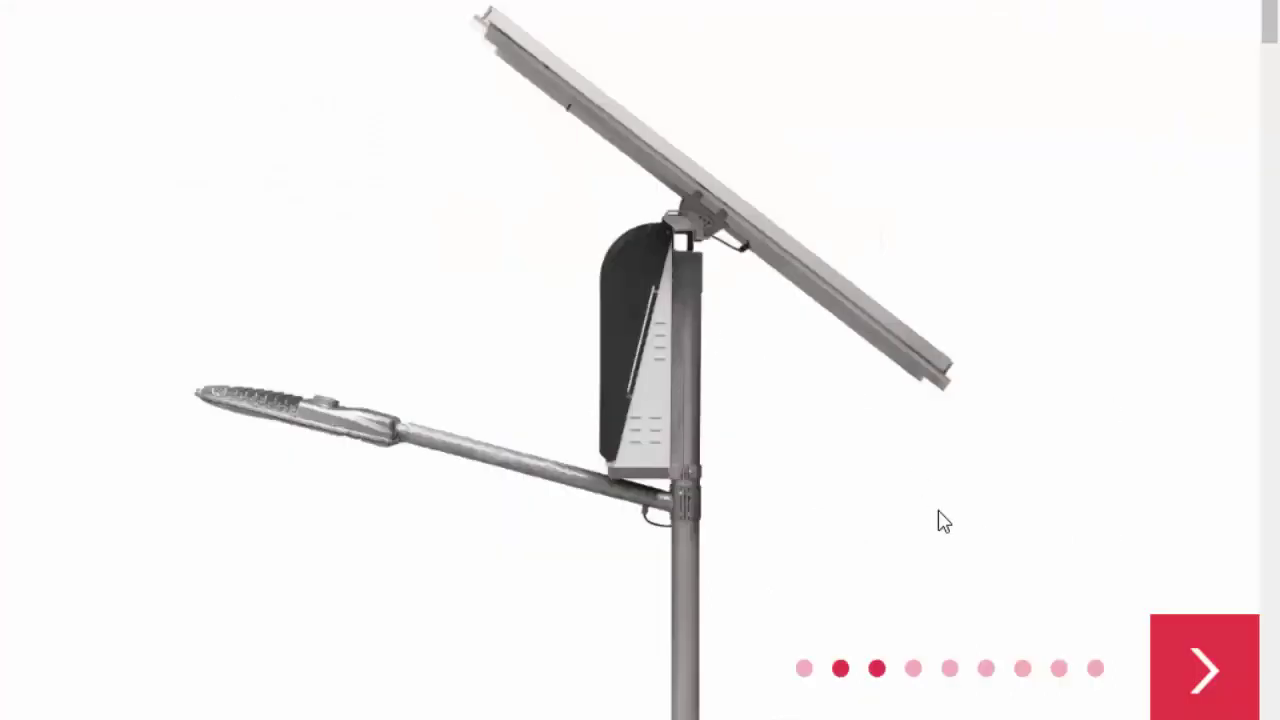
Step: Browse the product images of the BEKA SOLAR LED lighting solution to compare the solar fixture variants
click(913, 668)
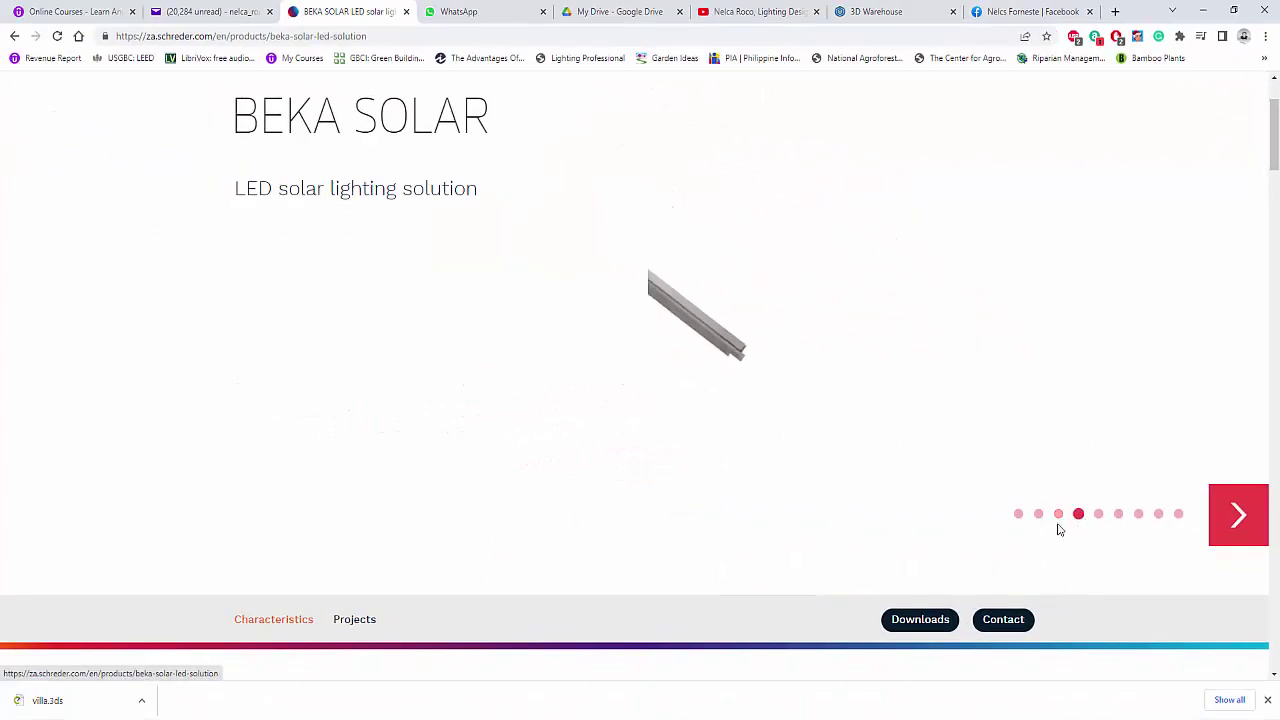
click(1098, 514)
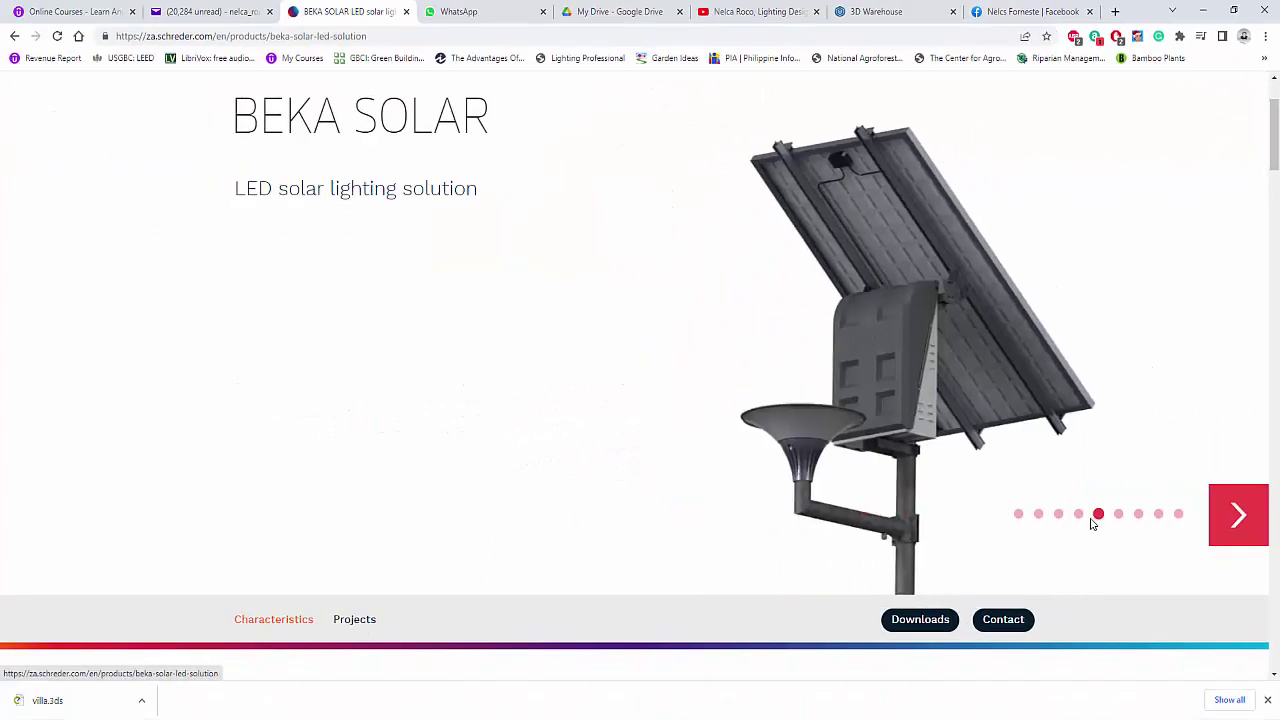
click(1020, 516)
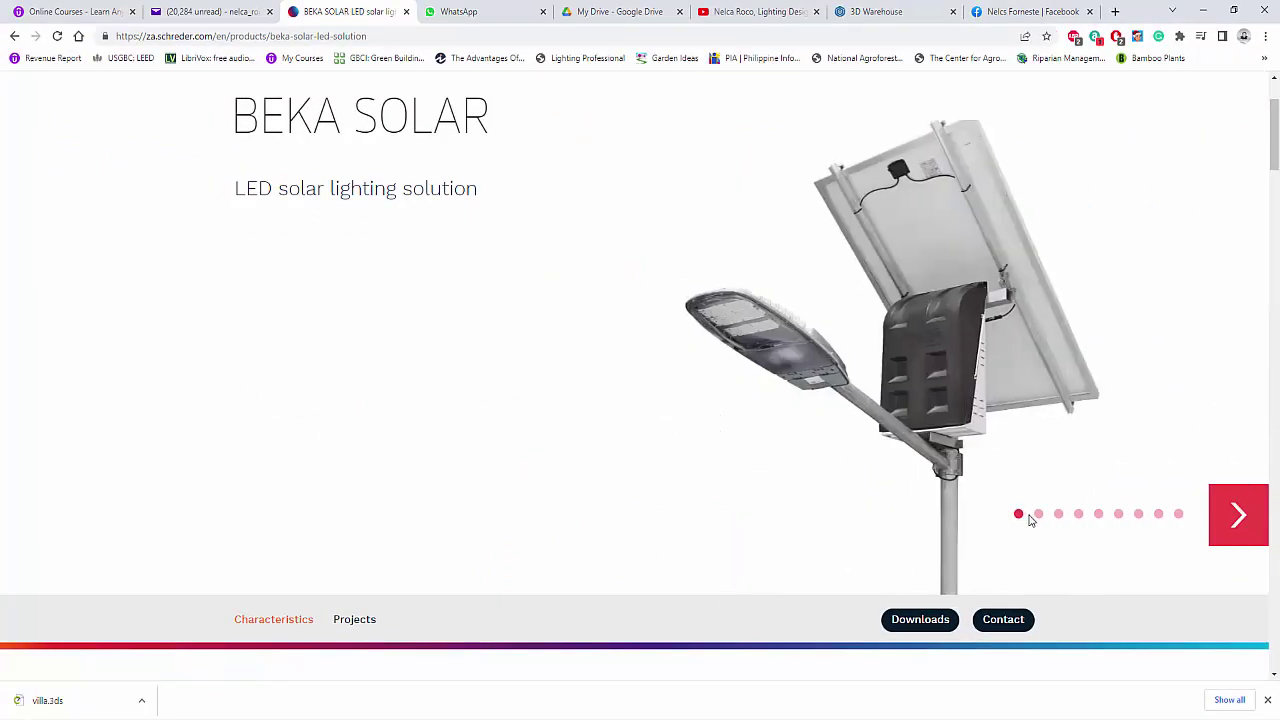
click(1039, 514)
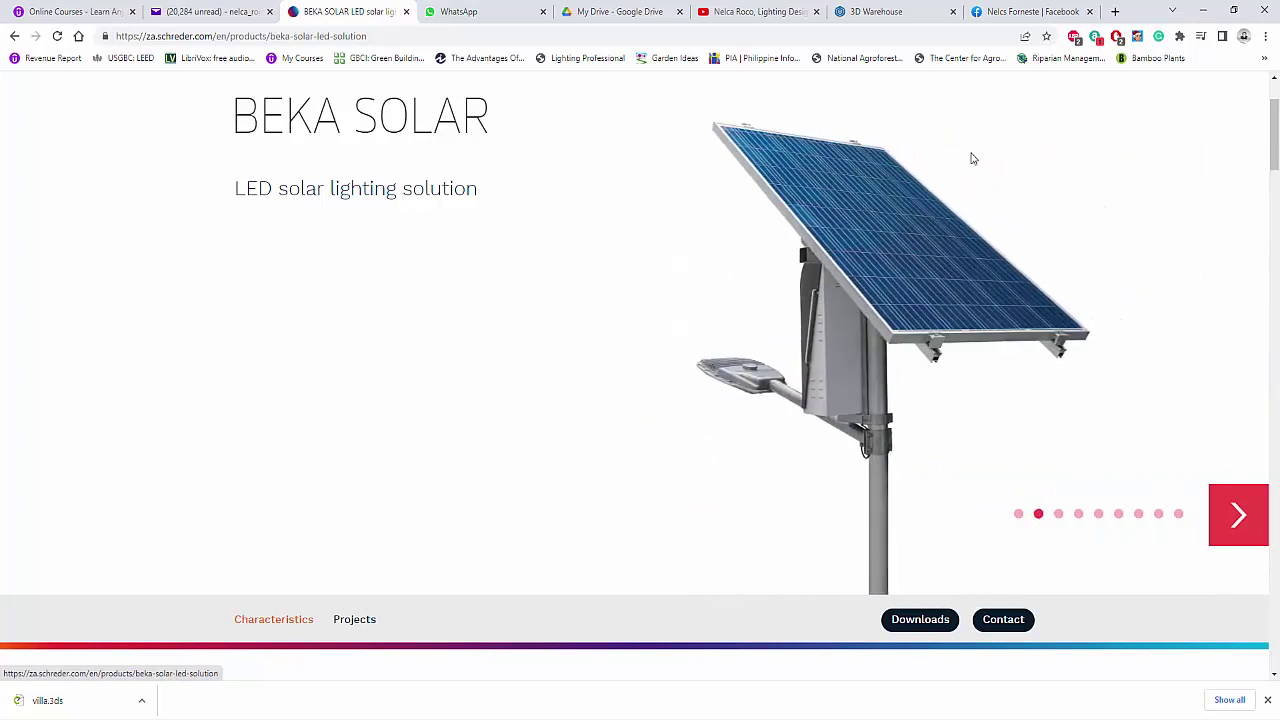
click(1038, 514)
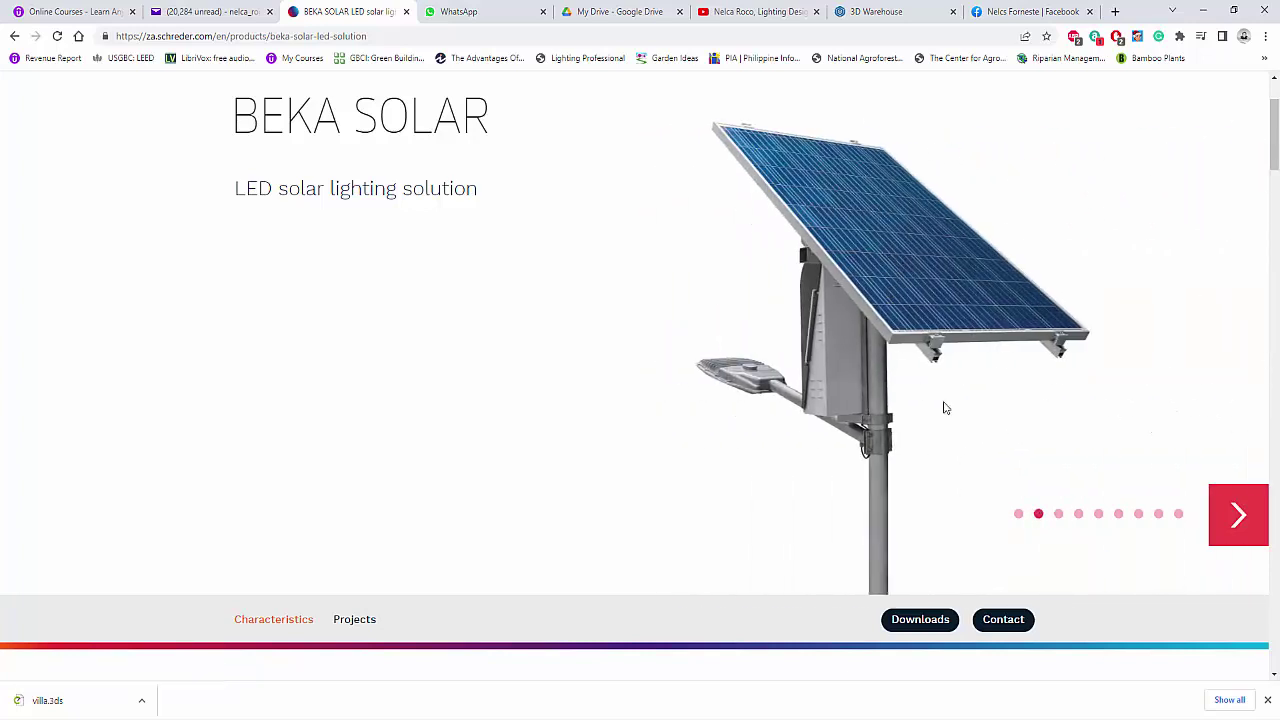
click(1078, 516)
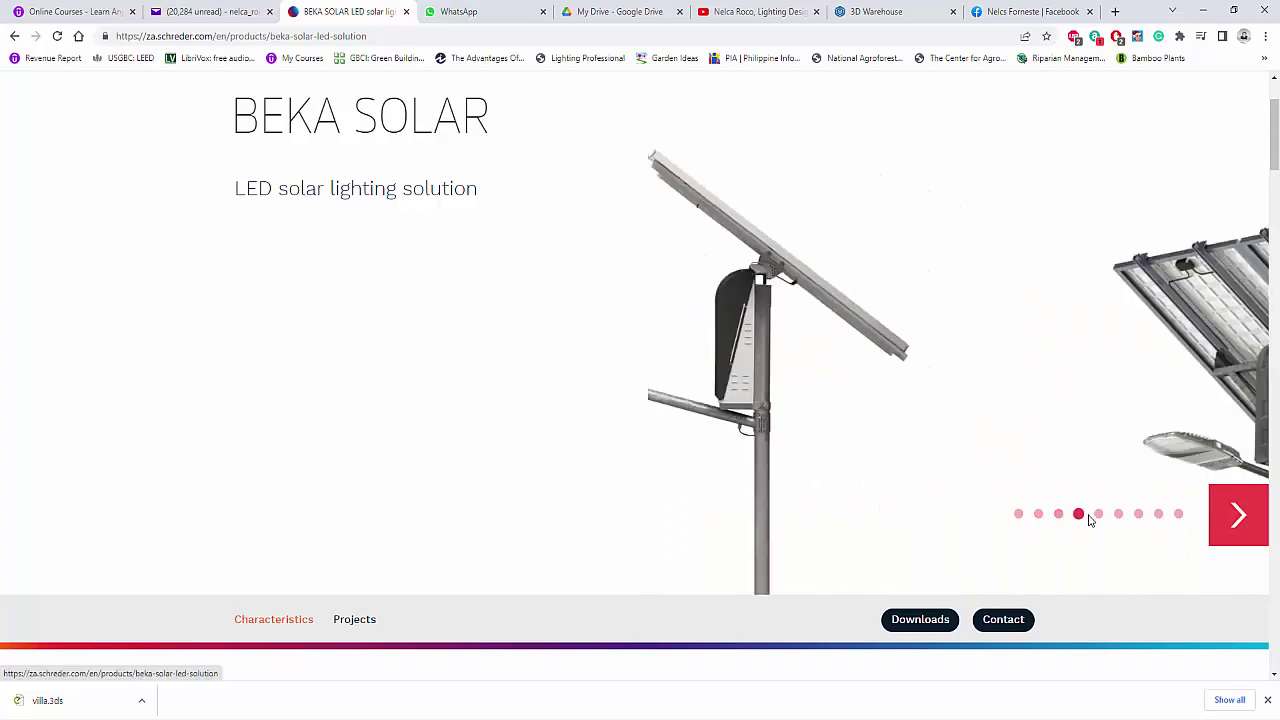
click(1099, 516)
click(1118, 515)
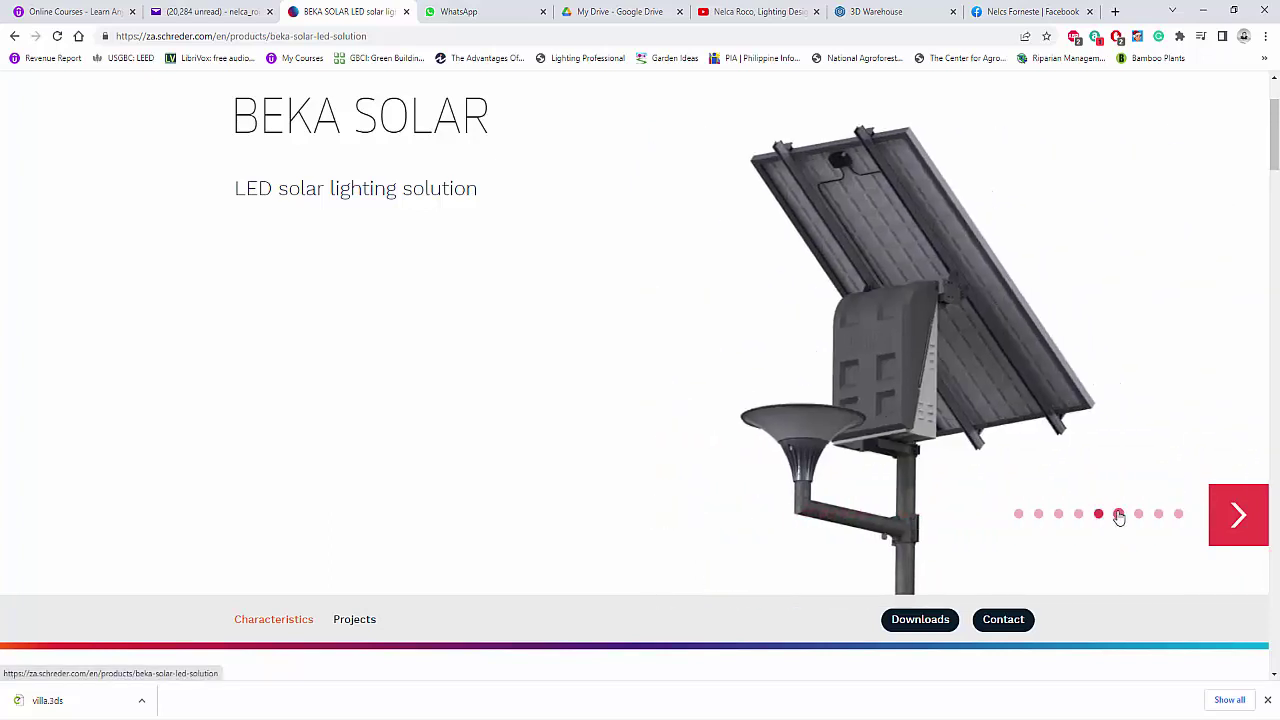
click(1139, 515)
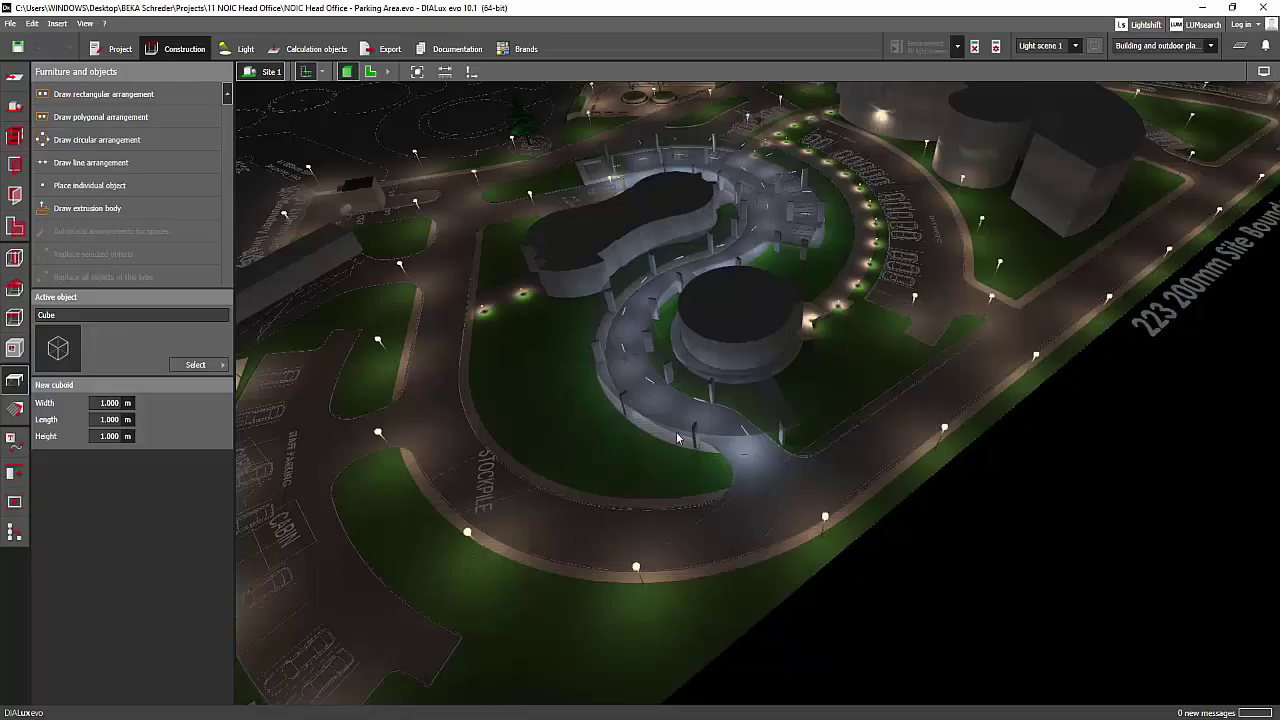
Step: In DIALux evo, change the planning mode of the parking area project to Street Lighting
drag(676, 432, 867, 316)
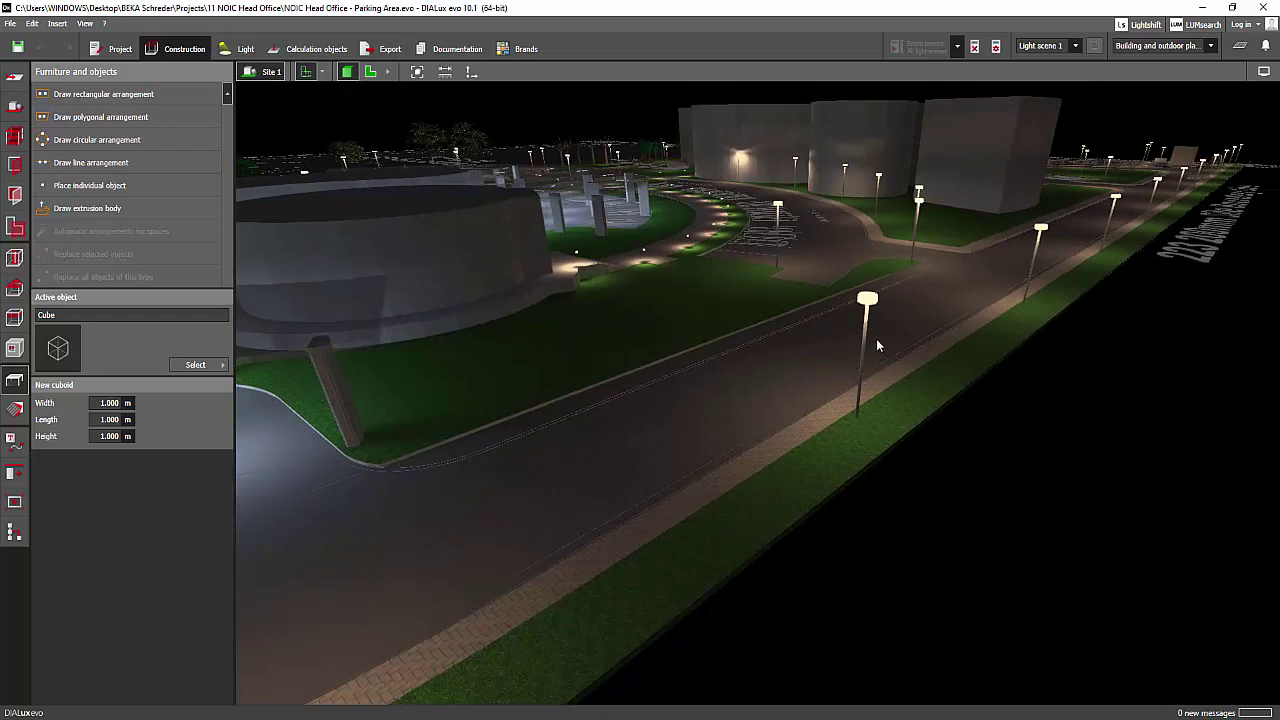
mouse_move(877, 339)
right_down()
mouse_move(866, 342)
mouse_move(883, 343)
right_up()
middle_drag(883, 343, 883, 367)
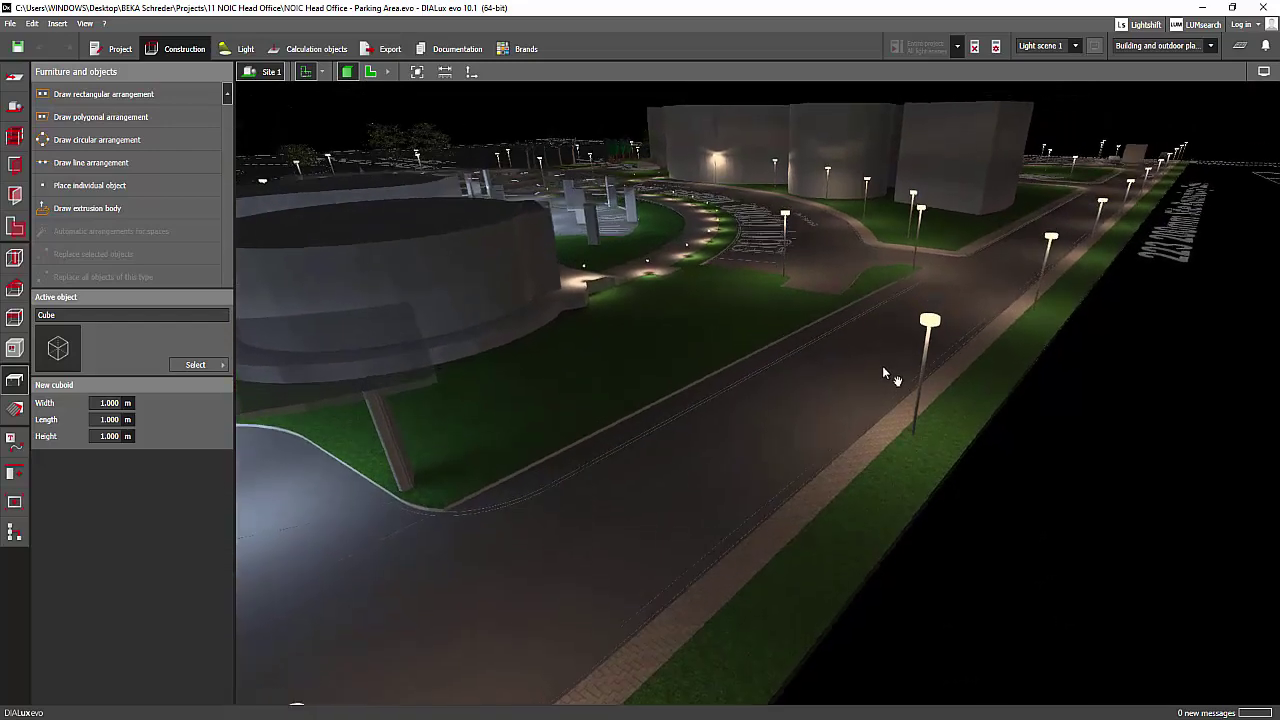
drag(883, 372, 806, 400)
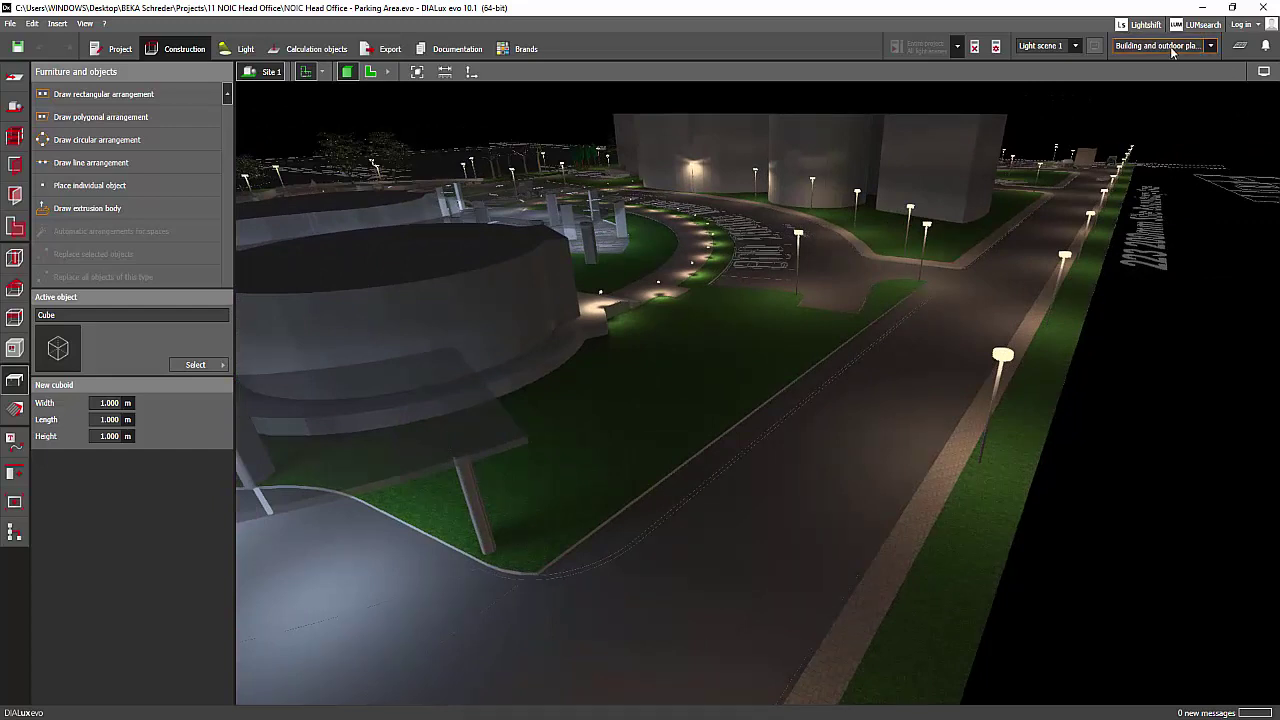
click(1168, 46)
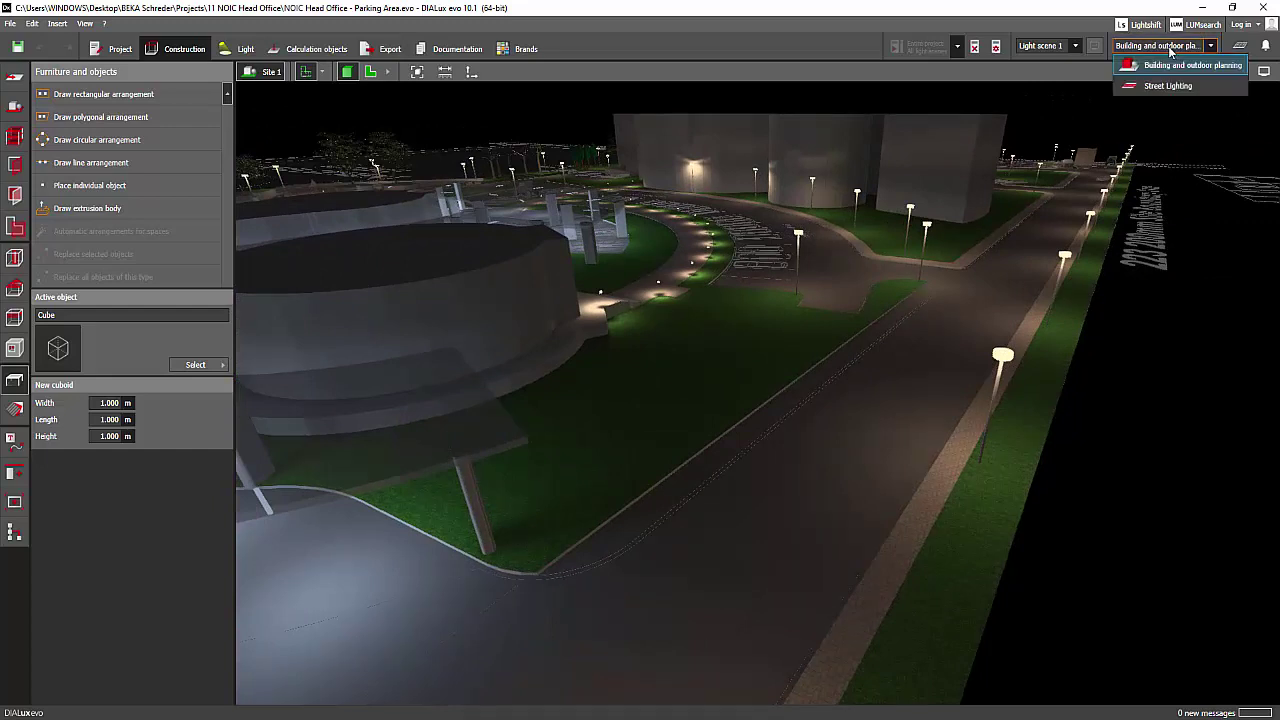
click(1162, 86)
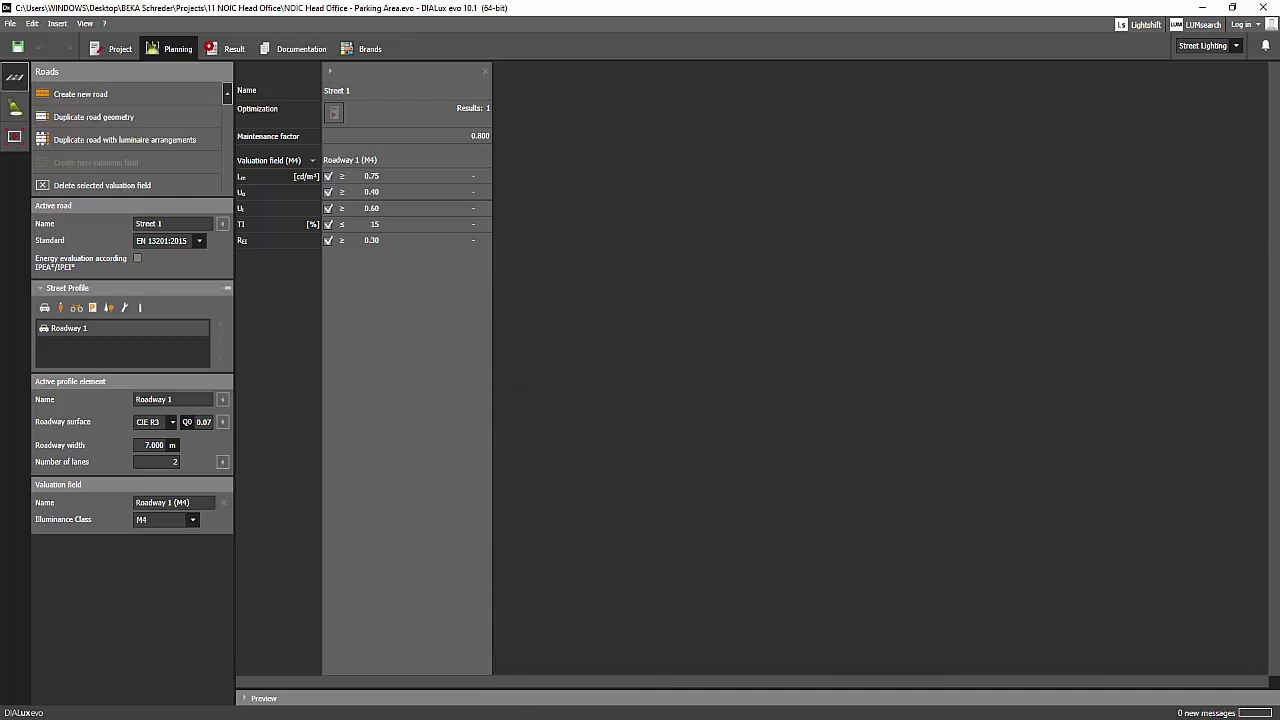
Step: Expand the 3D preview of Street 1 and view the roadway at an angle along its length
click(250, 699)
drag(570, 428, 588, 256)
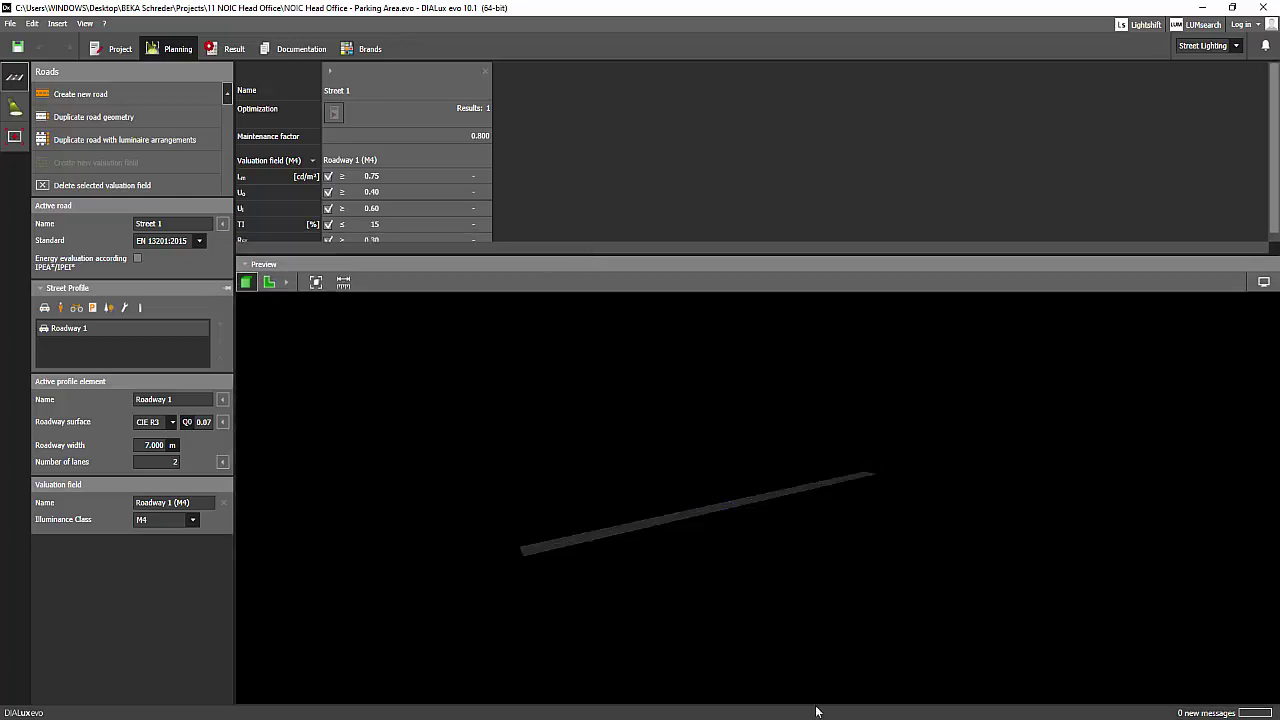
drag(620, 454, 555, 452)
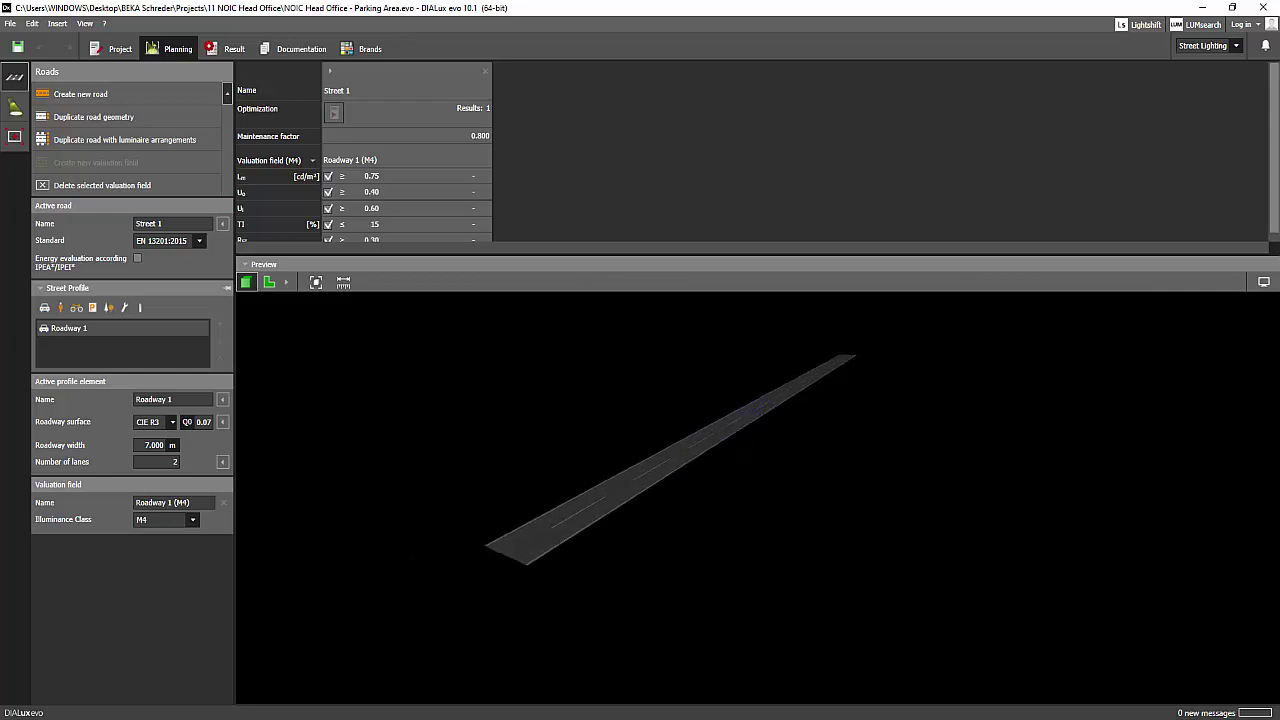
Step: Switch to the BEKA SOLAR page in the browser and view the second and first product images
mouse_move(604, 719)
click(605, 665)
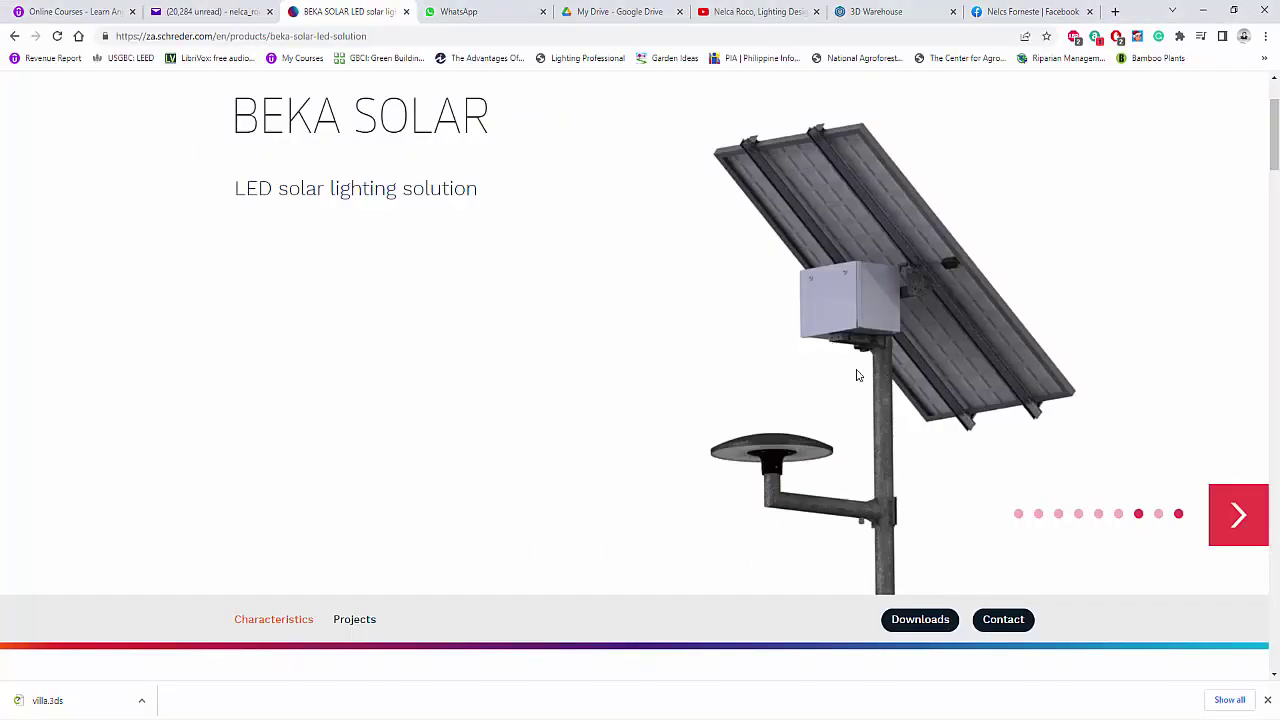
click(1038, 514)
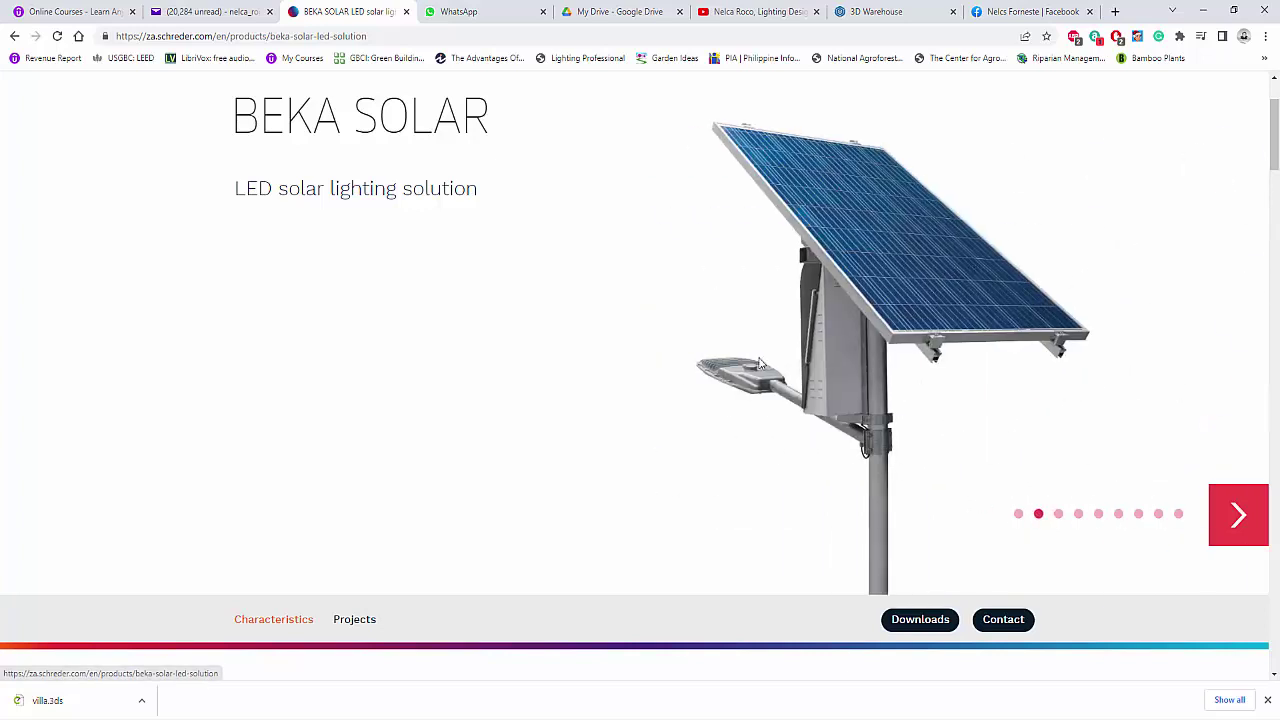
click(1019, 515)
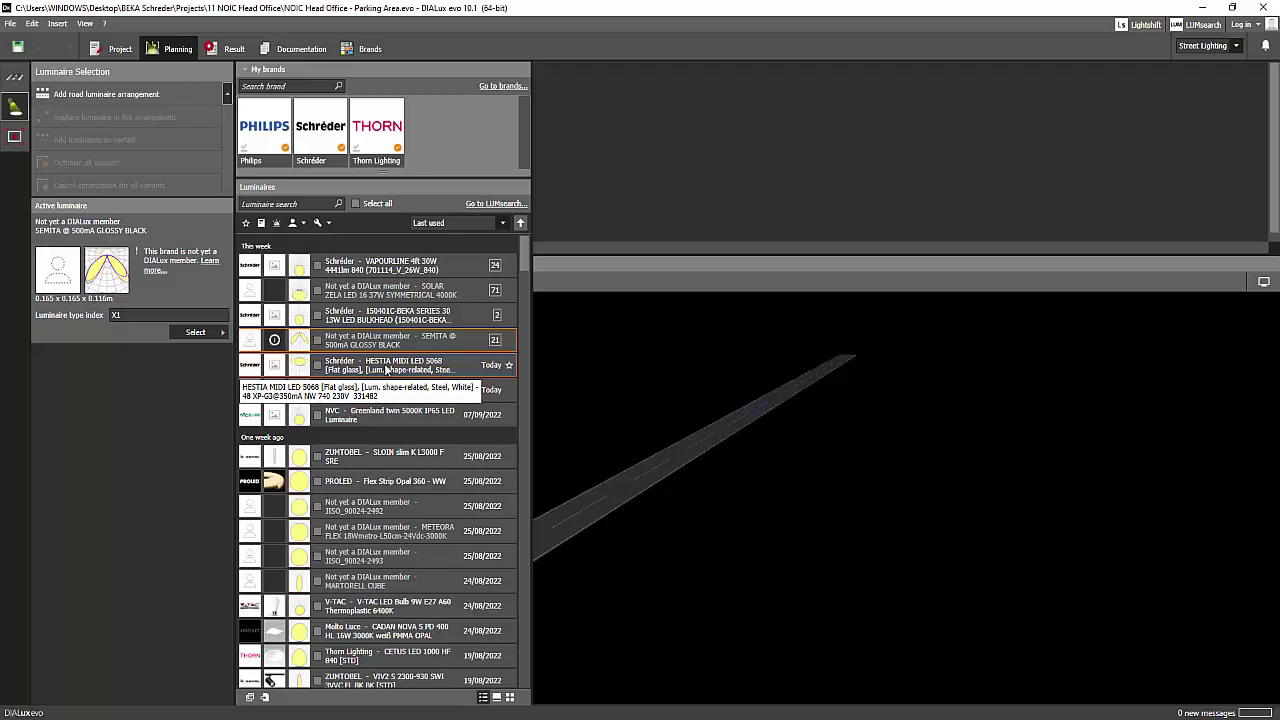
Step: In DIALux evo, select the Schréder HESTIA MIDI LED 5068 luminaire, add it as Street 1's arrangement and review the Roadway 1 results
click(386, 366)
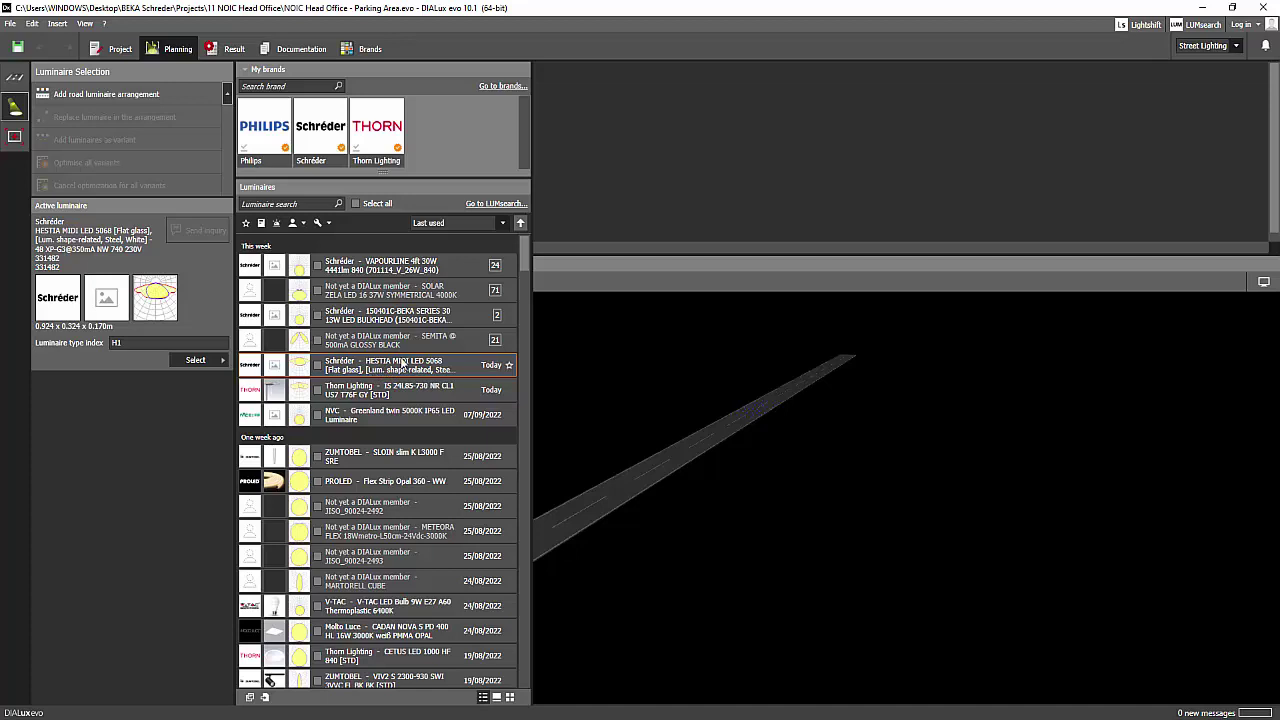
click(195, 360)
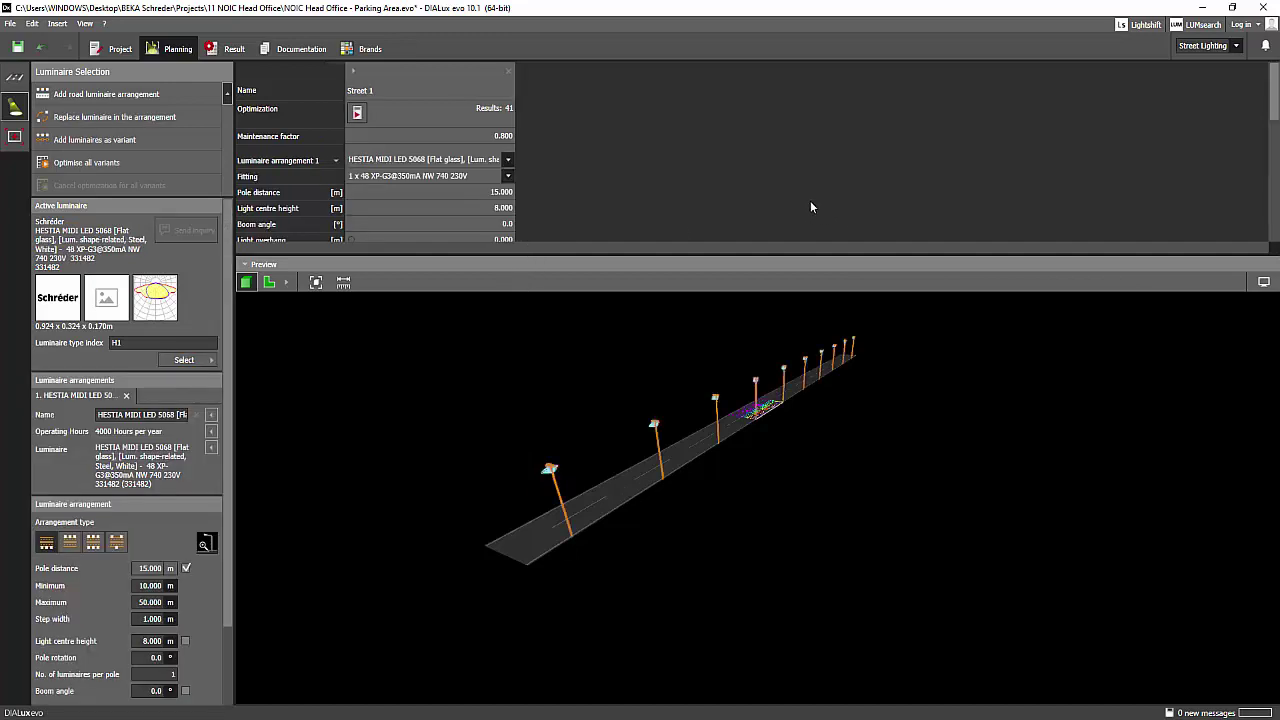
scroll(1275, 105, down, 10)
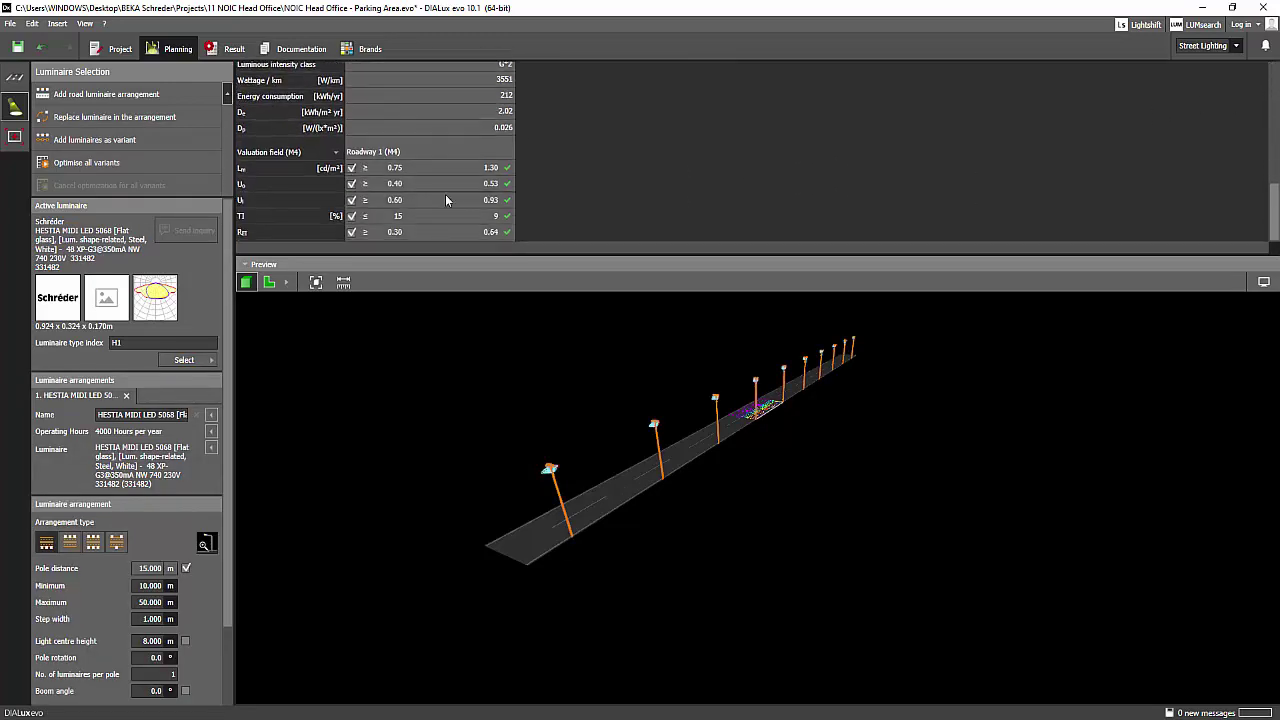
drag(490, 274, 490, 304)
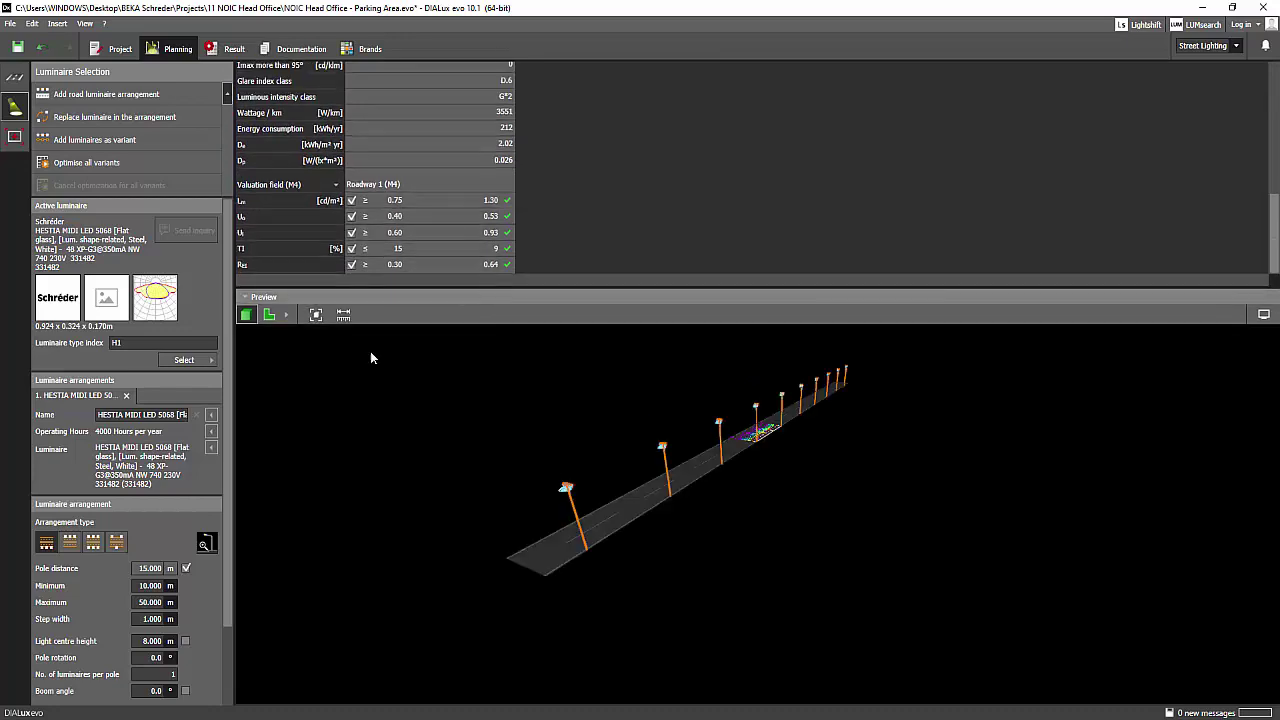
Step: Disable the variable pole distance range, set the pole distance to 20 m and recalculate Street 1
click(141, 585)
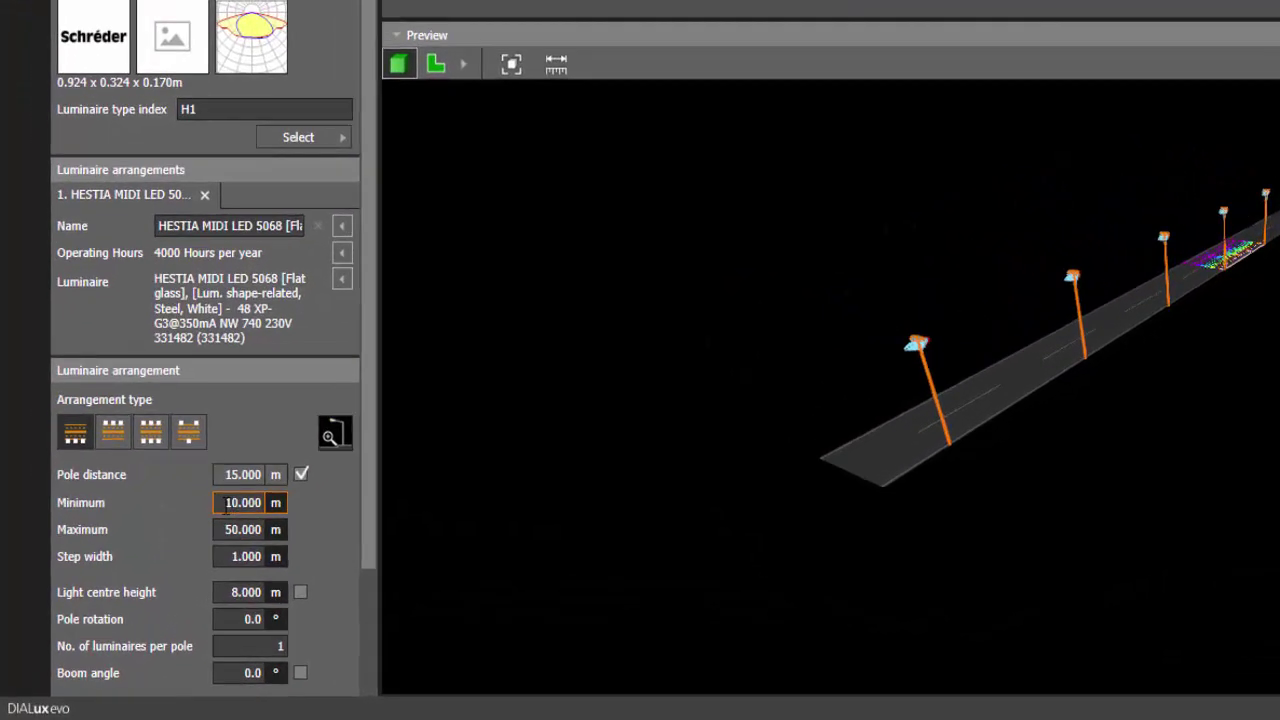
click(226, 505)
click(301, 474)
click(250, 478)
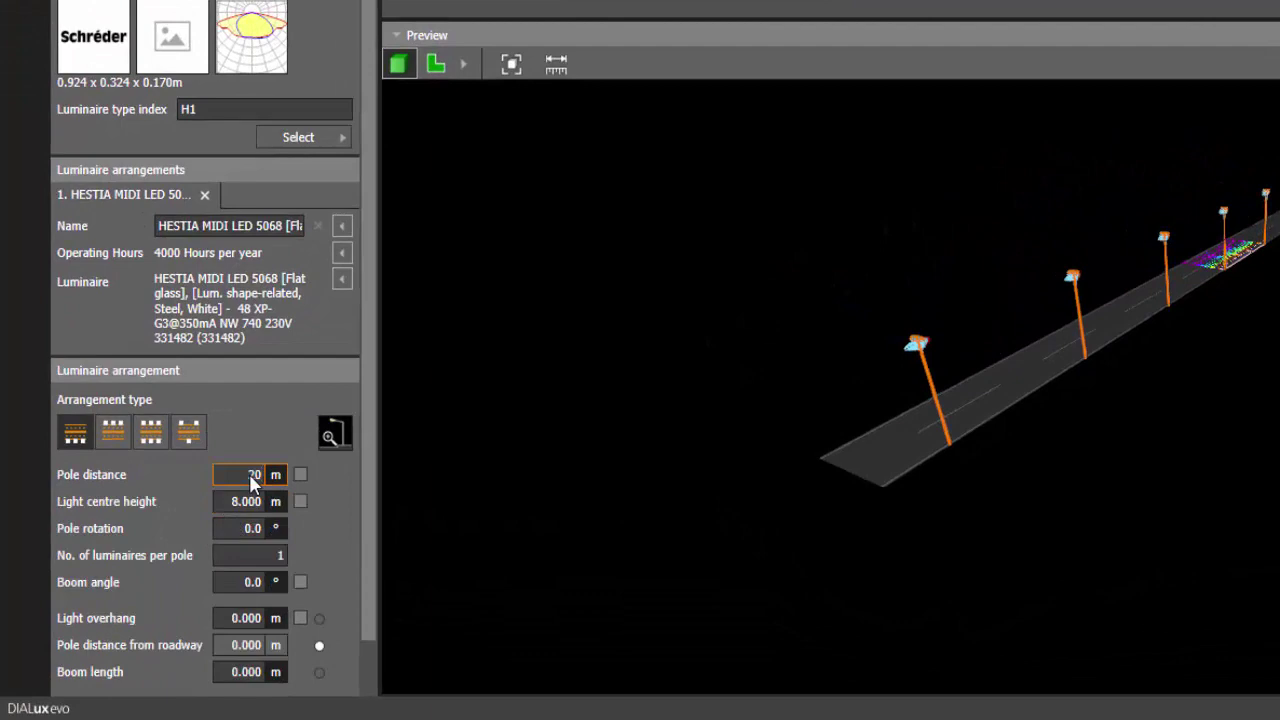
text(20)
key(Return)
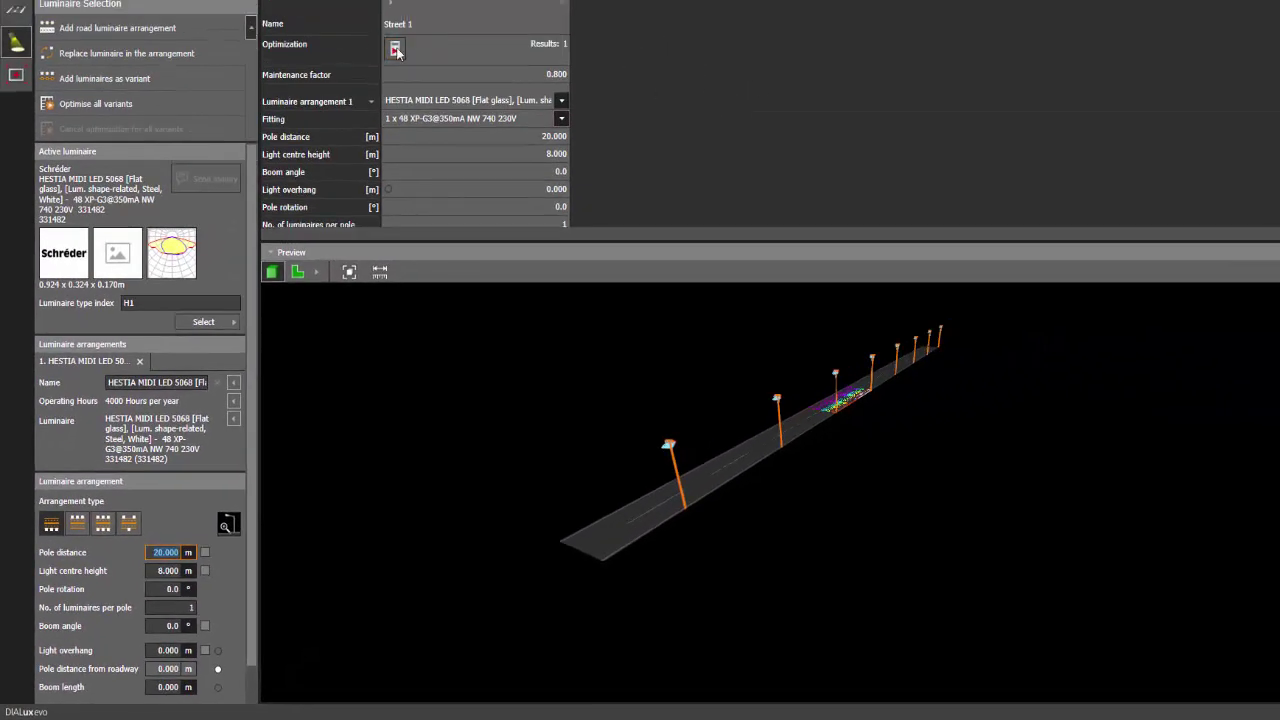
click(396, 50)
scroll(678, 126, down, 5)
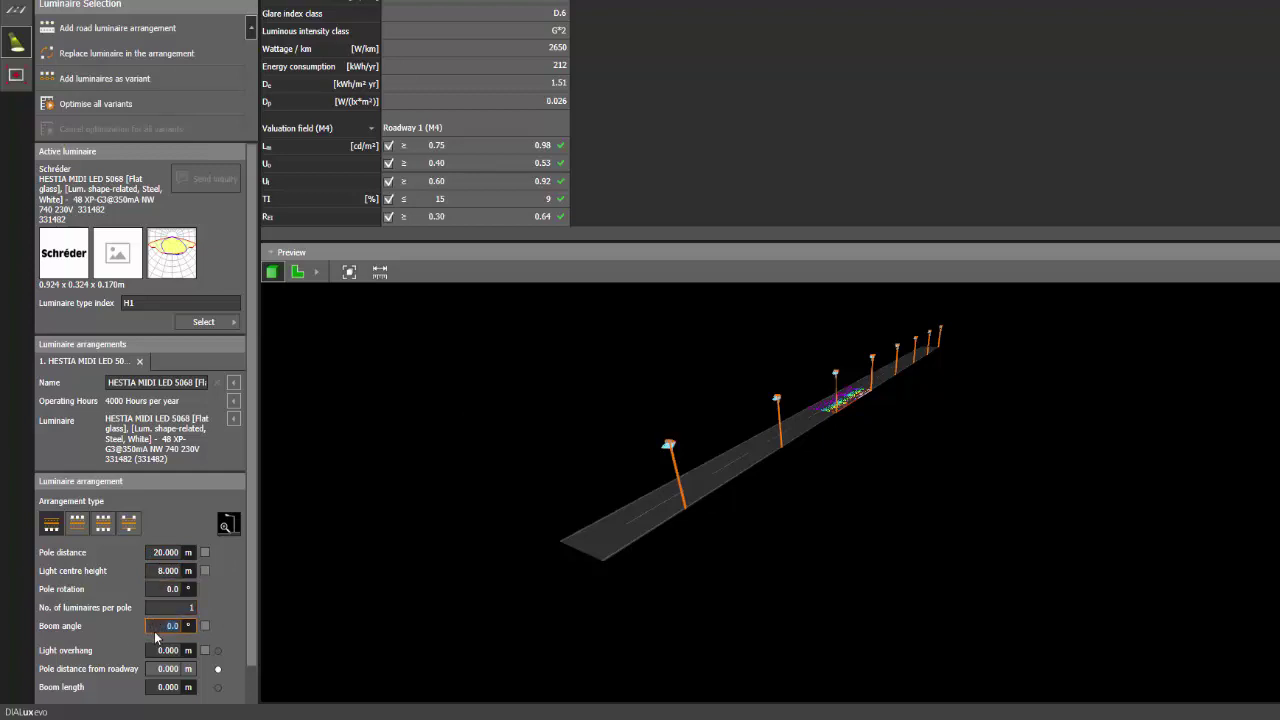
Step: Set the luminaire arrangement's boom angle to 5° and its boom length to 0.5 m, checking the poles in the preview
text(5)
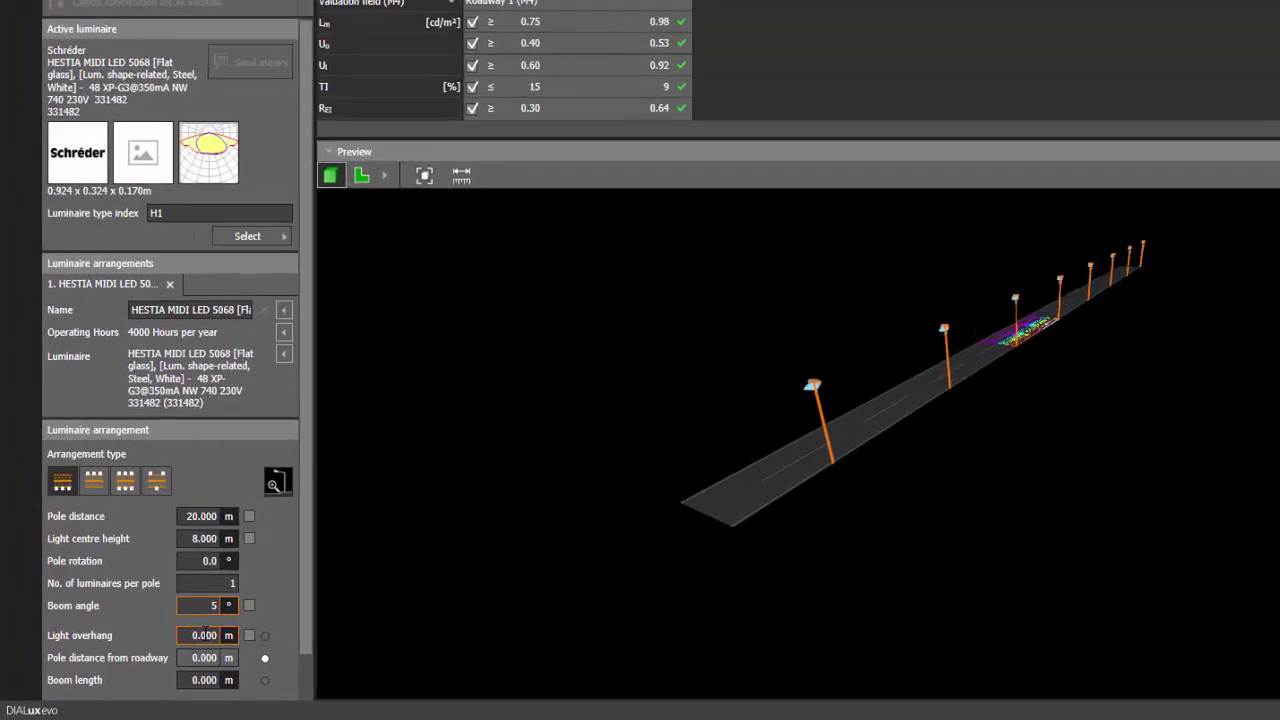
click(165, 687)
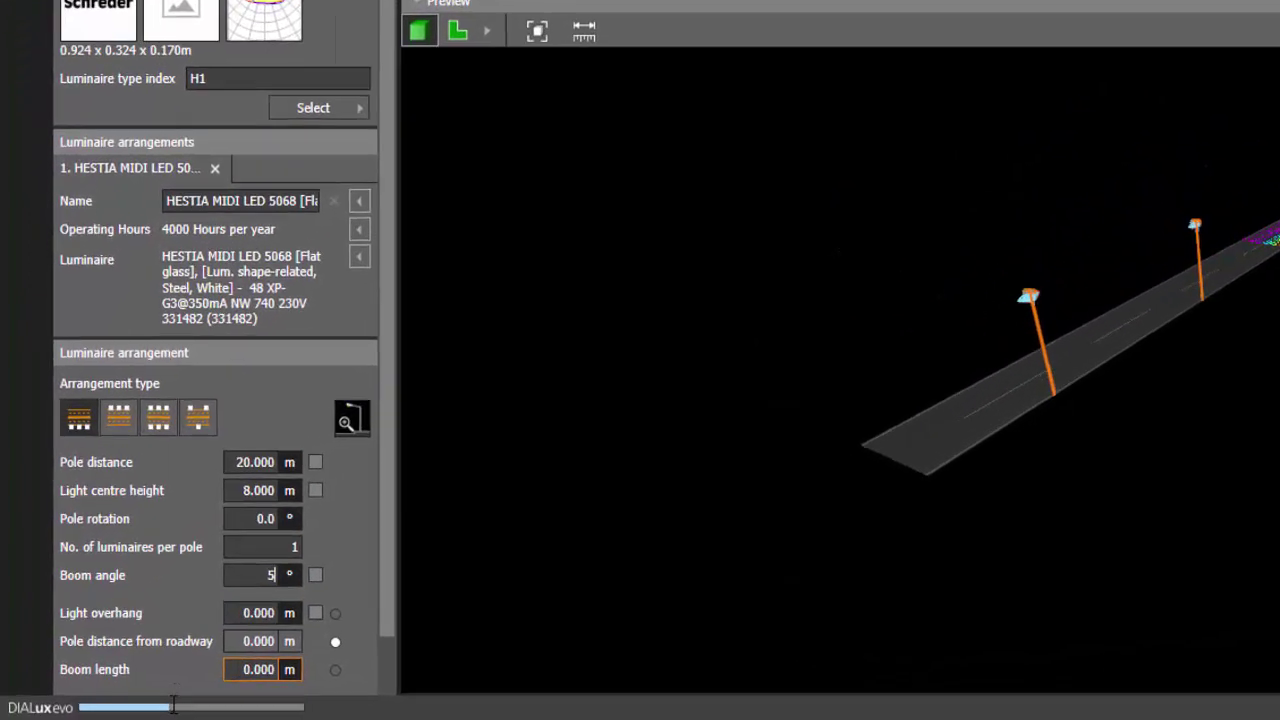
key(BackSpace)
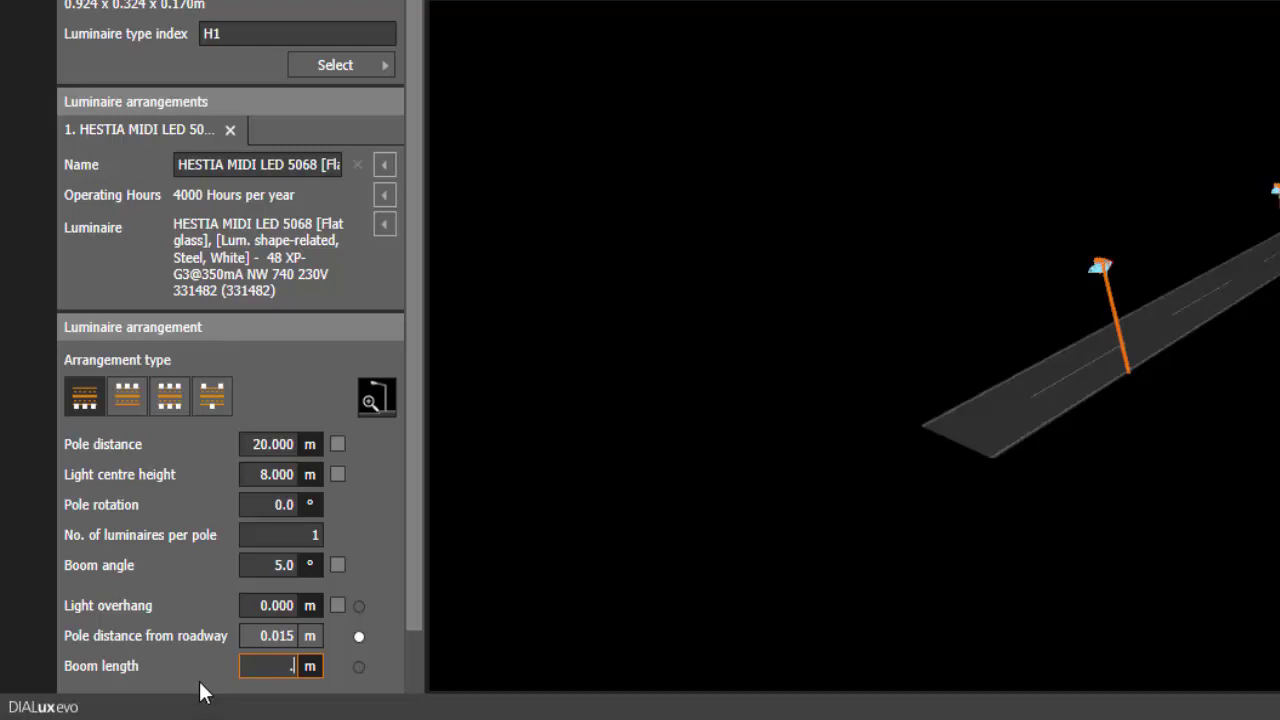
key(Return)
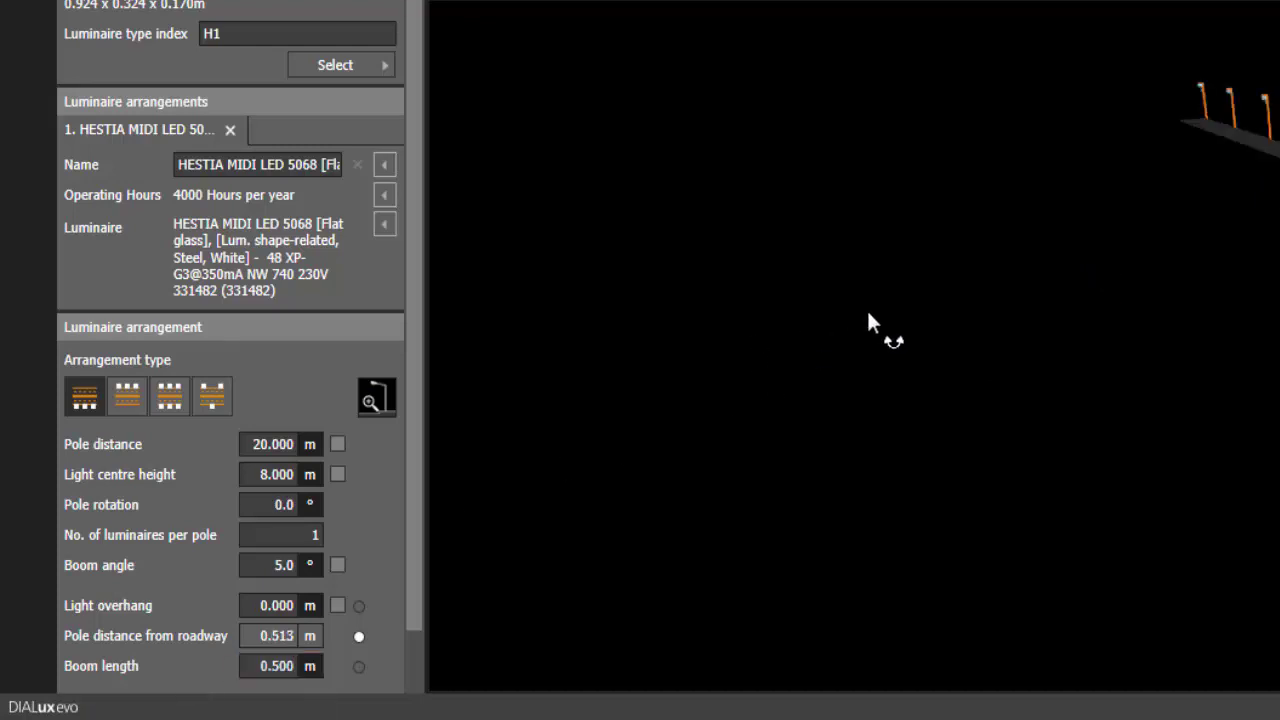
scroll(1135, 365, up, 2)
middle_drag(1141, 320, 1102, 273)
scroll(1161, 317, up, 3)
scroll(1105, 287, up, 4)
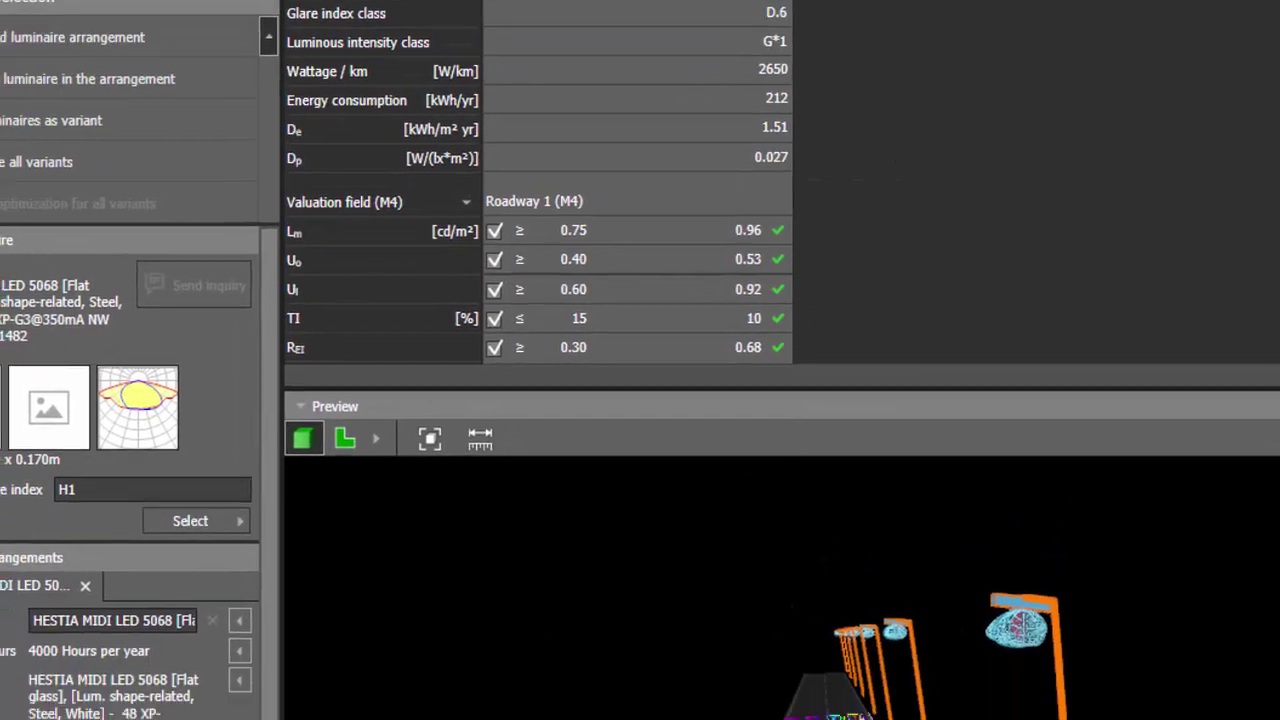
Step: Set the pole distance to 25 m, recalculate Street 1 and review the Roadway 1 results
click(205, 635)
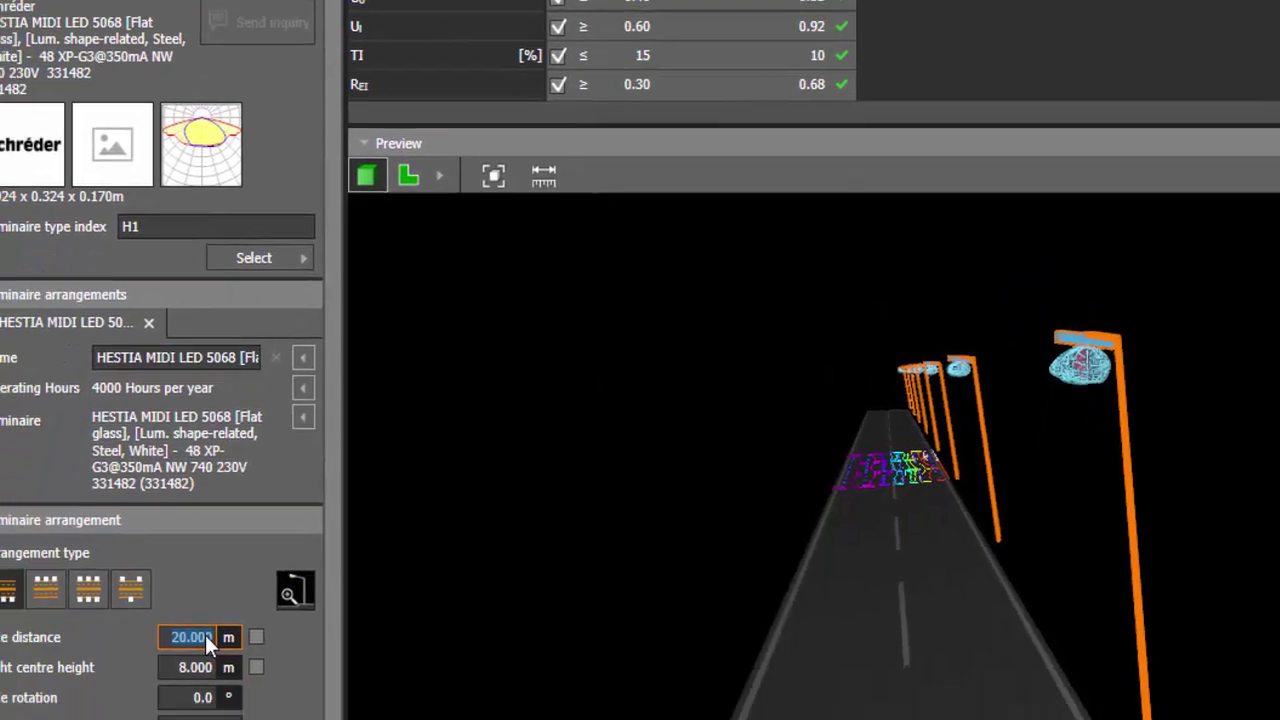
text(25)
key(Return)
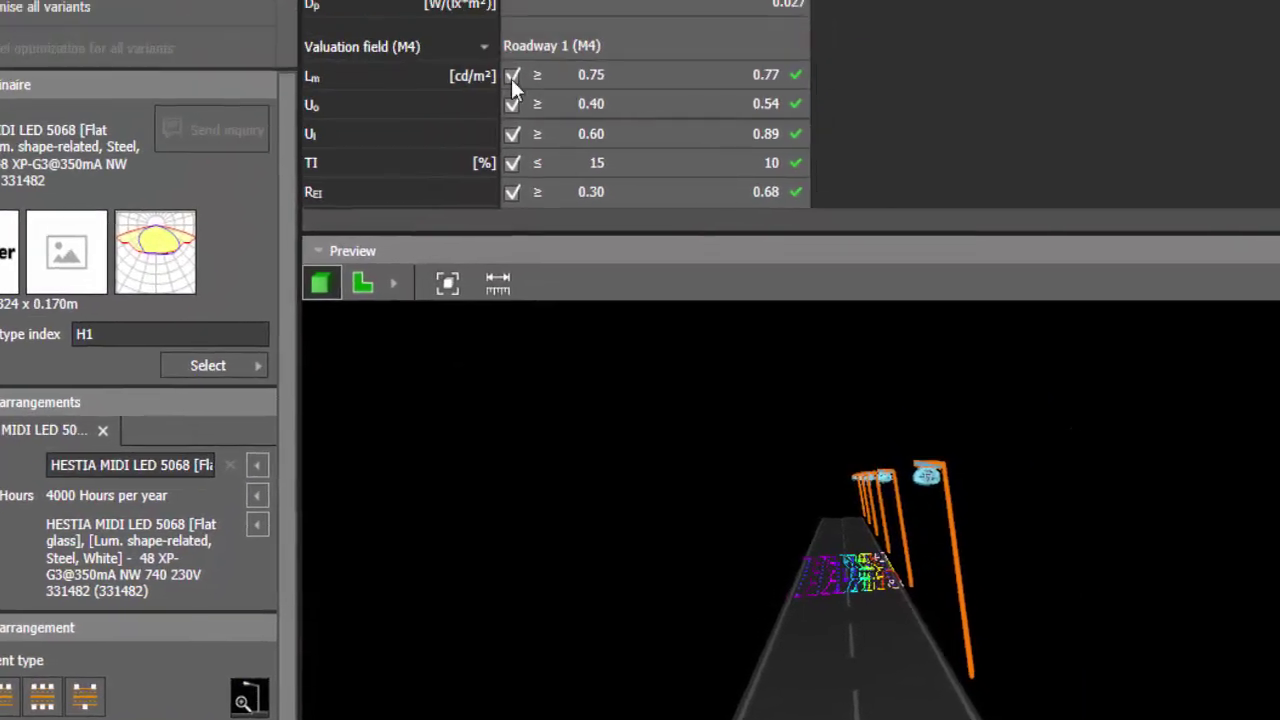
scroll(511, 79, up, 5)
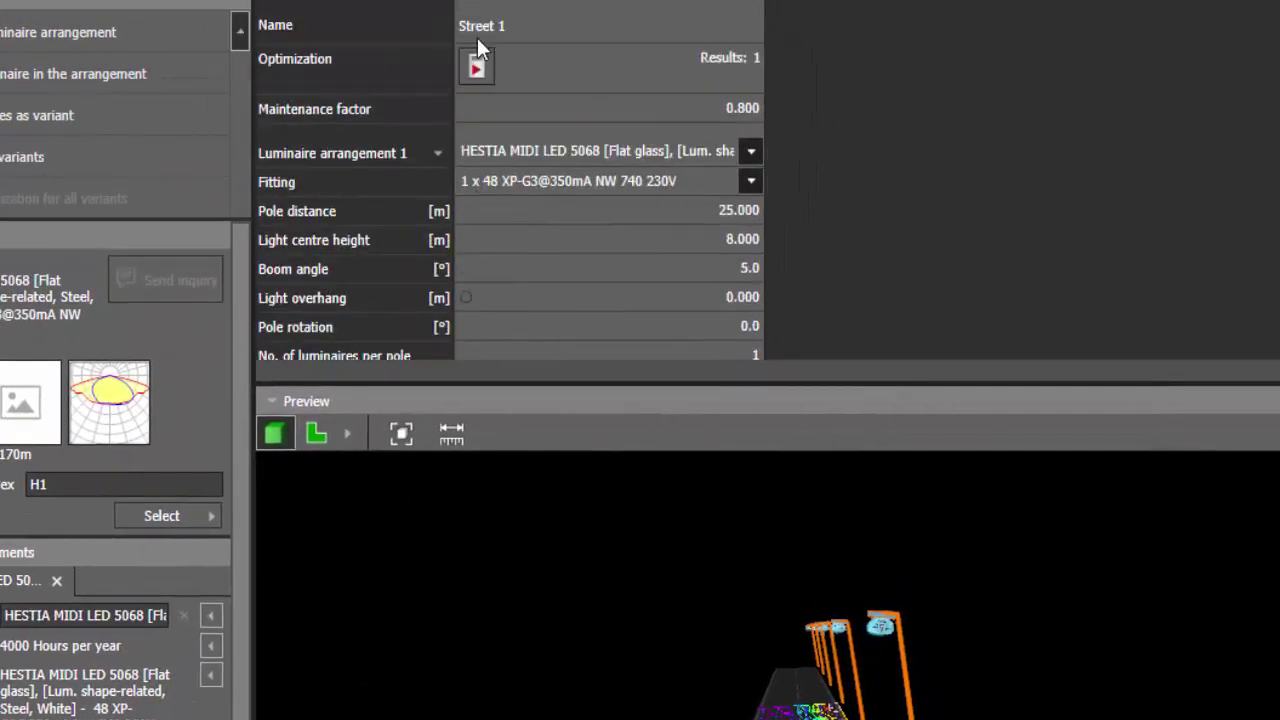
click(477, 63)
drag(906, 380, 1012, 518)
scroll(808, 411, down, 10)
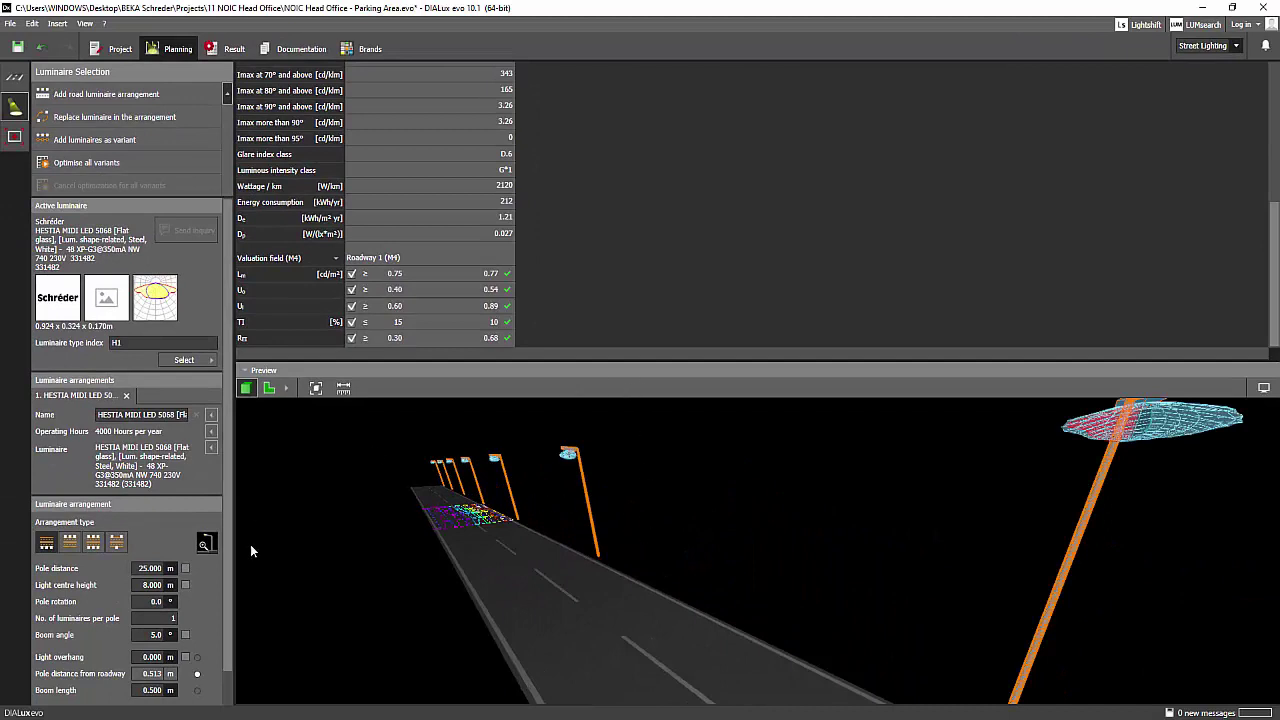
Step: Switch from street lighting to building and outdoor planning, and show the site in plan view
click(152, 568)
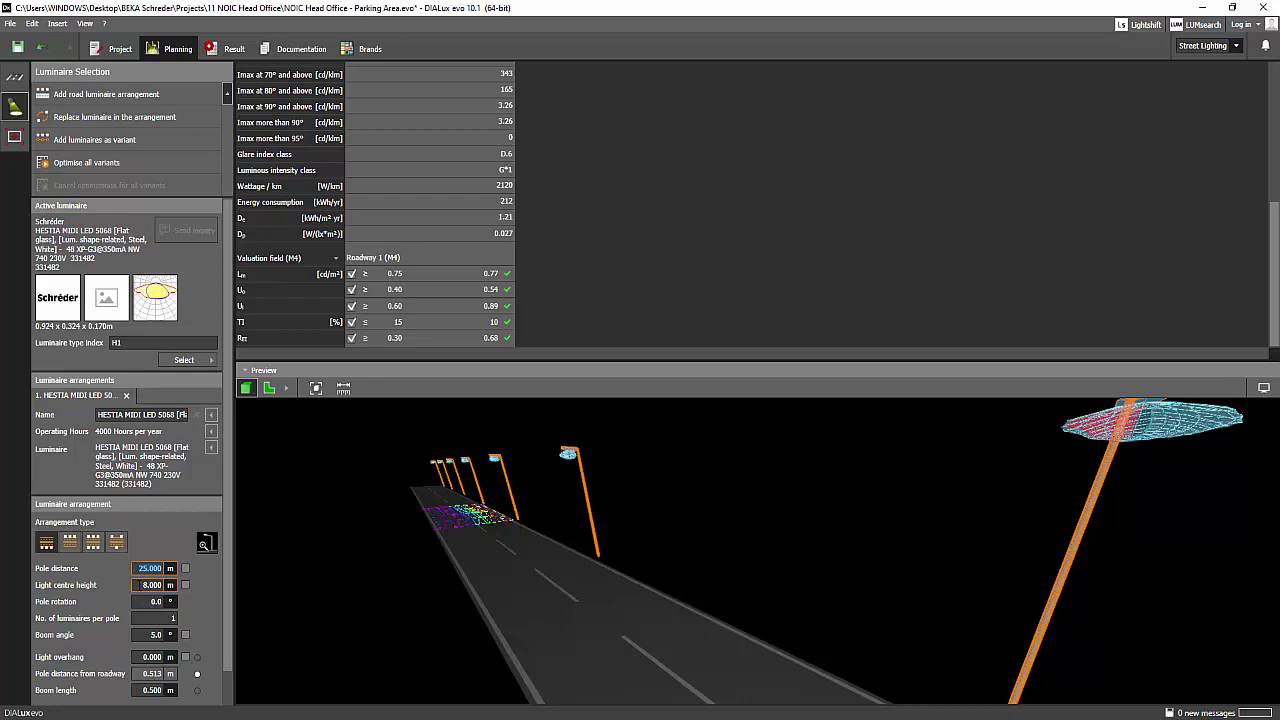
click(150, 585)
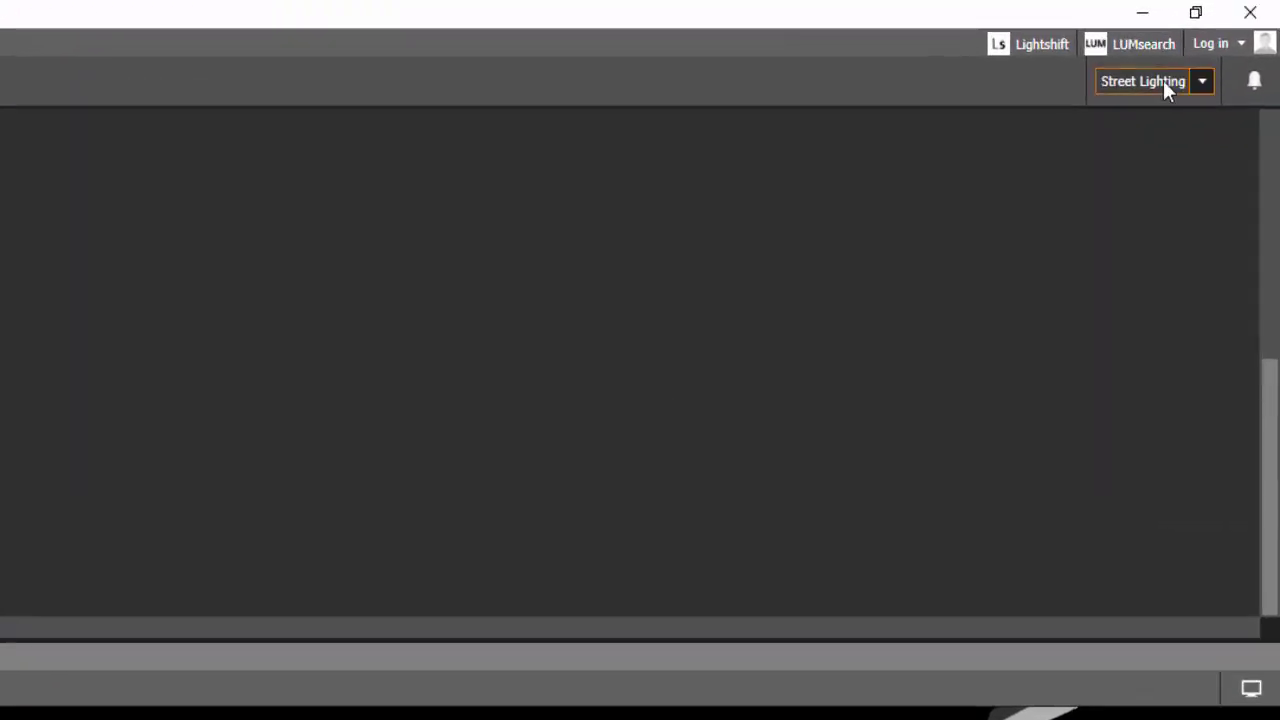
click(1212, 46)
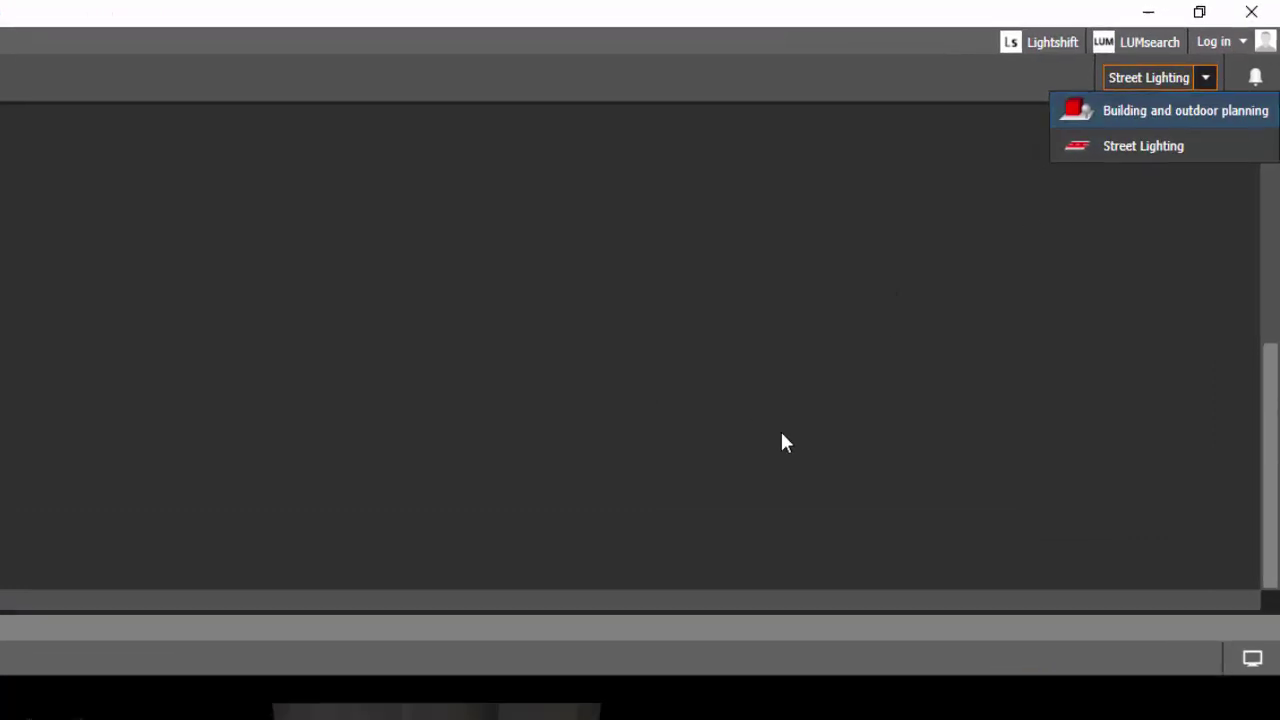
click(757, 452)
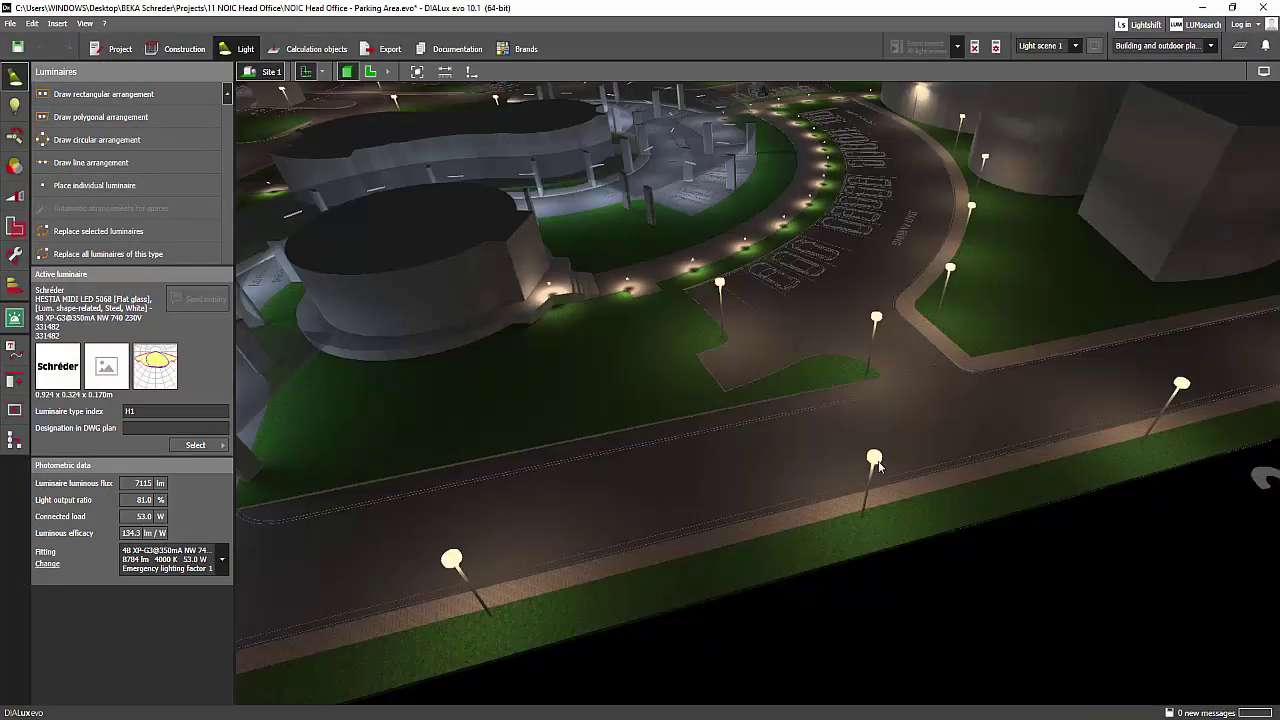
scroll(729, 456, down, 3)
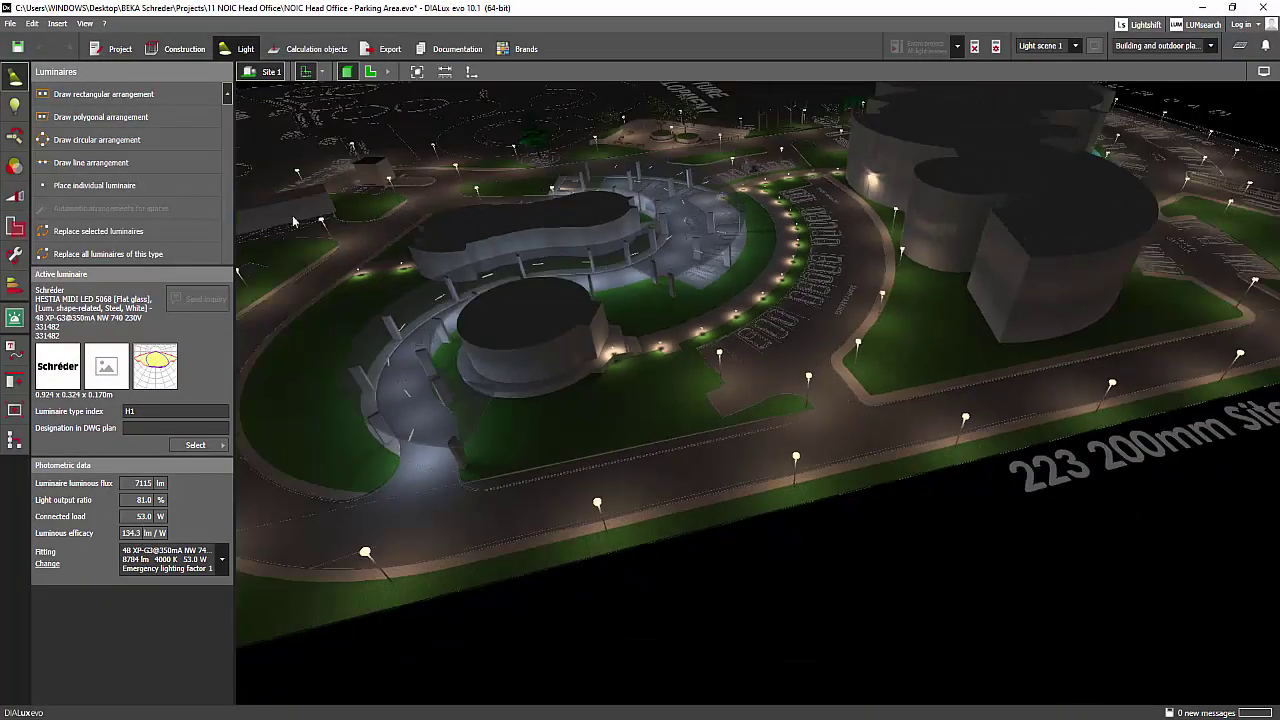
click(370, 72)
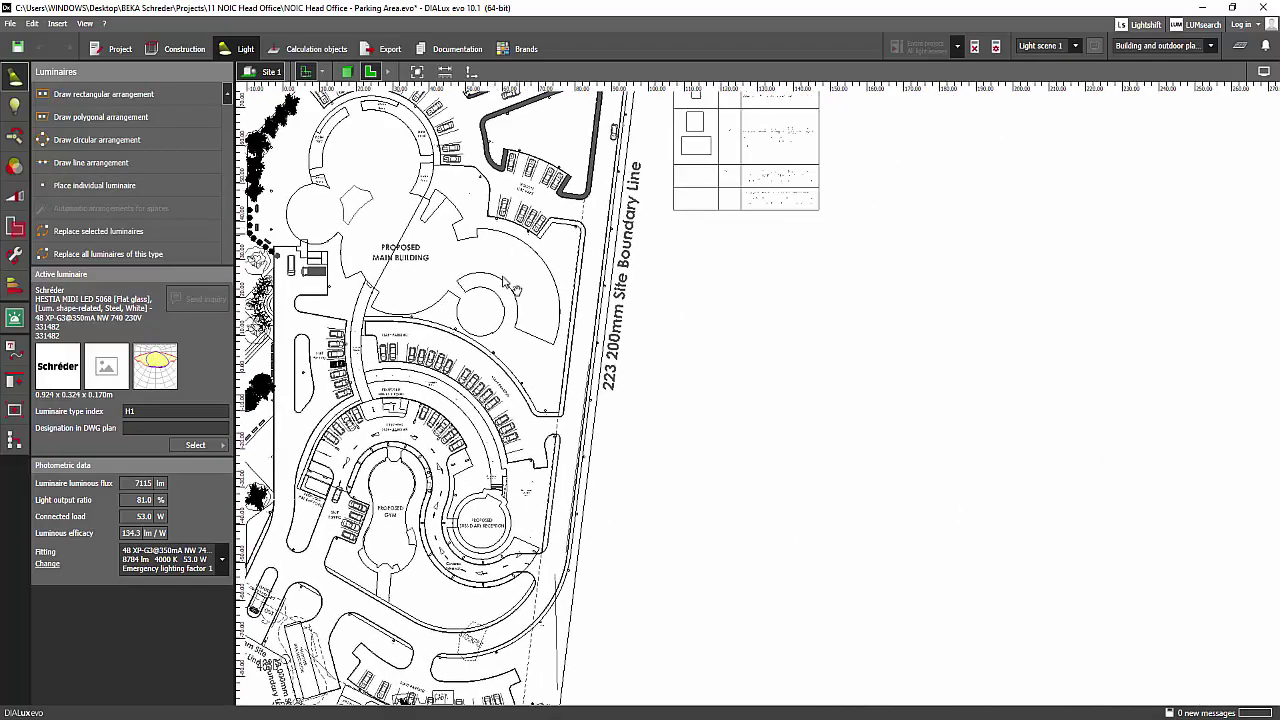
Step: Draw a luminaire line arrangement about 148 m long beside the boundary road, starting near the guard house, and accept invalidating the results
click(91, 162)
scroll(600, 250, up, 5)
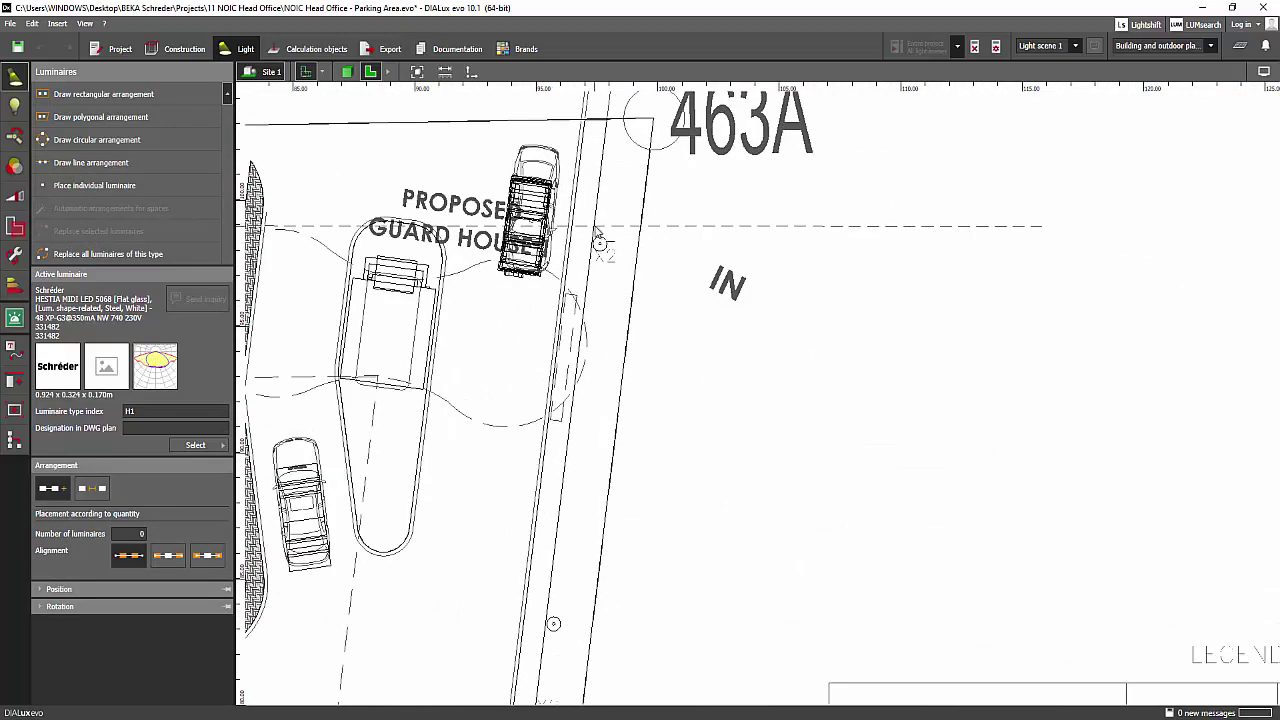
click(597, 240)
scroll(600, 260, down, 5)
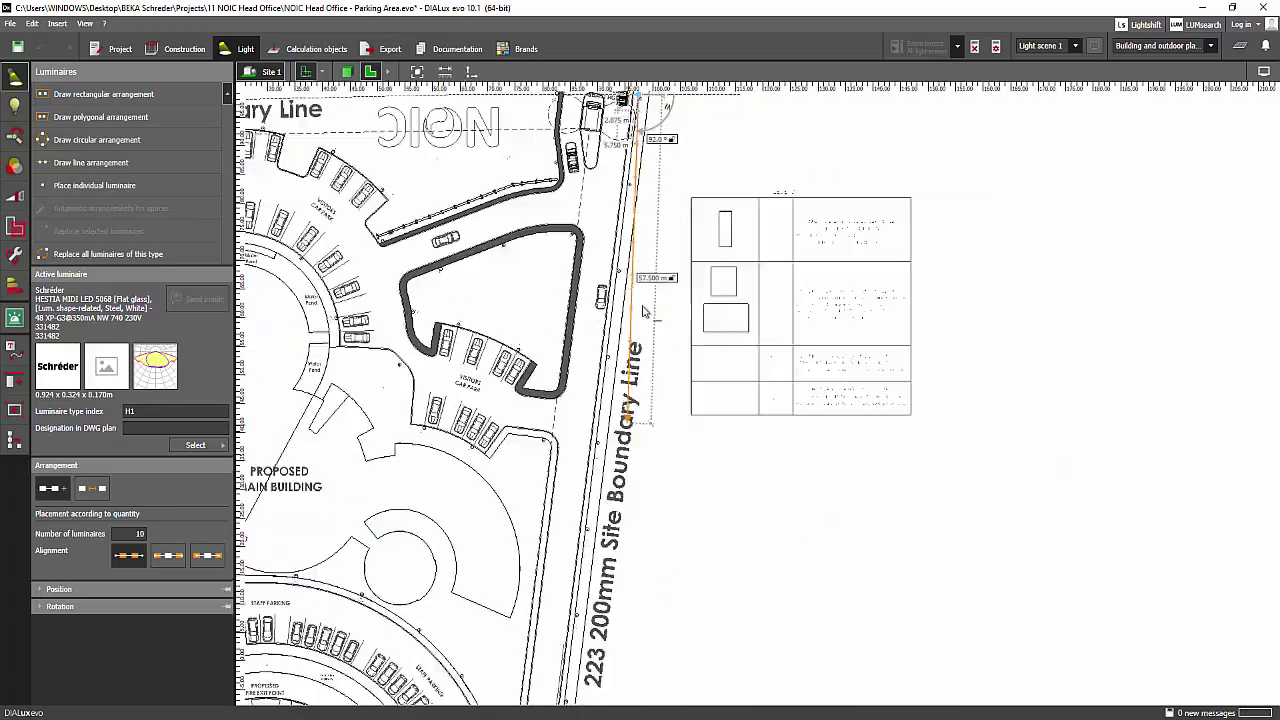
middle_drag(645, 312, 657, 60)
middle_drag(565, 585, 610, 420)
scroll(612, 432, up, 5)
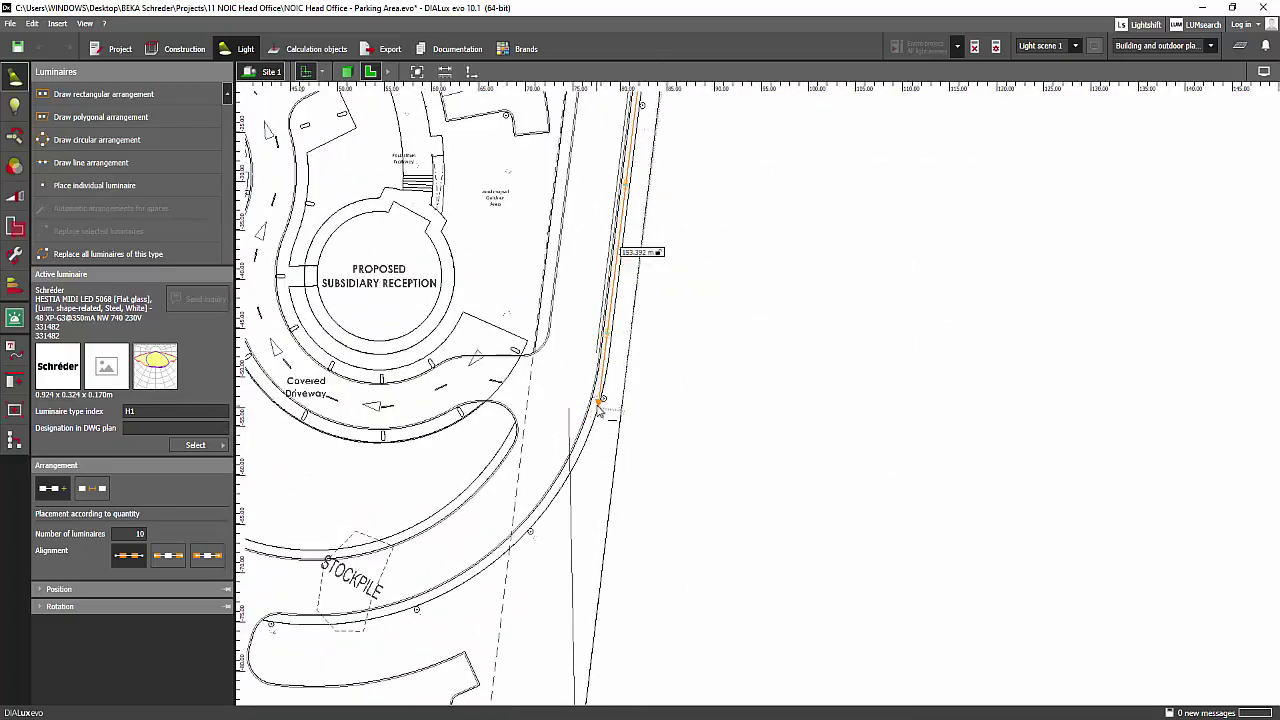
click(617, 320)
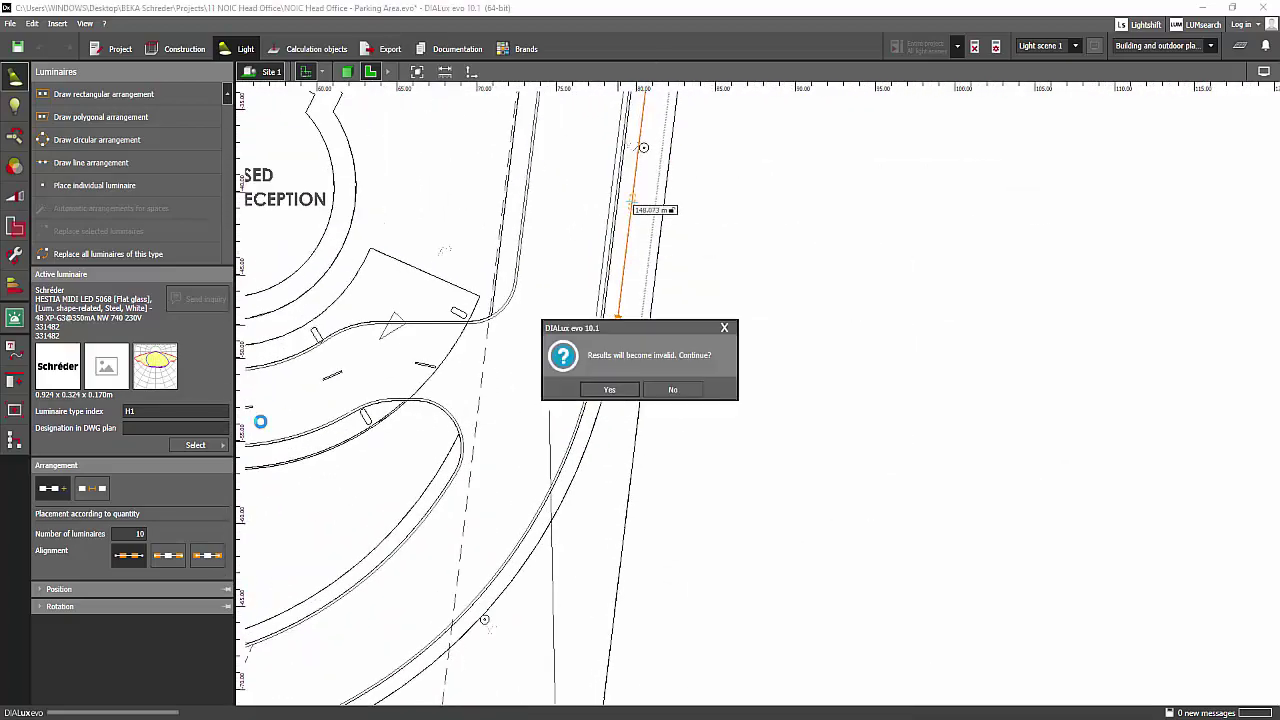
click(619, 390)
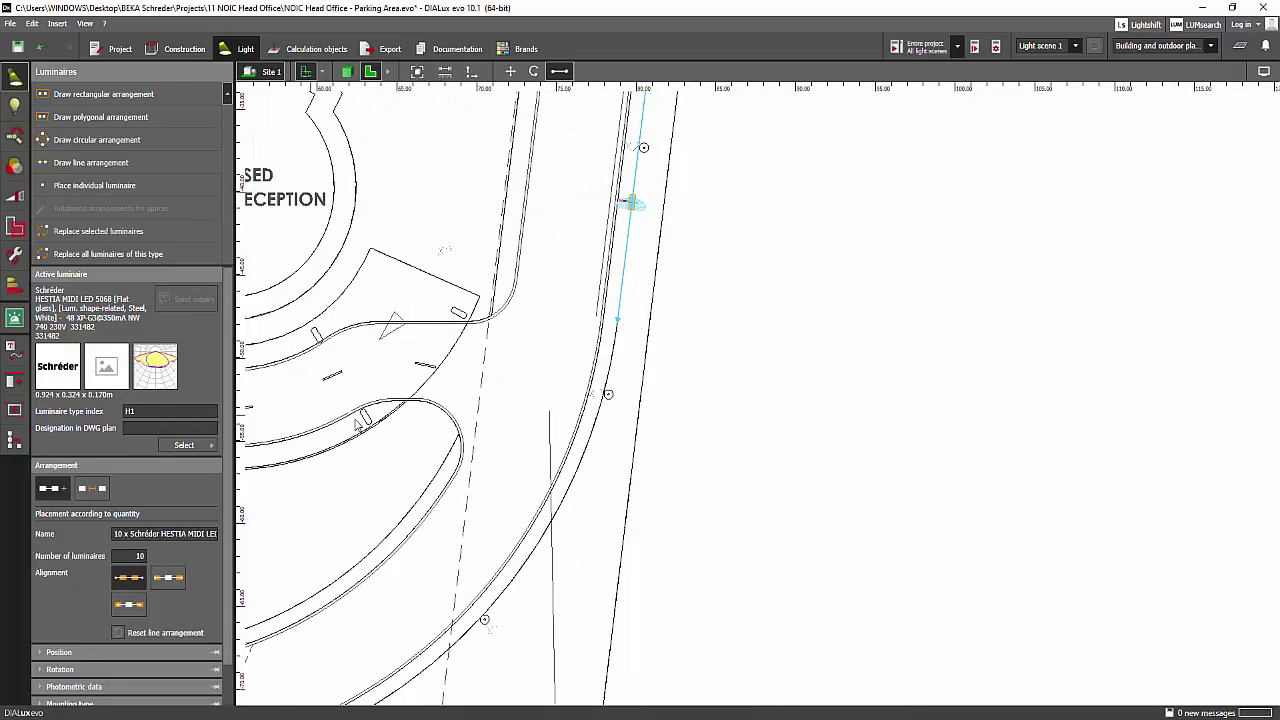
Step: Rotate the luminaires of the line arrangement to an element rotation of 180° about the vertical axis
scroll(610, 196, up, 5)
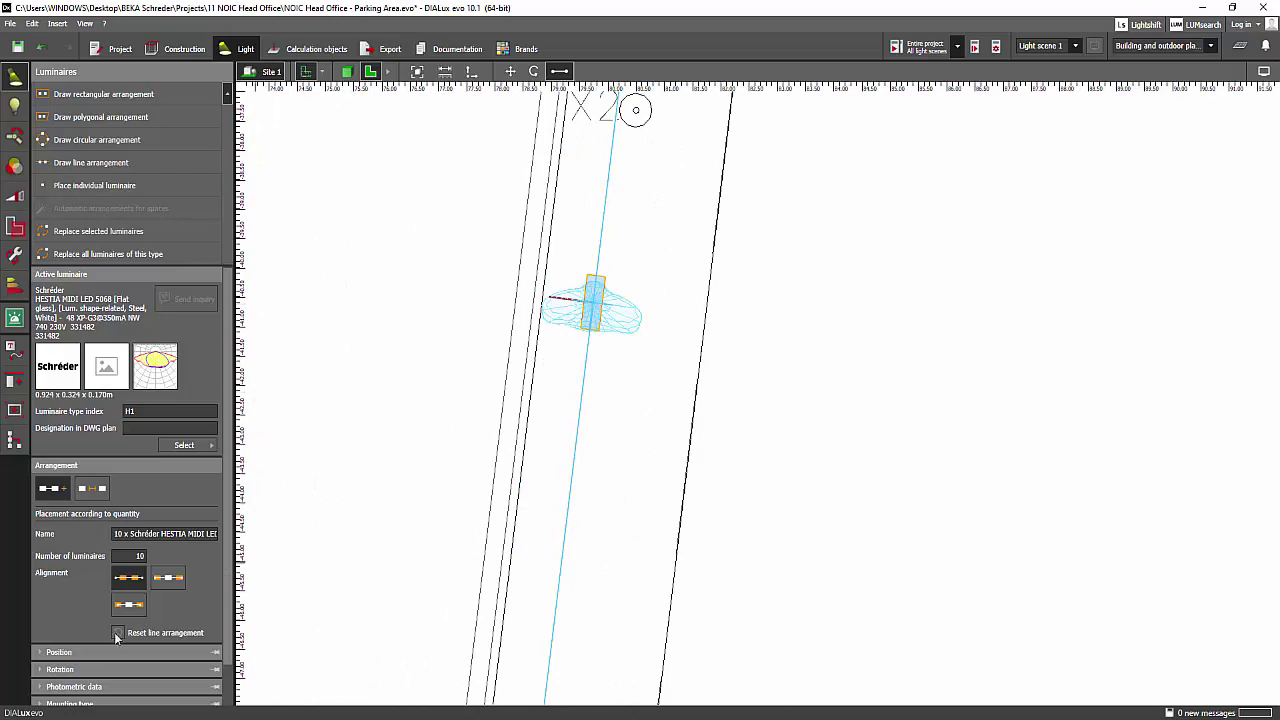
click(48, 655)
scroll(55, 655, down, 3)
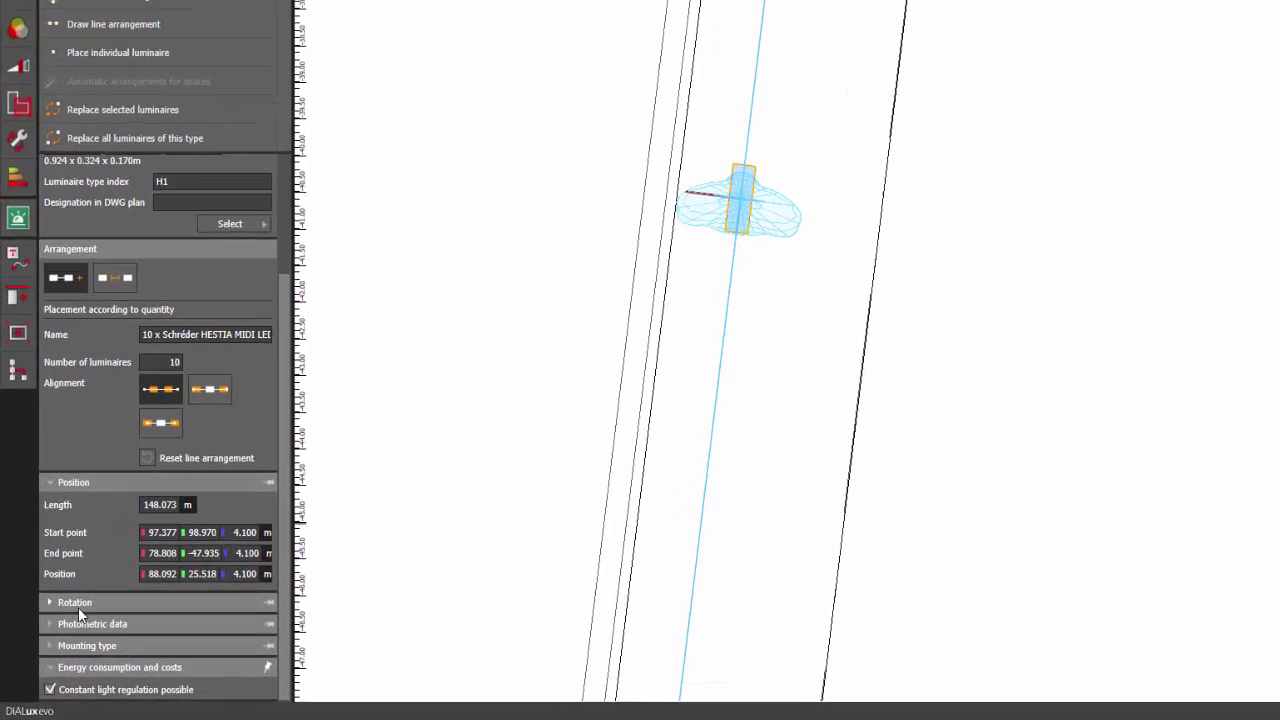
click(78, 604)
click(185, 526)
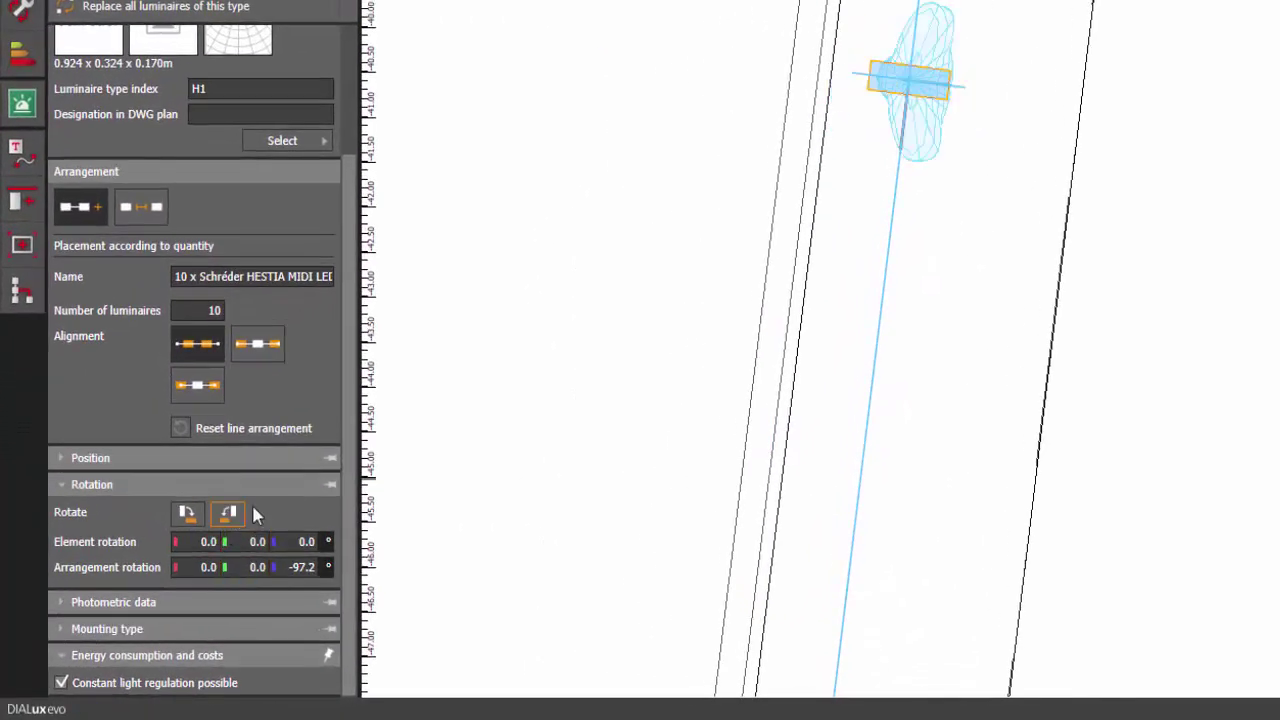
click(223, 514)
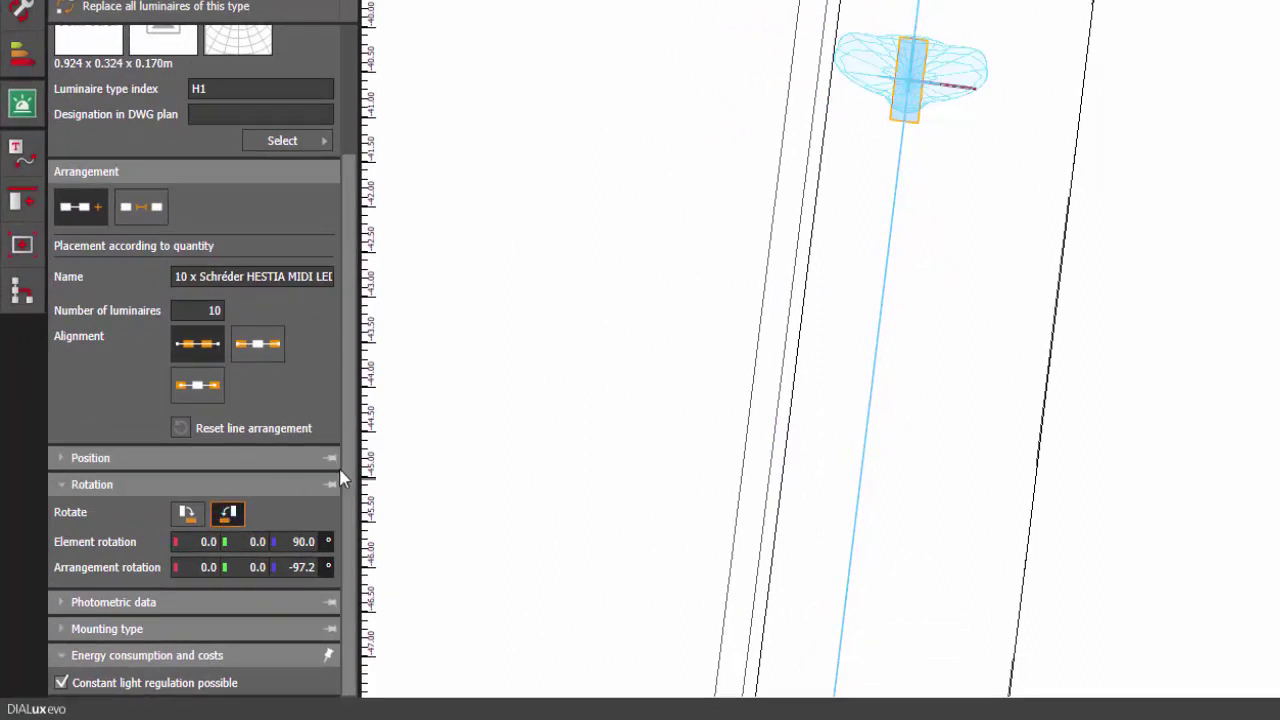
click(223, 514)
middle_drag(797, 194, 835, 48)
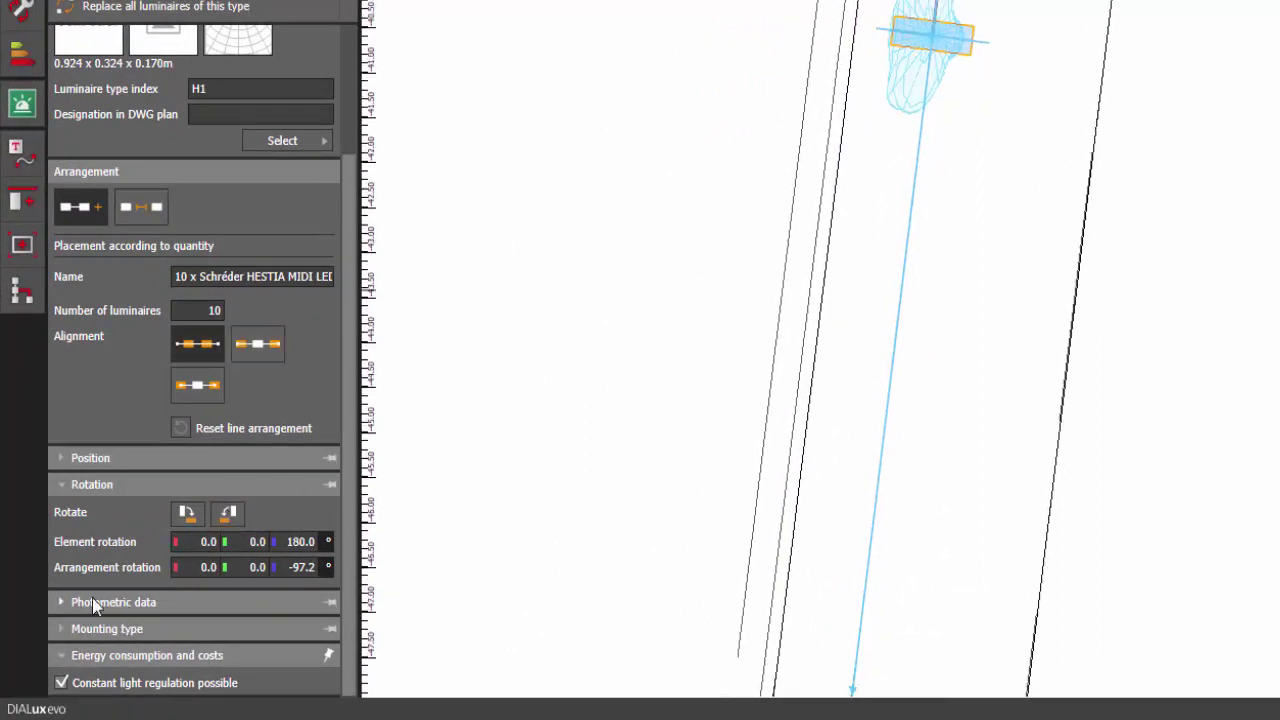
Step: Change the line arrangement to placement according to distance and set the luminaire distances to 25 m
click(138, 209)
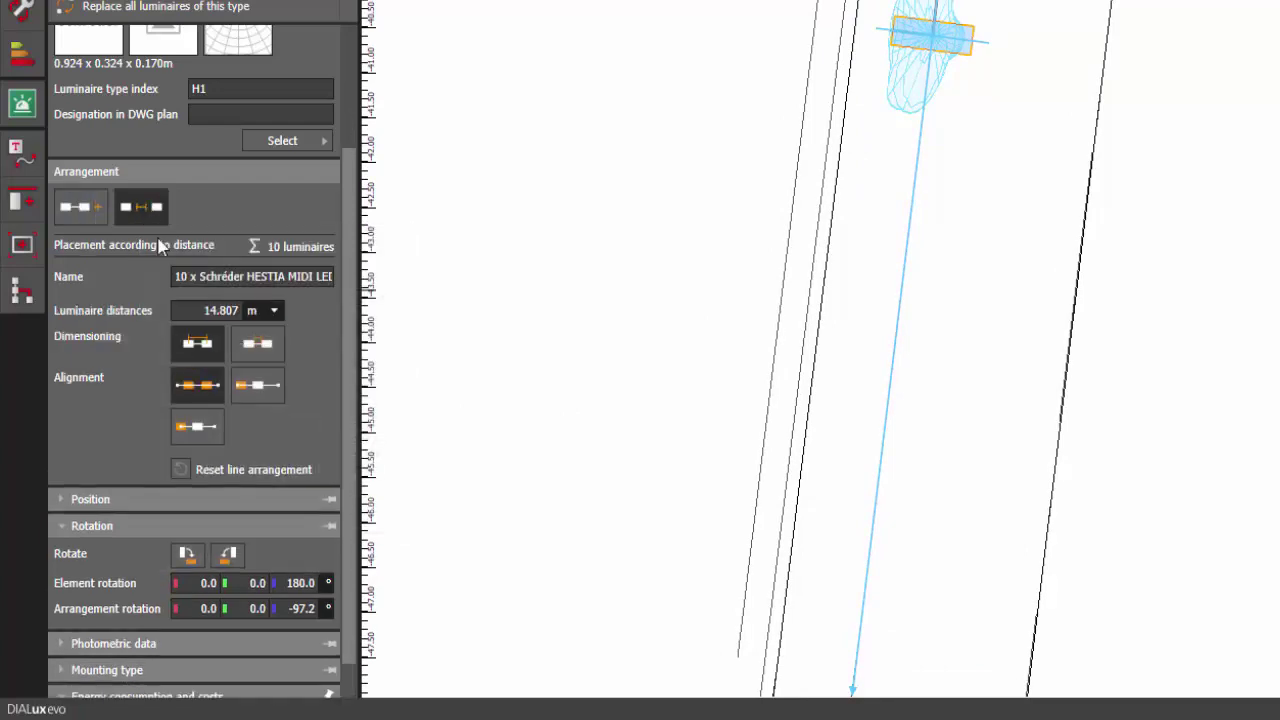
click(230, 311)
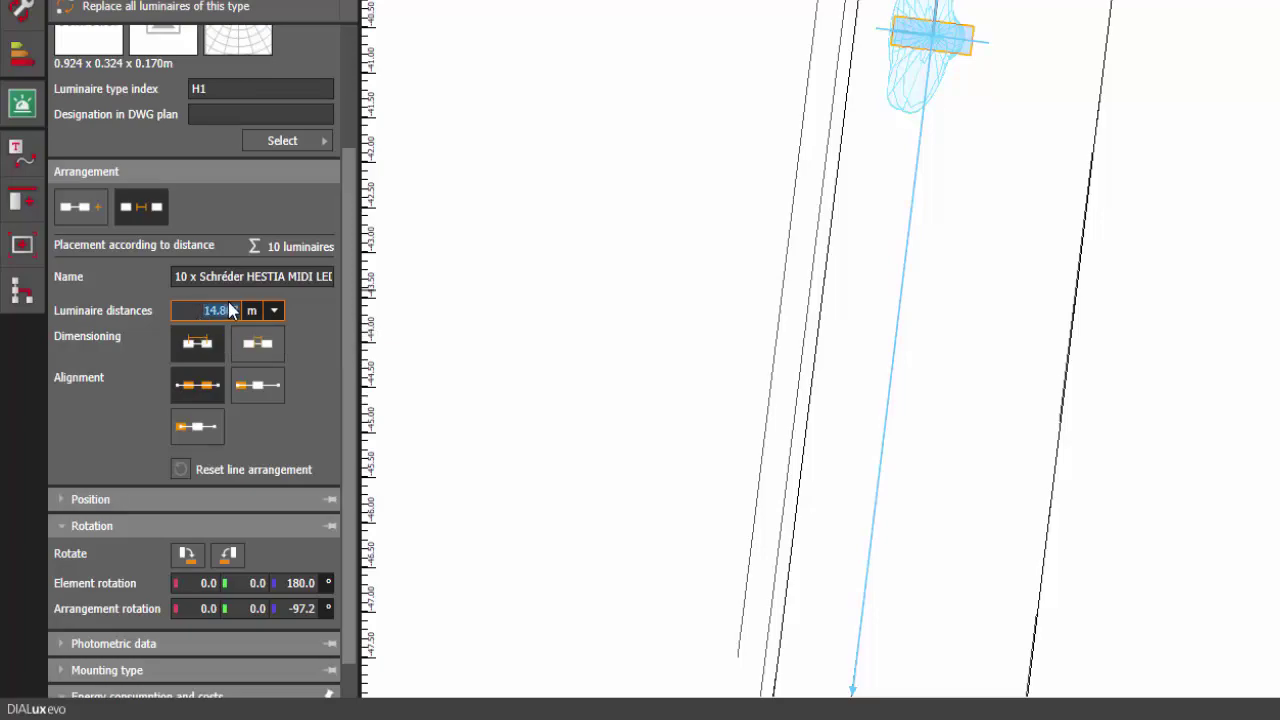
text(25)
key(Return)
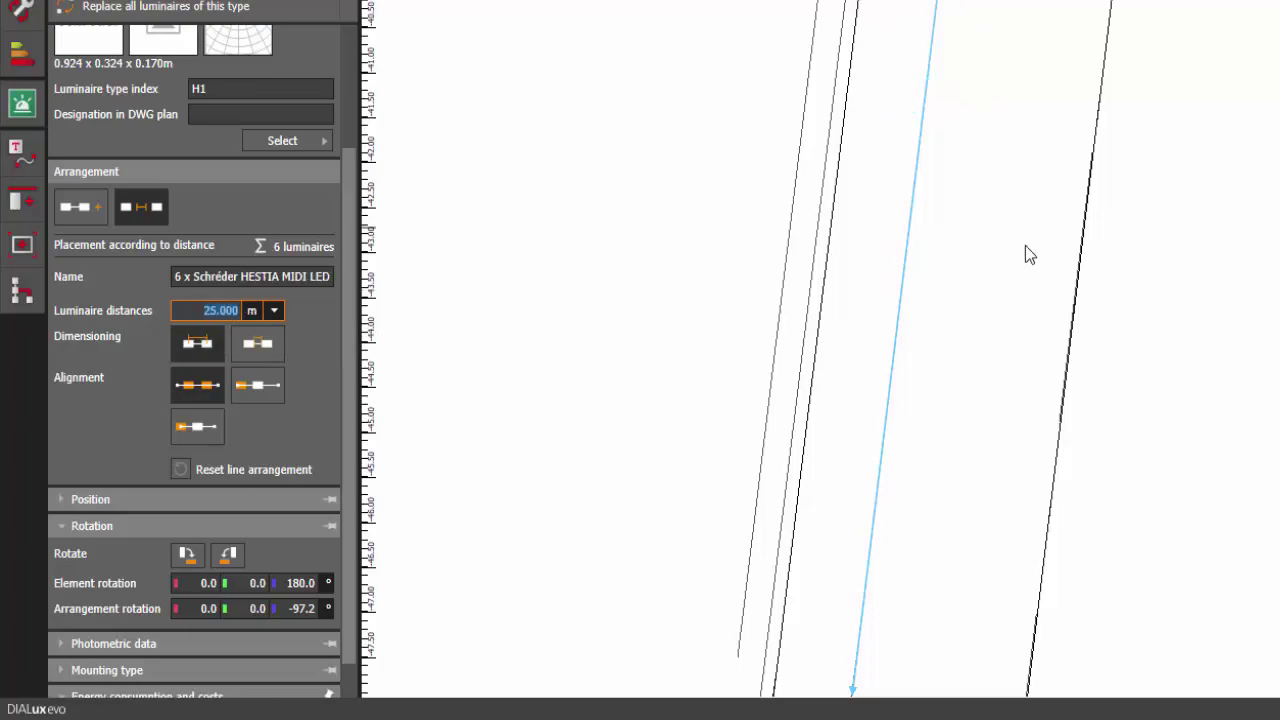
Step: Examine the luminaire positions along the boundary road from the guard house to the curve at the far end
scroll(1025, 245, down, 5)
scroll(1116, 338, down, 6)
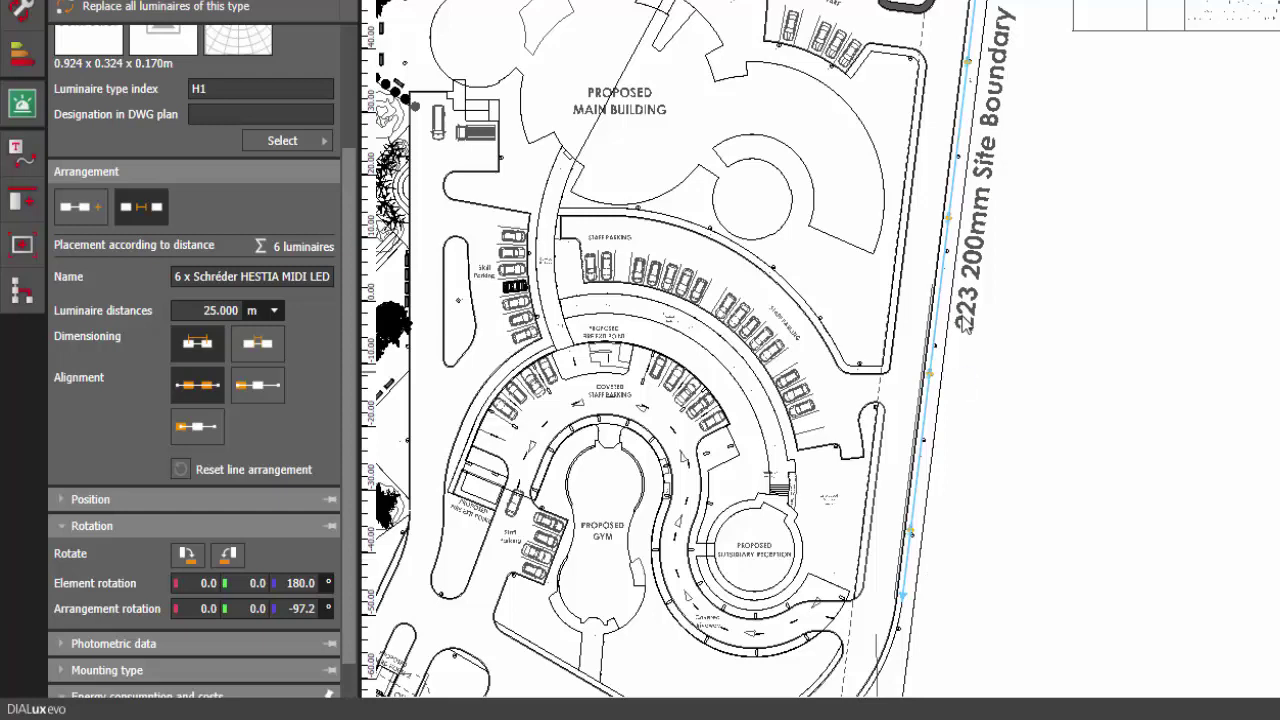
middle_drag(1045, 44, 1044, 51)
scroll(1019, 226, down, 2)
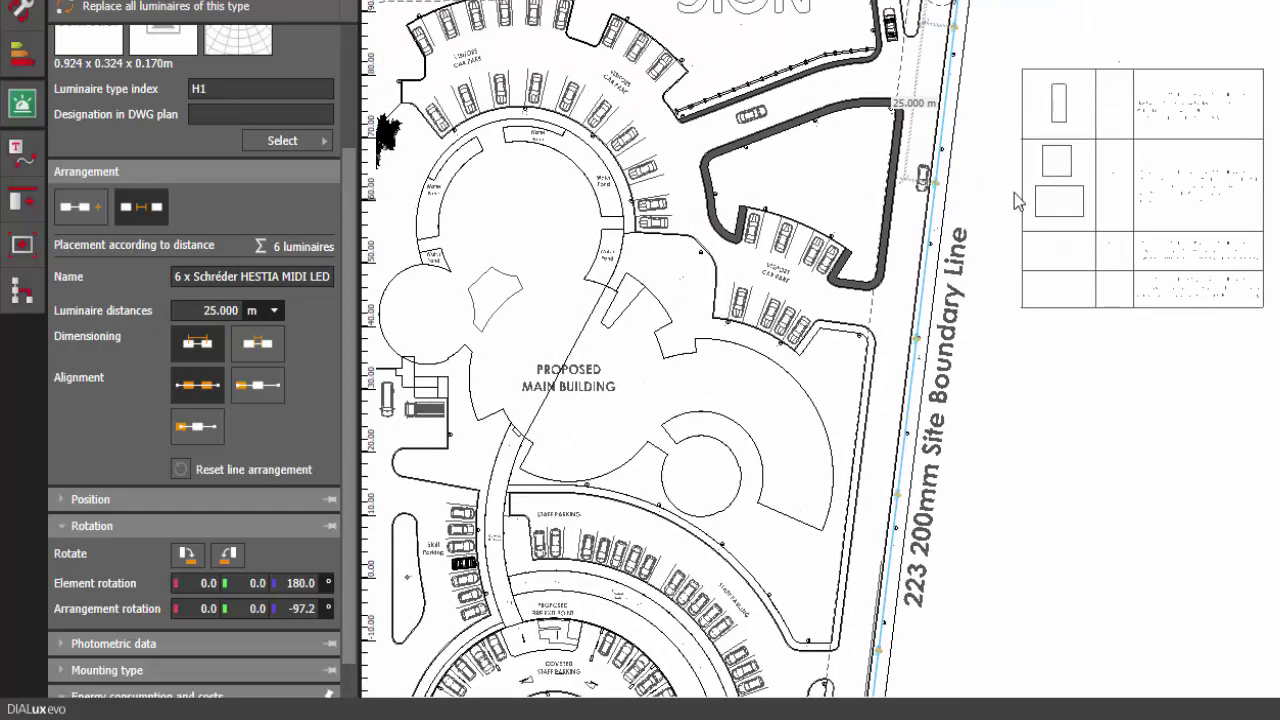
scroll(1017, 210, up, 2)
right_drag(1027, 234, 1074, 21)
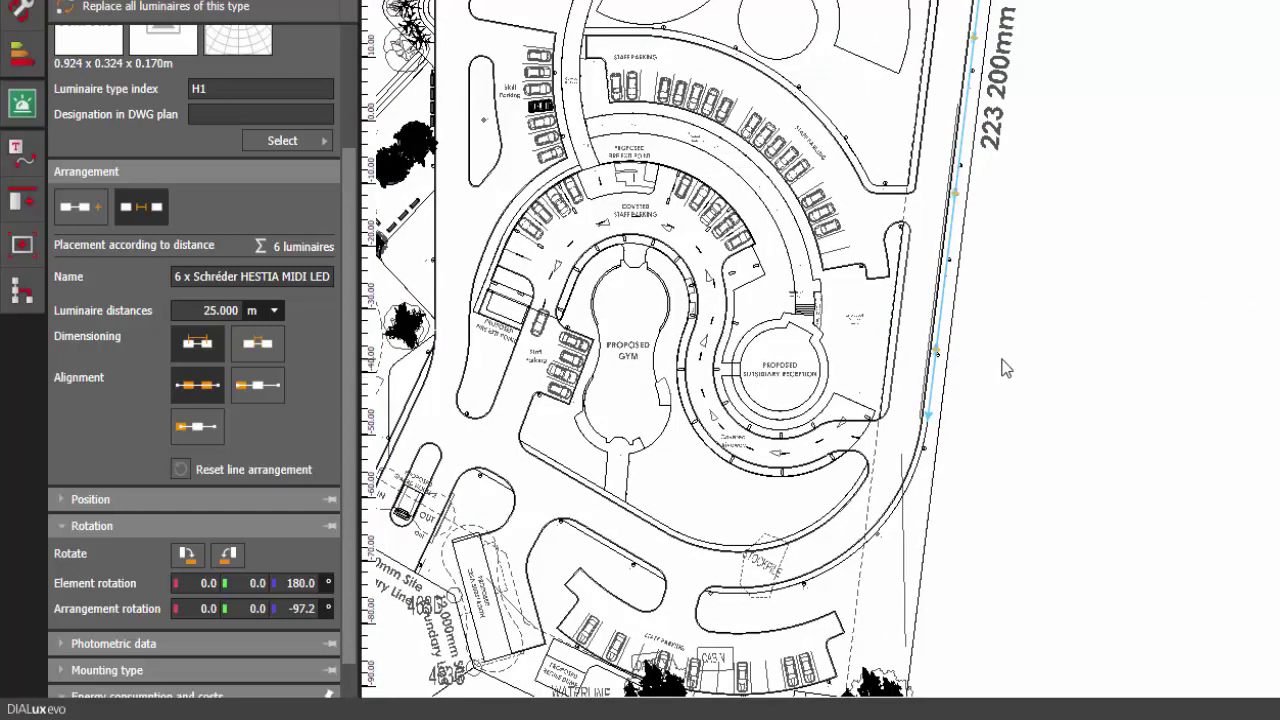
scroll(957, 497, up, 3)
scroll(946, 454, down, 3)
middle_drag(1050, 150, 917, 615)
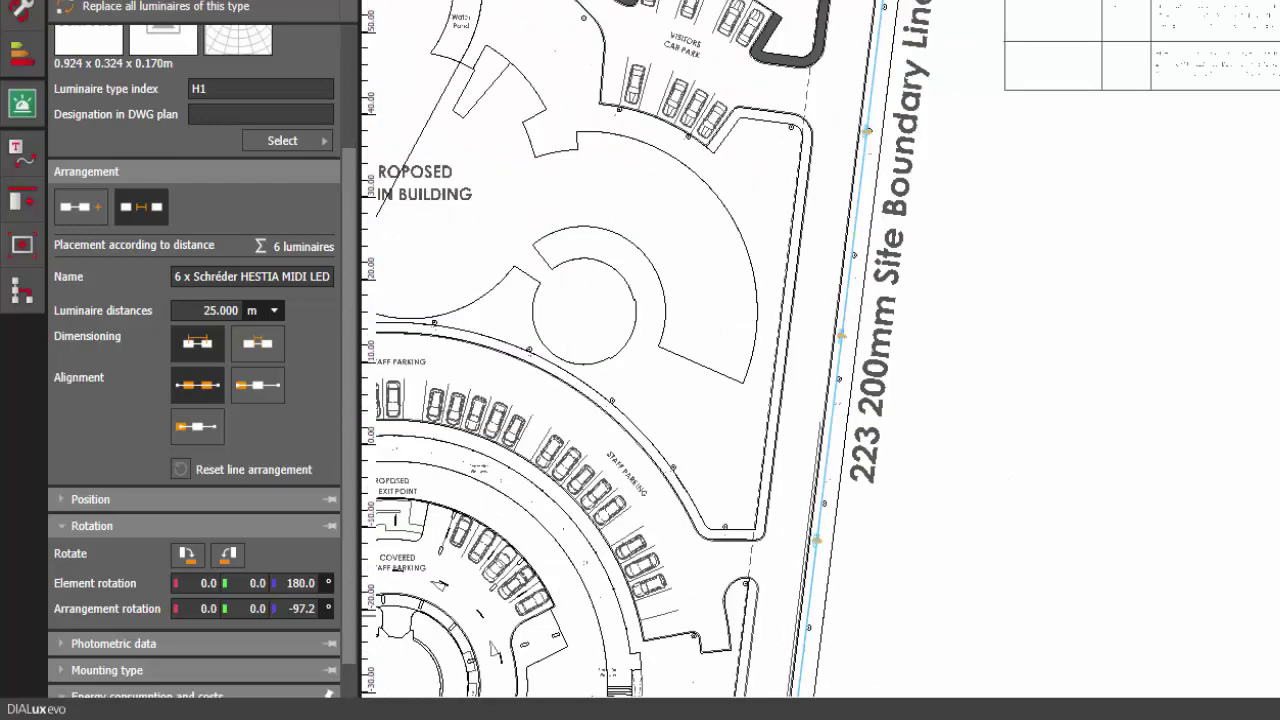
middle_drag(1031, 40, 1009, 443)
scroll(916, 268, up, 2)
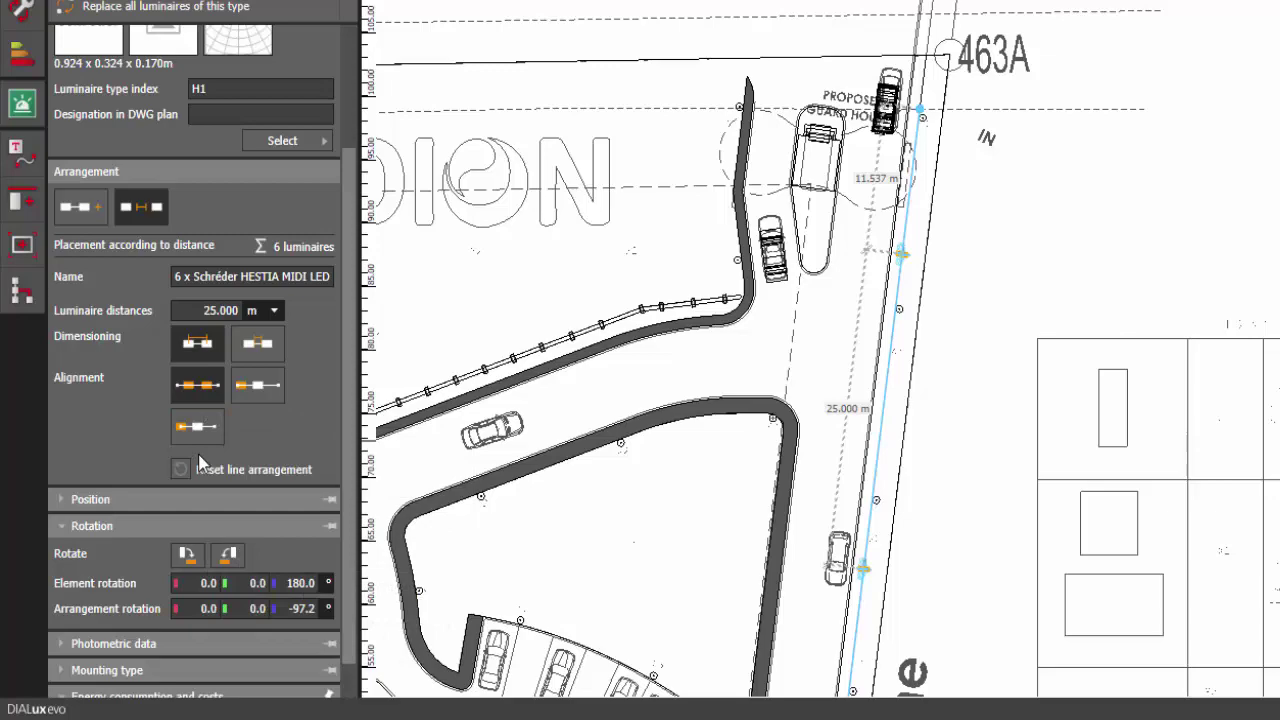
Step: Align the luminaires to the beginning of the line and check the first one beside the guard house
click(258, 385)
scroll(930, 118, up, 3)
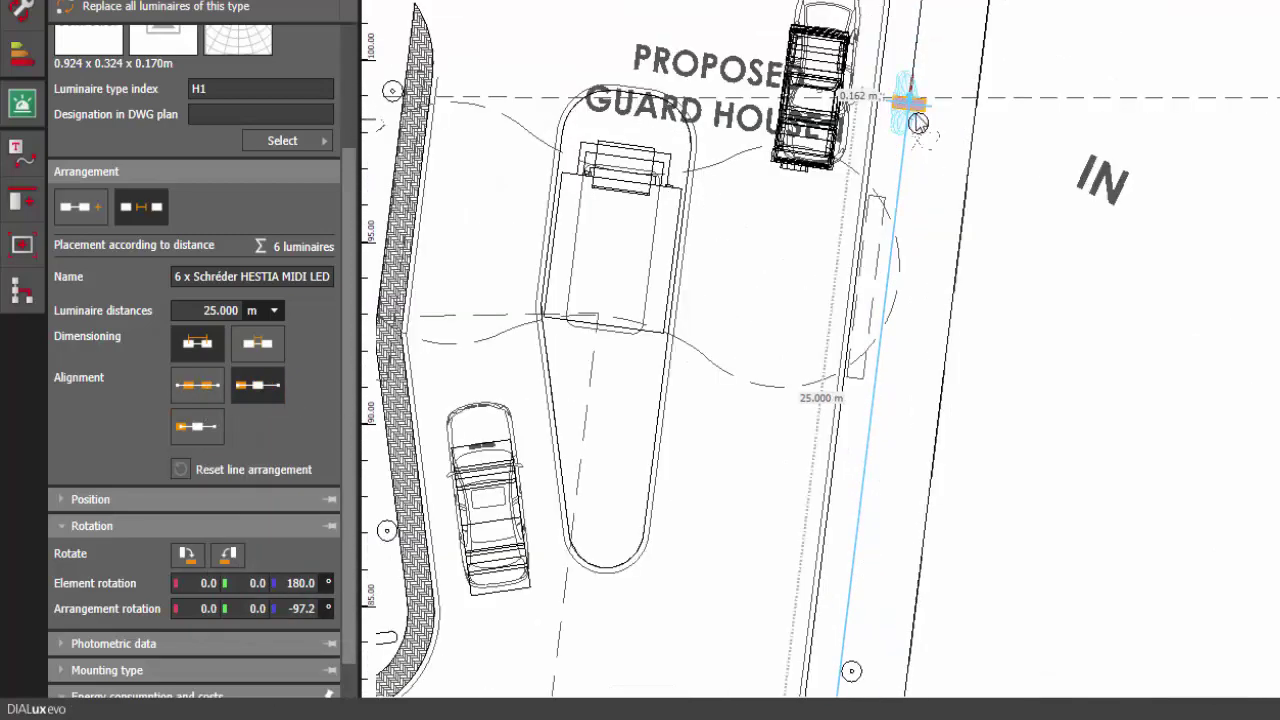
scroll(908, 108, up, 3)
scroll(842, 192, down, 4)
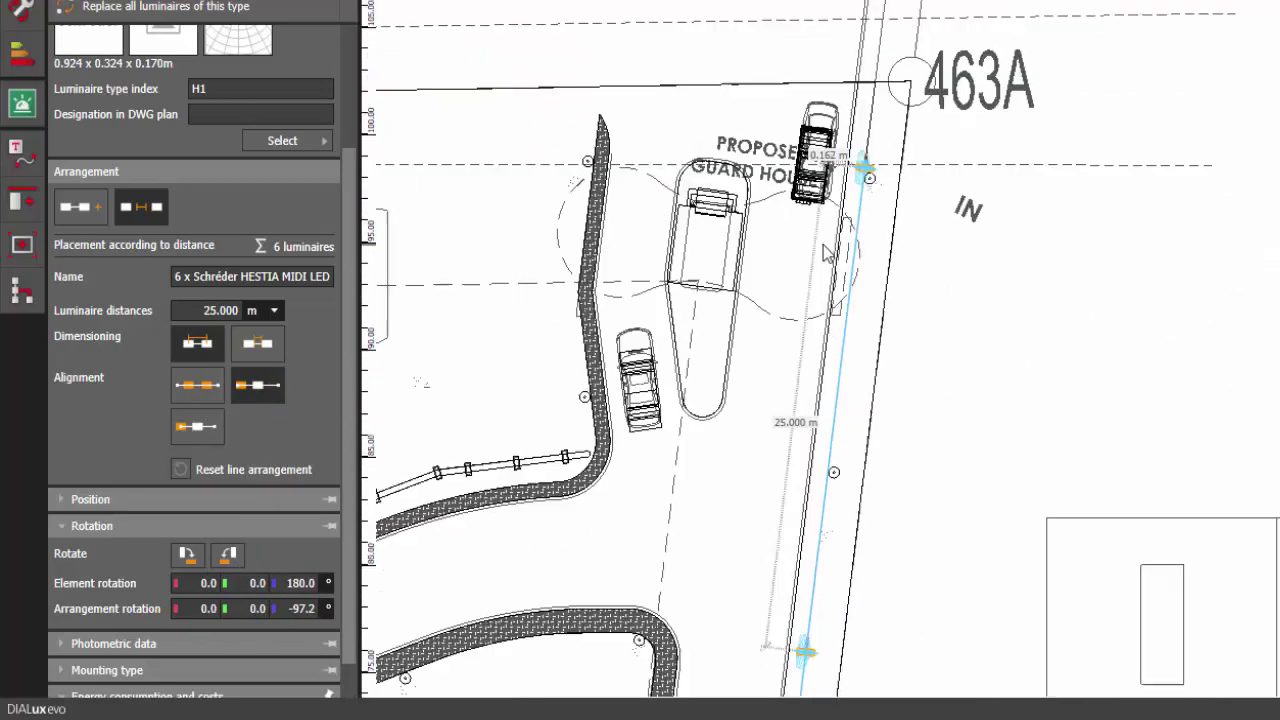
Step: Extend the line arrangement's end point past the road curve near the subsidiary reception, to a length of about 155.7 m
middle_drag(826, 650, 920, 90)
scroll(930, 100, down, 2)
middle_drag(822, 672, 945, 76)
scroll(845, 537, up, 2)
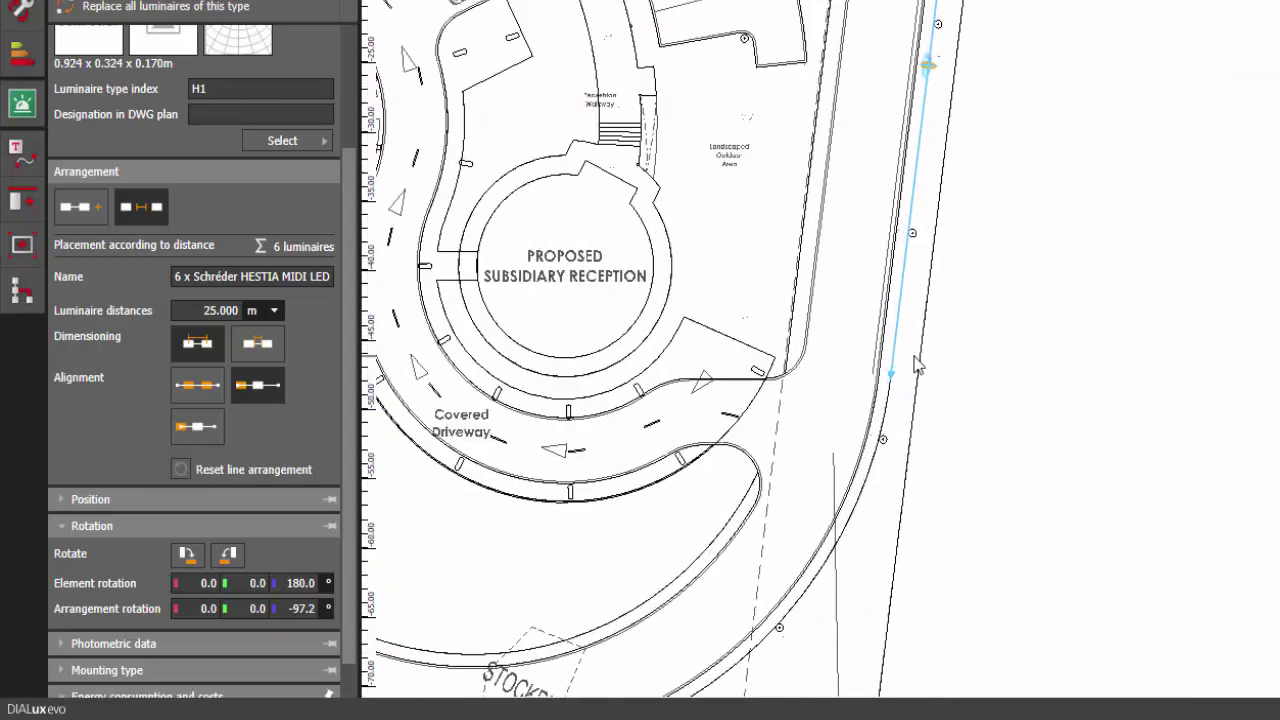
scroll(893, 345, up, 3)
drag(893, 344, 880, 508)
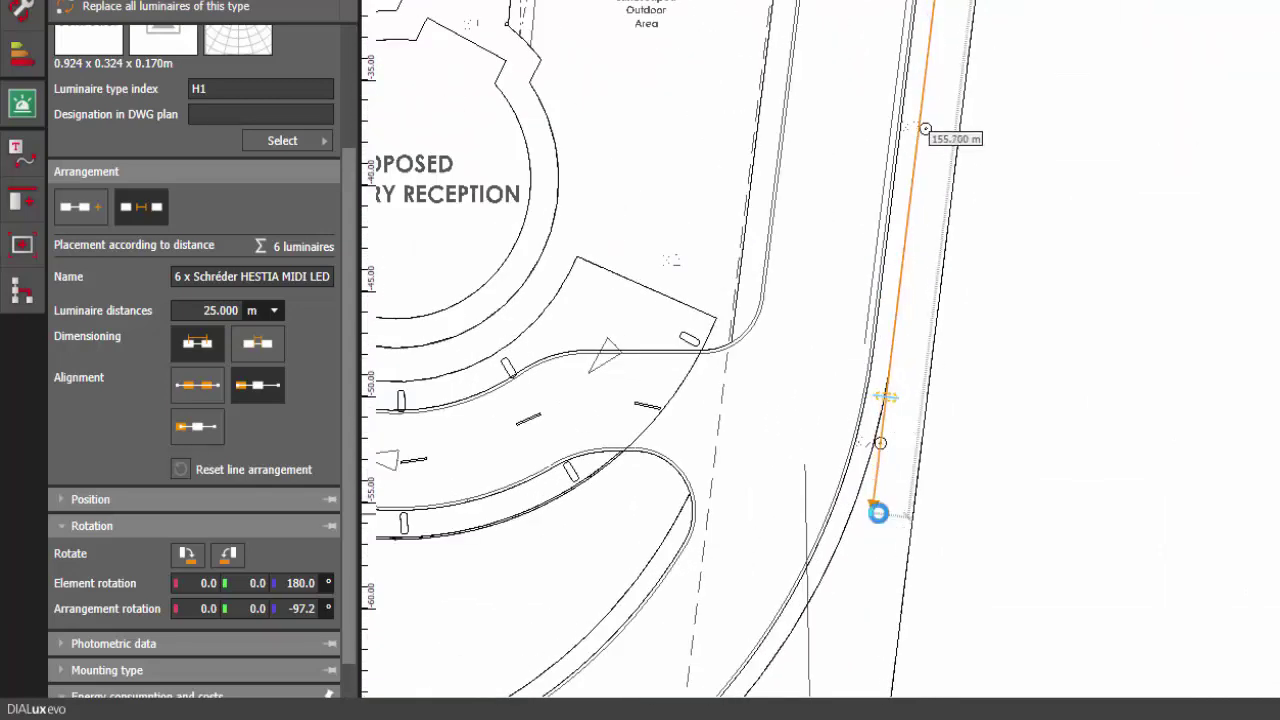
scroll(880, 415, up, 2)
scroll(877, 411, down, 3)
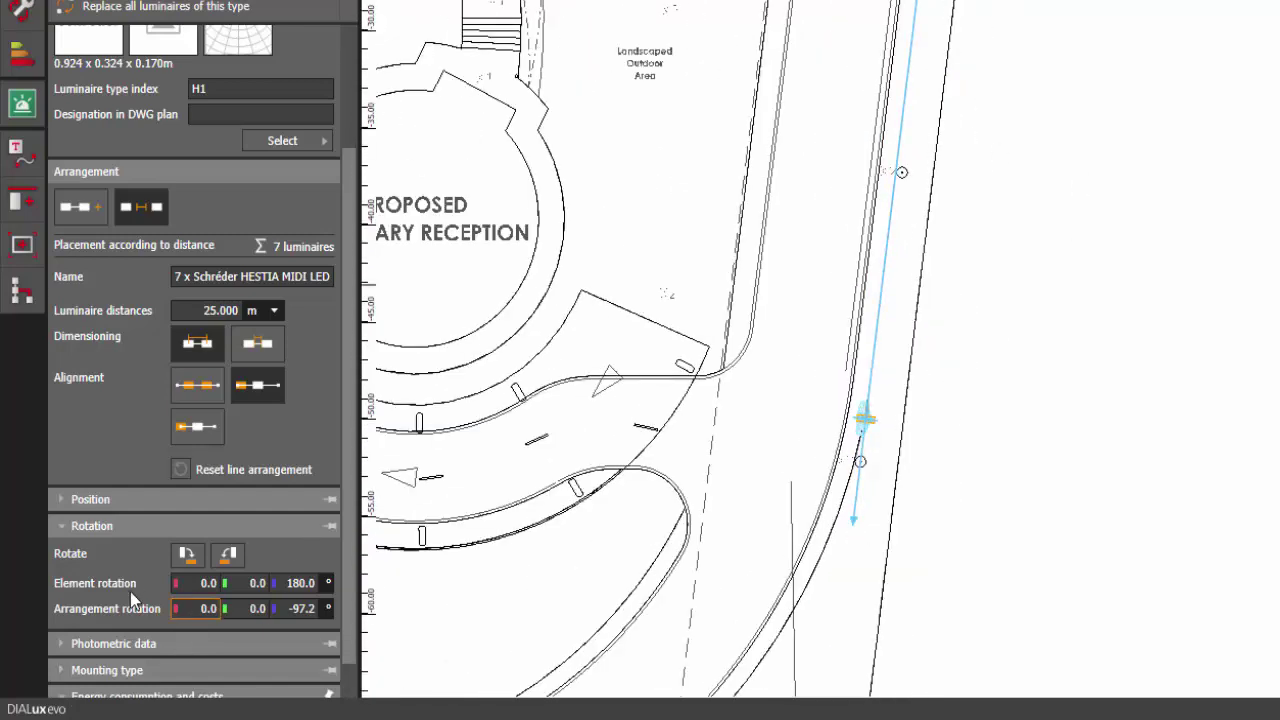
Step: Set the mounting height of the line arrangement's luminaires to 8 m
click(100, 675)
click(200, 658)
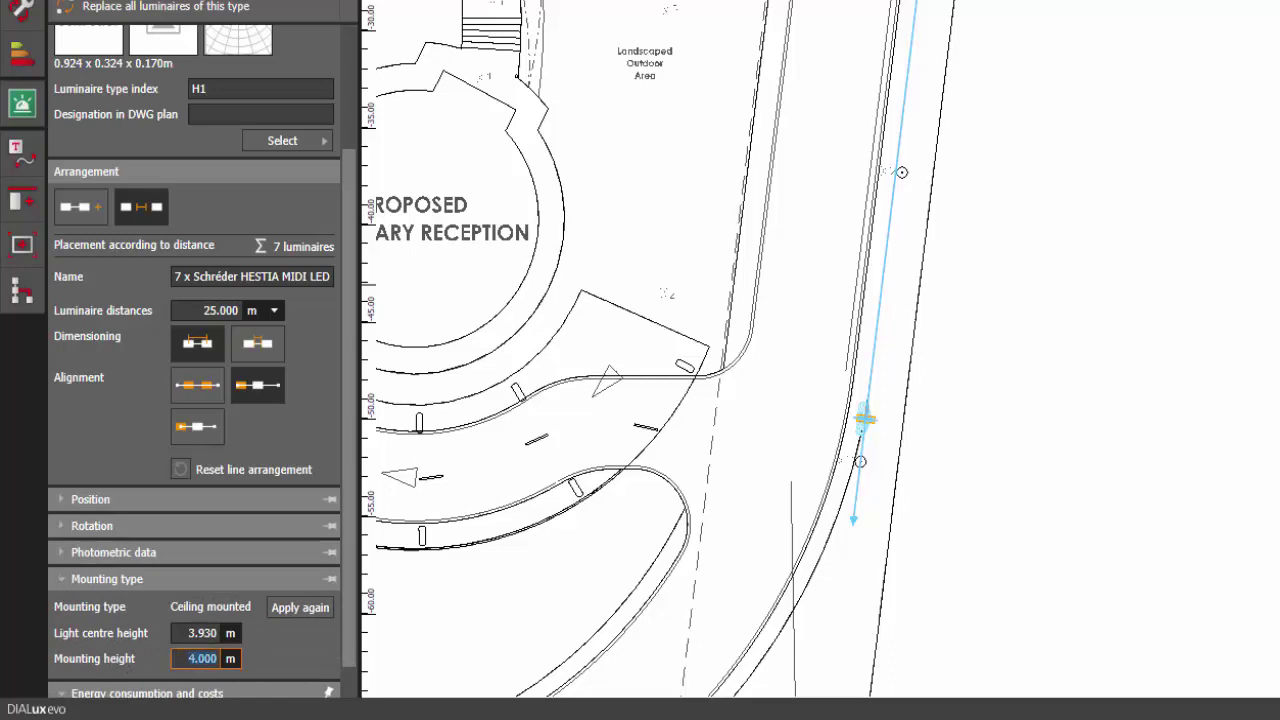
text(8)
key(Return)
Step: Set the arrangement rotation about the X axis to 5° and check the luminaires' tilt and height in an elevation view
click(84, 525)
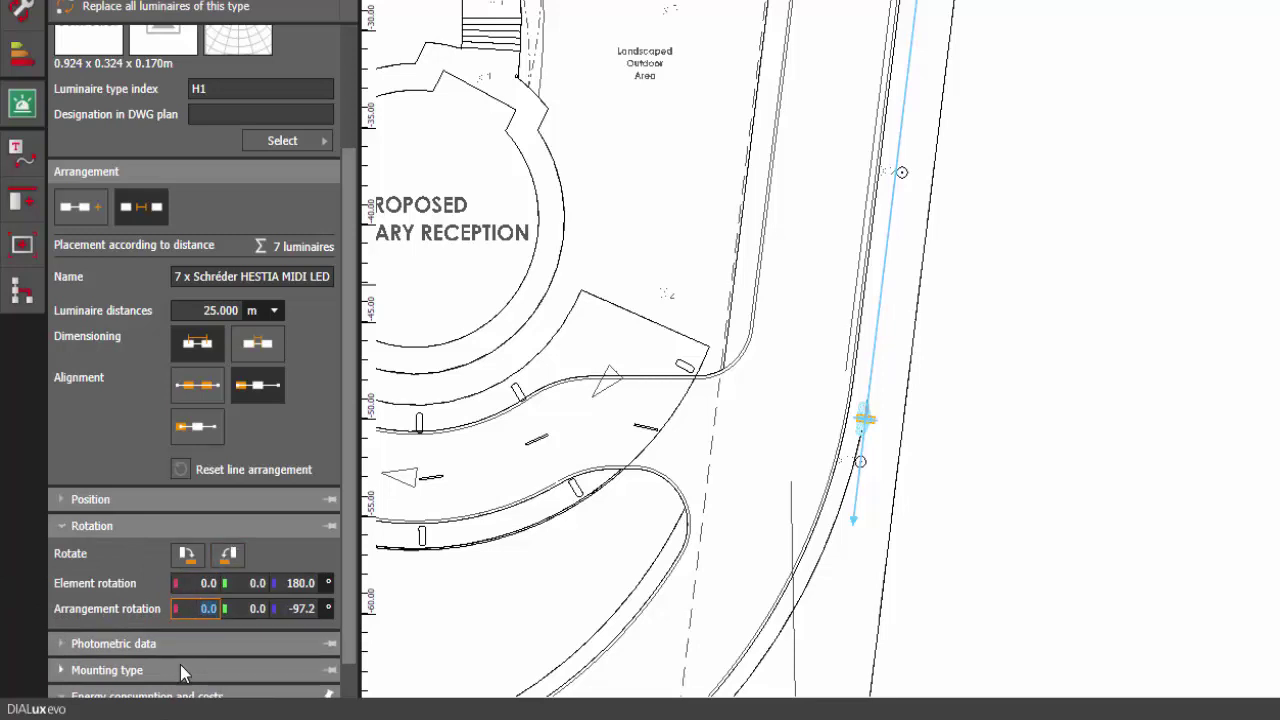
text(5)
key(Return)
click(998, 5)
click(1226, 5)
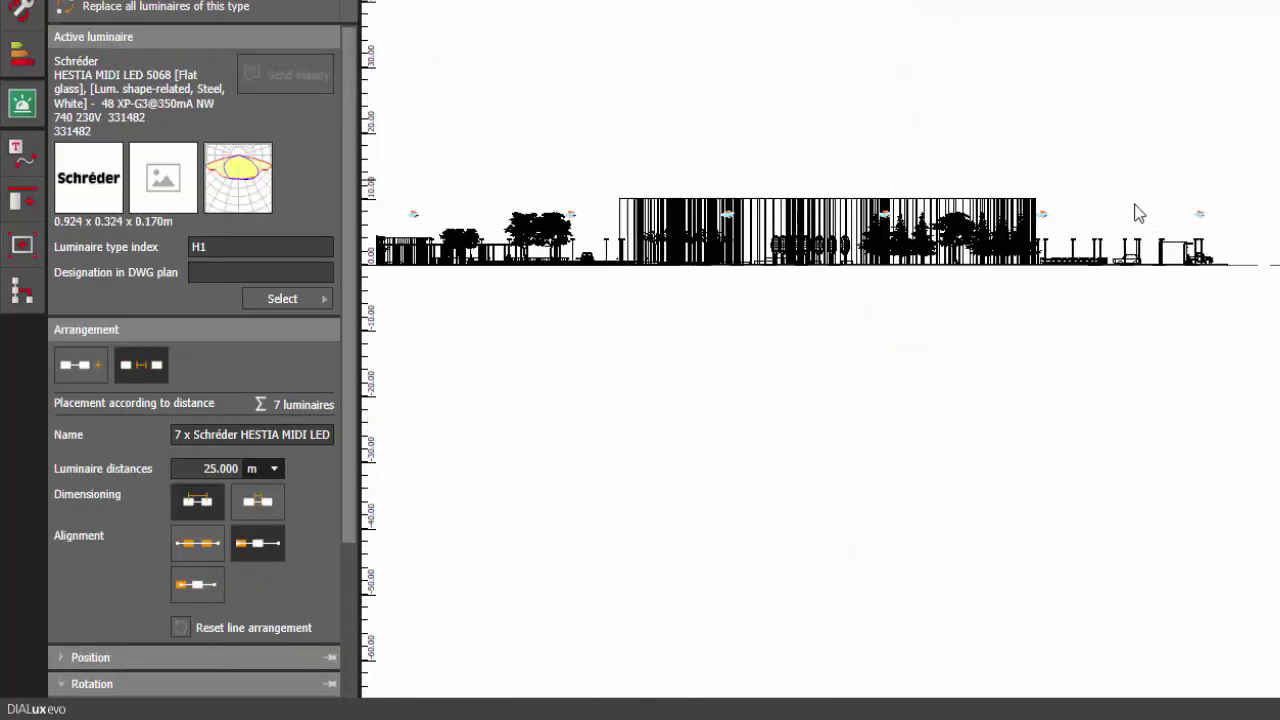
scroll(1137, 209, up, 5)
scroll(1100, 234, up, 6)
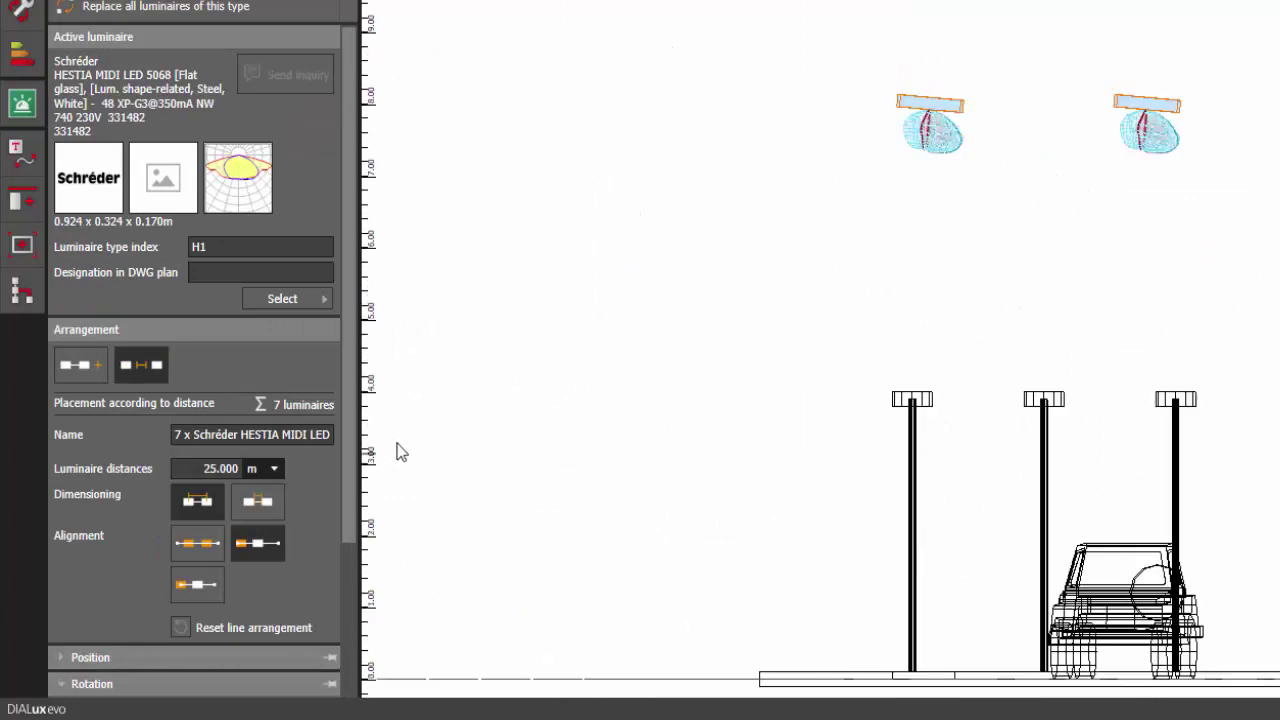
scroll(142, 630, down, 1)
scroll(886, 75, up, 2)
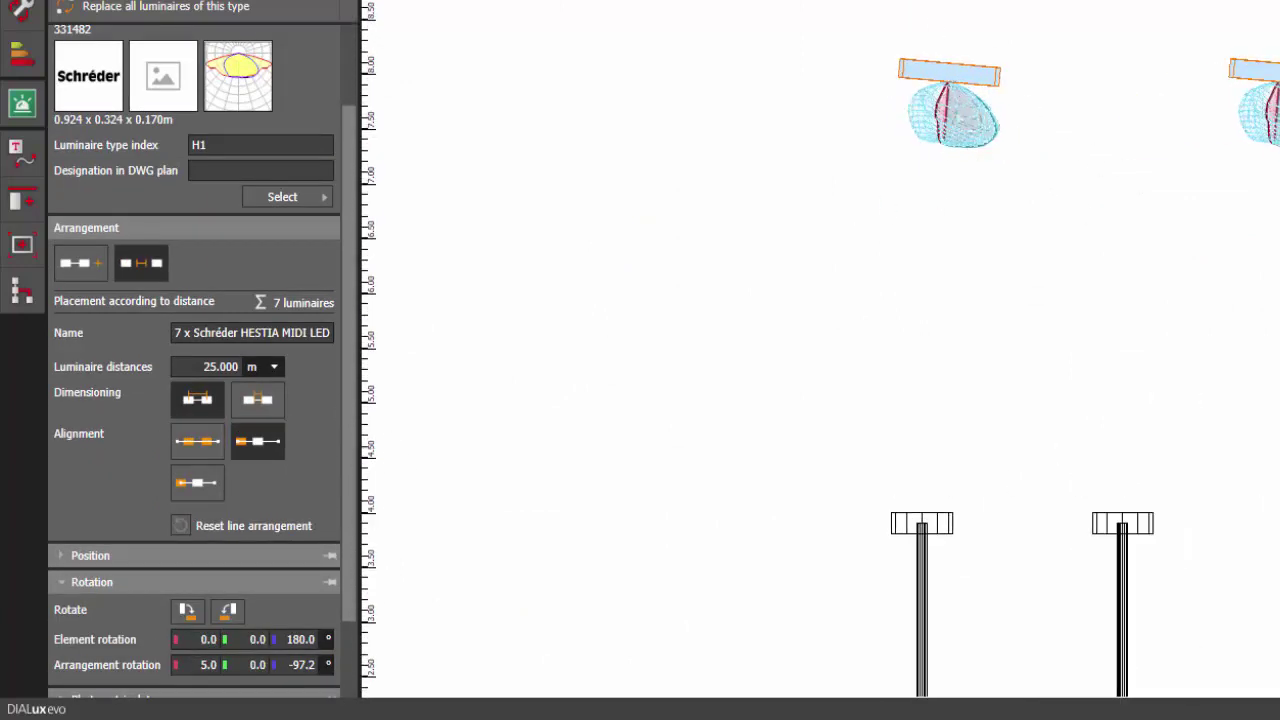
Step: Set the arrangement rotation about the X axis to -5° and check the luminaires' tilt over the boundary road in 3D
click(778, 5)
right_drag(890, 526, 962, 470)
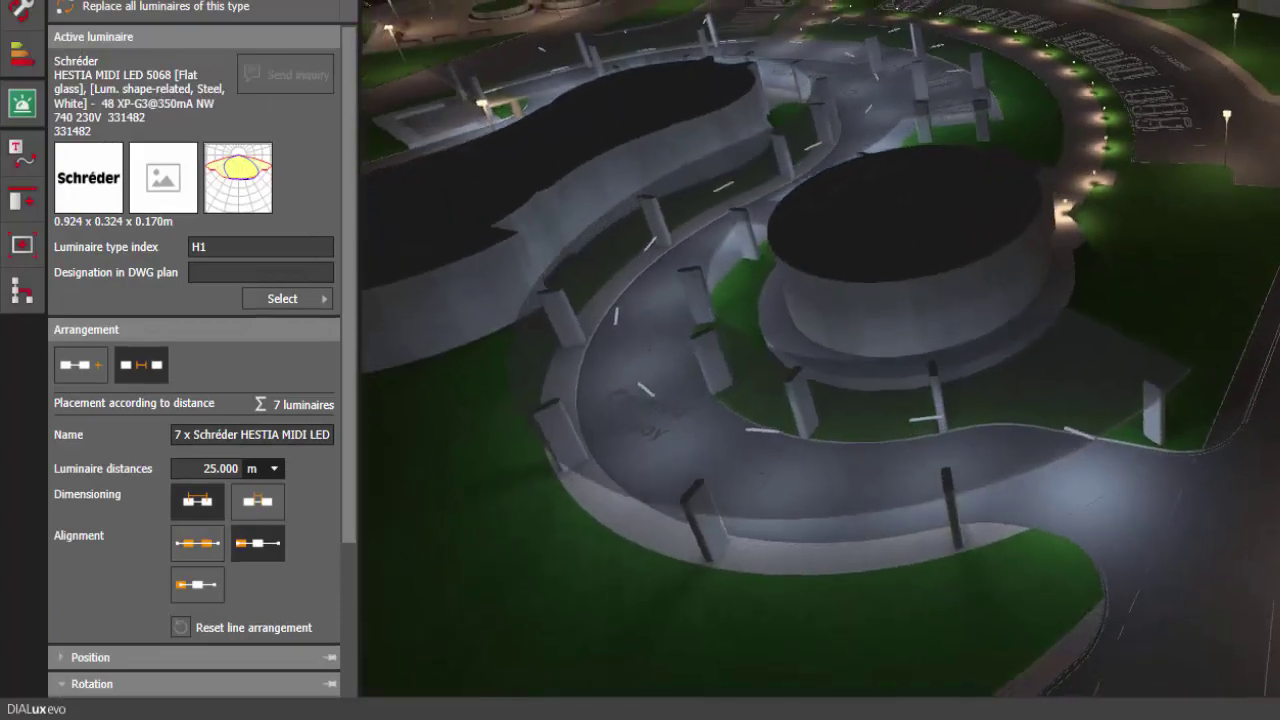
scroll(1250, 285, up, 8)
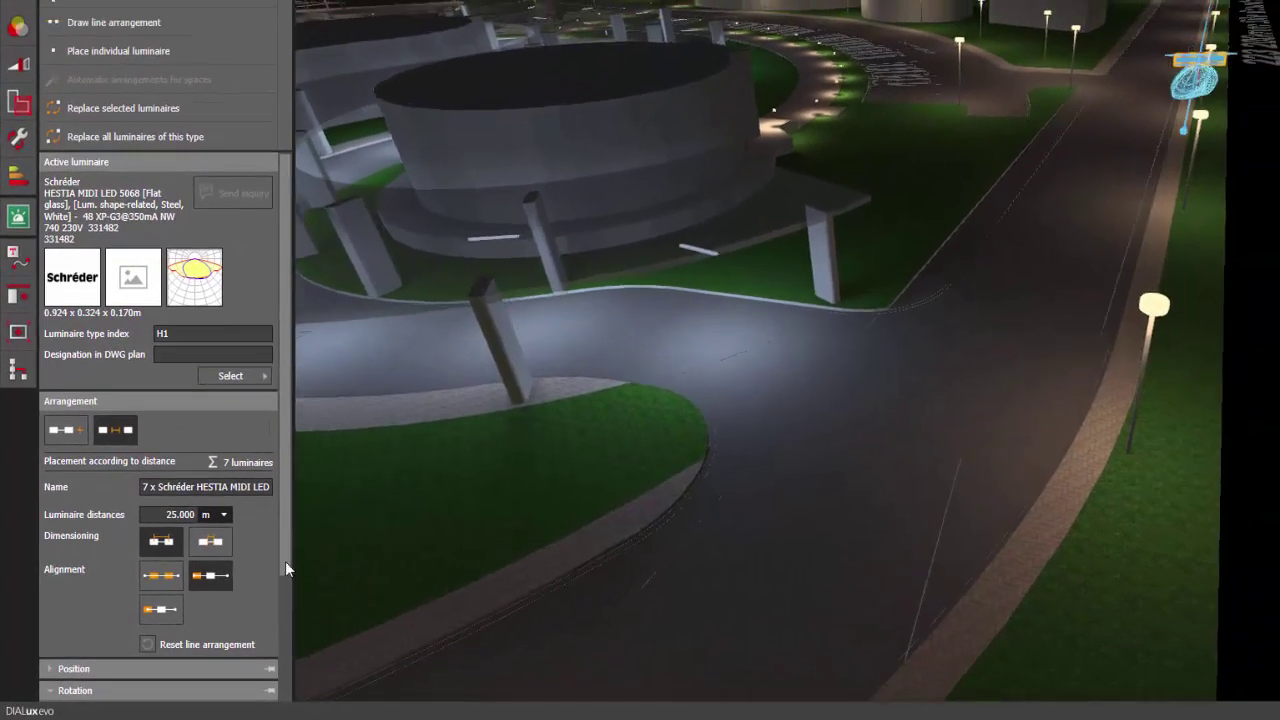
drag(285, 568, 160, 638)
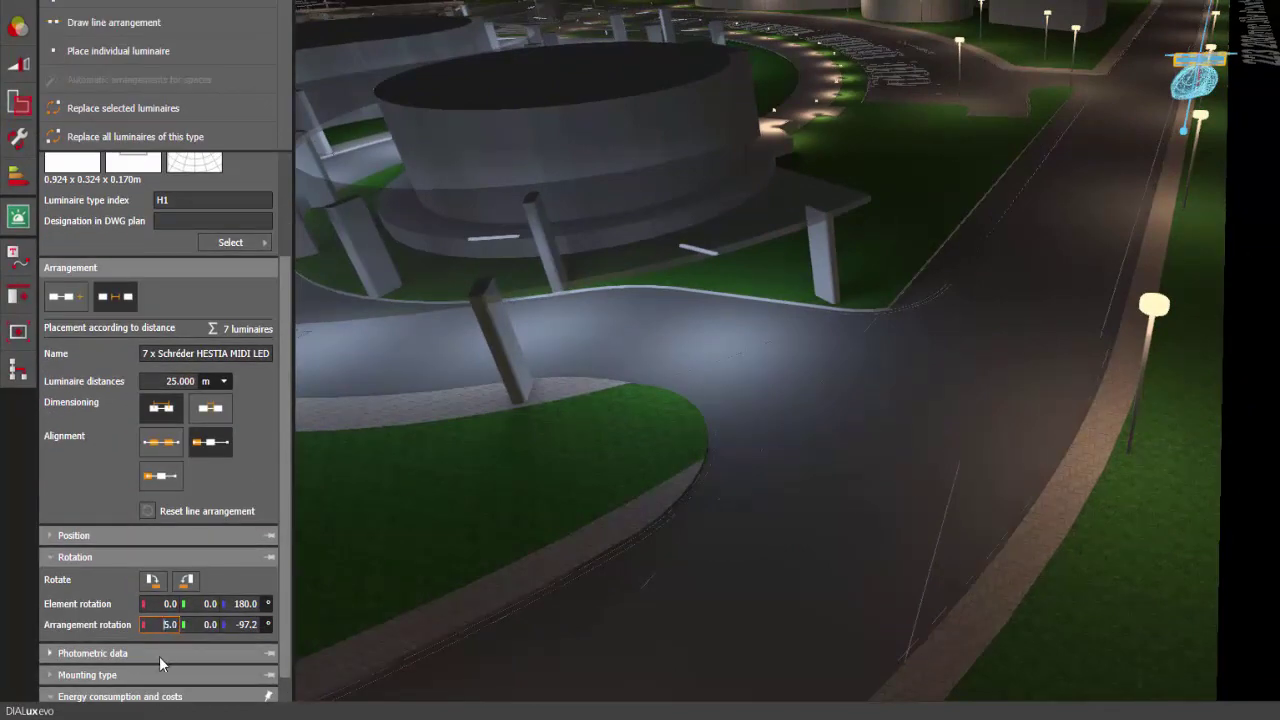
key(Return)
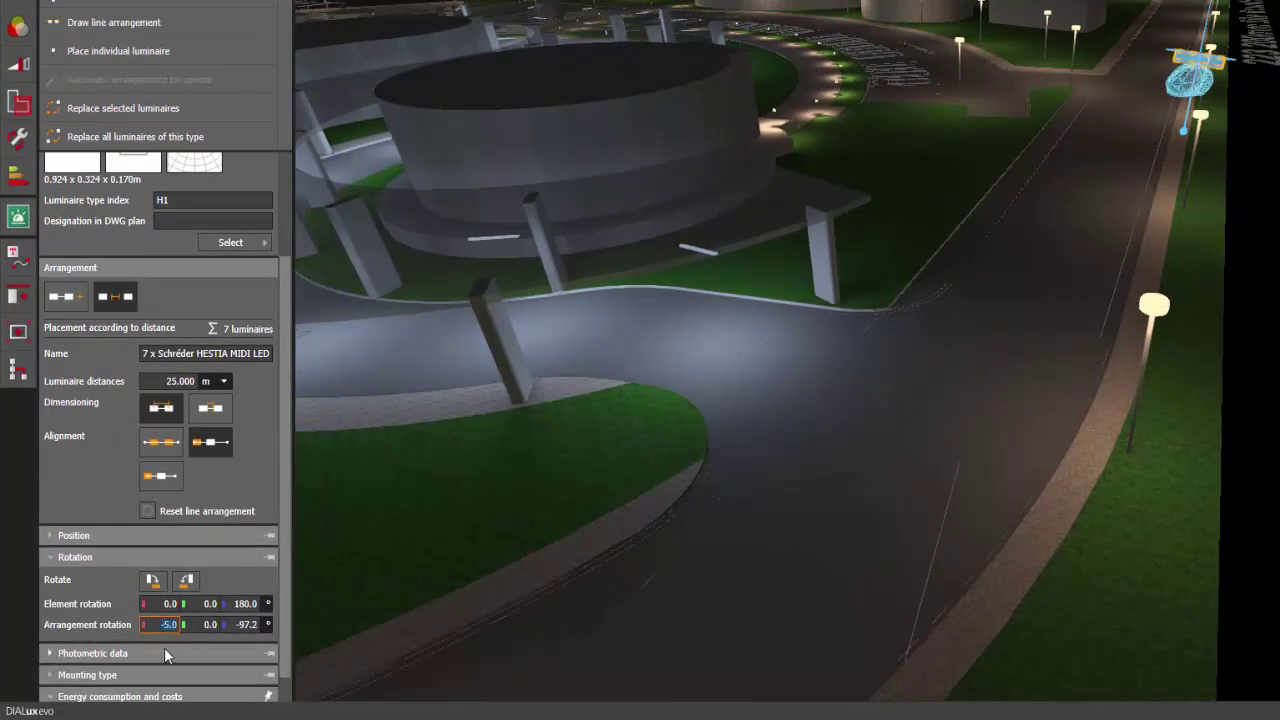
middle_drag(1061, 346, 801, 499)
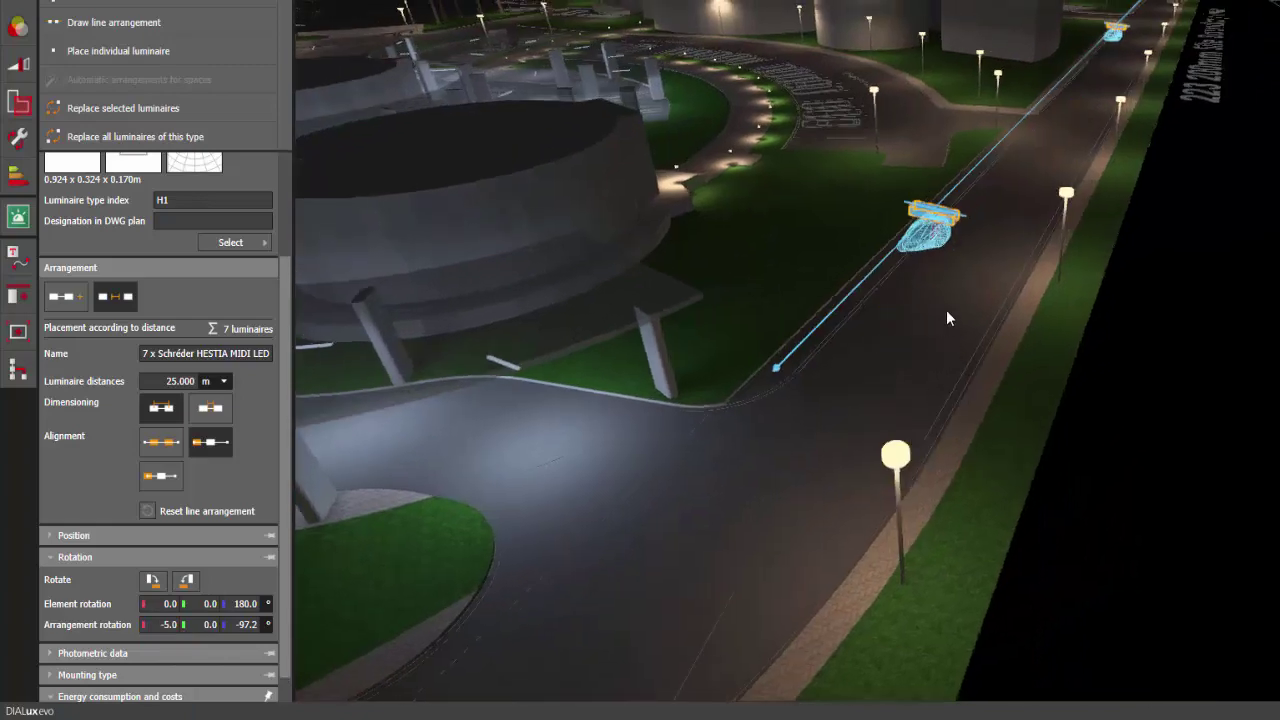
scroll(946, 310, up, 3)
scroll(961, 276, down, 4)
click(1098, 398)
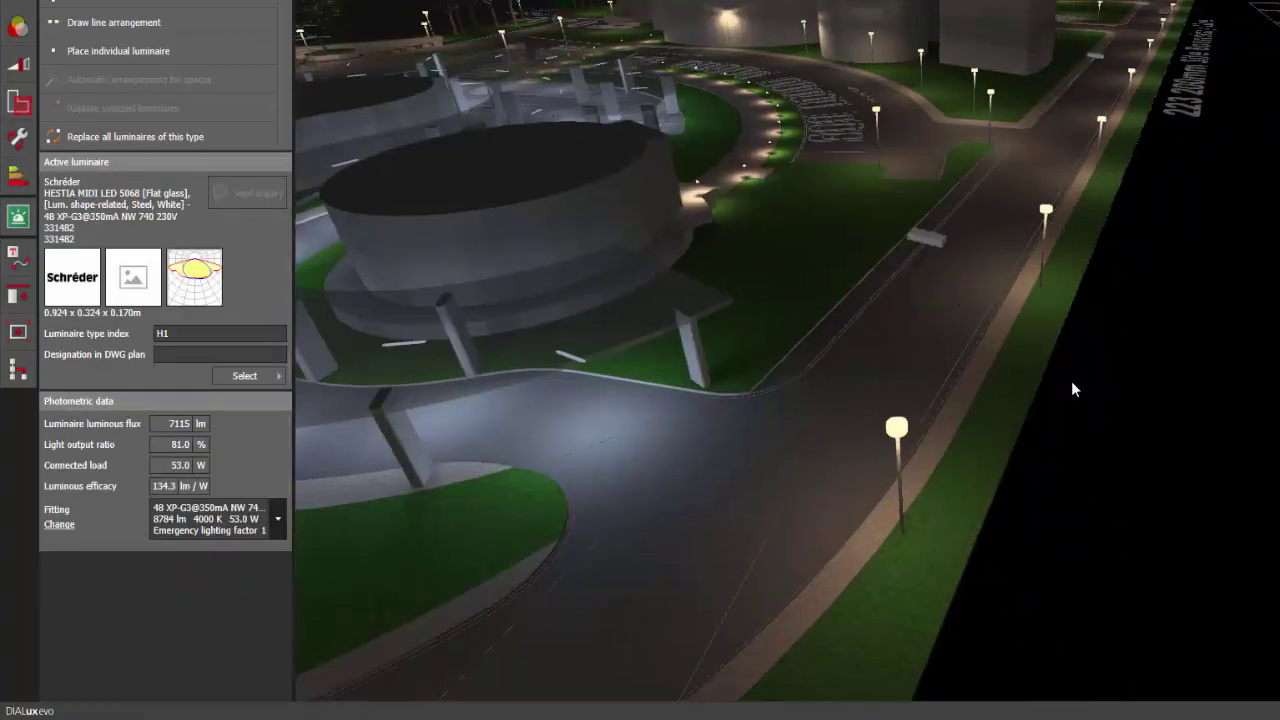
Step: Delete the three nearest SOLAR ZELA luminaires along the outer edge of the boundary road
click(900, 436)
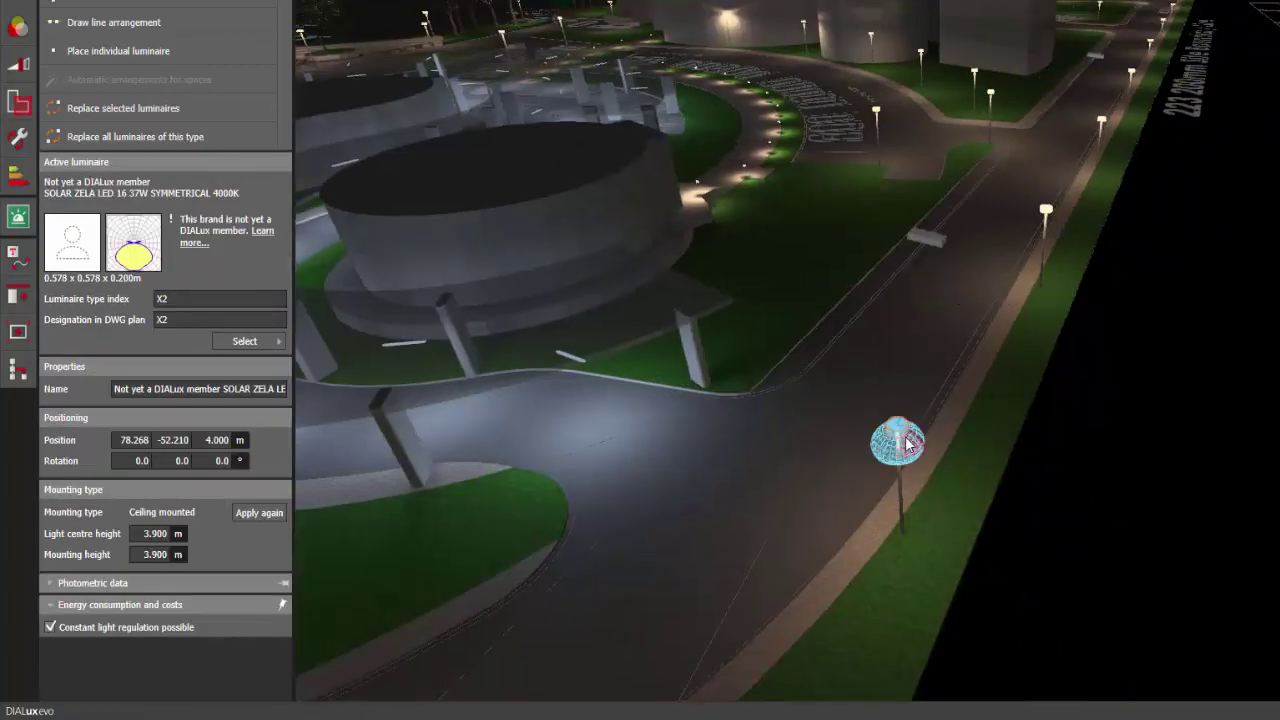
click(1049, 245)
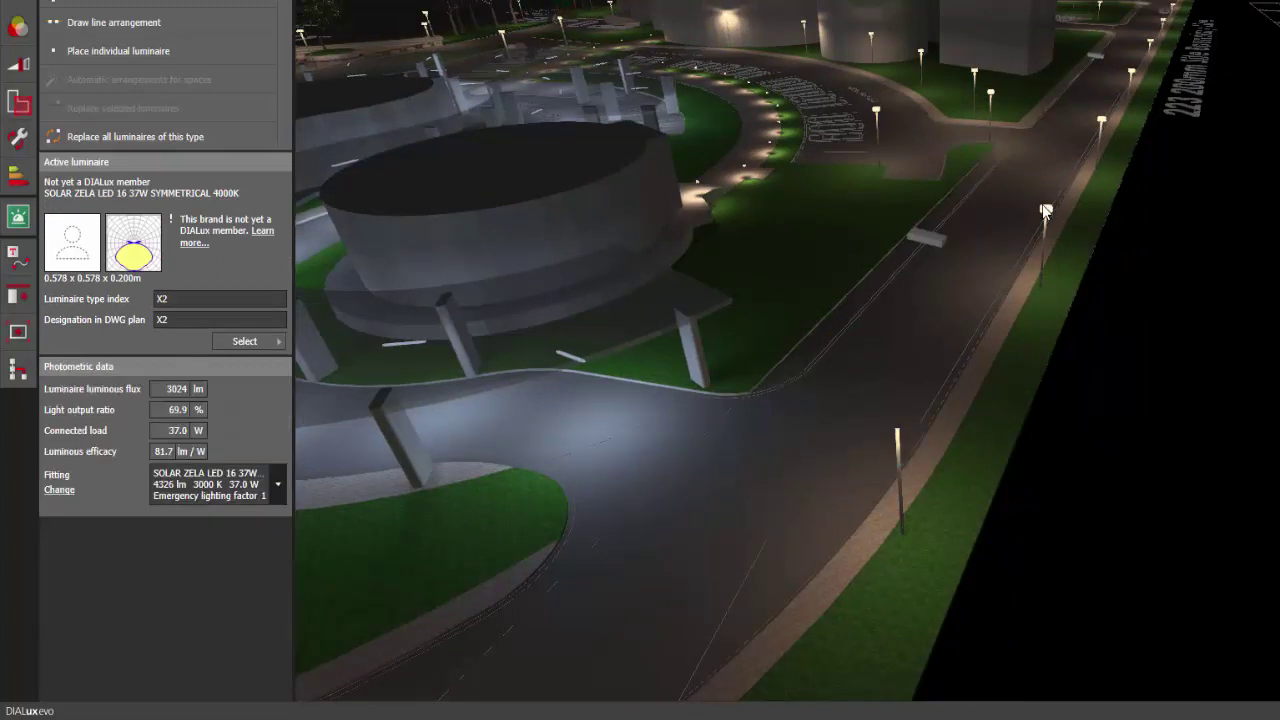
click(1102, 132)
key(Delete)
Step: Delete the four nearest vertical cylinder poles along the outer edge of the boundary road
double_click(900, 473)
key(Delete)
click(1044, 241)
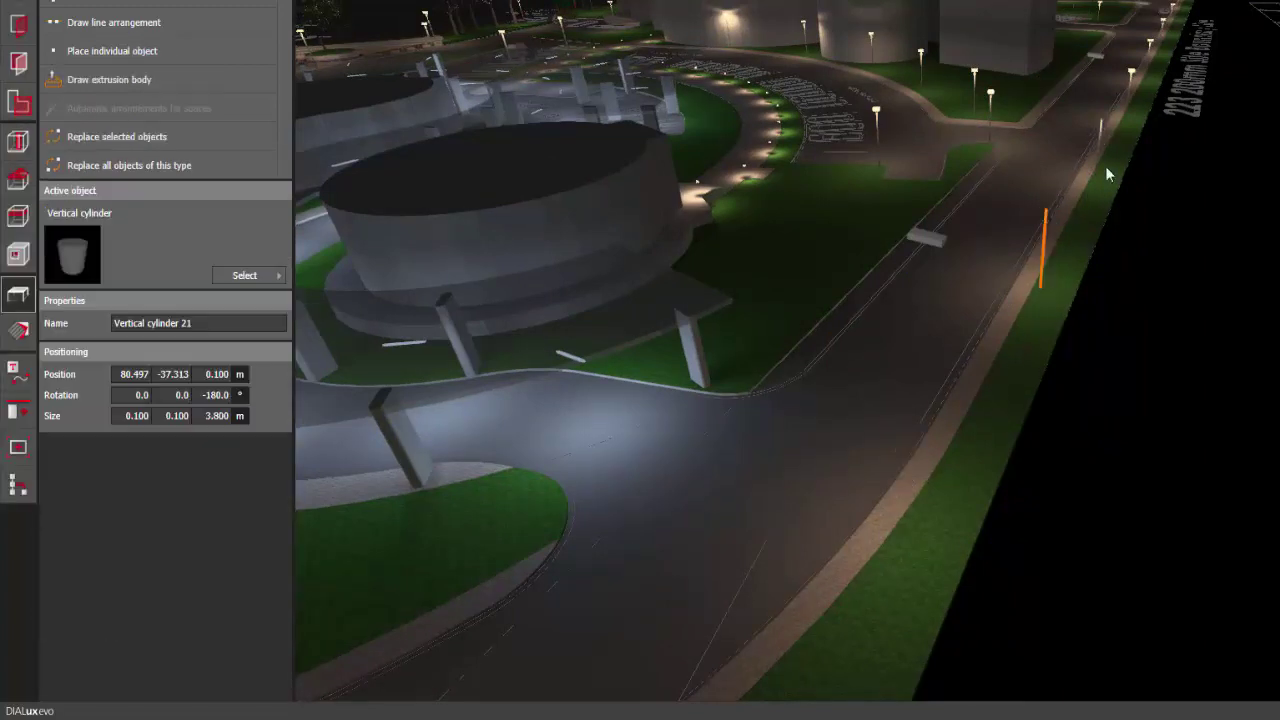
key(Delete)
click(1102, 128)
key(Delete)
click(1132, 72)
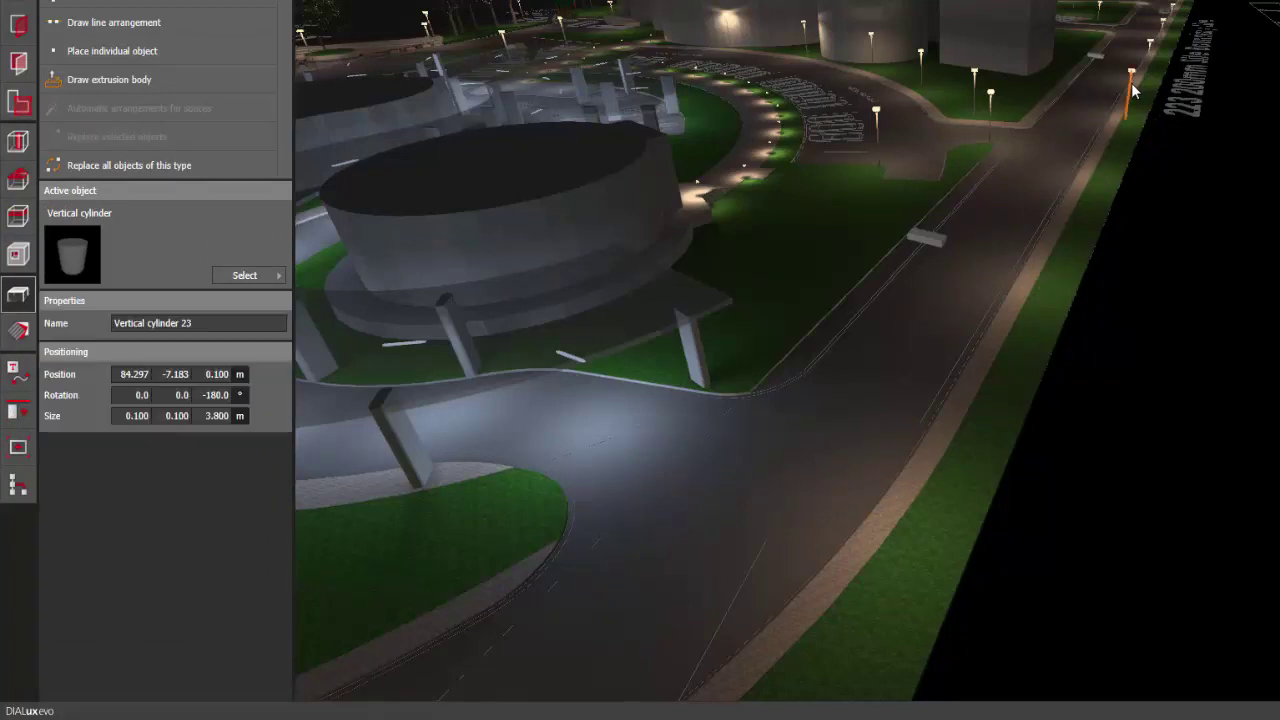
key(Delete)
middle_drag(1108, 288, 1012, 425)
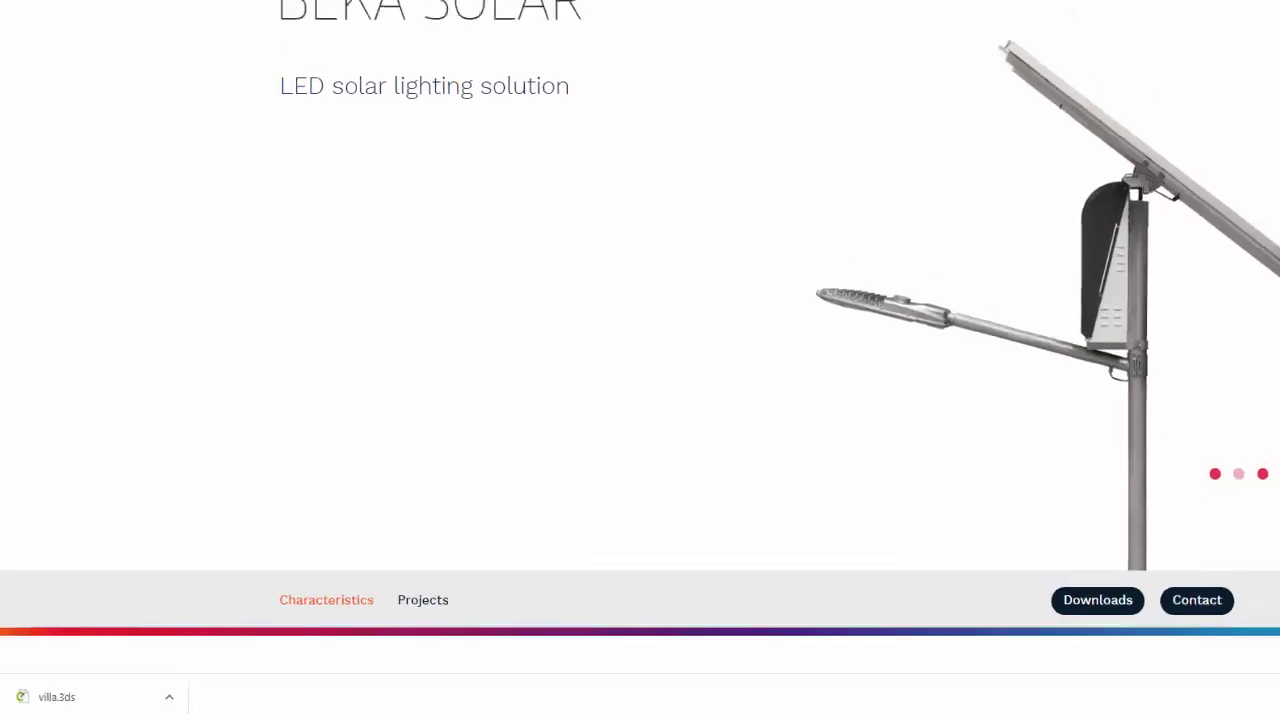
Step: Switch to 3D Warehouse in the browser, search for "solar pole" and restrict the results to models
click(940, 12)
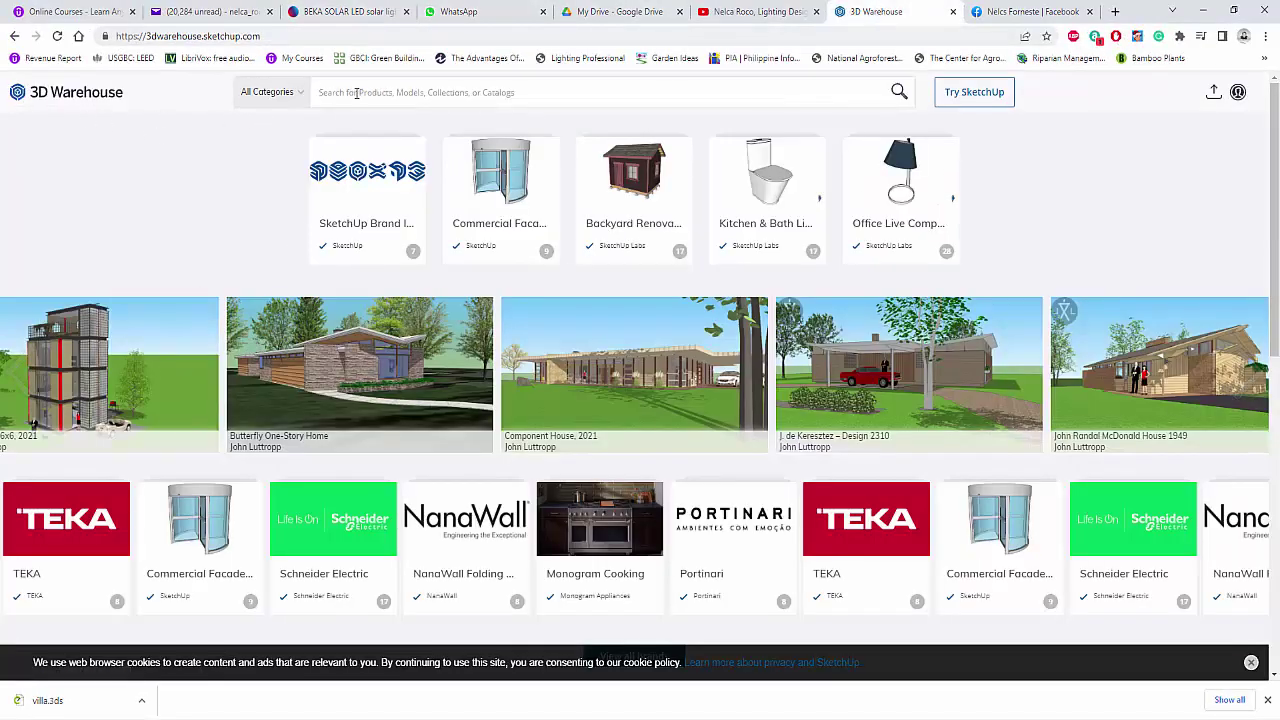
click(674, 97)
text(solar pole)
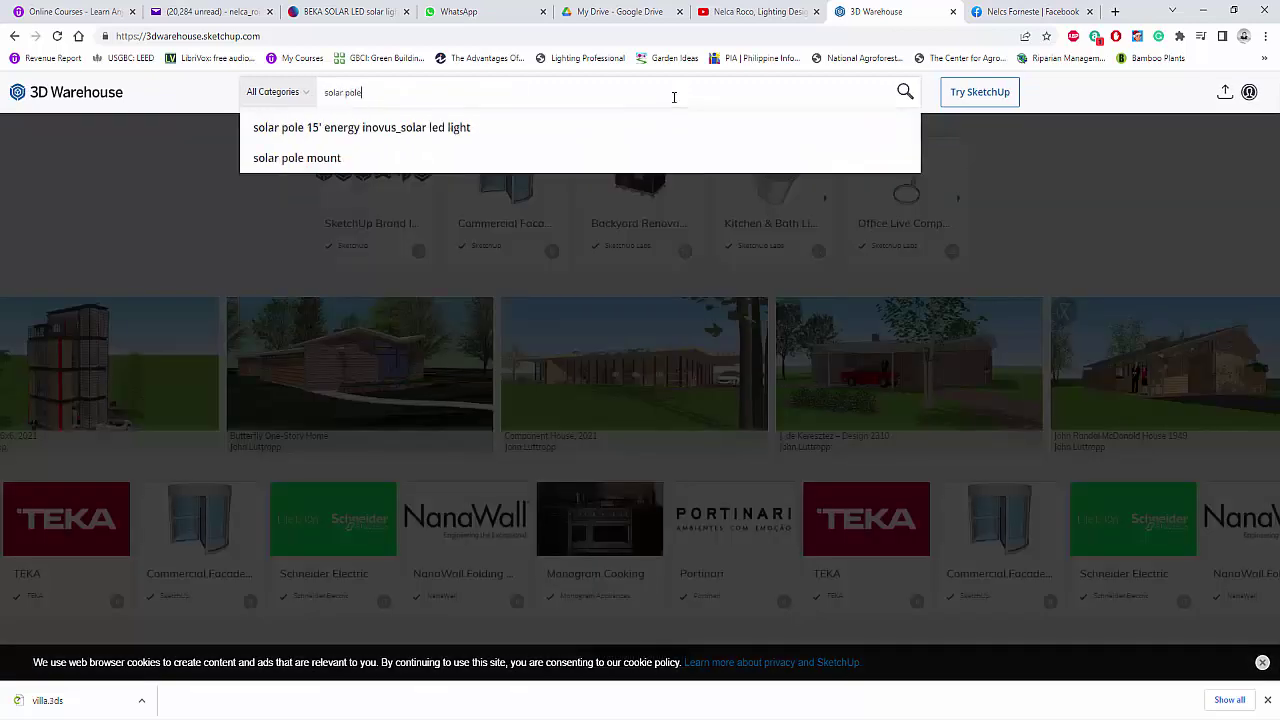
key(Return)
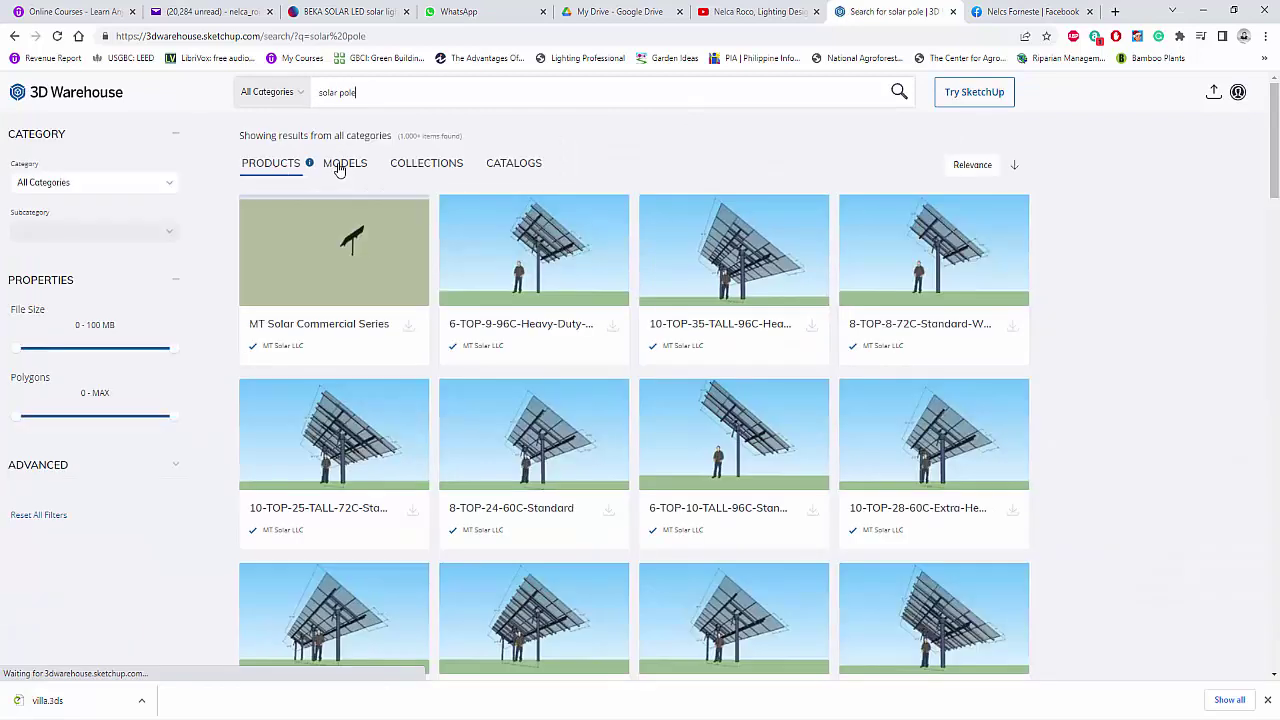
scroll(709, 422, down, 2)
scroll(709, 422, up, 2)
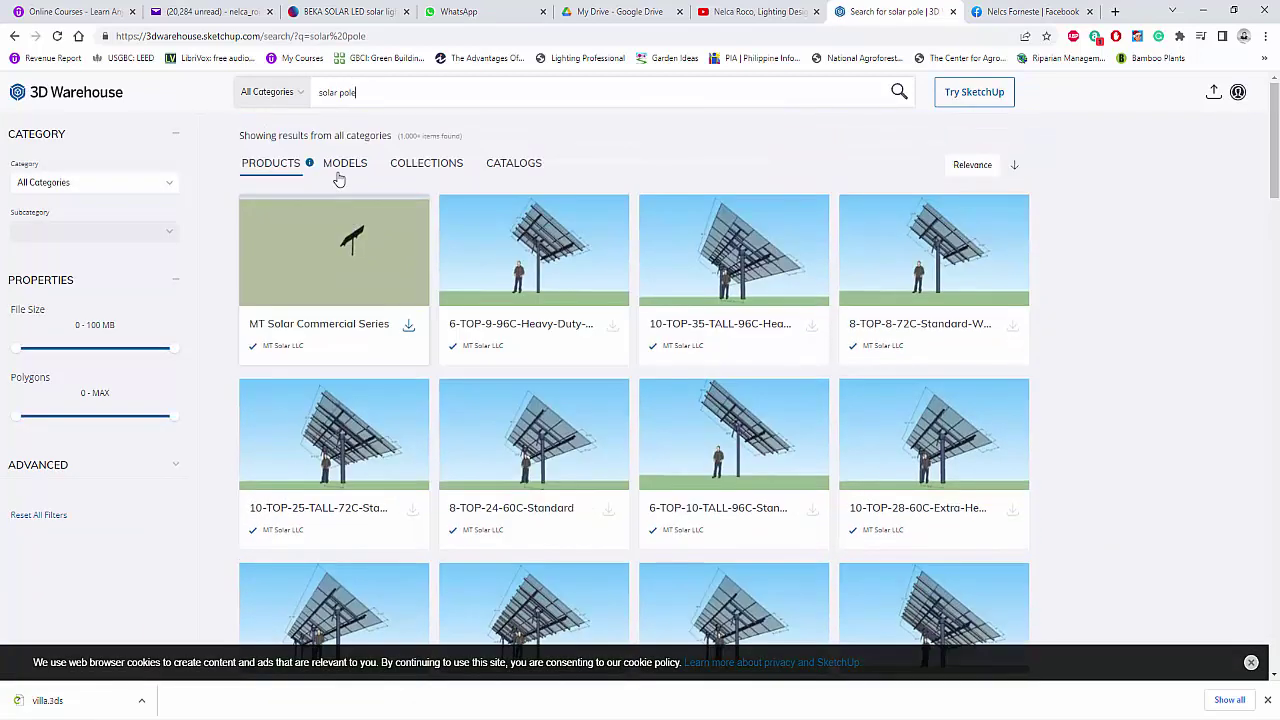
click(337, 165)
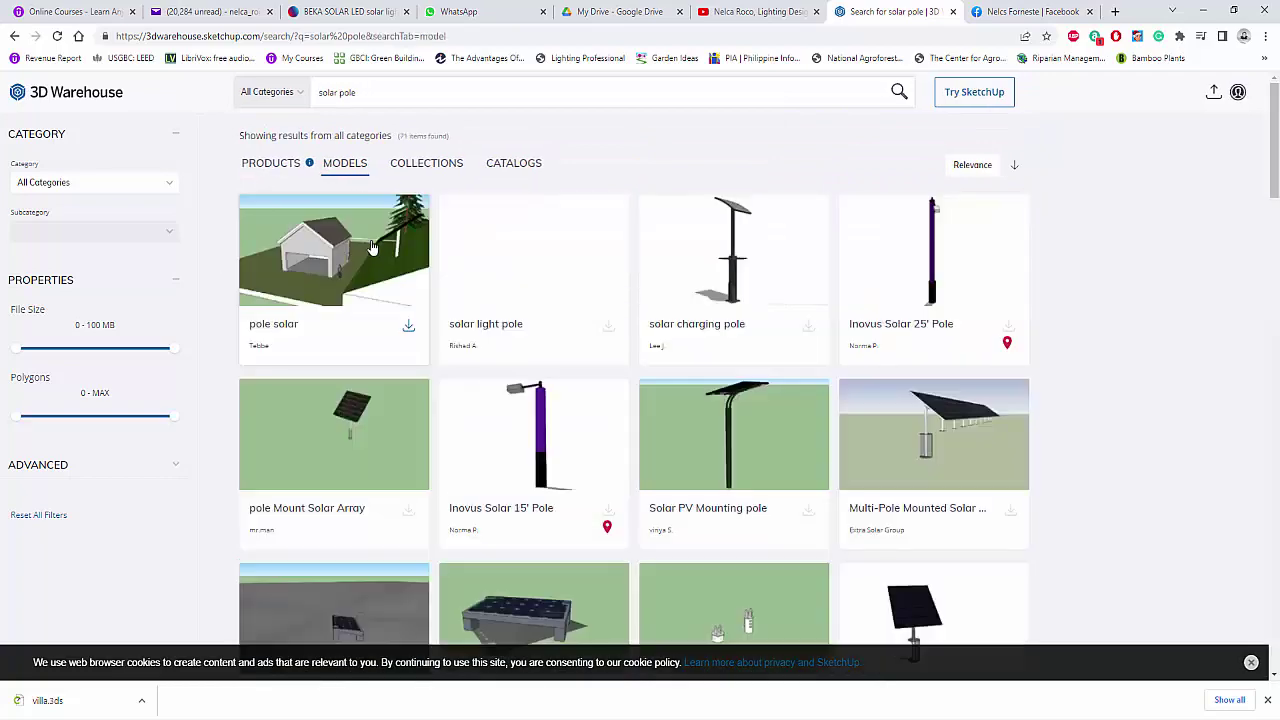
Step: Look through the solar pole models for a suitable solar street light pole
scroll(857, 316, down, 3)
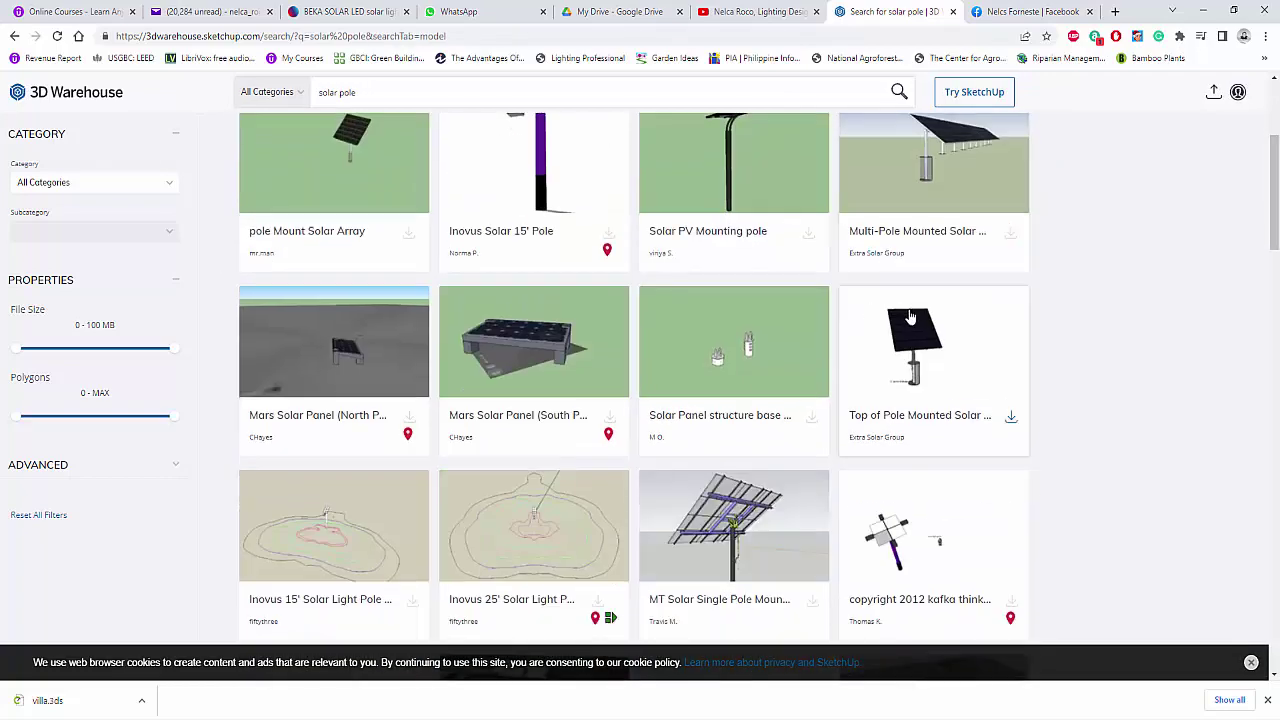
scroll(857, 316, down, 6)
scroll(884, 380, down, 6)
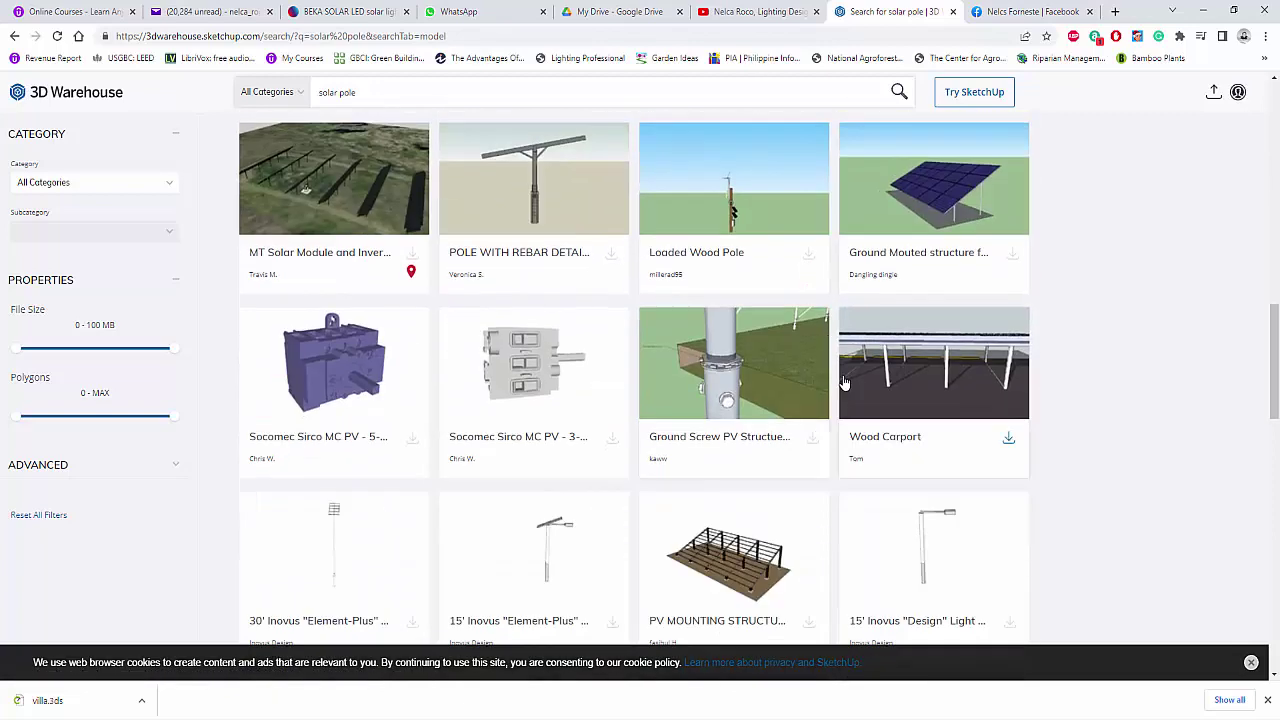
scroll(572, 350, down, 3)
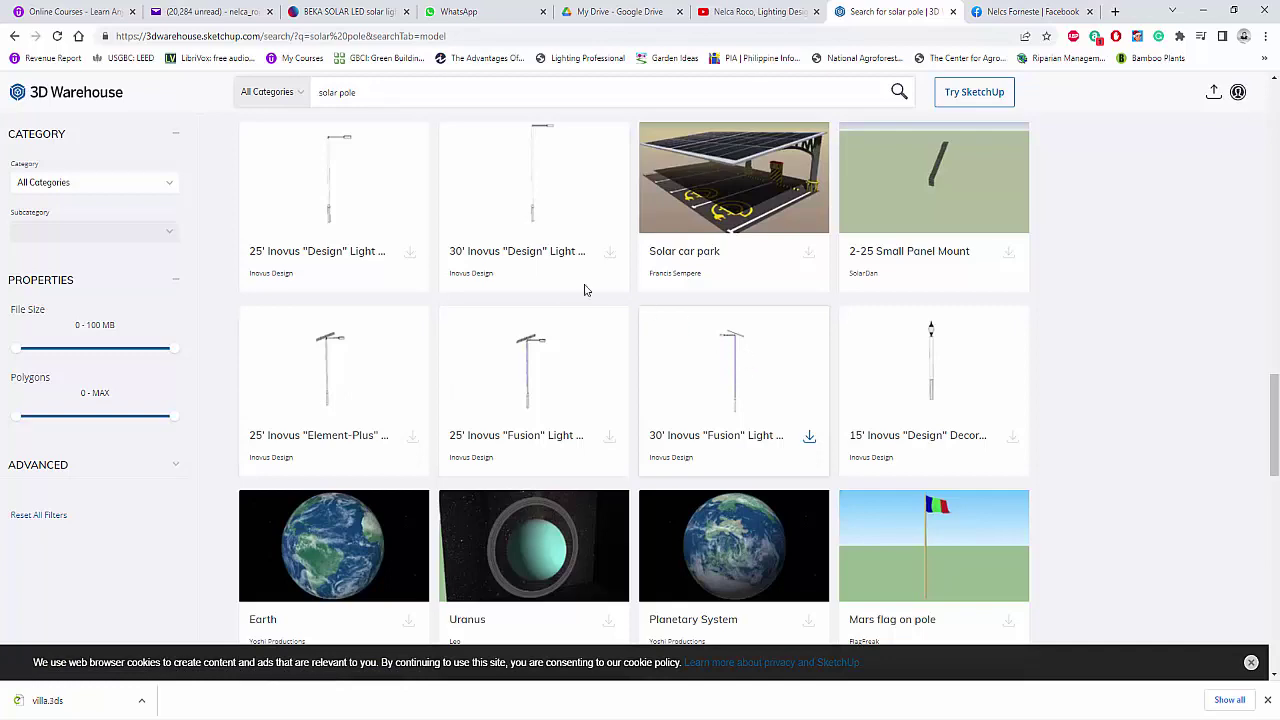
scroll(595, 340, up, 1)
scroll(709, 443, down, 7)
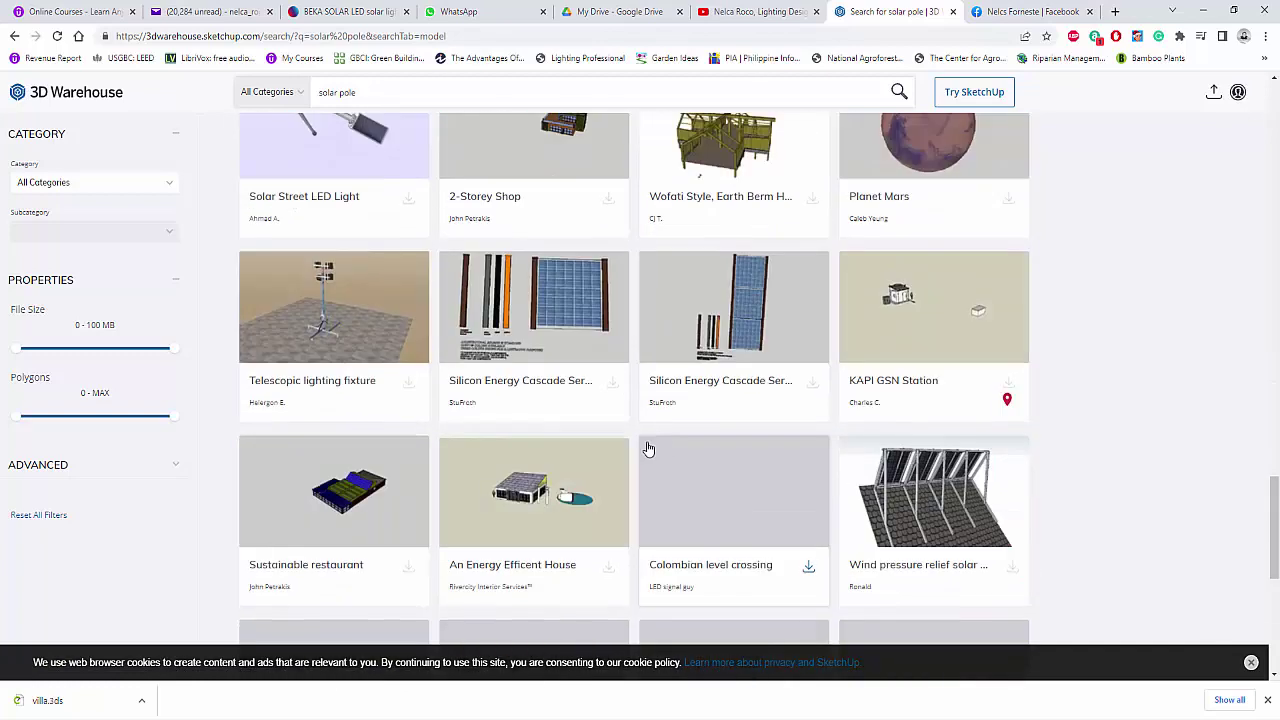
scroll(363, 338, up, 2)
scroll(359, 336, down, 7)
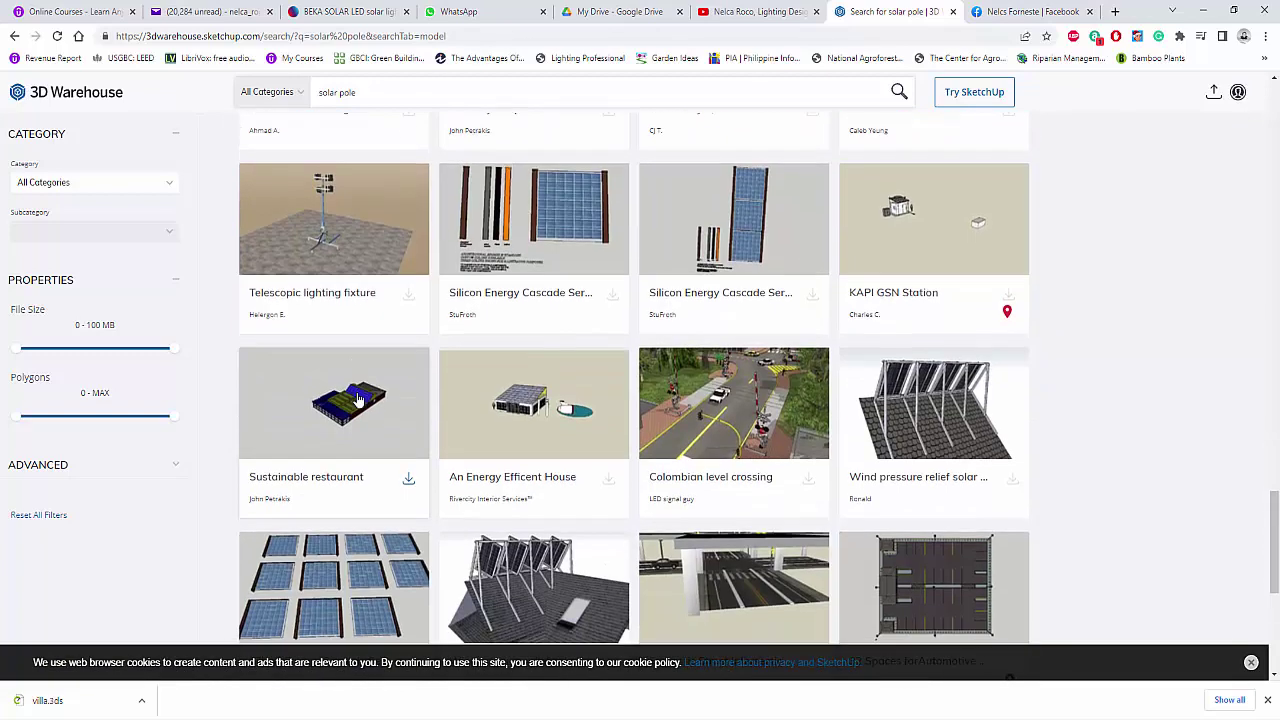
scroll(680, 398, up, 9)
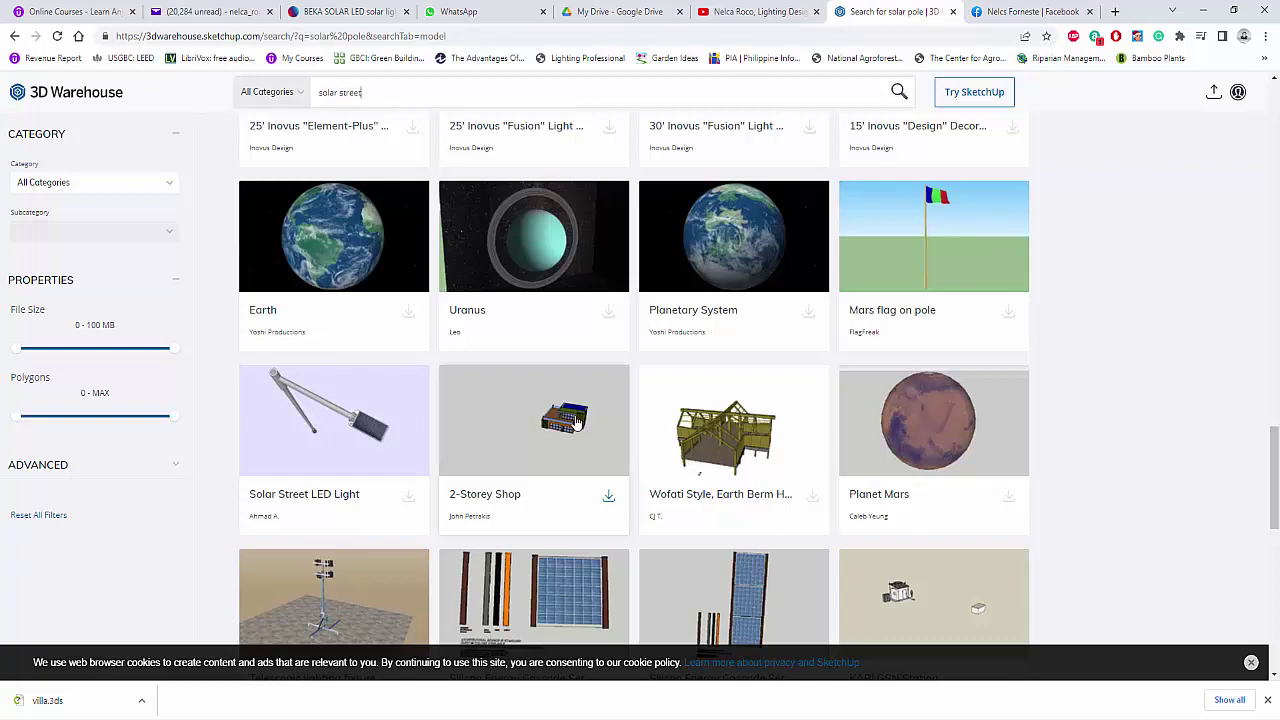
Step: Search the models for "solar street light" and look through the results for a suitable solar lamp pole
text(light)
key(Return)
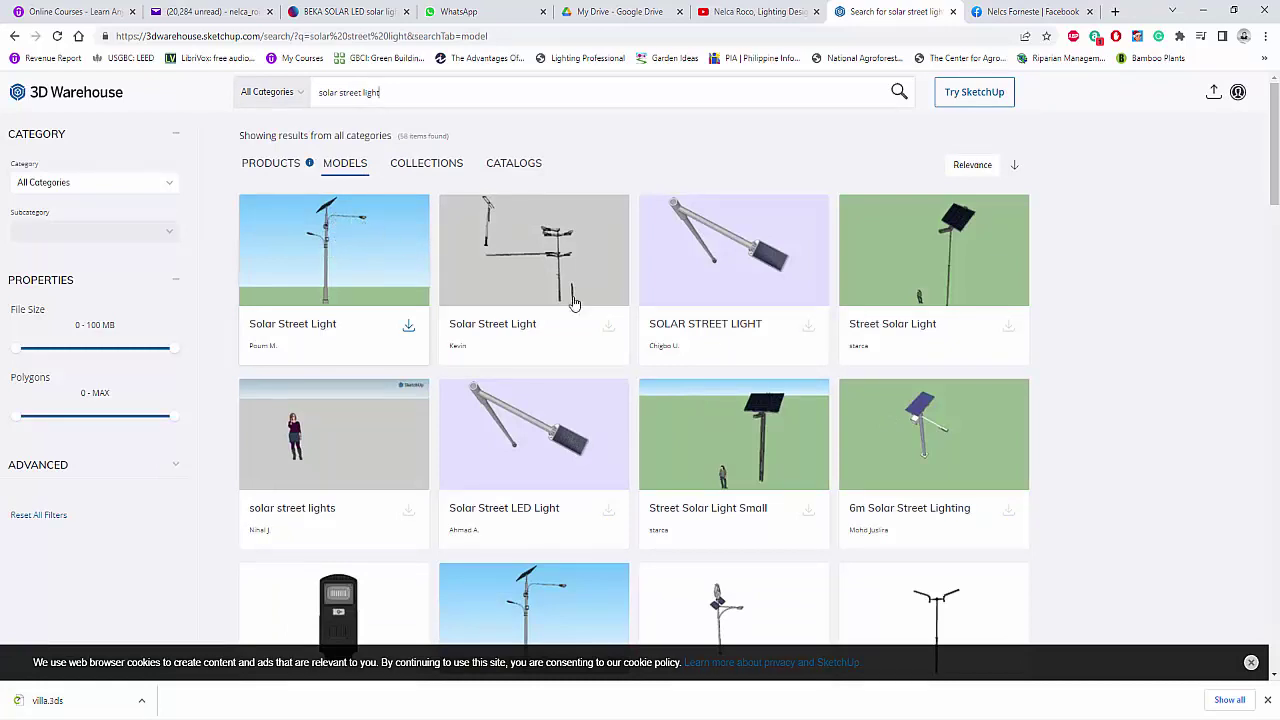
scroll(903, 397, down, 2)
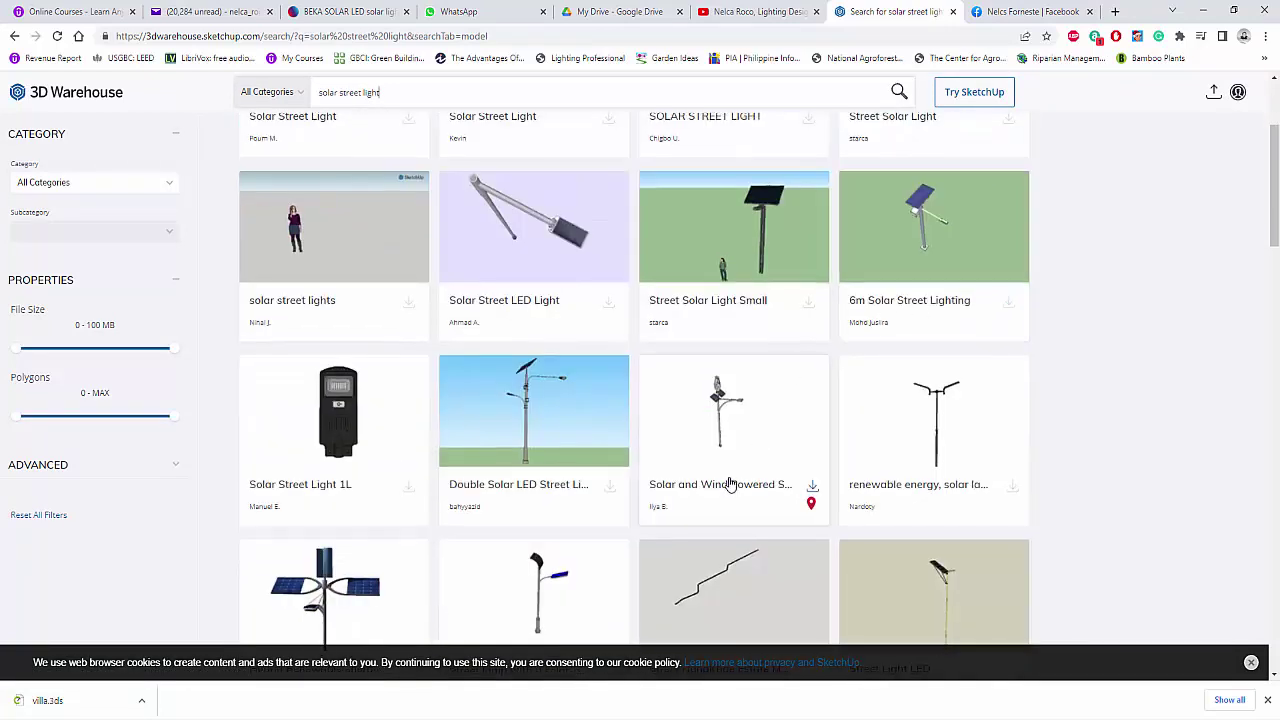
scroll(700, 423, down, 2)
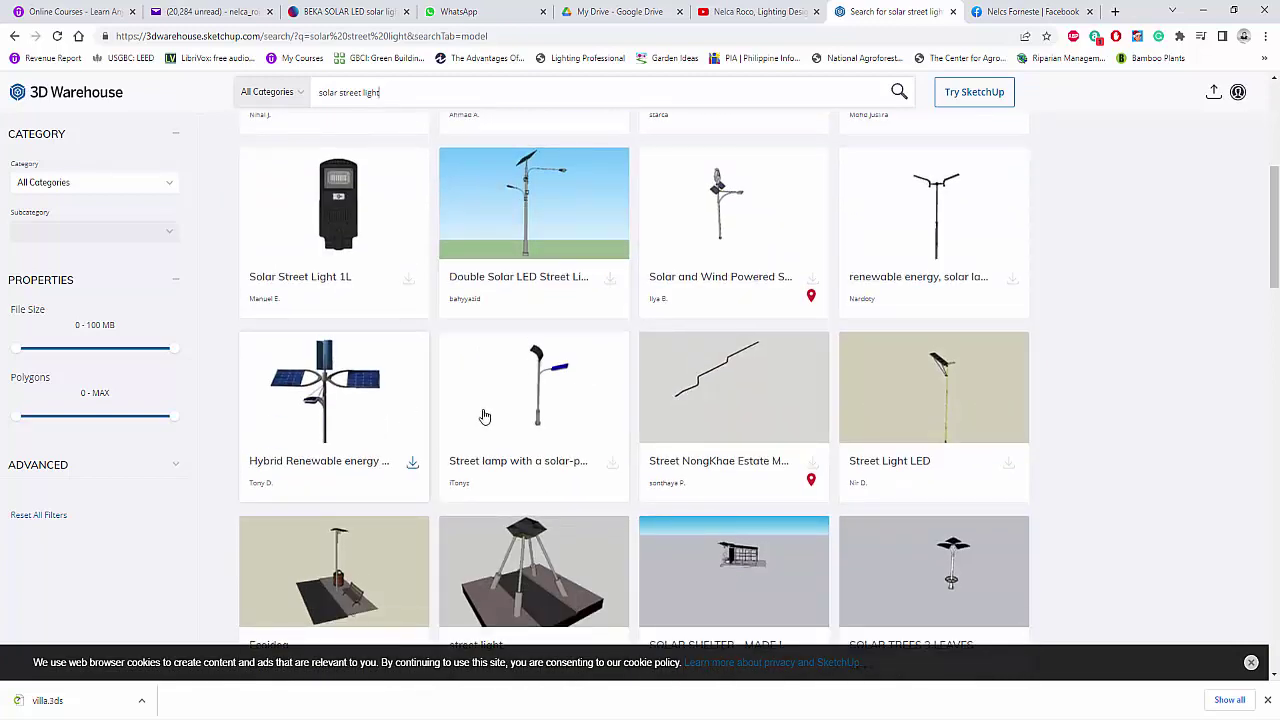
scroll(366, 286, down, 2)
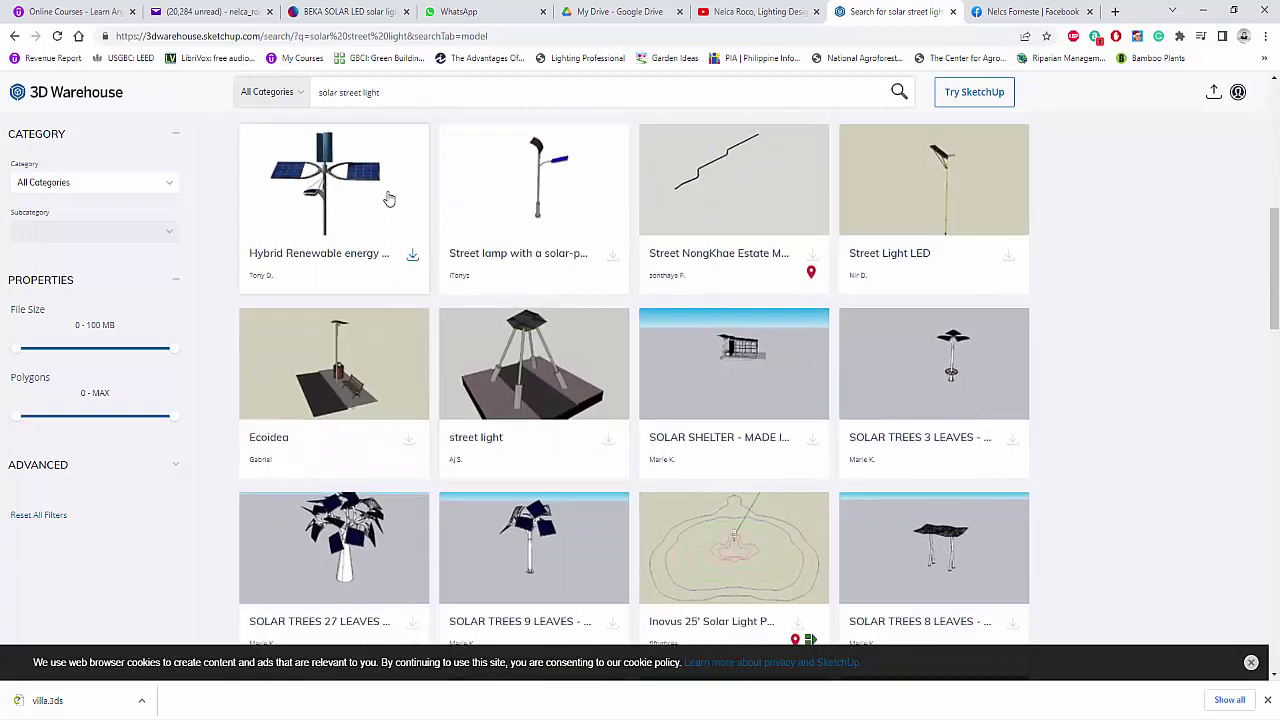
scroll(694, 414, down, 3)
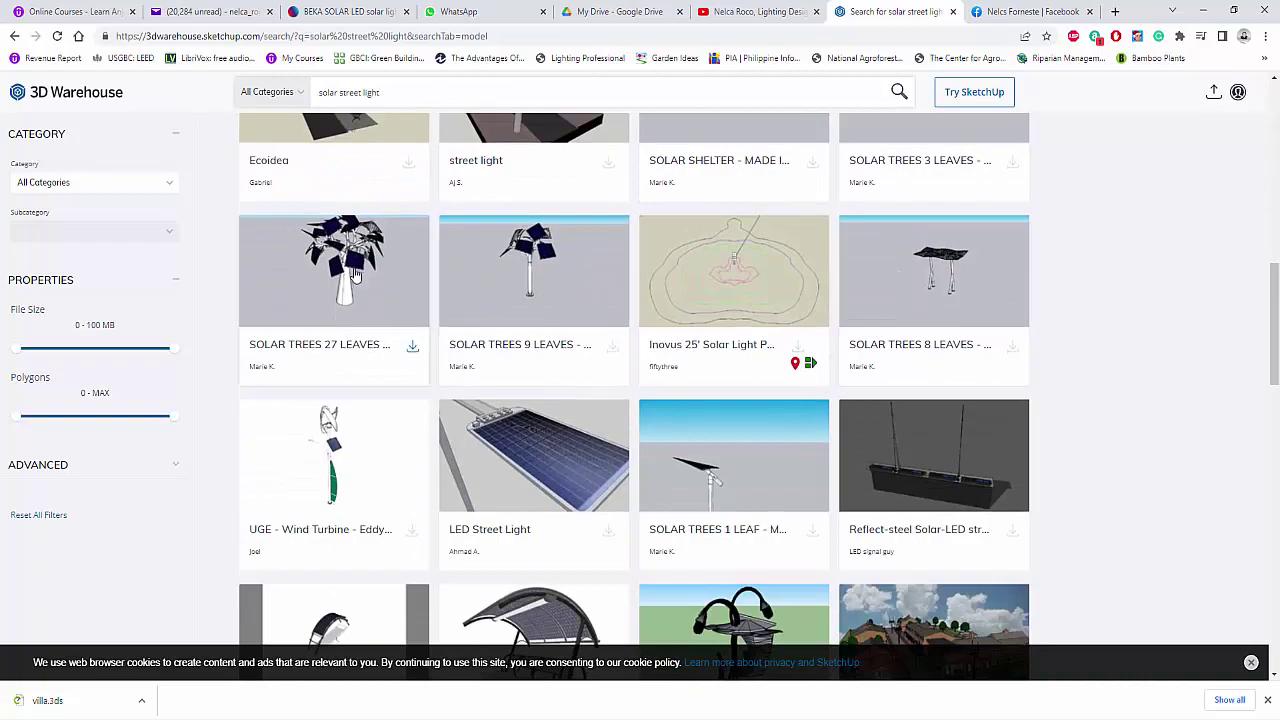
scroll(650, 410, down, 5)
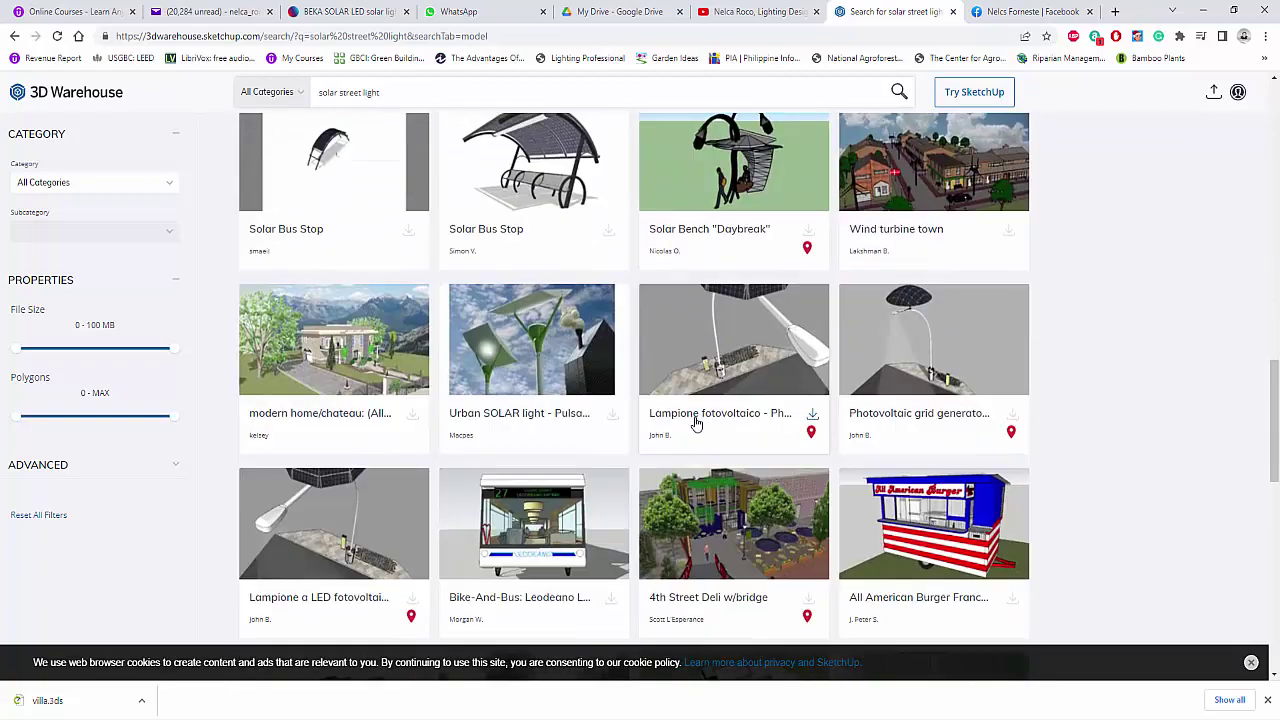
scroll(695, 424, down, 9)
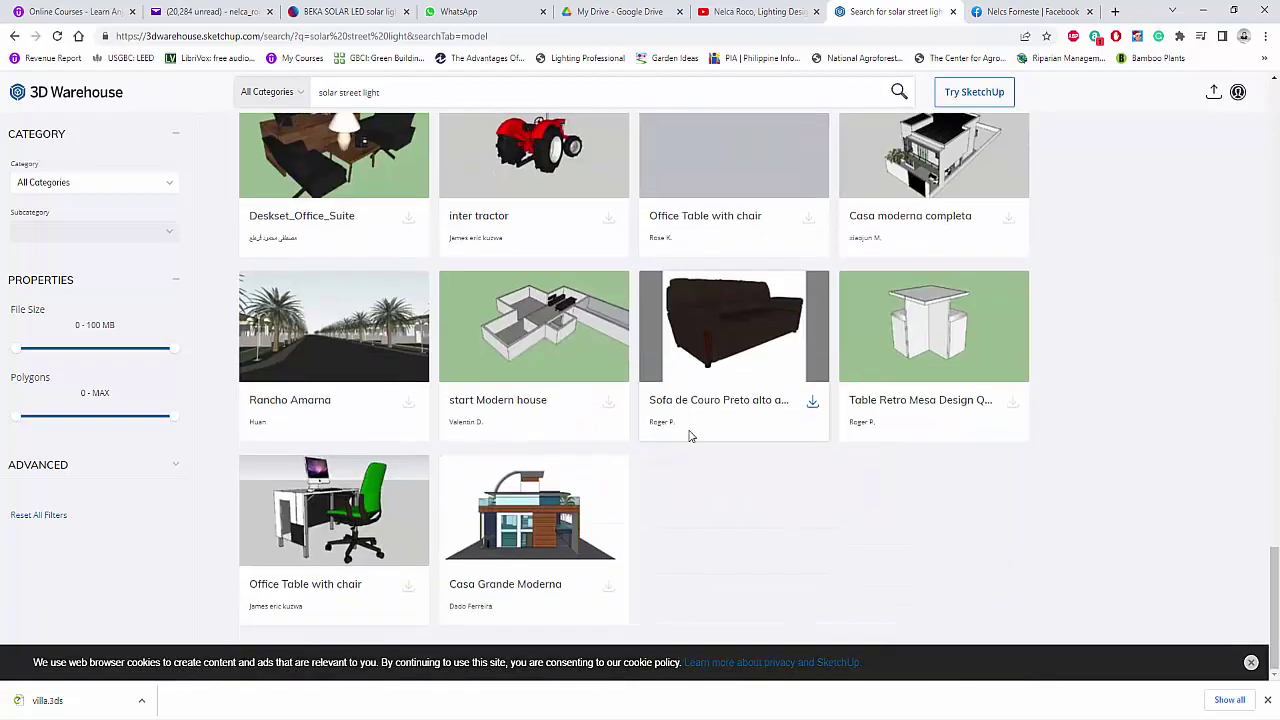
scroll(688, 436, up, 15)
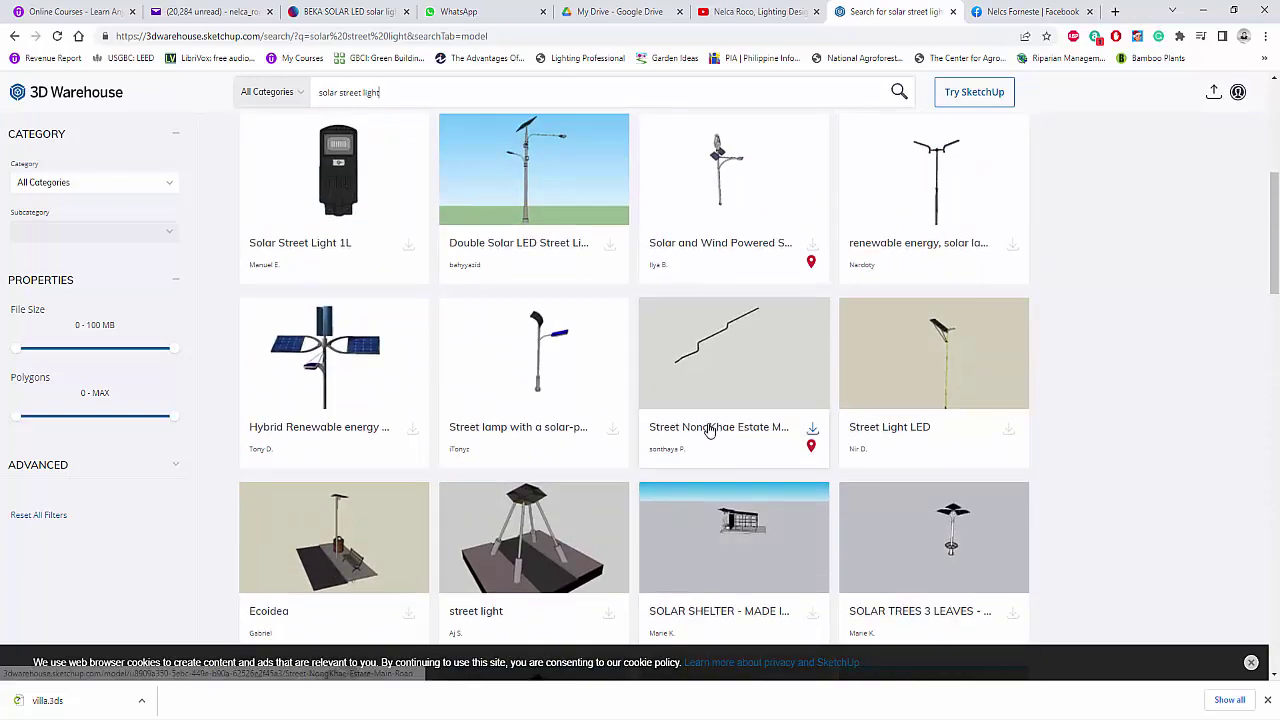
scroll(620, 440, up, 2)
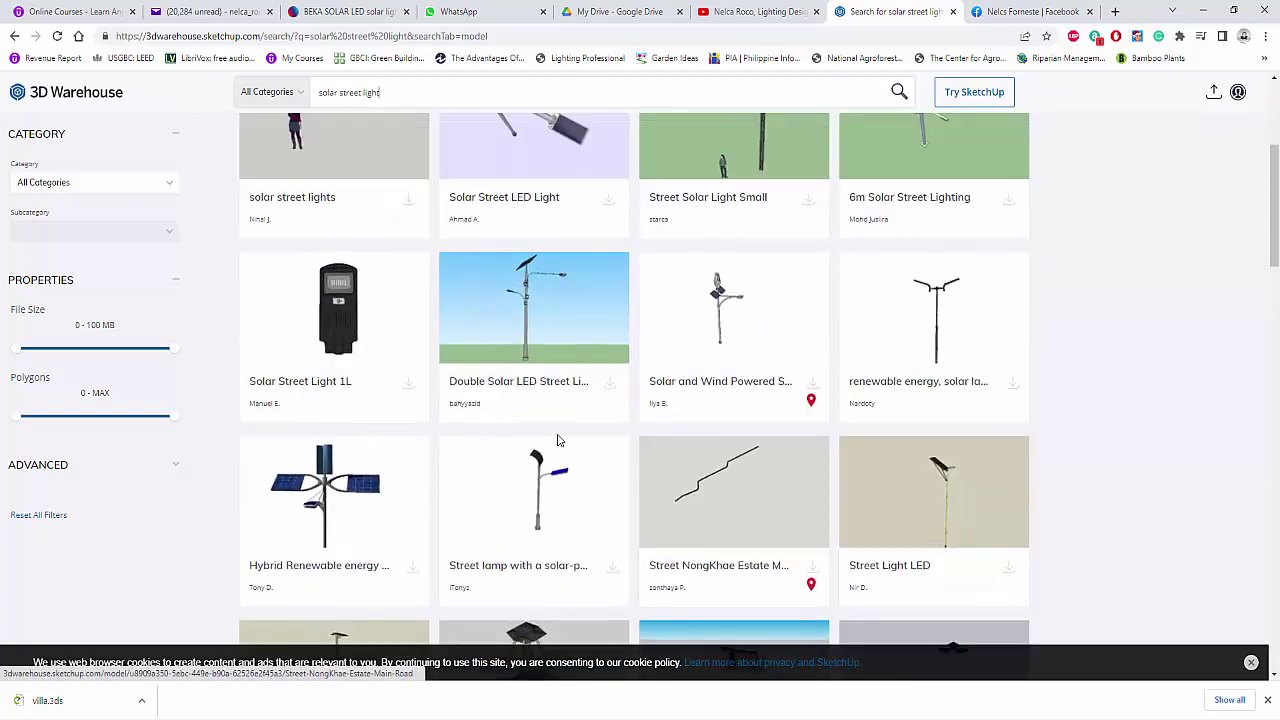
Step: Download the street lamp model with the curved solar panel and blue lamp head as a SketchUp 2020 model to the Desktop
click(530, 488)
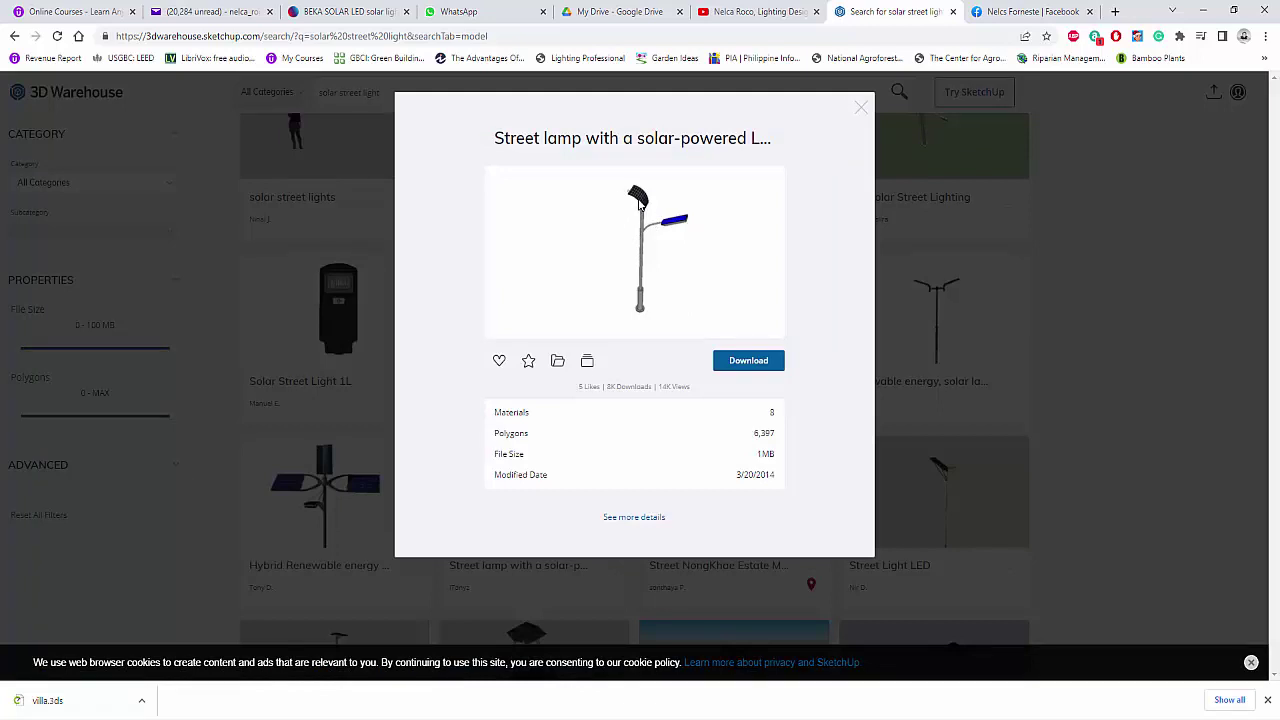
click(762, 364)
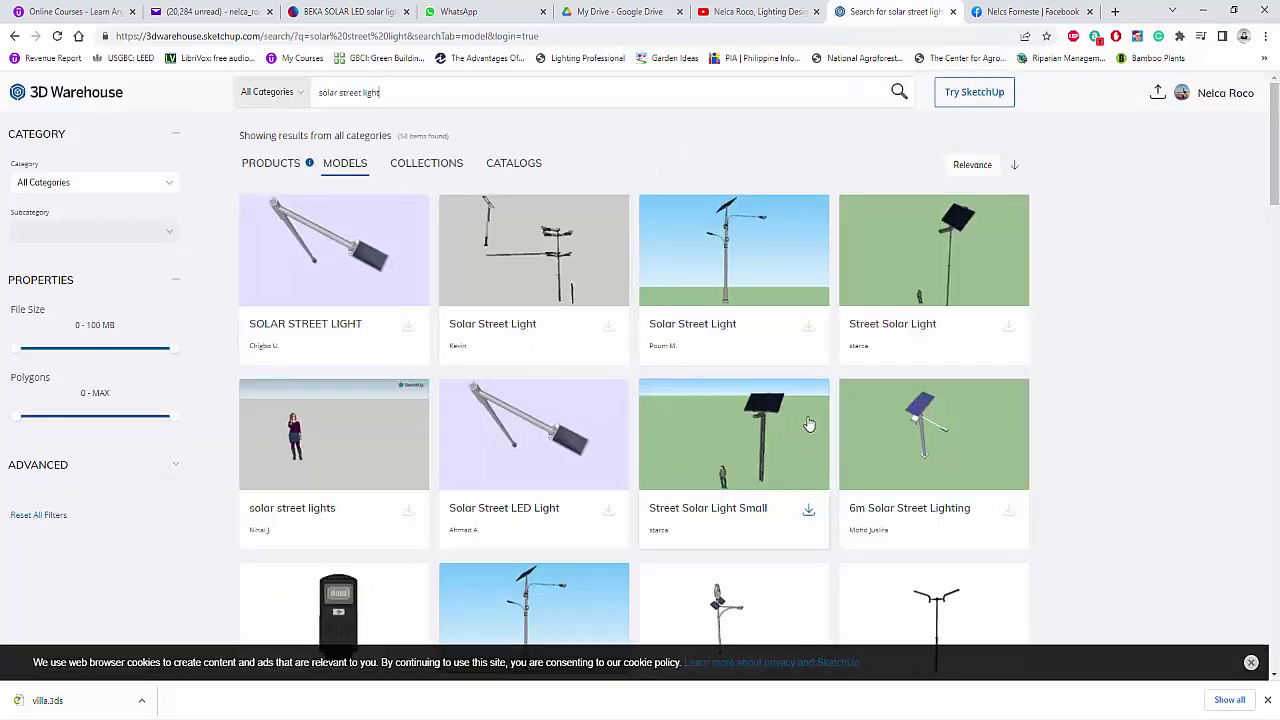
scroll(801, 418, down, 5)
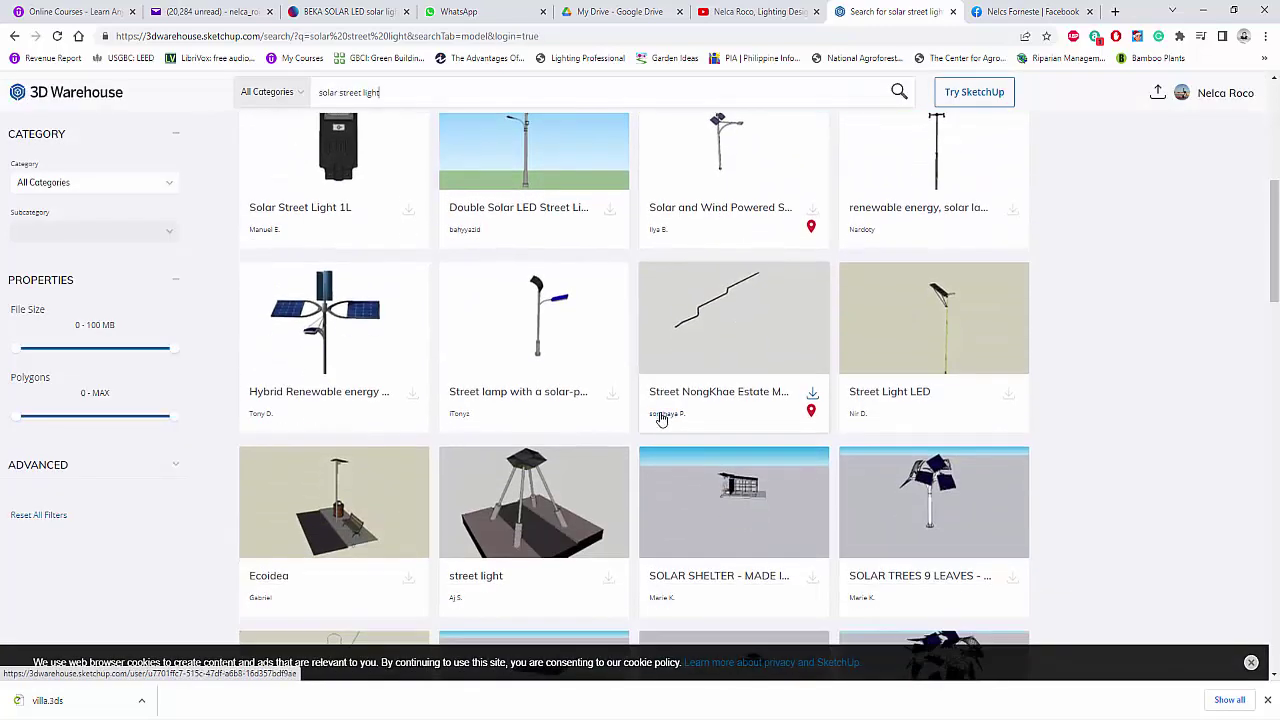
scroll(679, 392, up, 1)
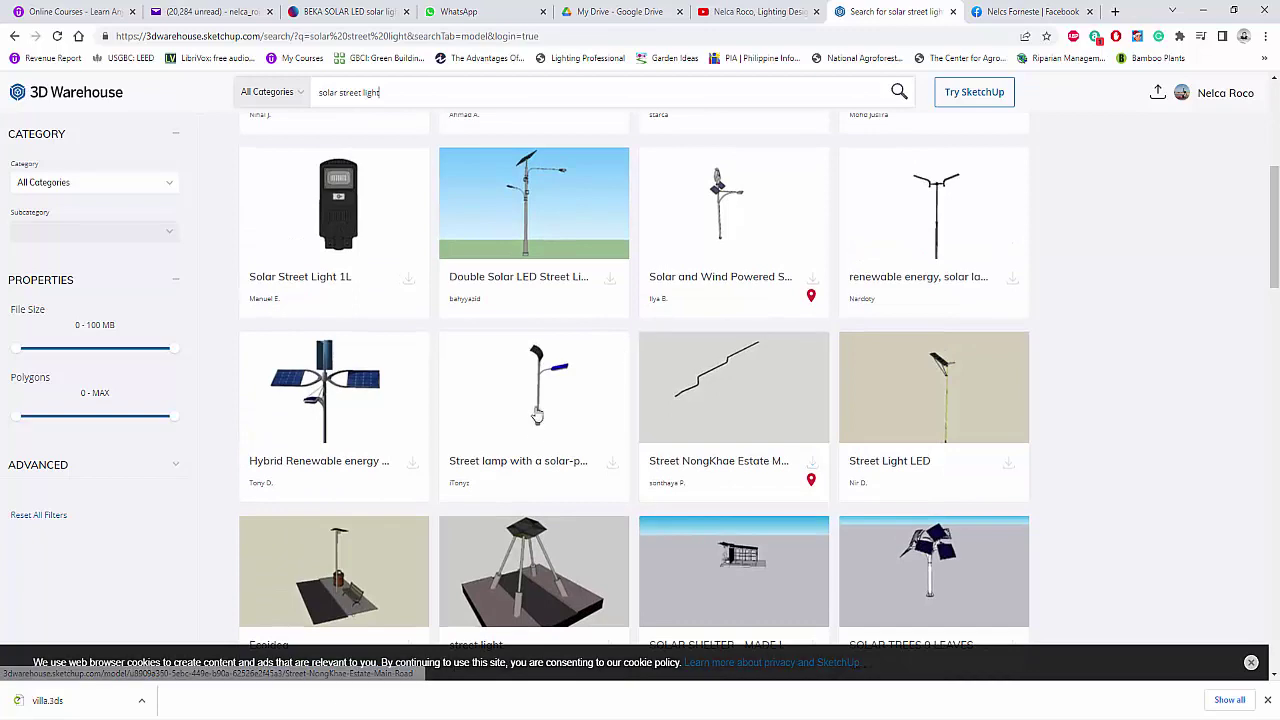
click(612, 466)
scroll(560, 430, down, 2)
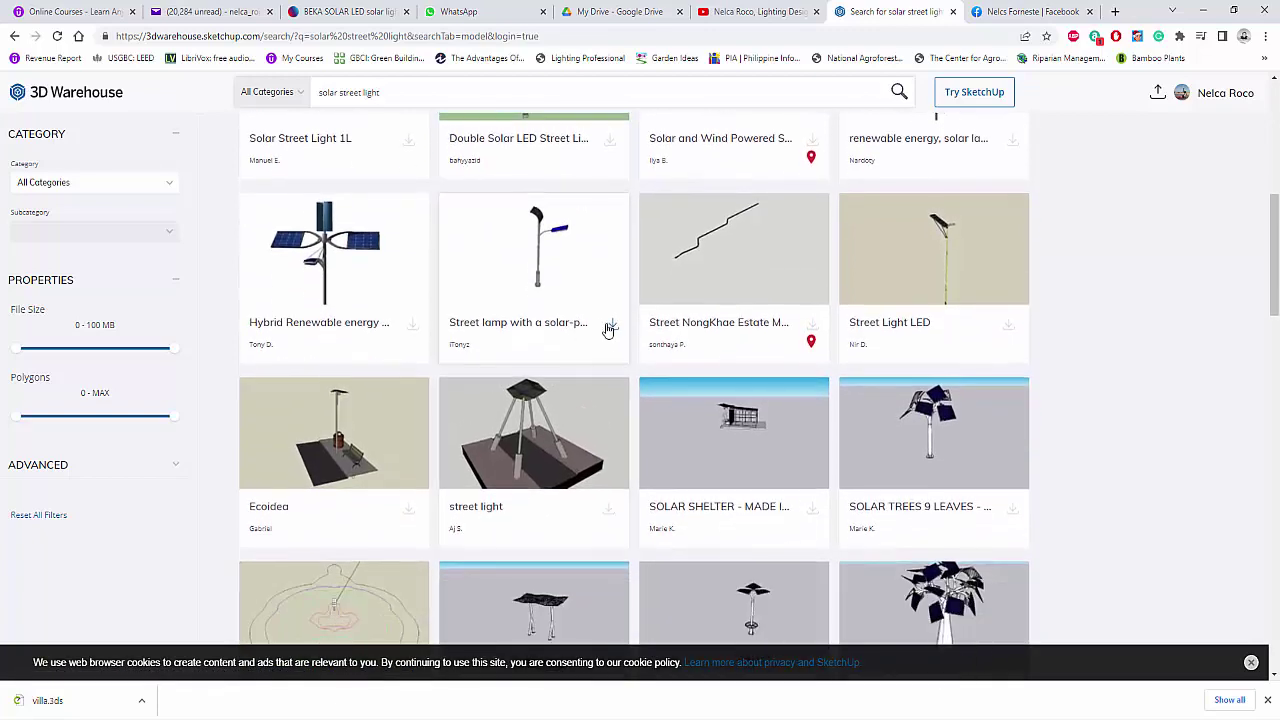
click(612, 328)
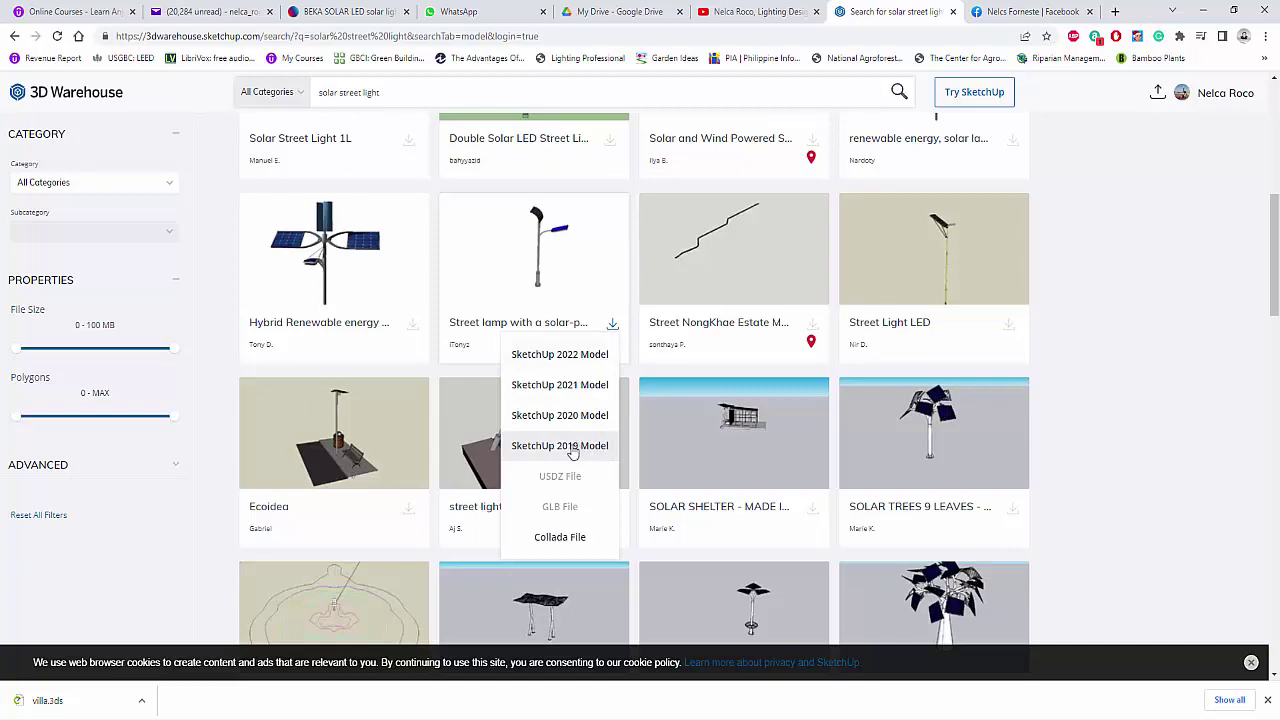
click(552, 411)
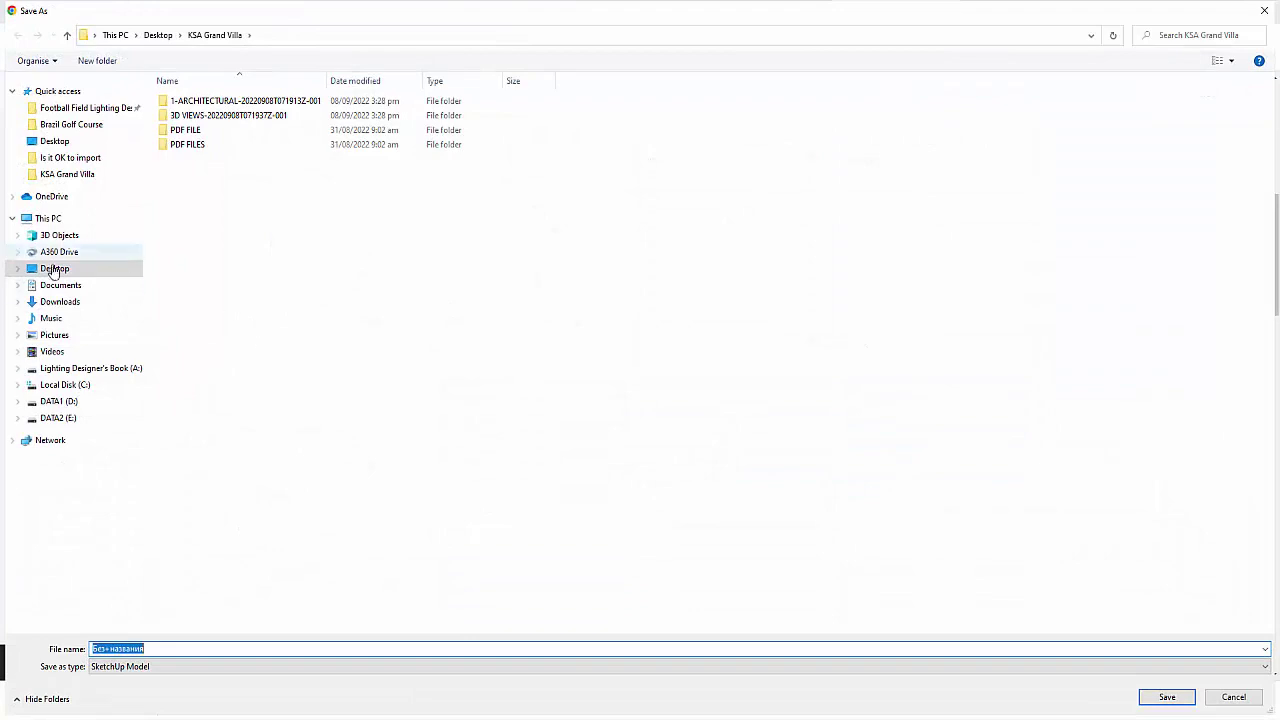
click(55, 268)
click(1160, 703)
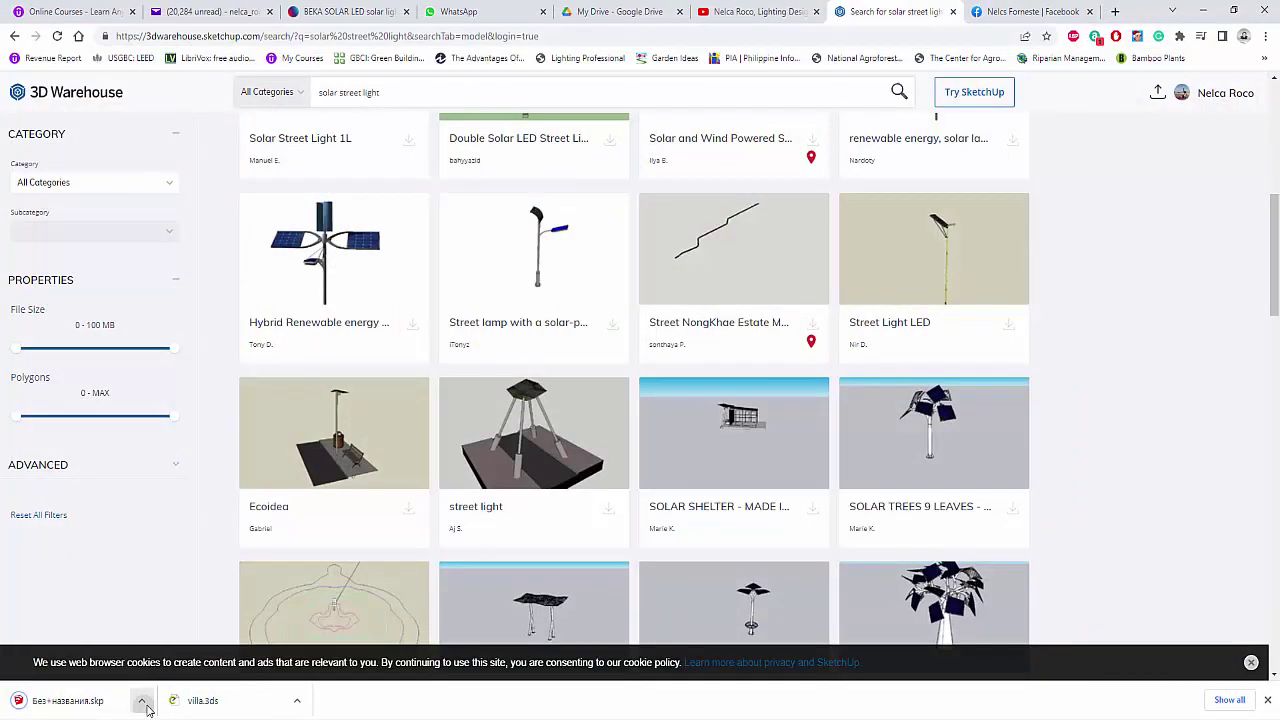
Step: Show the downloaded SketchUp file in its folder and open it with pCon.planner
click(143, 703)
click(175, 653)
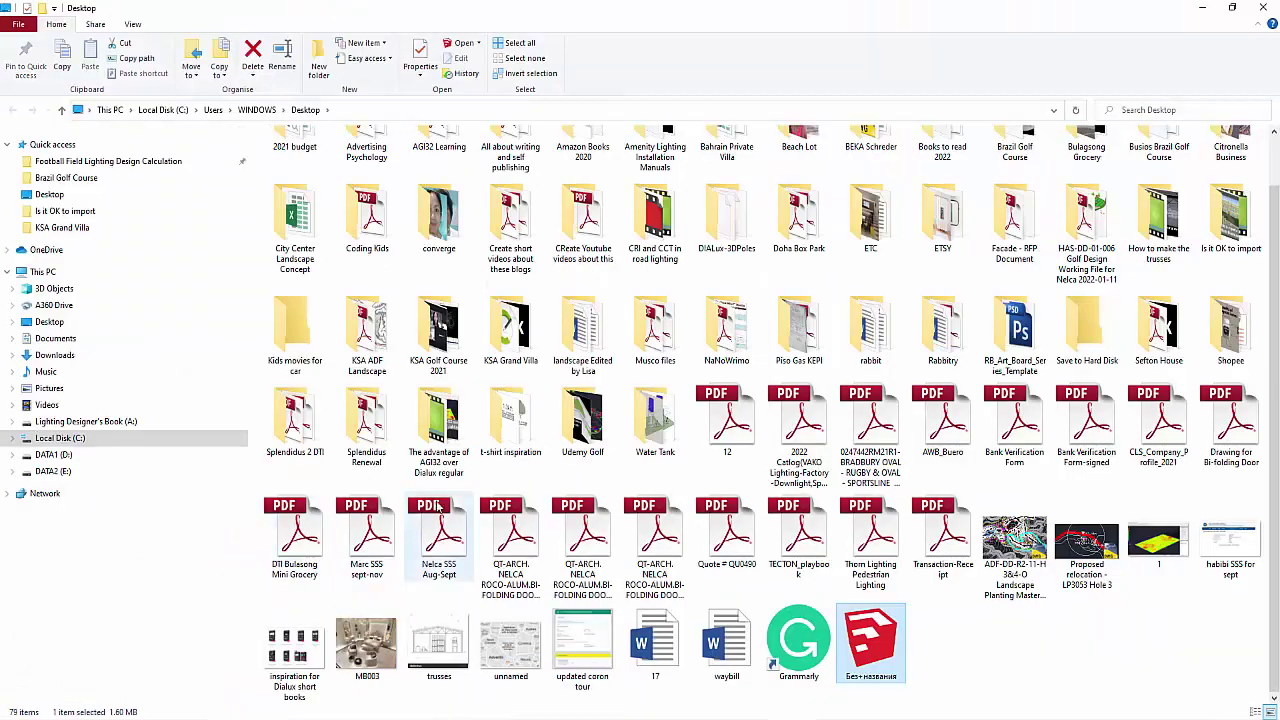
right_click(870, 640)
mouse_move(915, 467)
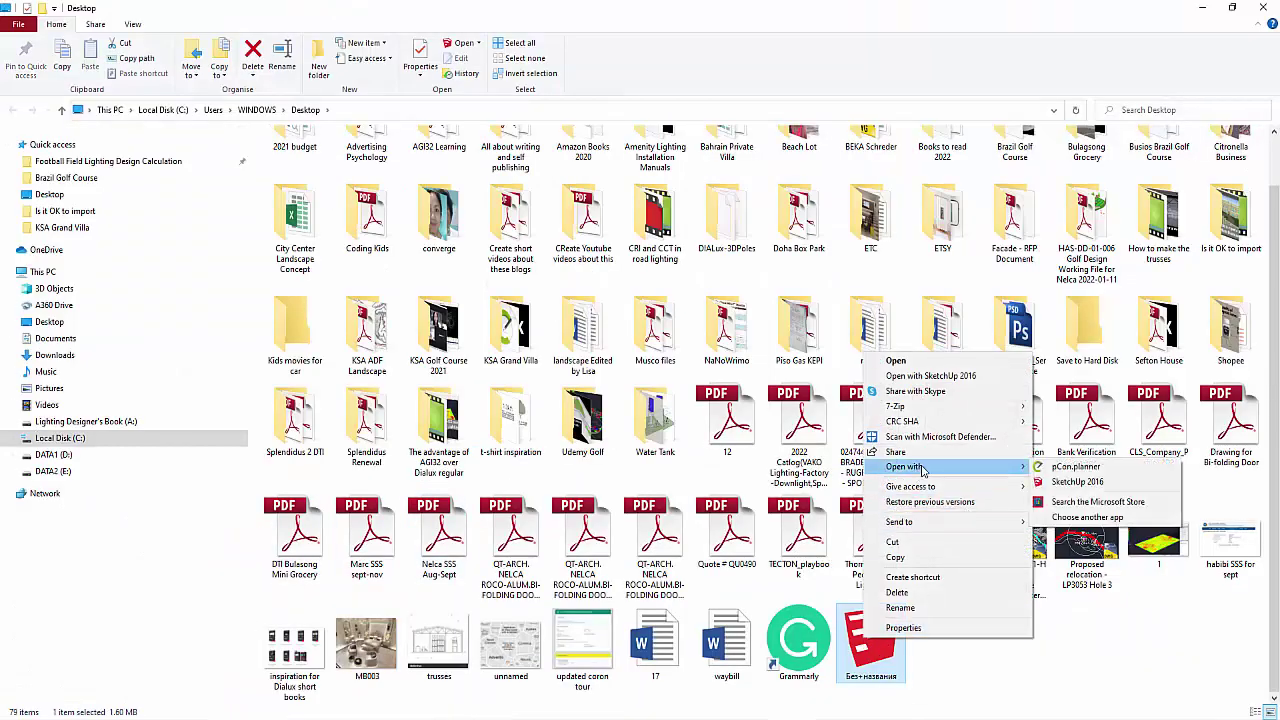
click(1102, 470)
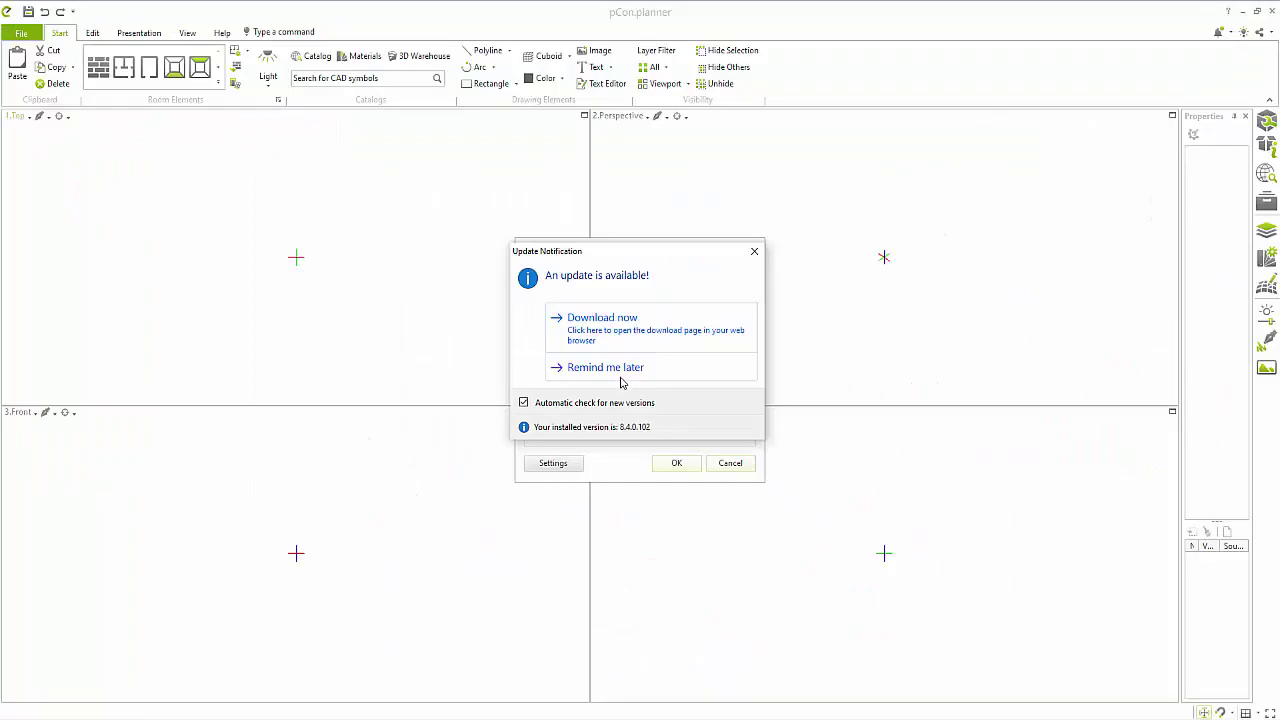
Step: Postpone the update and import the lamp with metre as base unit, scaled to 6.7905 m wide and 19.9026 m high
click(615, 376)
click(656, 346)
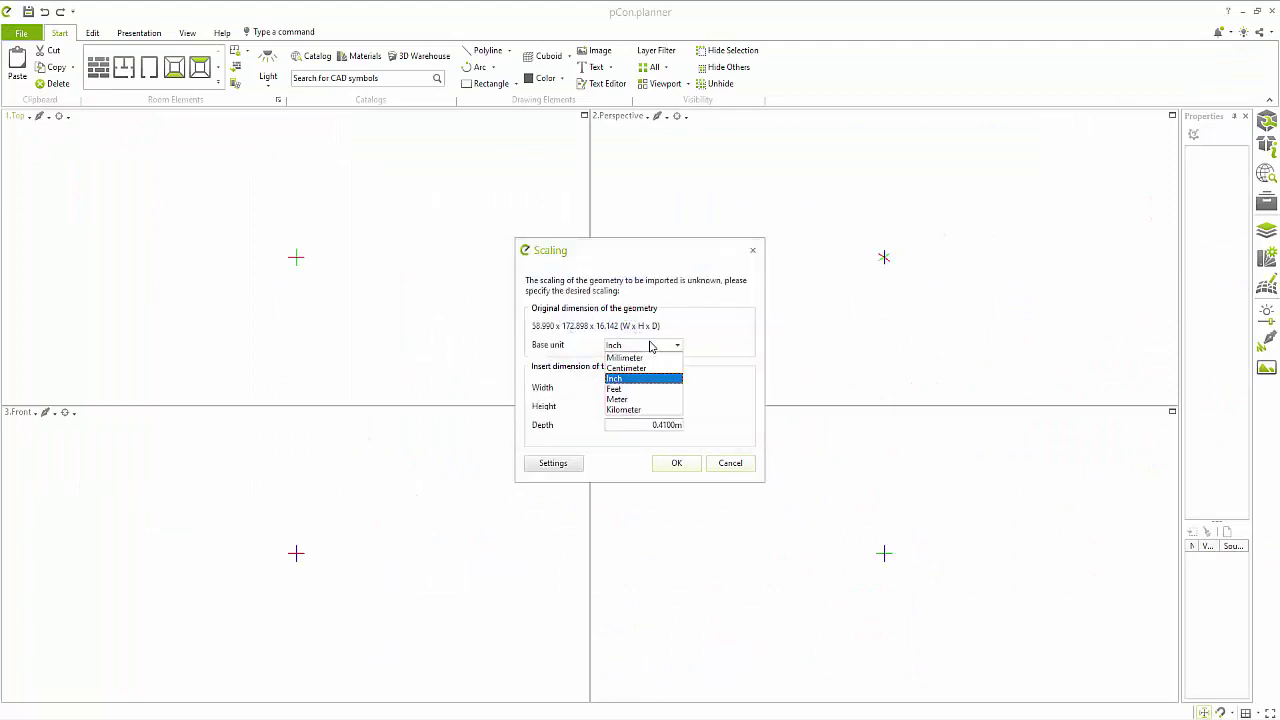
click(631, 399)
click(652, 388)
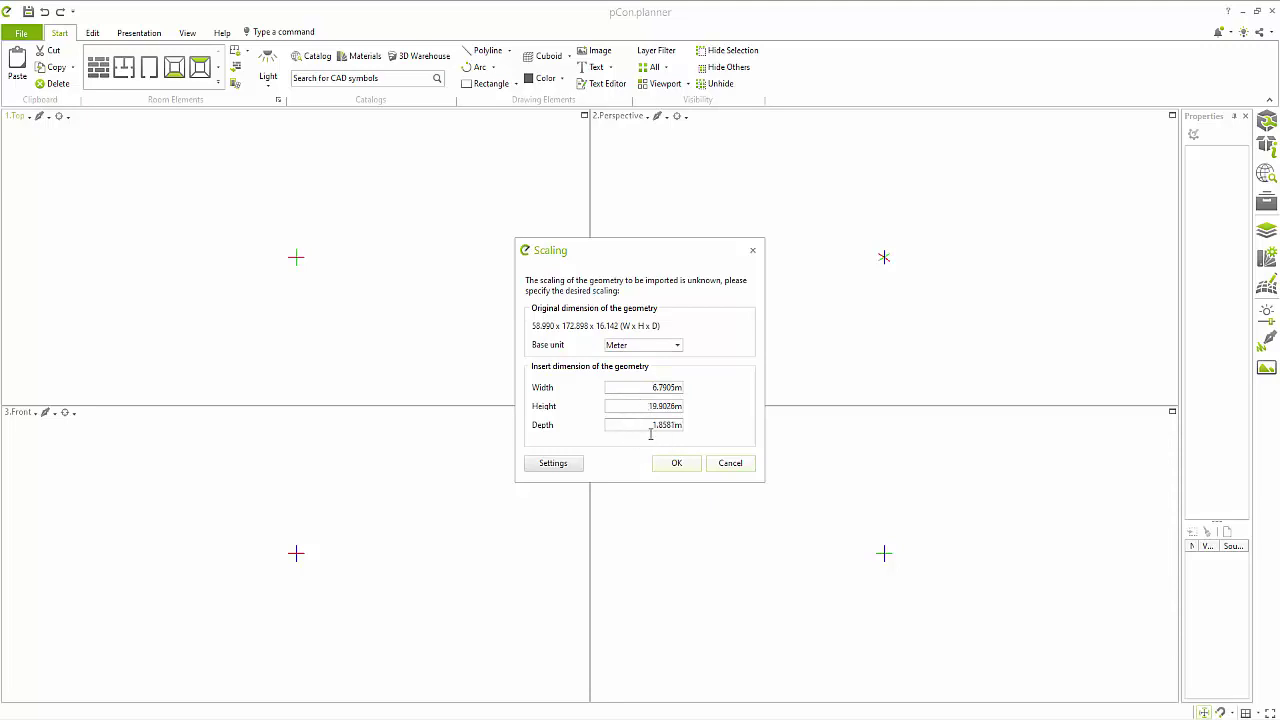
click(670, 463)
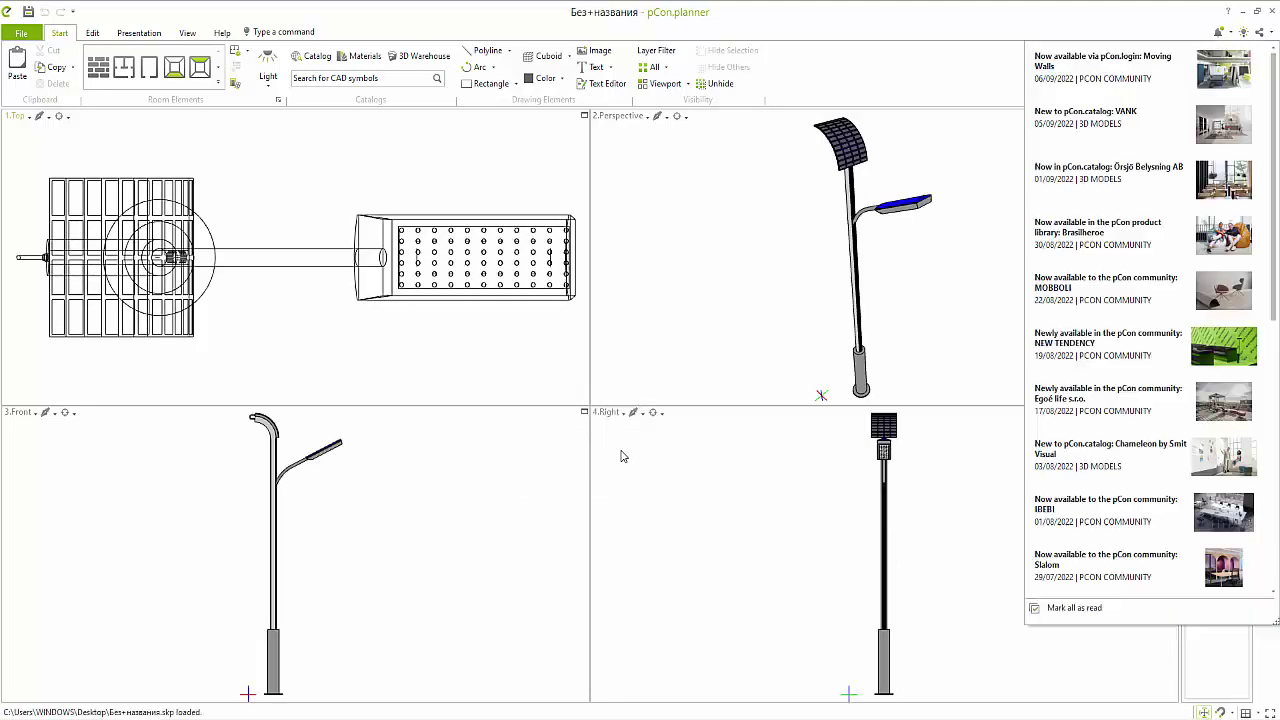
Step: Ungroup the imported solar street lamp so its parts can be selected separately
scroll(736, 463, up, 3)
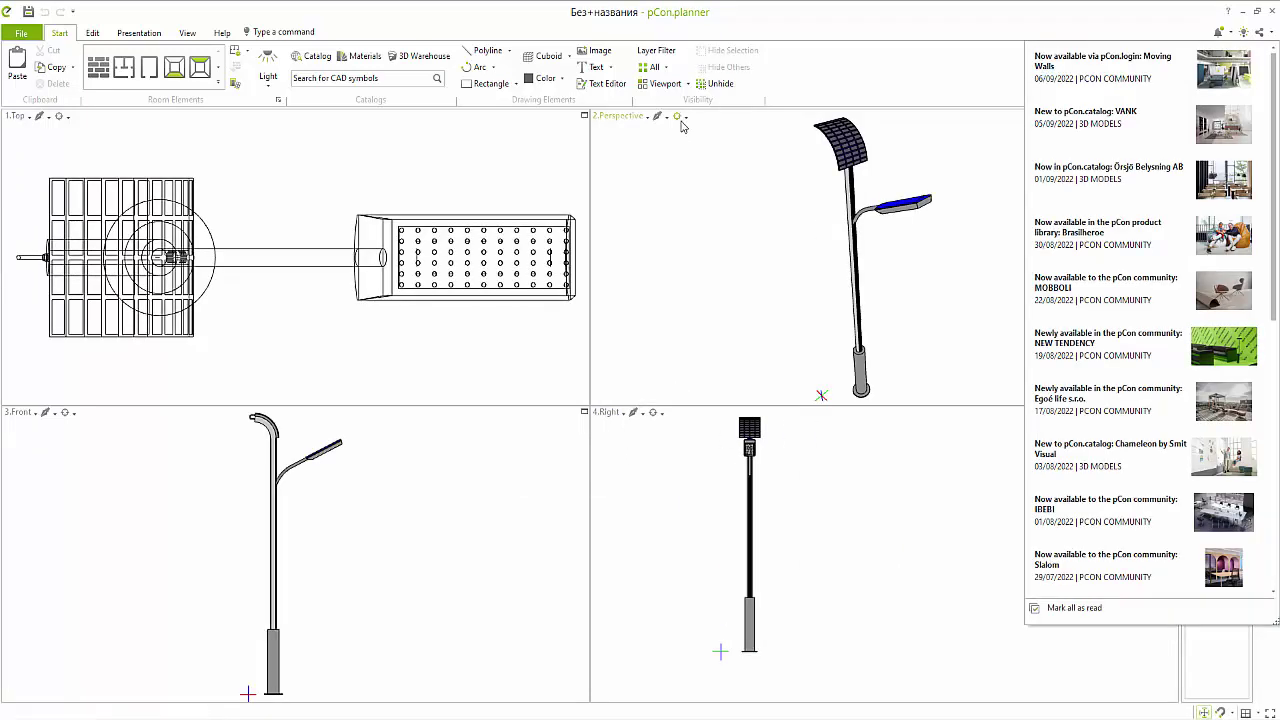
click(681, 120)
click(697, 166)
drag(926, 306, 885, 192)
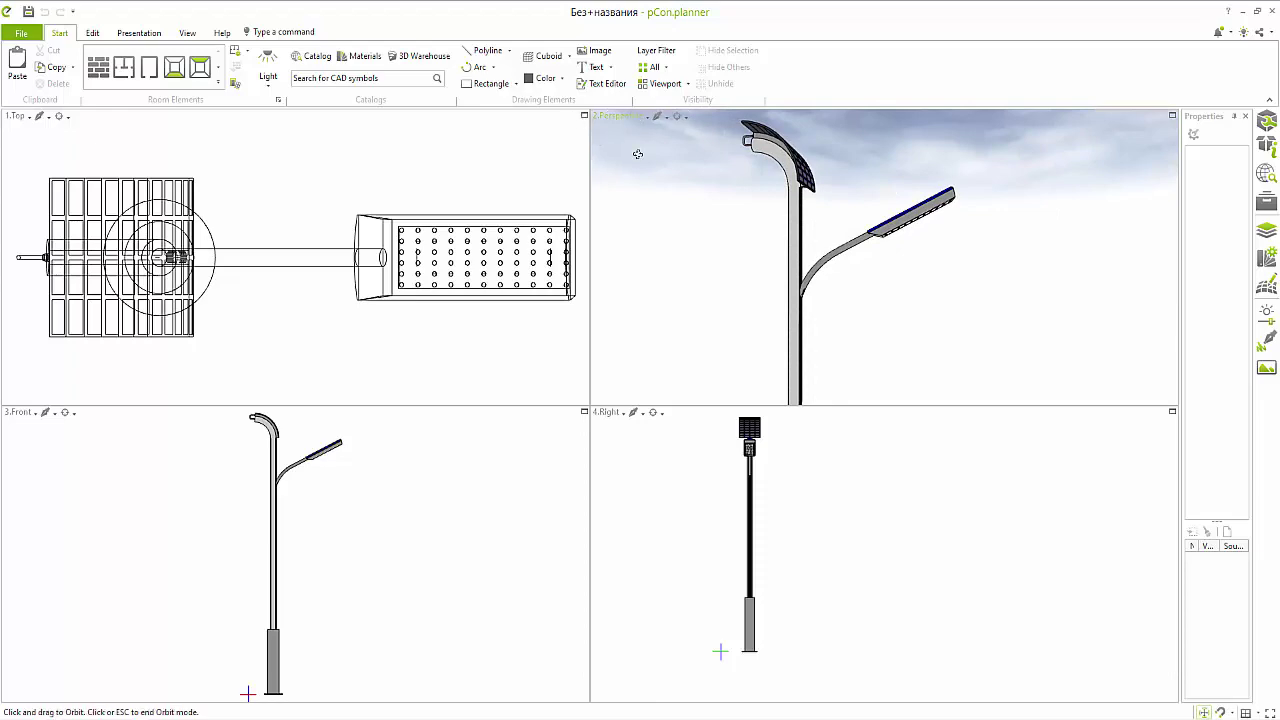
click(910, 219)
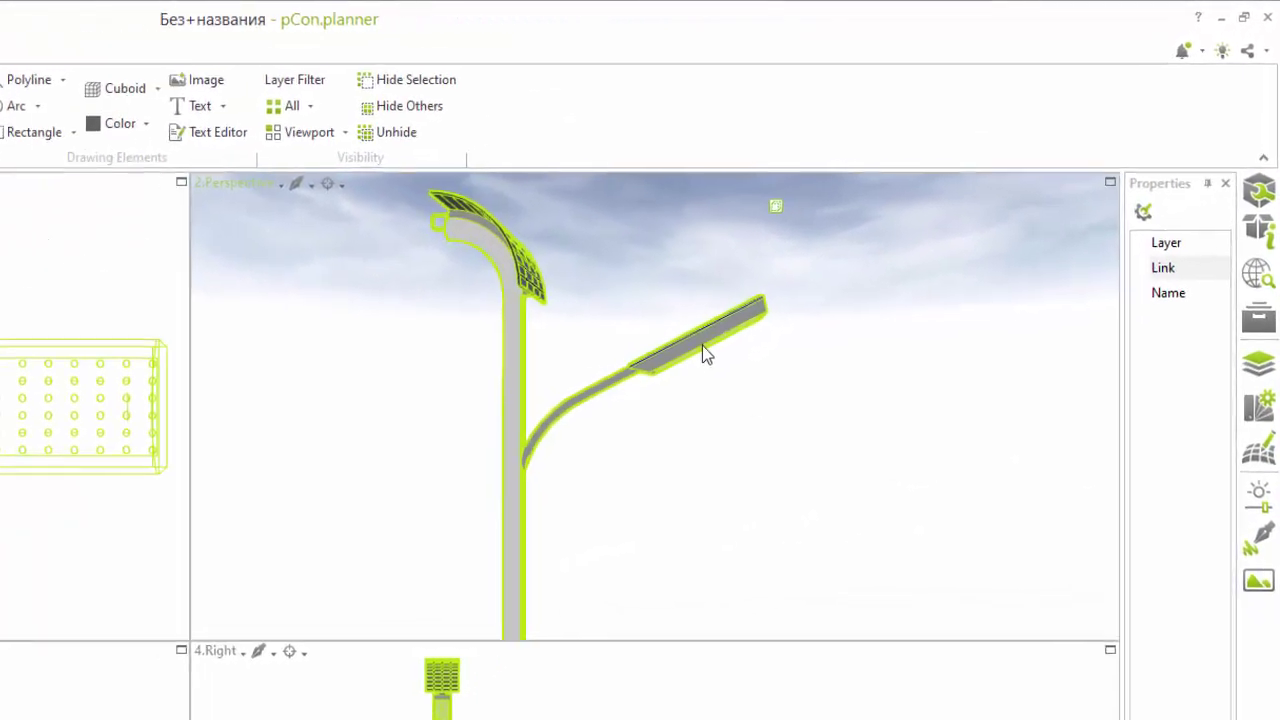
right_click(692, 351)
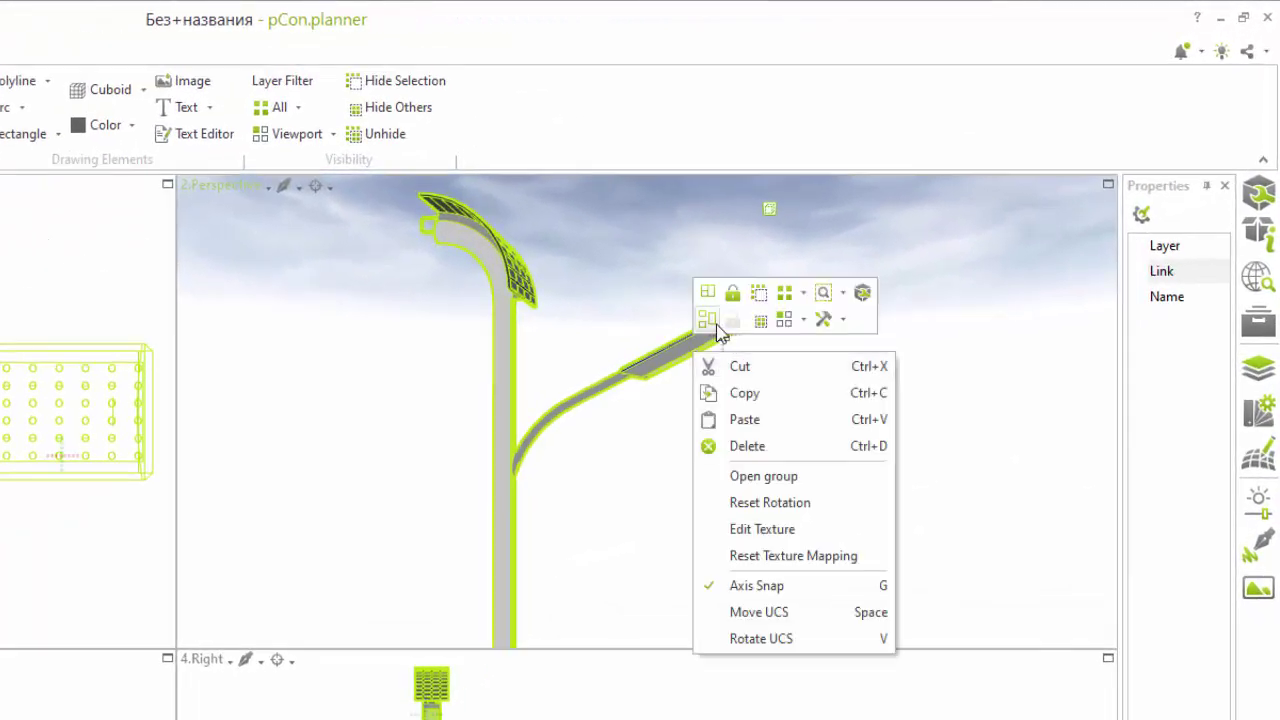
click(716, 324)
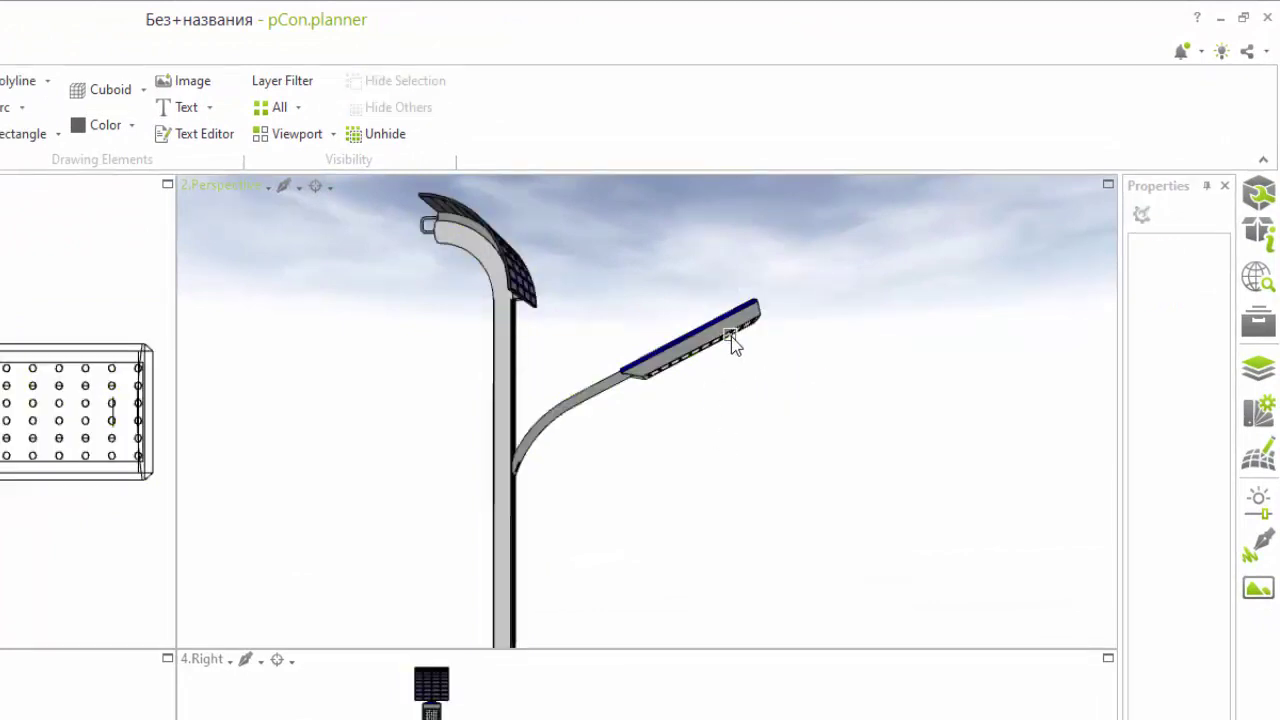
Step: Delete the separate lamp head parts at the end of the pole's arm
click(731, 336)
drag(608, 245, 866, 489)
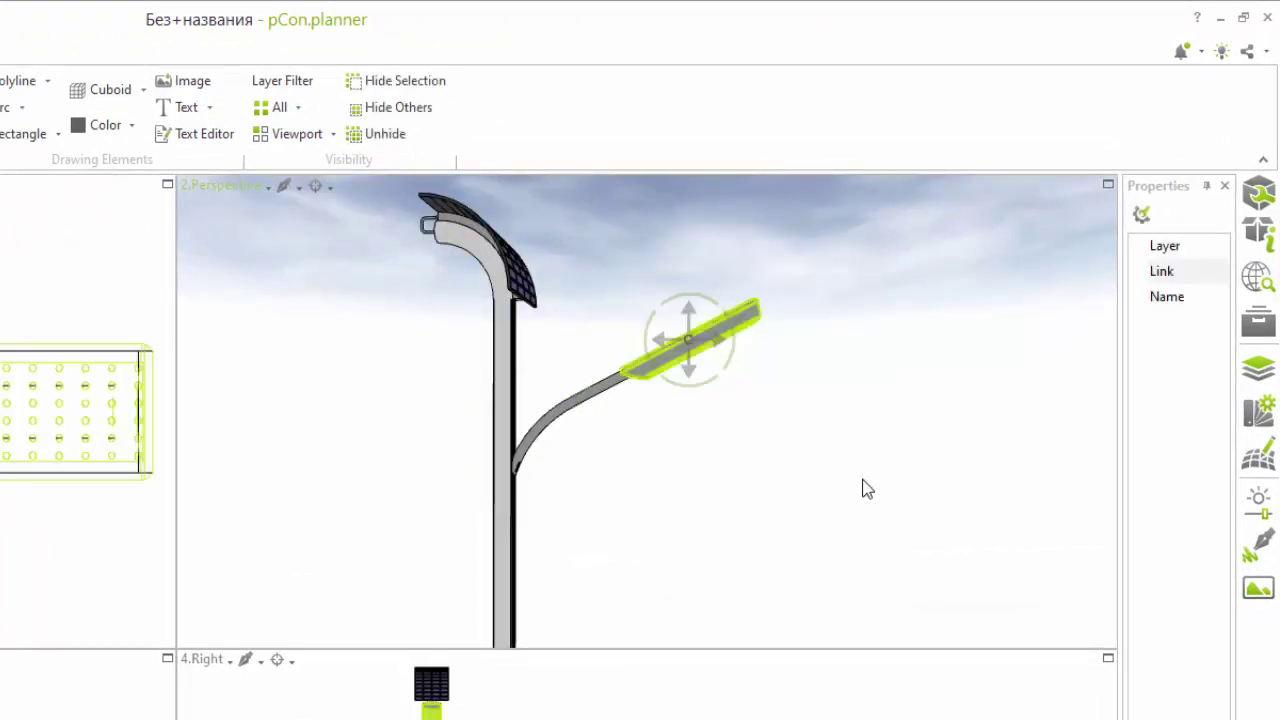
click(845, 524)
click(711, 335)
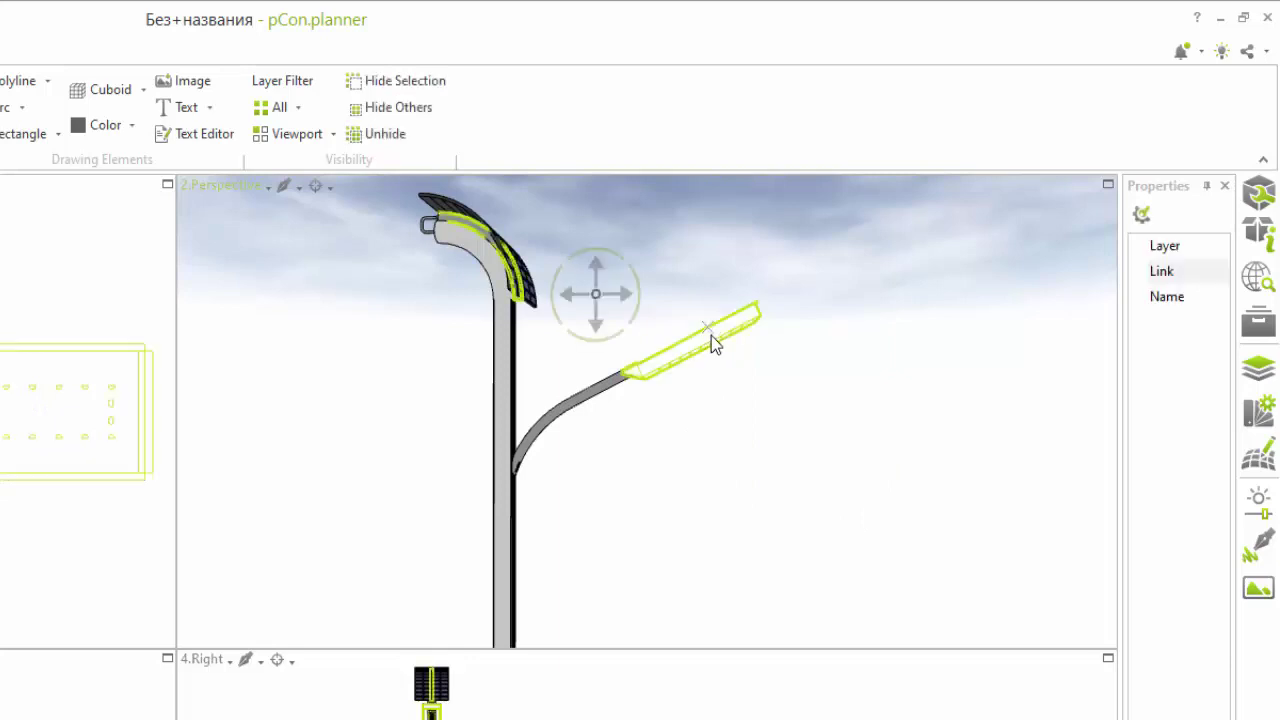
right_click(710, 338)
key(Escape)
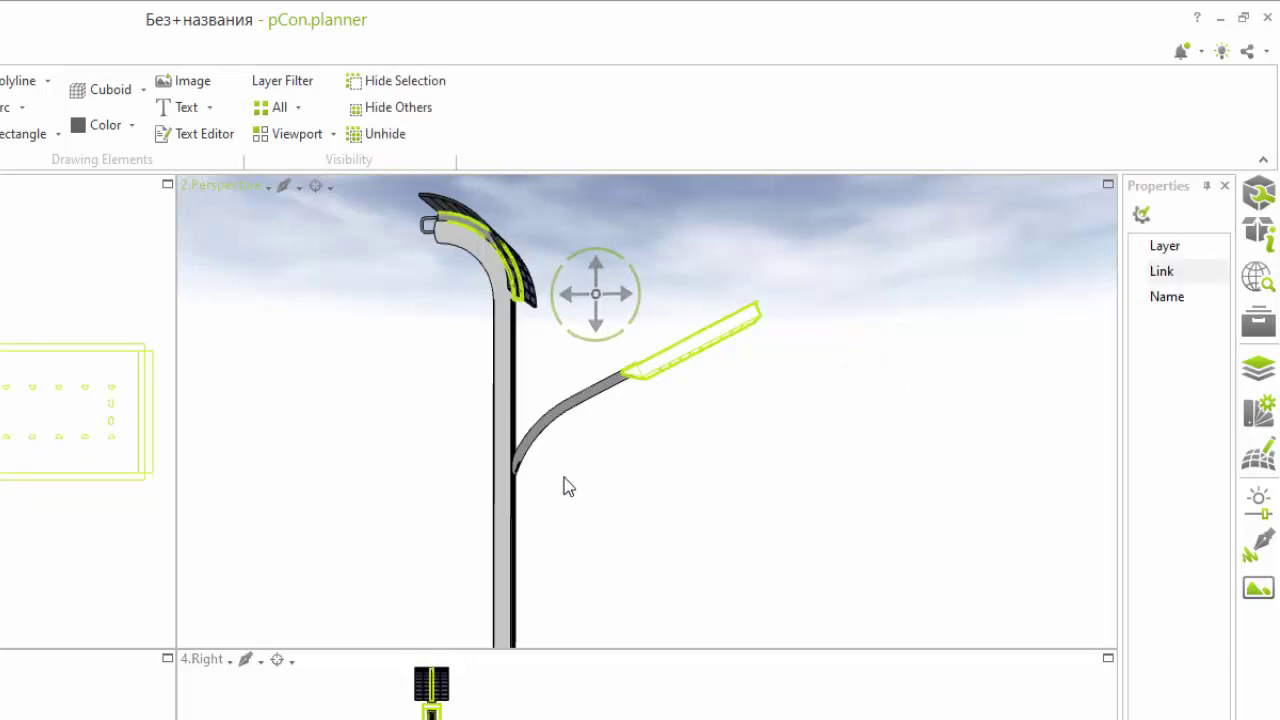
click(566, 486)
Step: Ungroup the remaining lamp head piece joined with the solar panel parts and delete its portion at the end of the arm
click(322, 187)
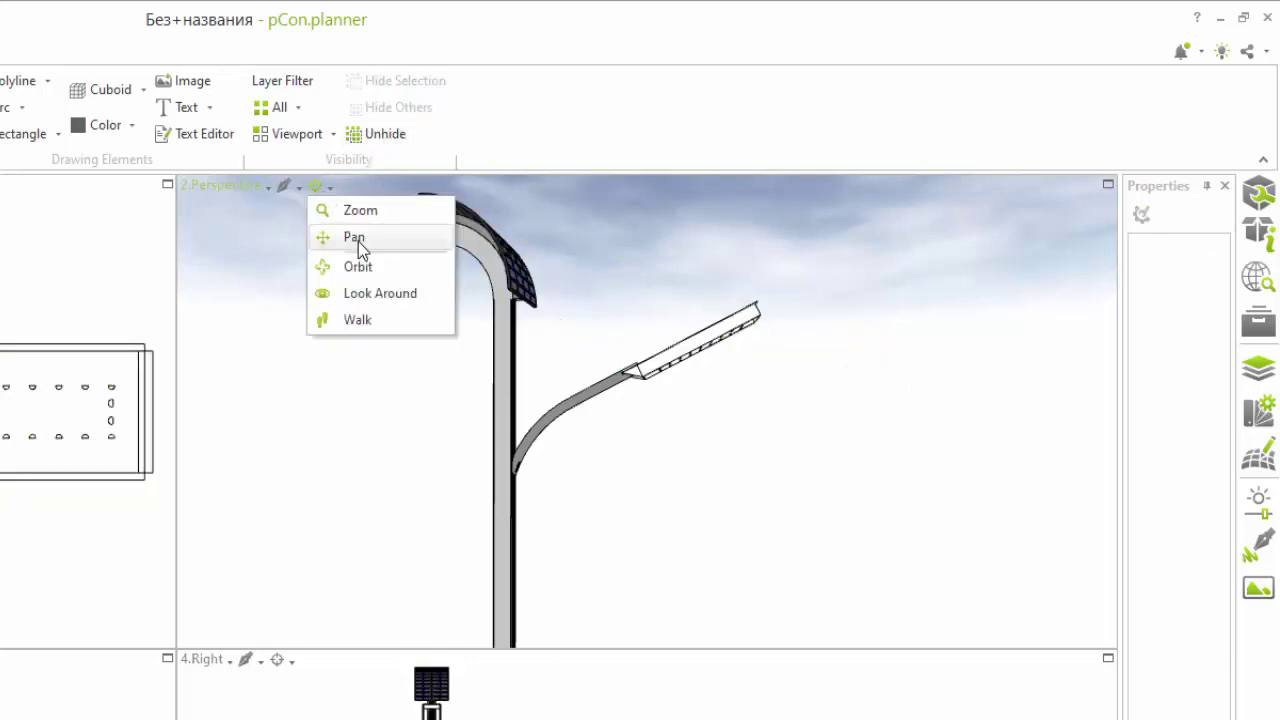
click(358, 242)
drag(580, 314, 618, 339)
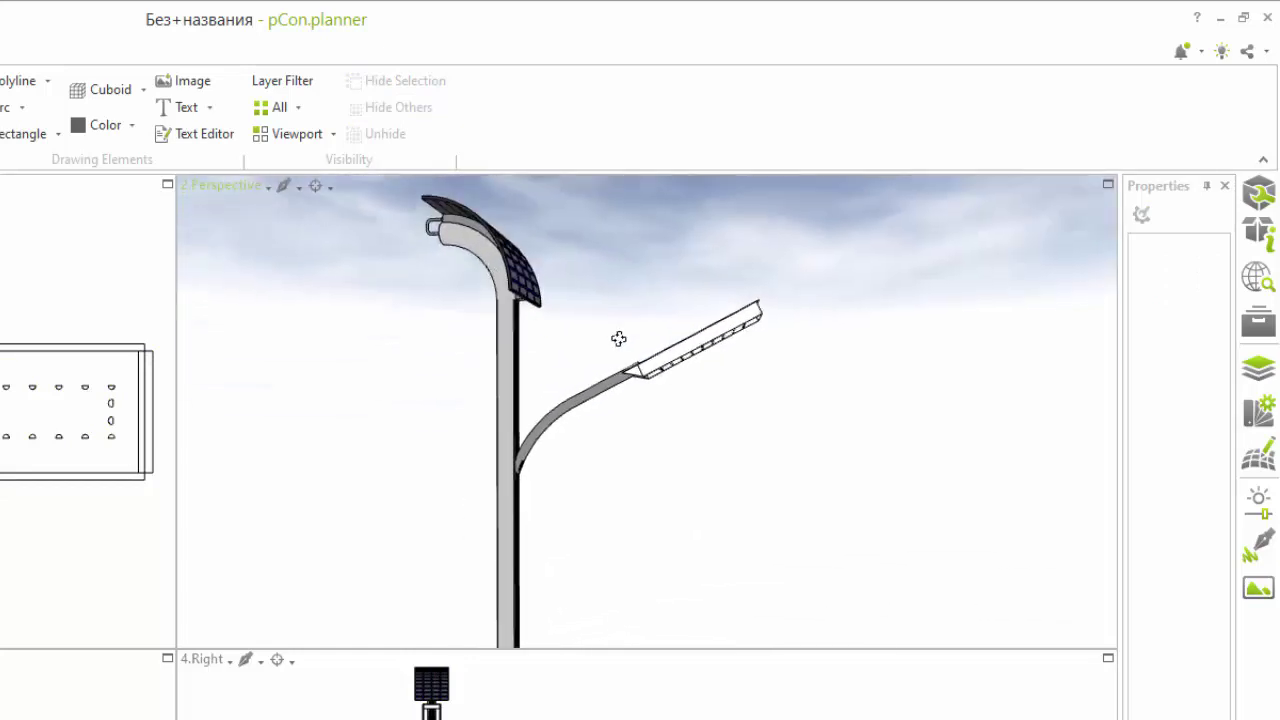
click(700, 350)
right_click(706, 352)
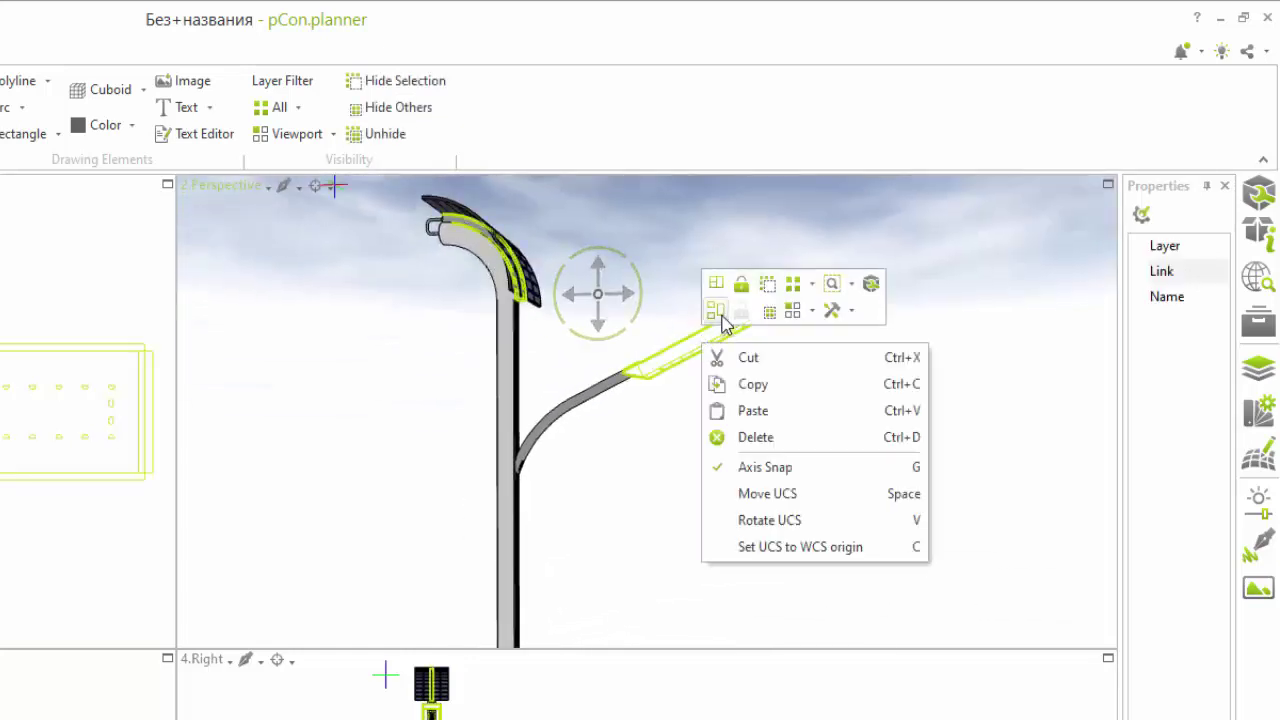
click(646, 334)
drag(603, 246, 843, 478)
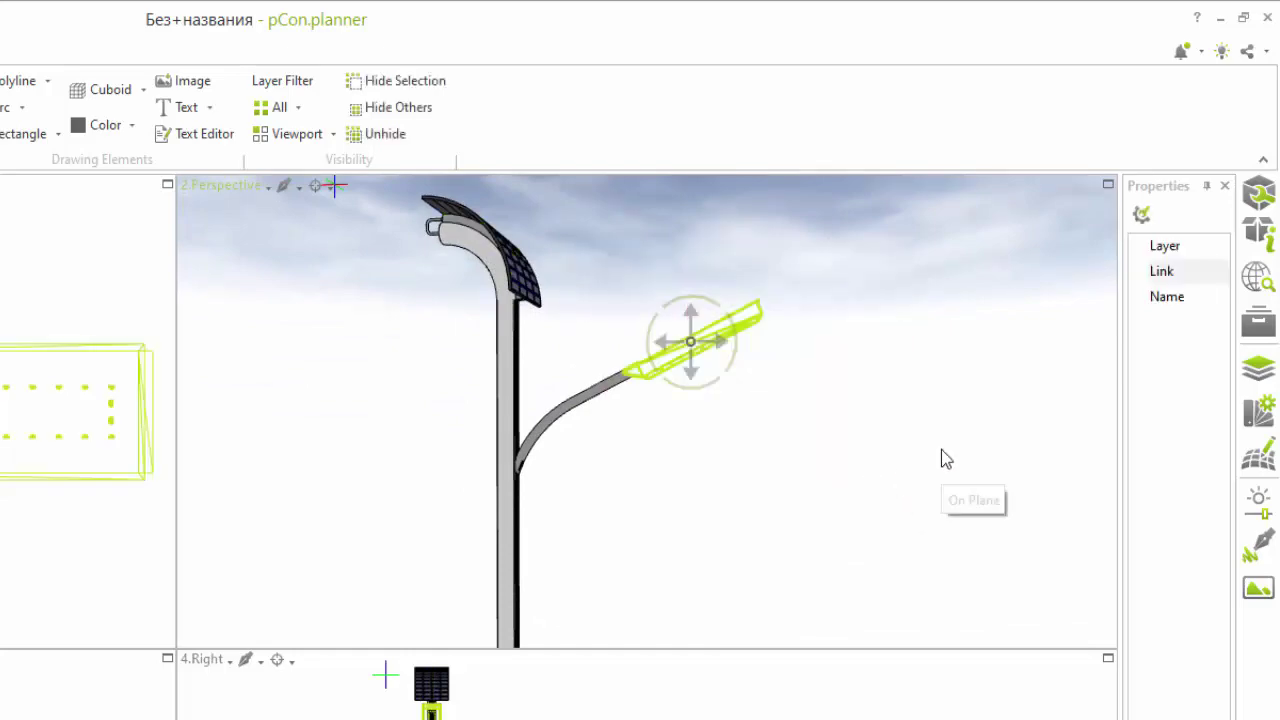
key(Delete)
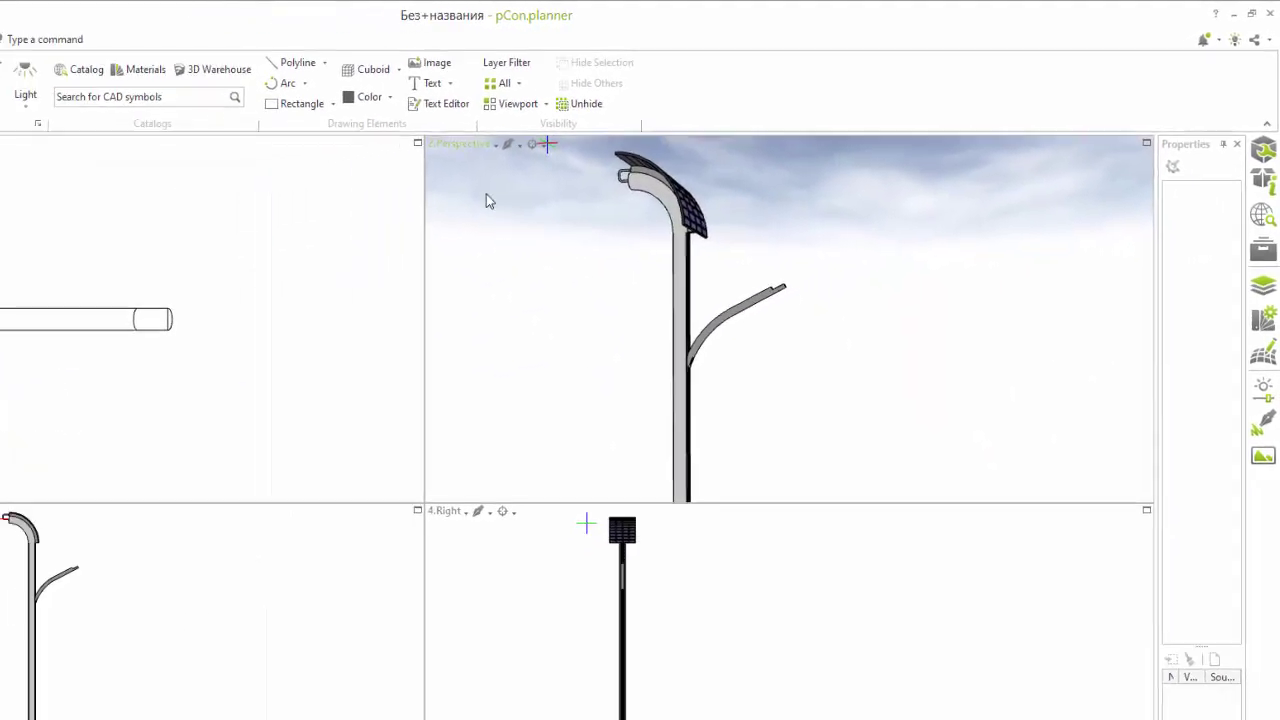
Step: Export the pole without its lamp head to the Desktop as a 3D Studio file named "solar pole"
click(677, 117)
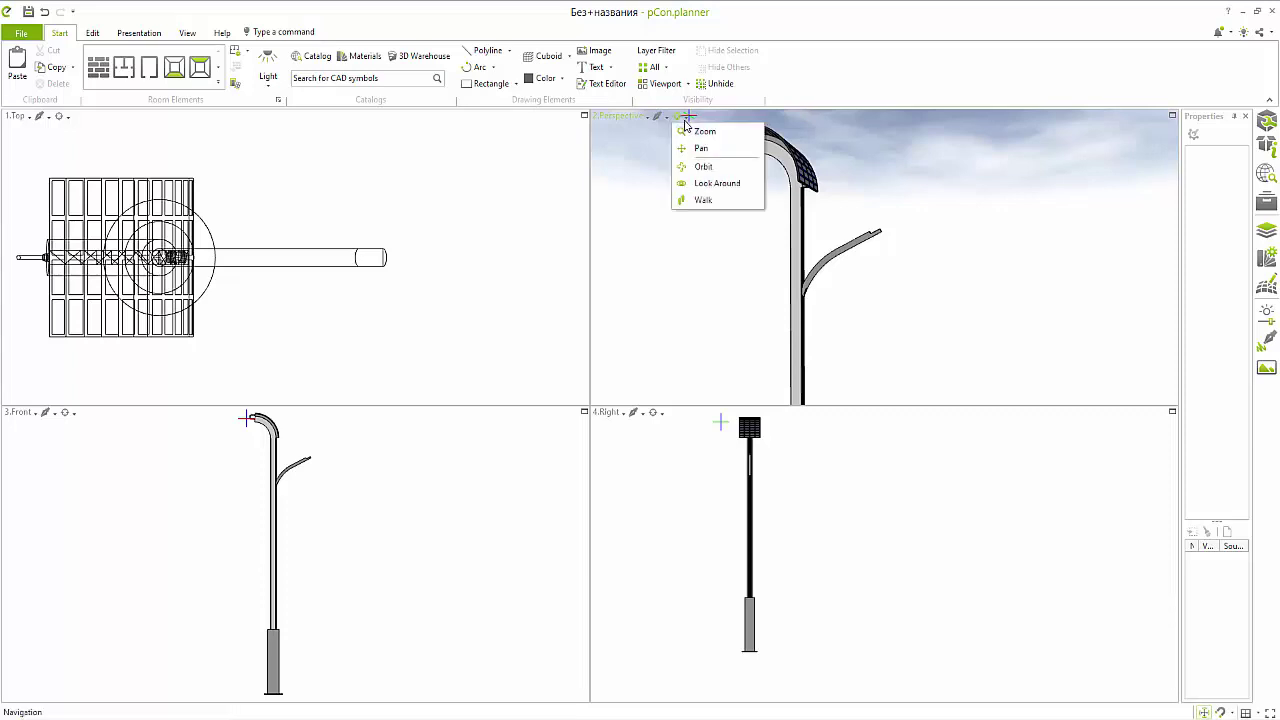
click(700, 172)
drag(903, 243, 760, 180)
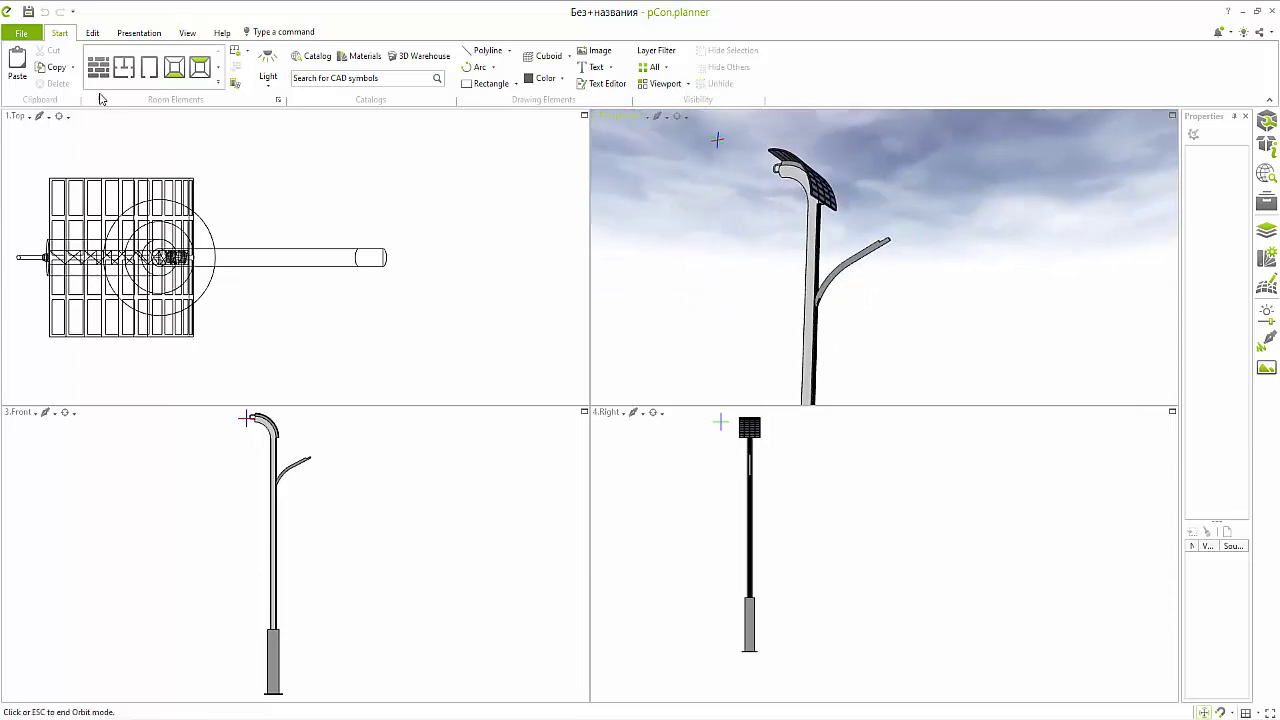
click(18, 31)
mouse_move(47, 332)
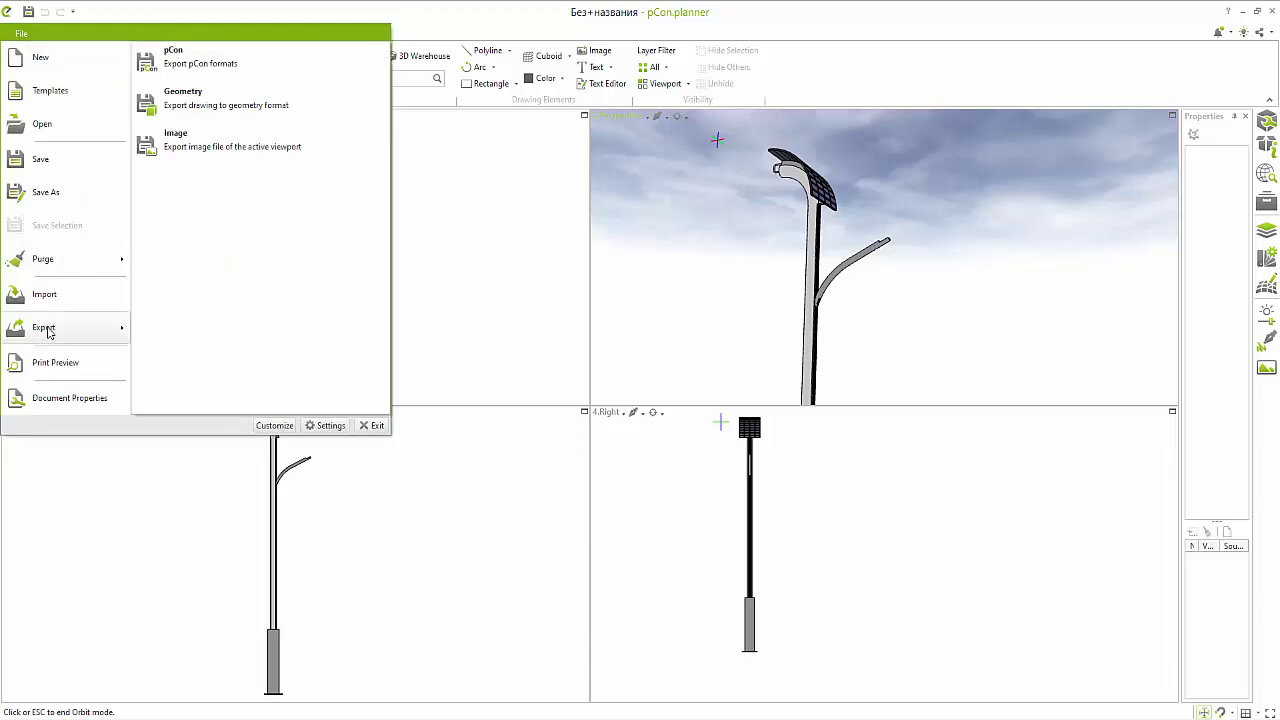
click(229, 100)
click(128, 320)
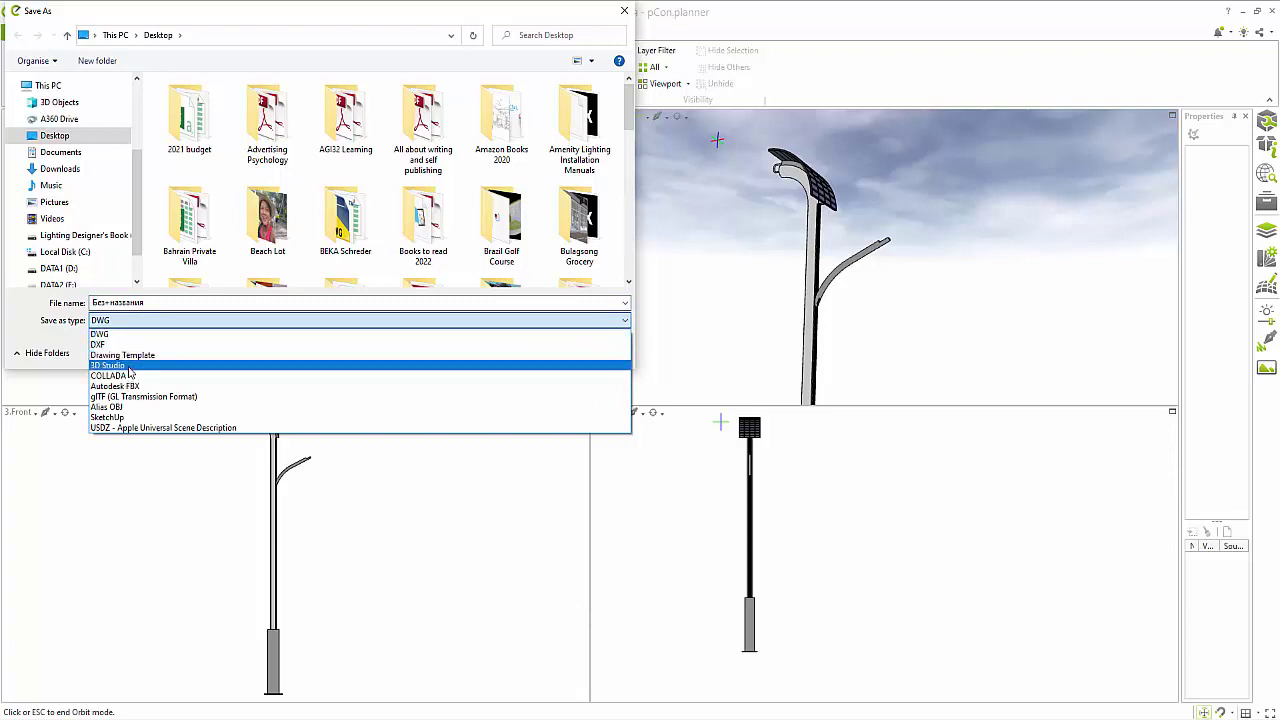
click(122, 366)
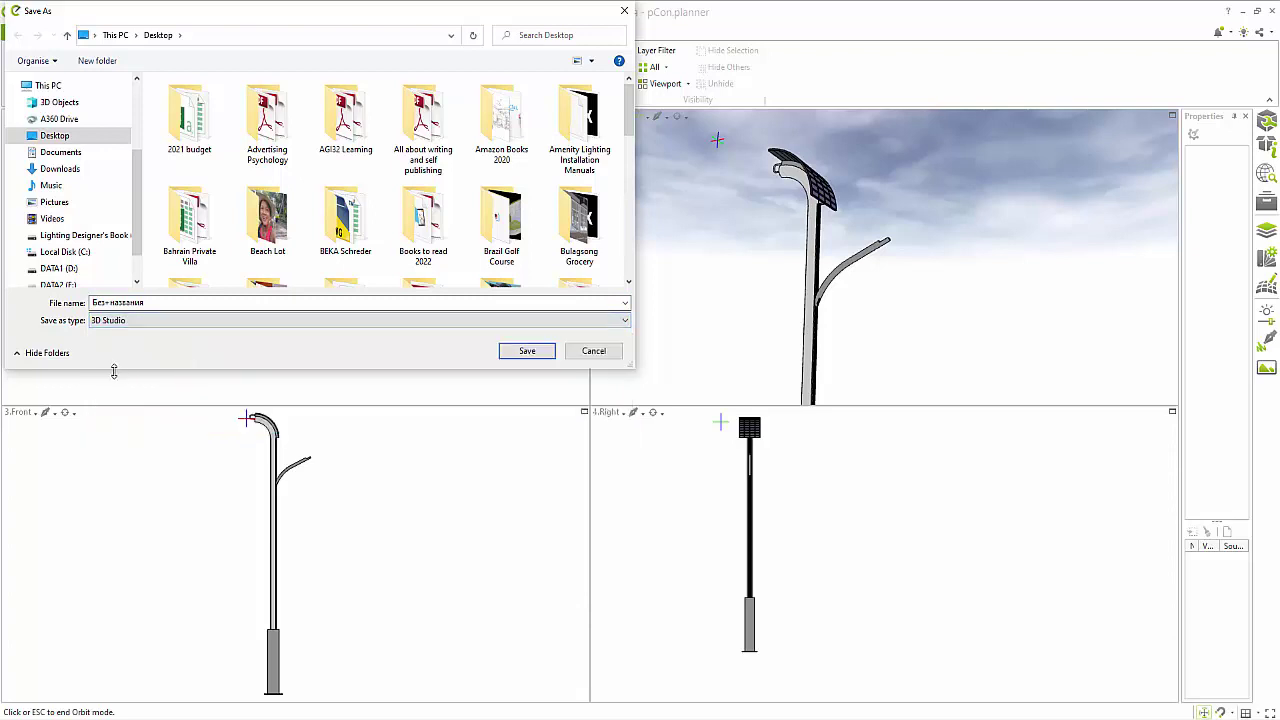
click(151, 303)
text(sofa)
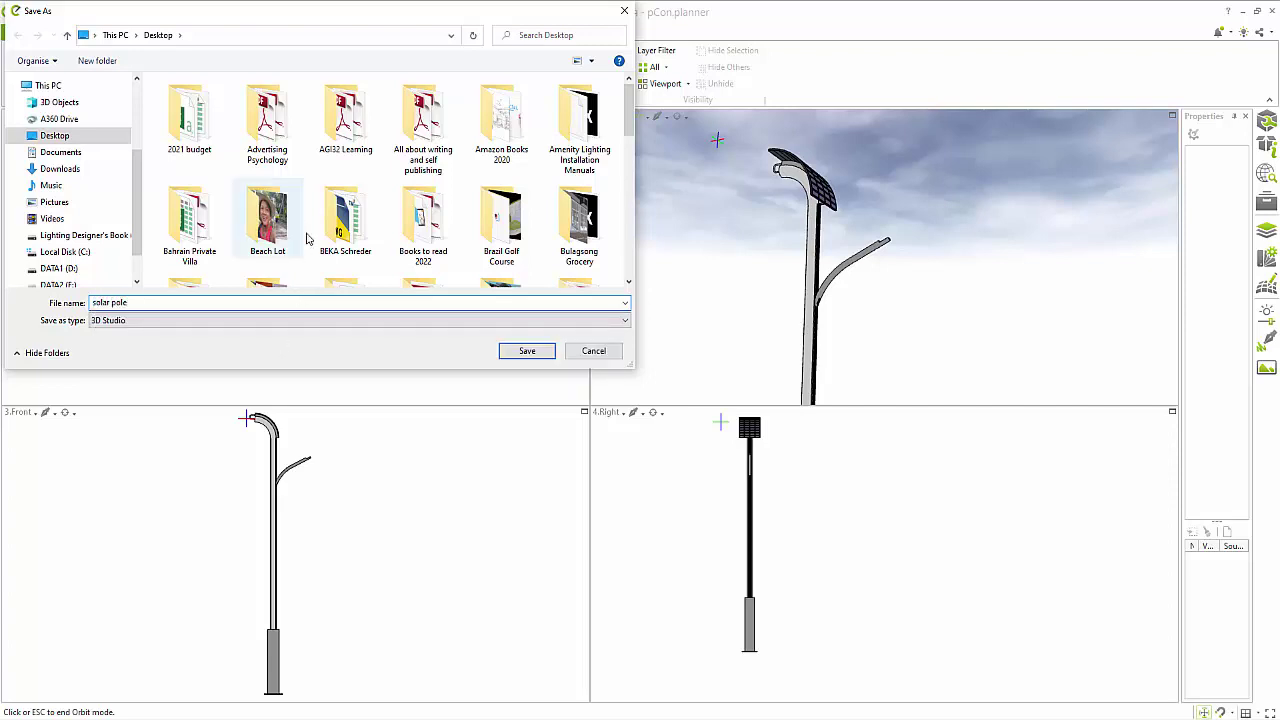
click(516, 350)
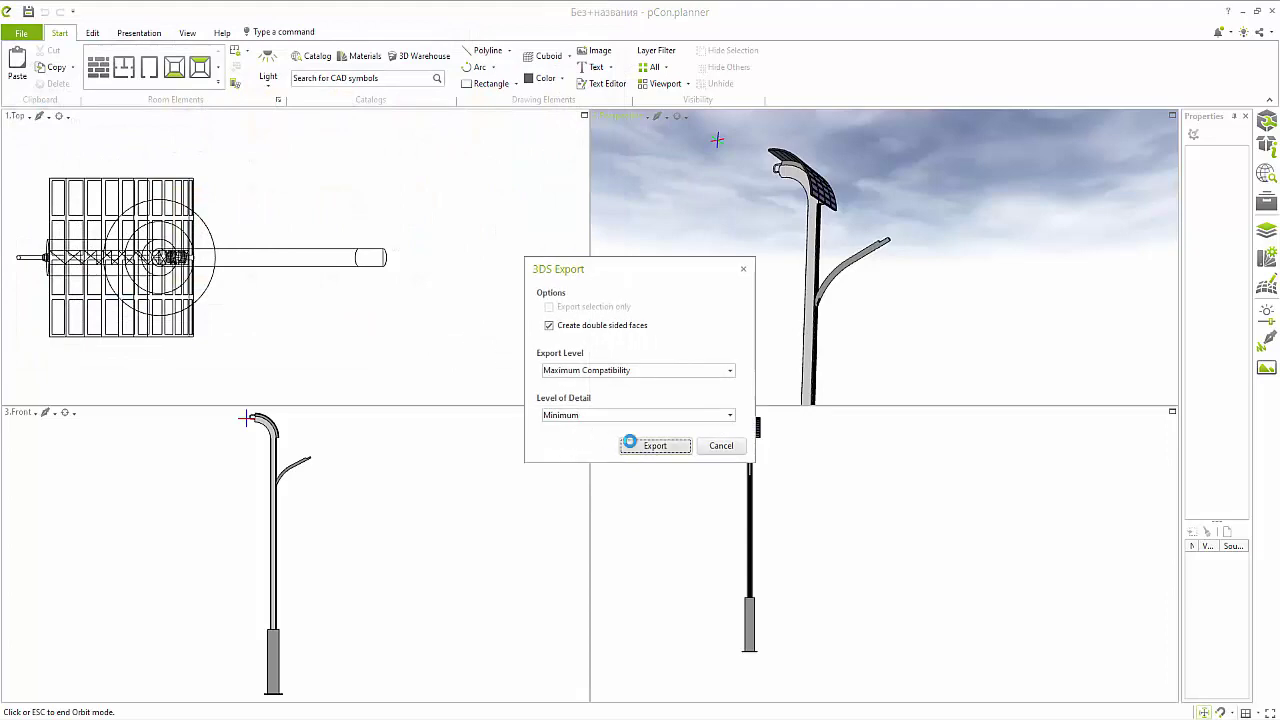
click(655, 445)
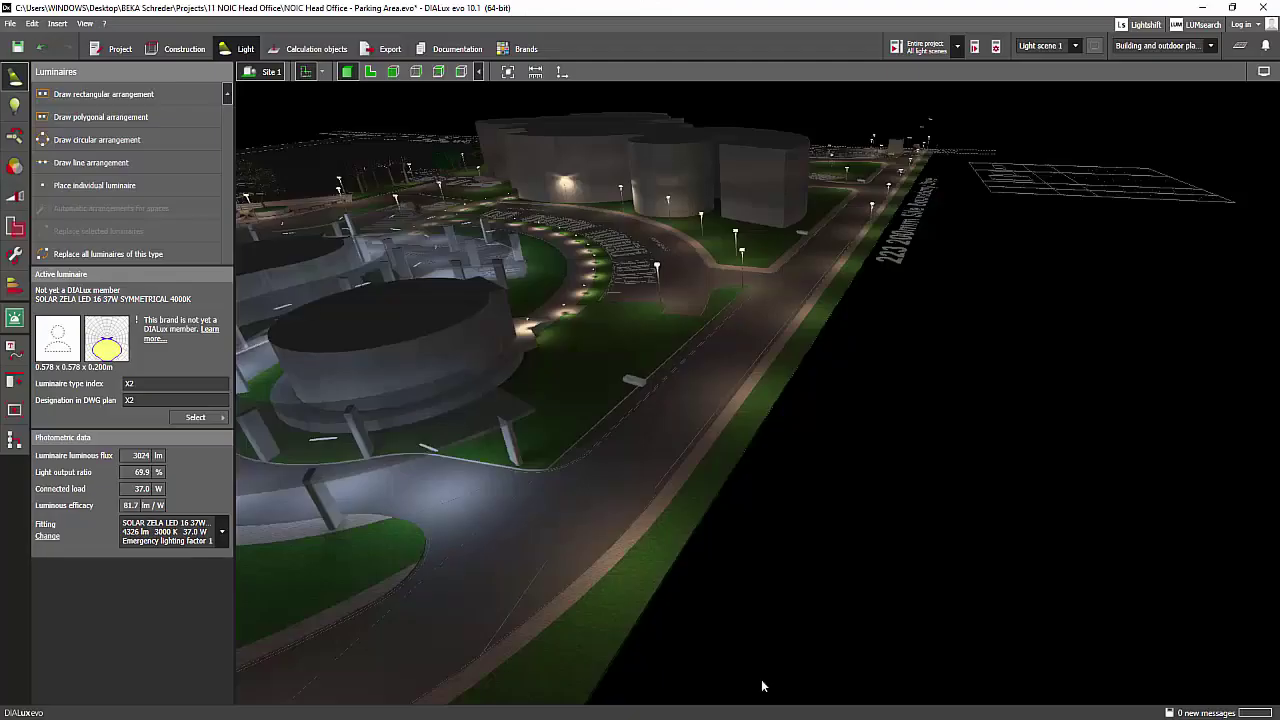
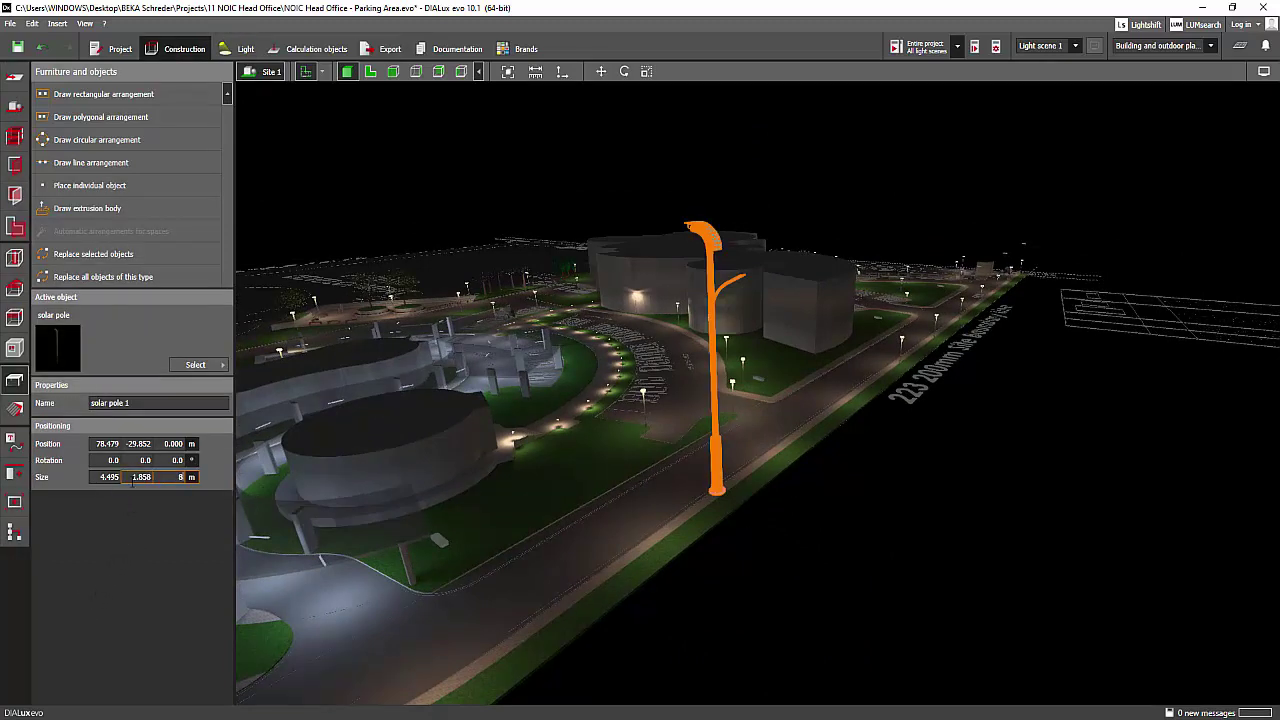
Step: Resize the solar pole to 2 m by 1 m in plan and 8 m high
click(133, 477)
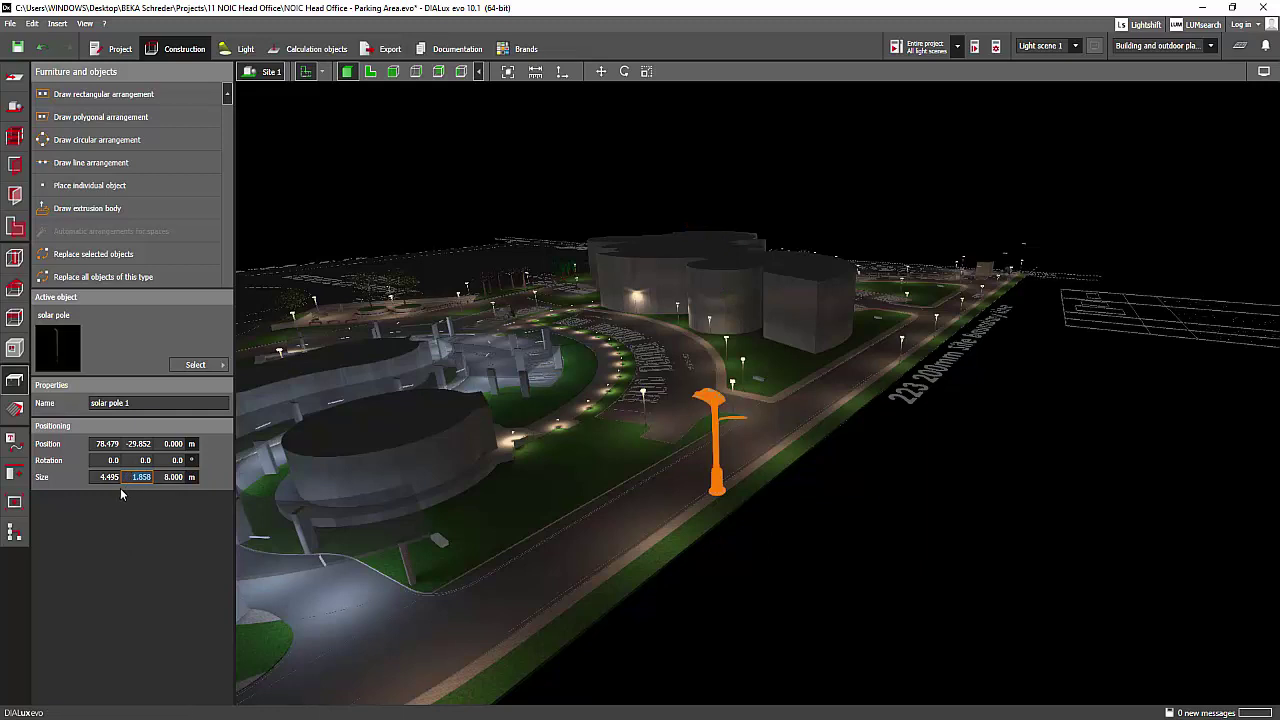
text(1)
click(105, 483)
text(2)
click(136, 479)
right_drag(639, 492, 647, 488)
scroll(924, 464, up, 3)
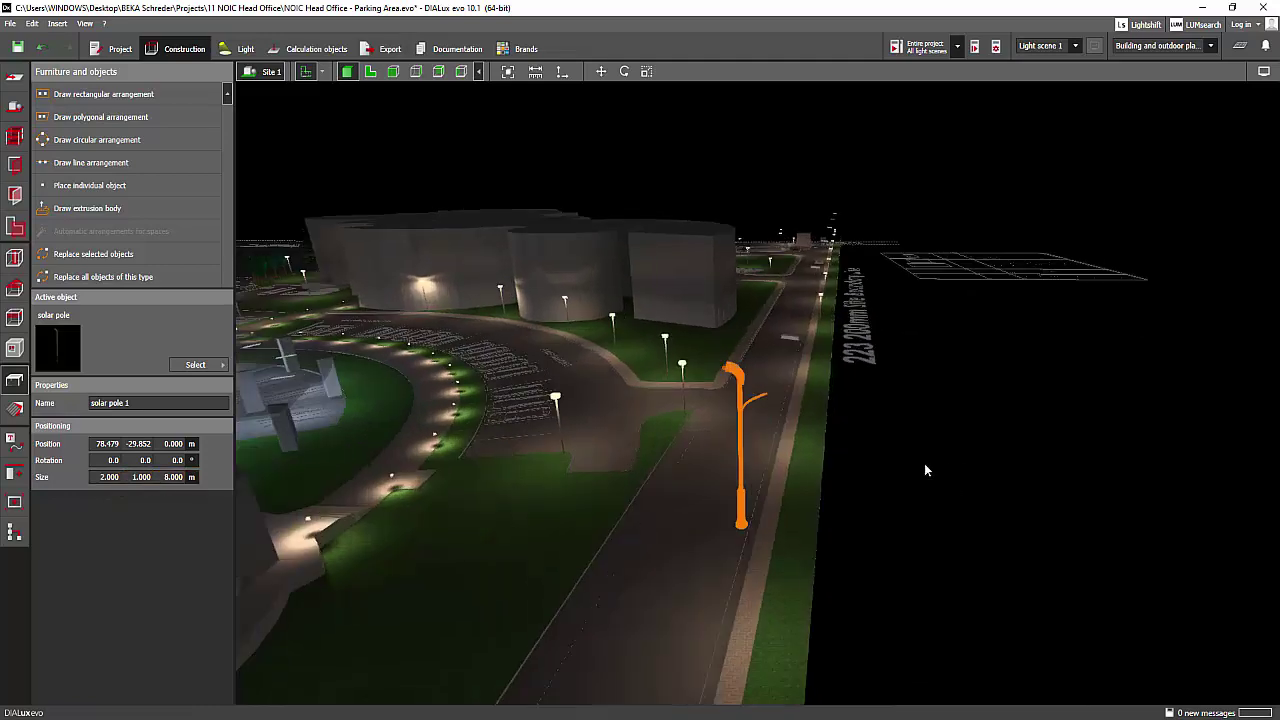
Step: Try a height of 10 m for the solar pole, and reduce it to 9 m
click(924, 464)
scroll(738, 441, up, 2)
right_drag(738, 441, 689, 447)
drag(688, 445, 748, 367)
scroll(785, 312, up, 3)
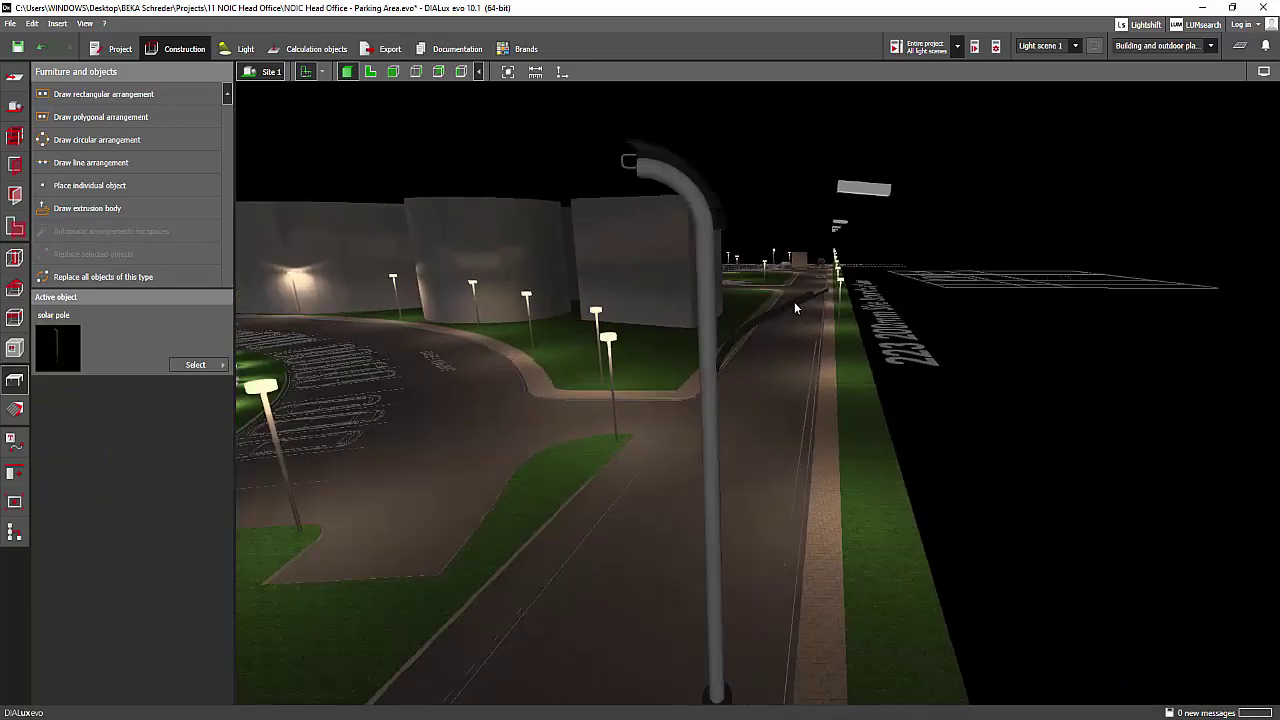
click(795, 309)
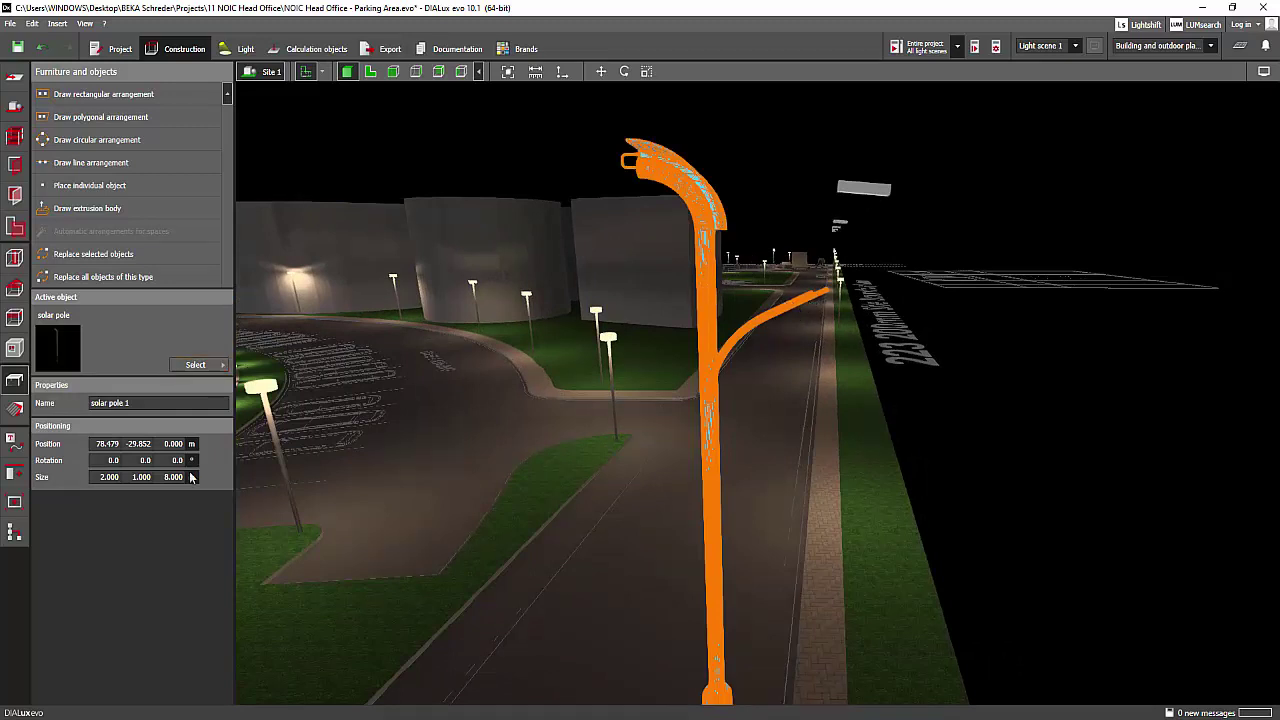
text(10)
key(Return)
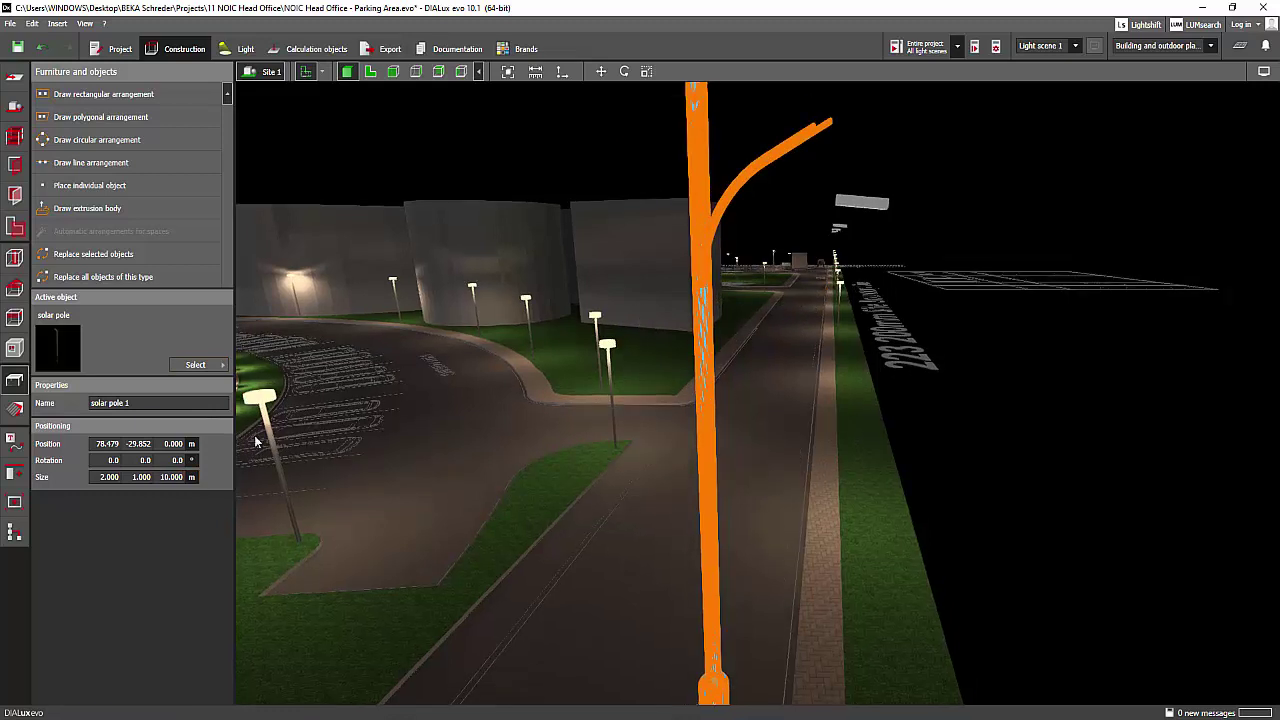
key(Return)
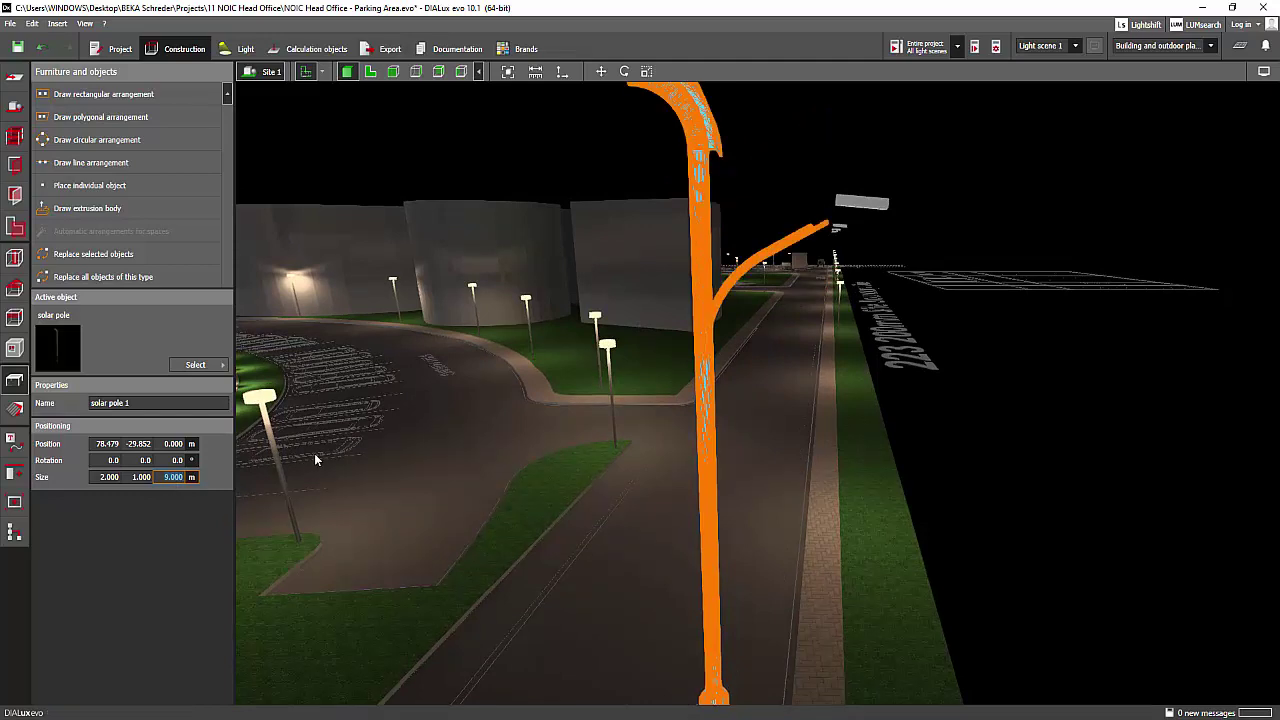
Step: In the elevation showing the arm in profile, scale the solar pole's height to 9.6 m to match the road luminaires' mounting height
mouse_move(489, 450)
right_down()
mouse_move(468, 452)
mouse_move(475, 443)
right_up()
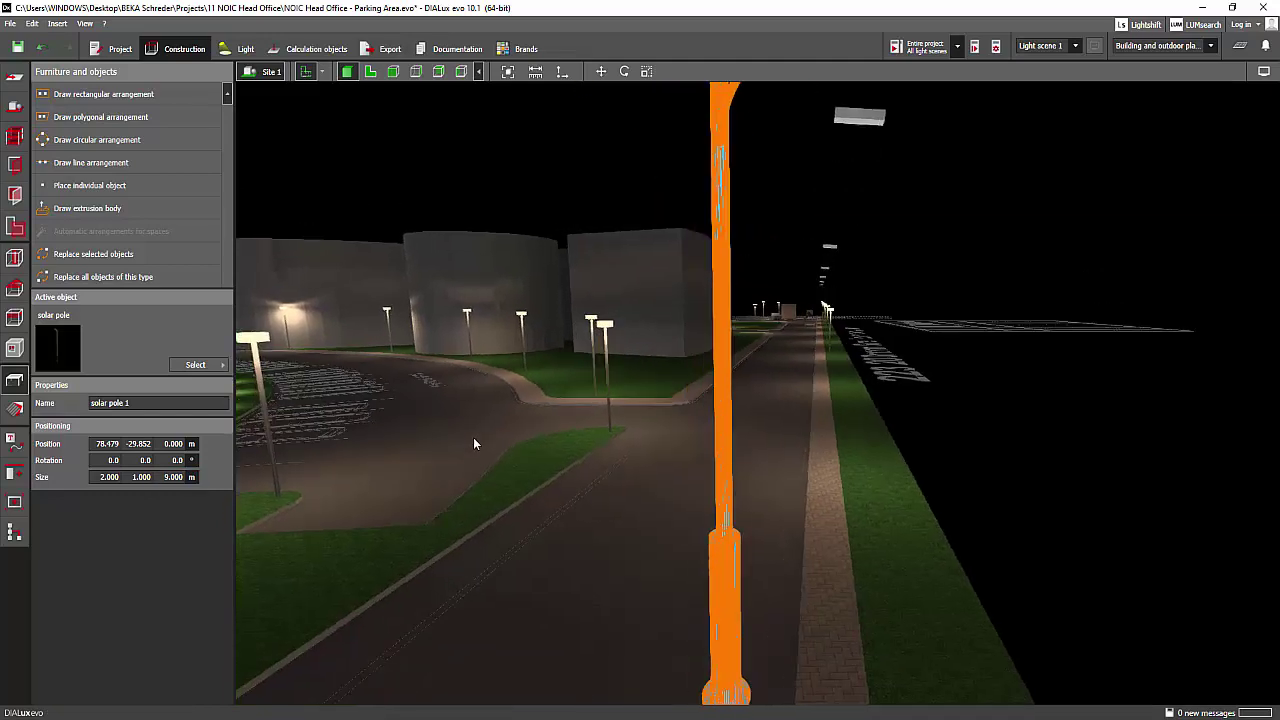
click(415, 72)
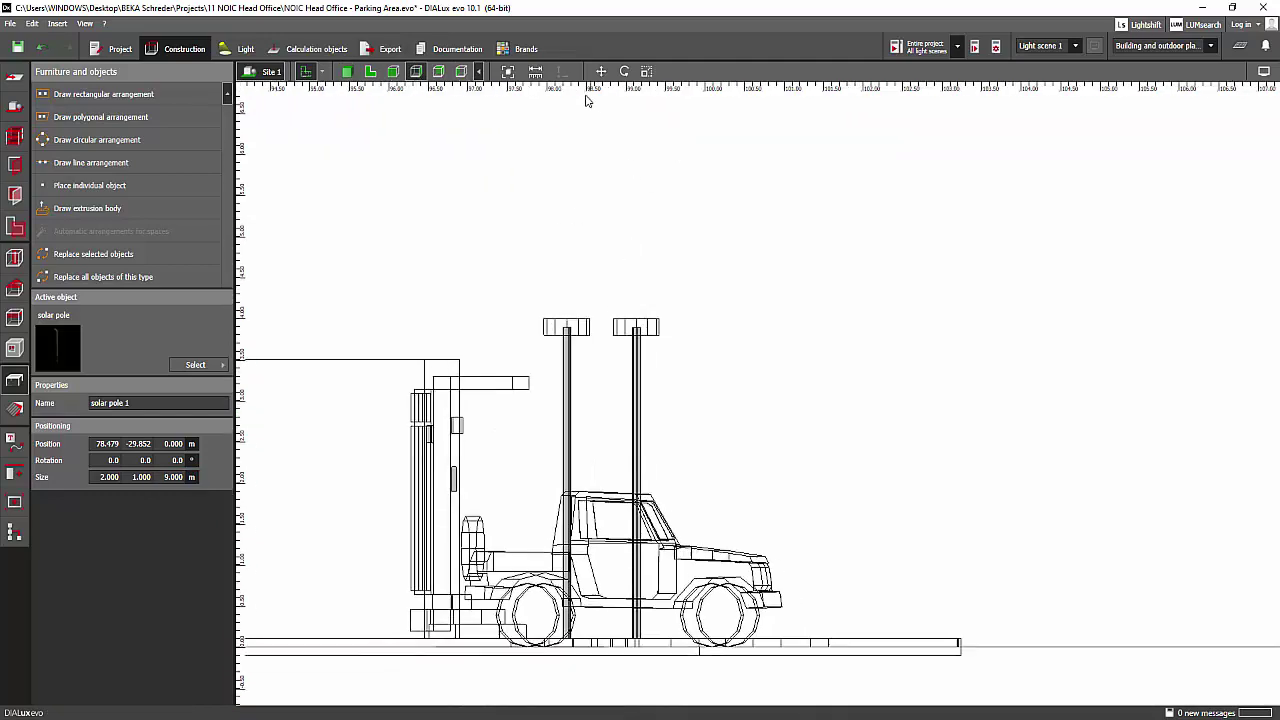
scroll(577, 343, down, 2)
middle_drag(577, 343, 1262, 318)
middle_drag(400, 360, 1163, 394)
middle_drag(380, 411, 1043, 318)
scroll(1043, 308, down, 3)
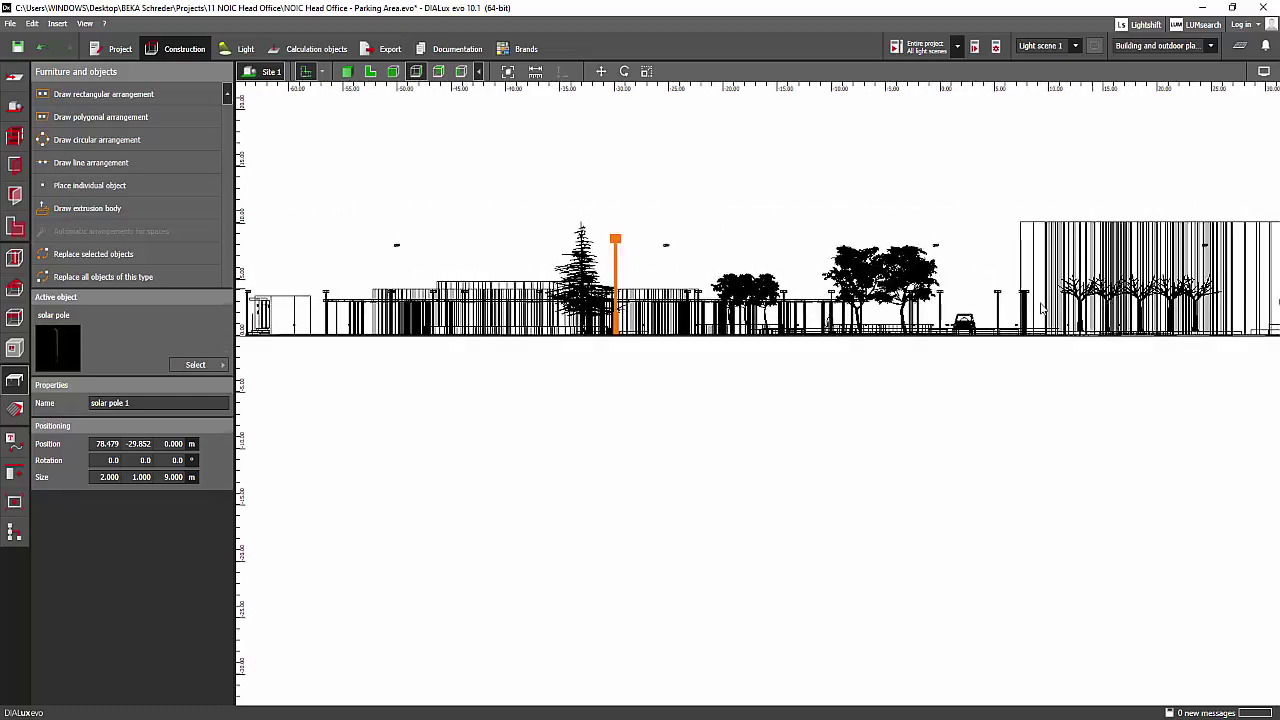
scroll(568, 255, up, 3)
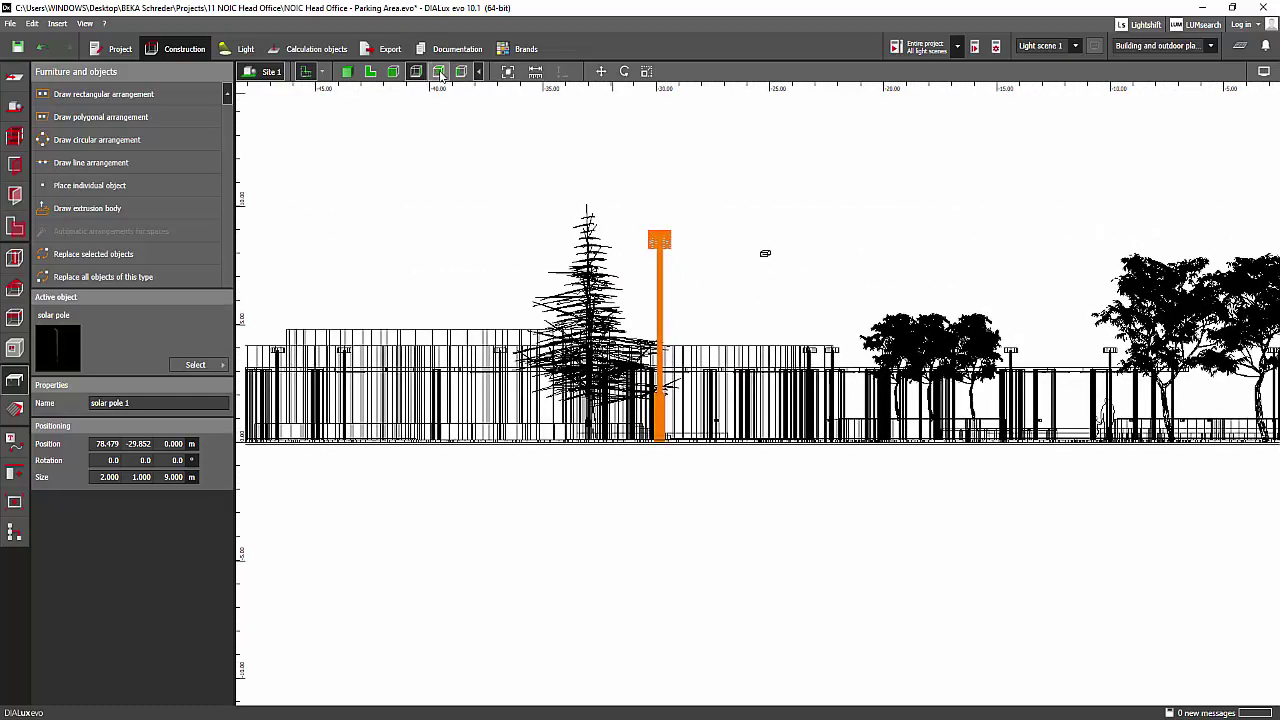
click(438, 72)
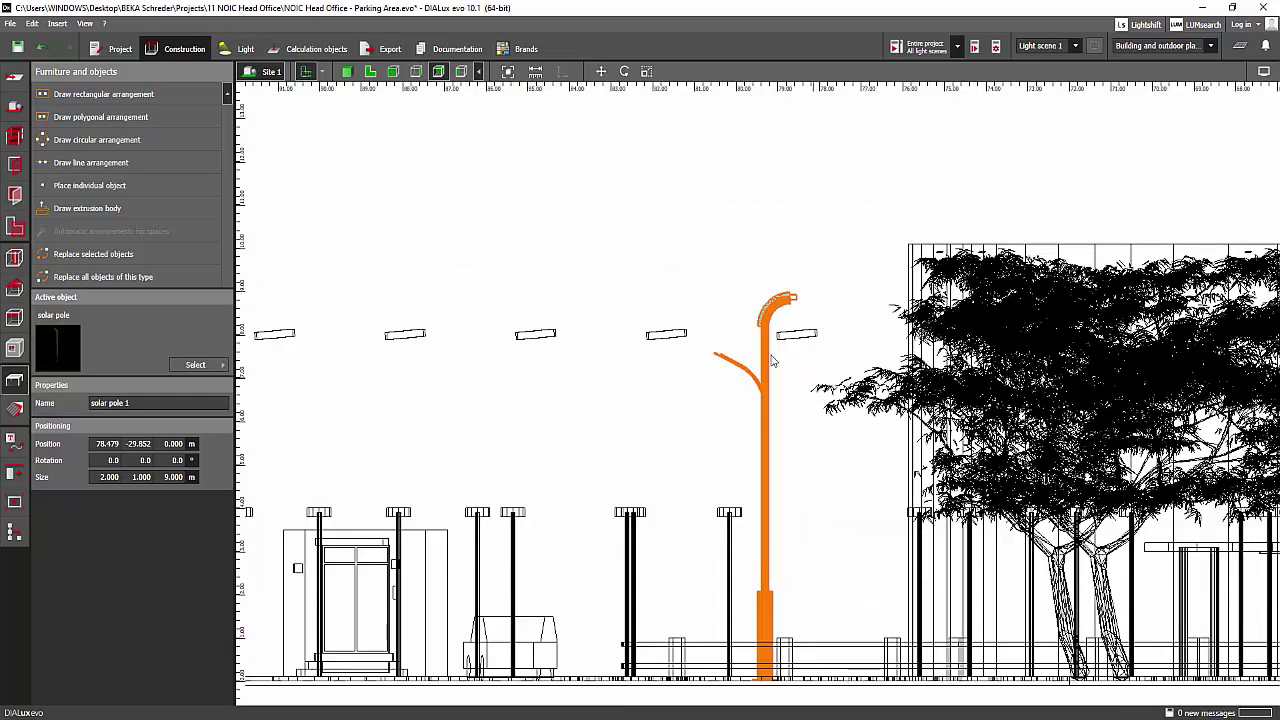
right_click(841, 318)
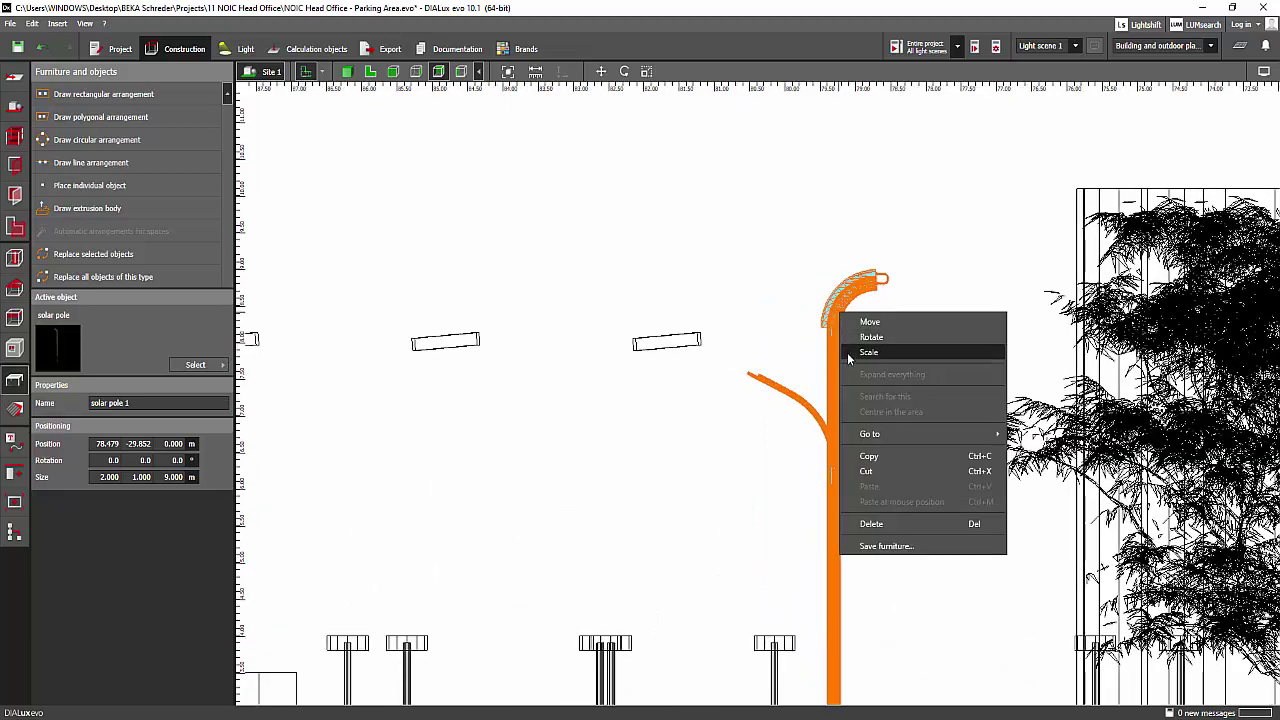
click(860, 354)
drag(799, 274, 807, 234)
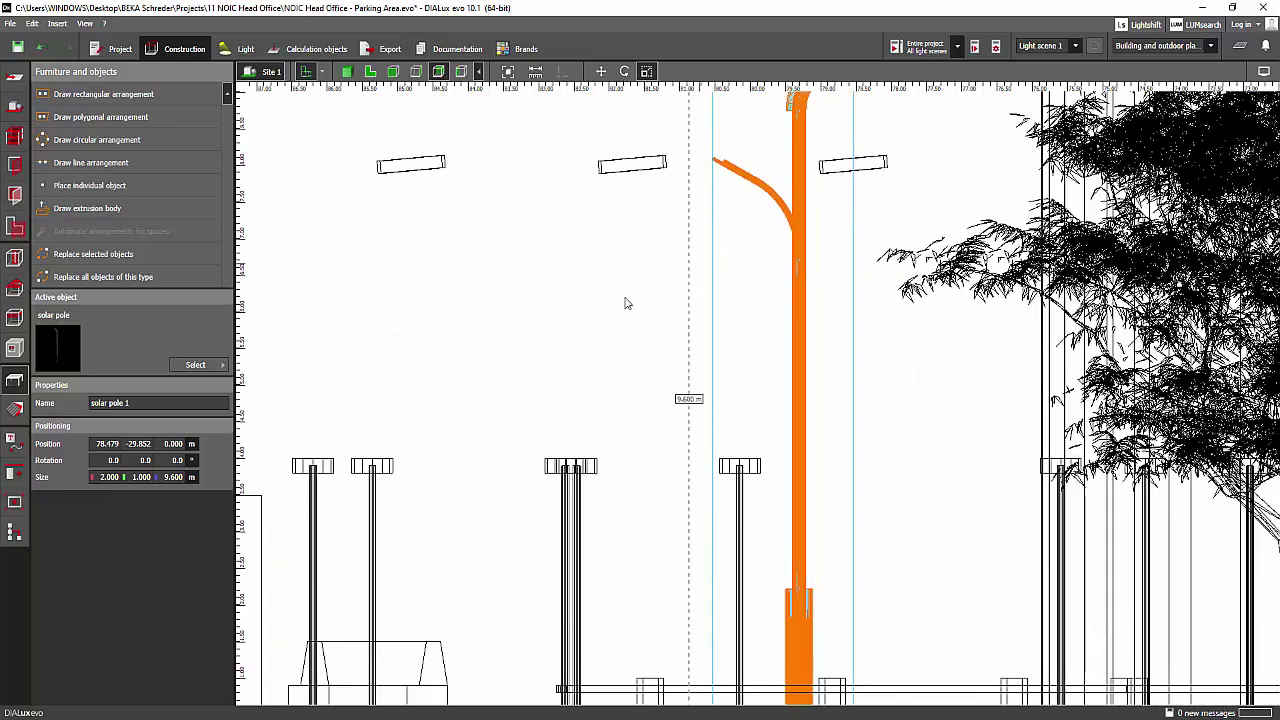
click(540, 142)
Step: Return to the 3D view and change the display options to show the grey ground surface around the site
click(347, 72)
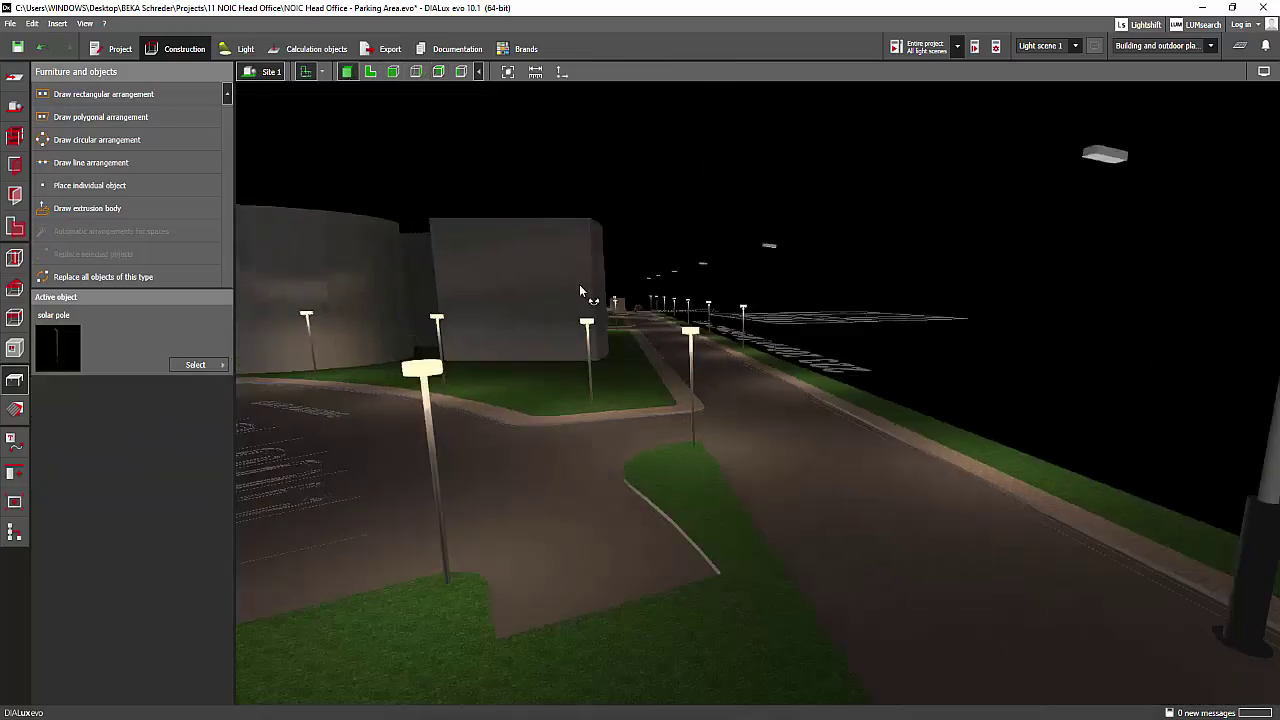
scroll(579, 284, down, 4)
right_drag(814, 380, 724, 271)
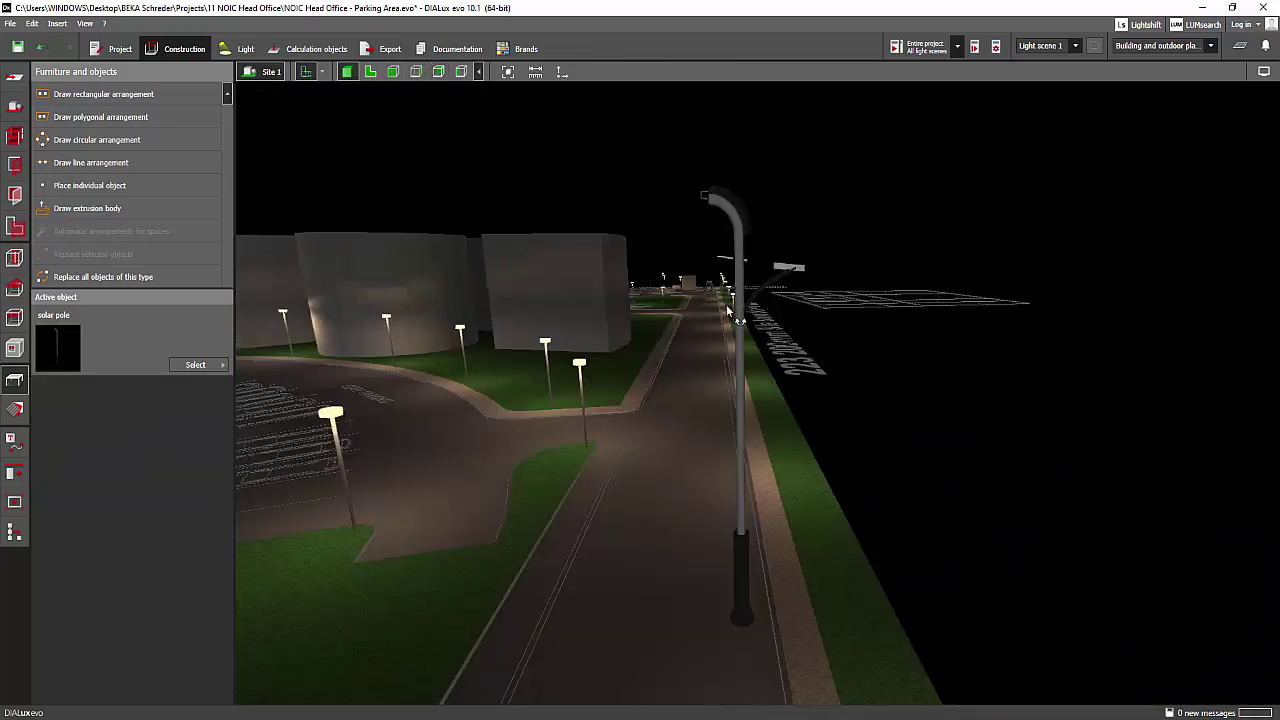
click(1266, 73)
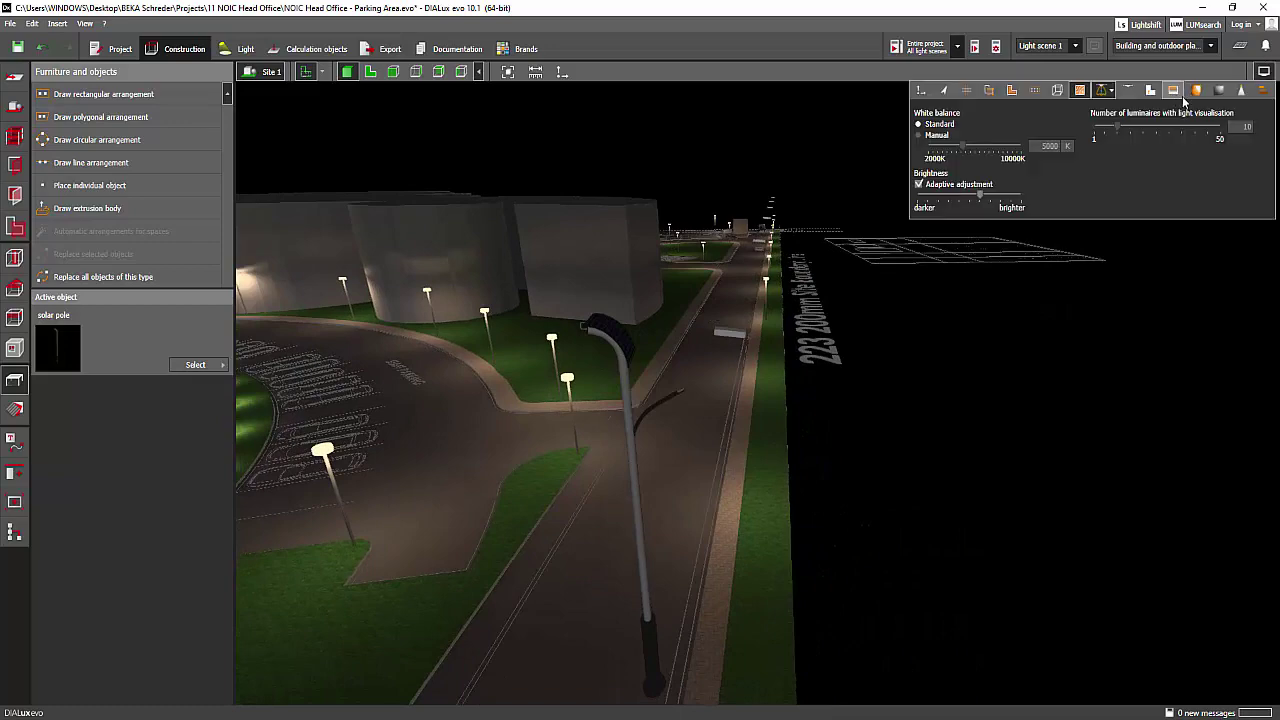
click(1177, 92)
right_drag(1035, 421, 865, 363)
drag(864, 361, 534, 458)
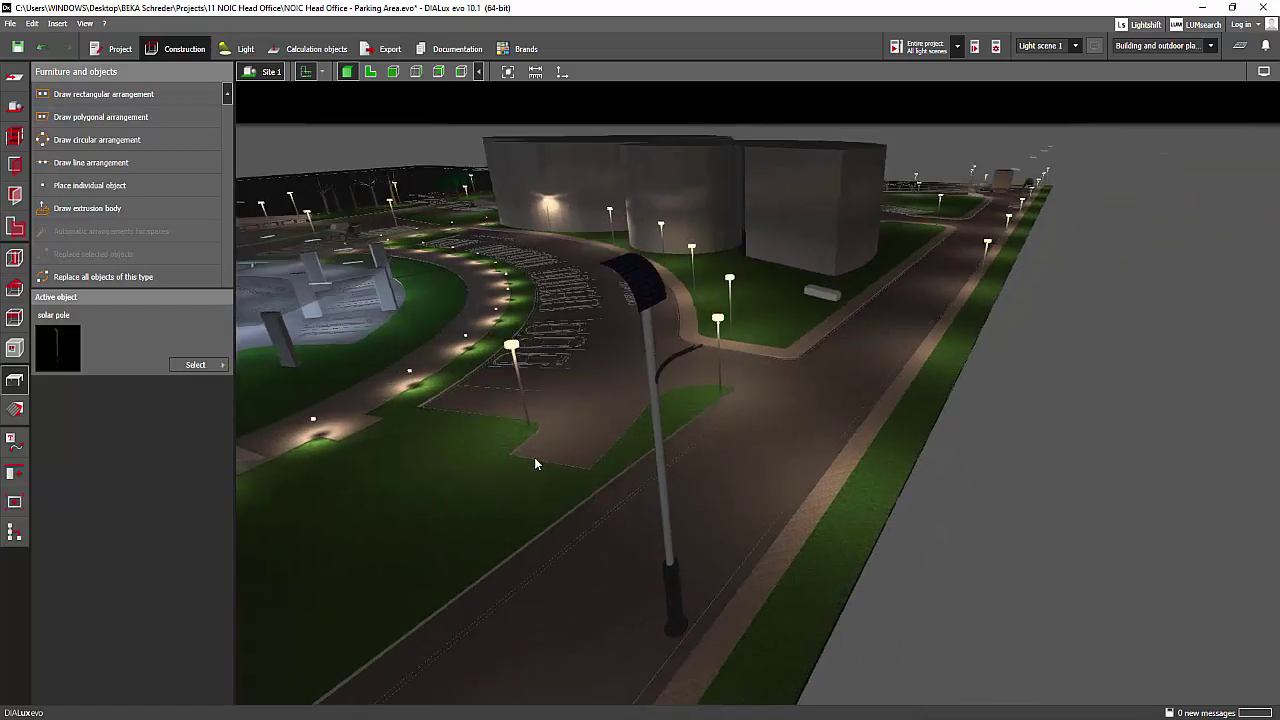
Step: In the floor plan, move the solar pole along the boundary road to the guard house entrance, at about X 99.236 m, Y 98.468 m
click(668, 562)
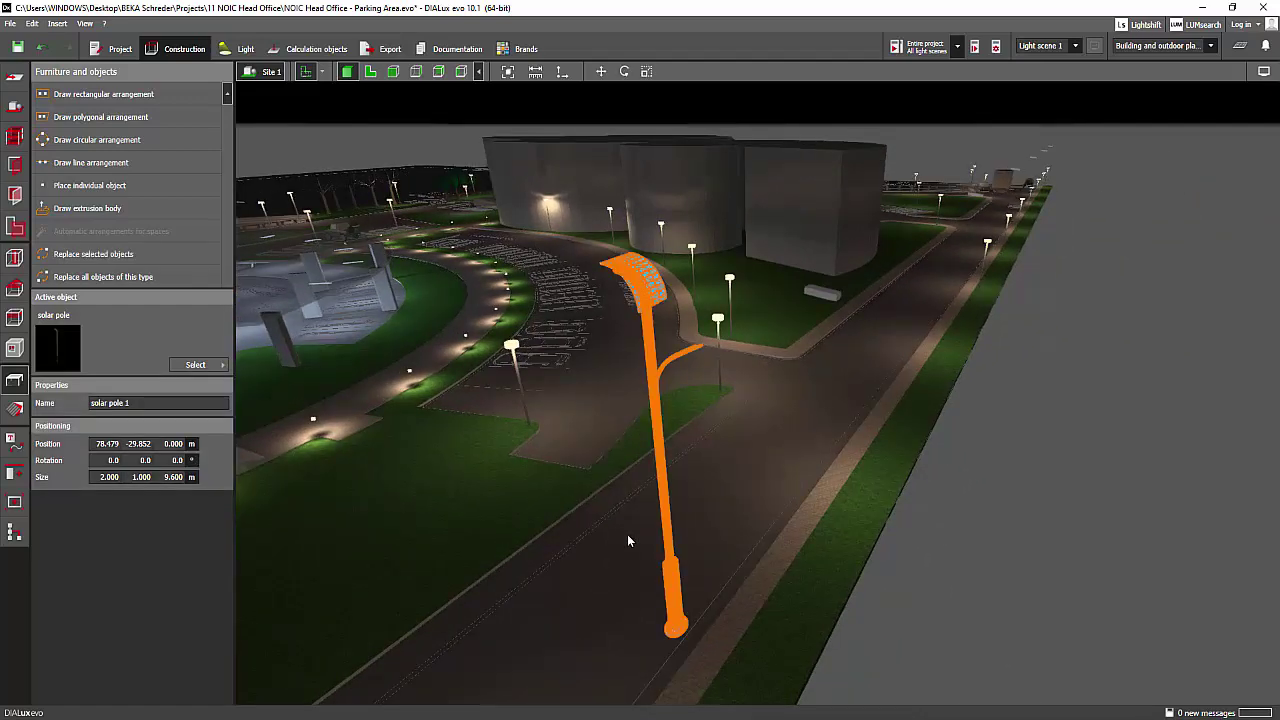
click(370, 71)
scroll(598, 519, down, 4)
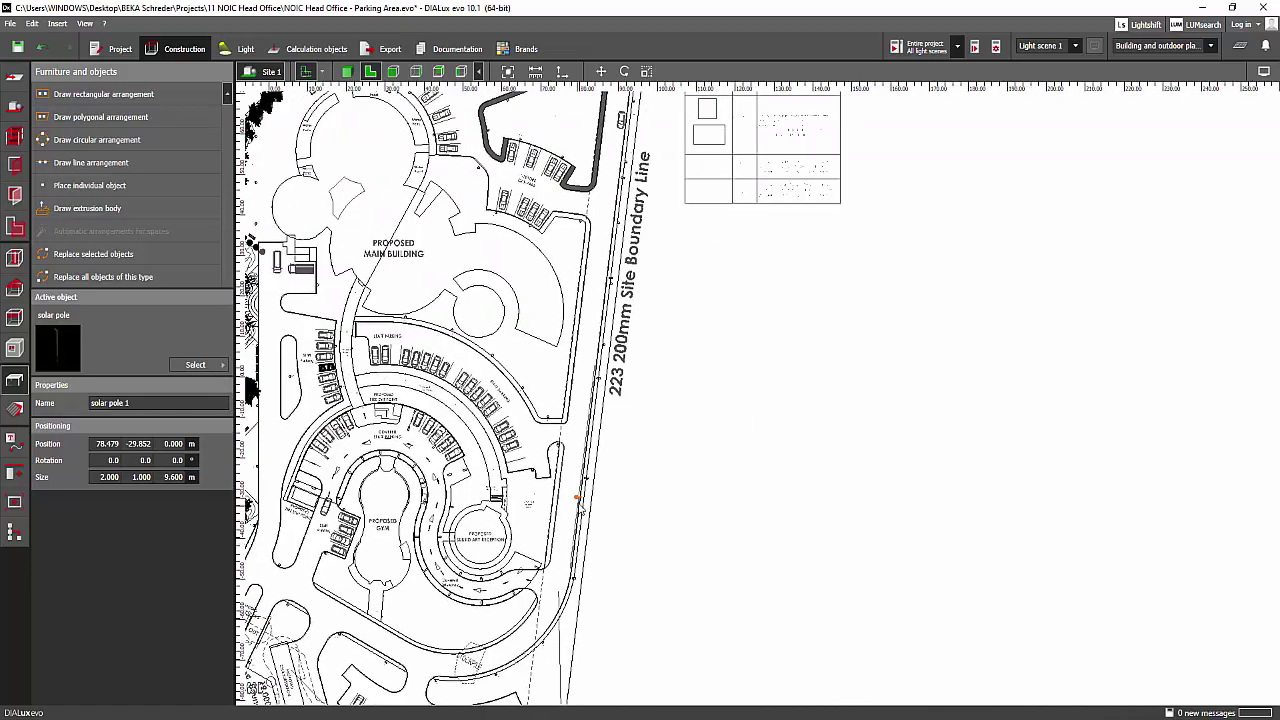
right_click(578, 505)
click(631, 269)
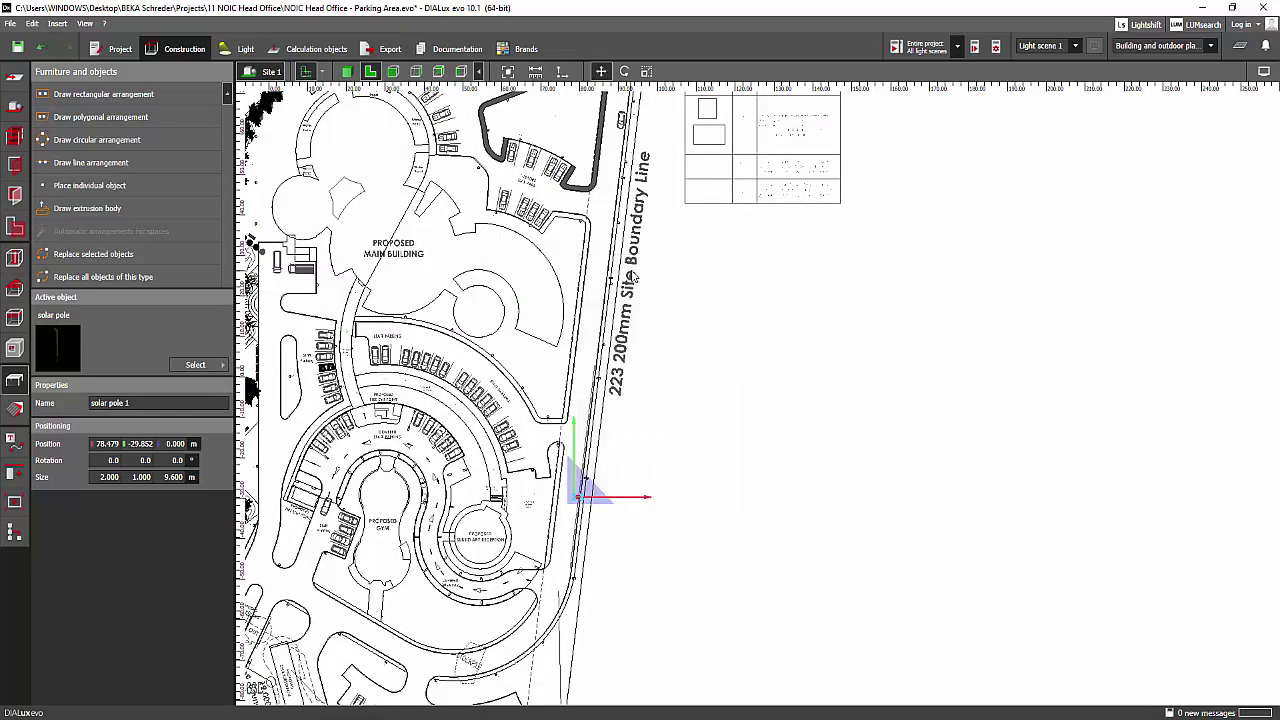
drag(585, 490, 658, 150)
middle_drag(658, 150, 726, 457)
scroll(726, 457, up, 2)
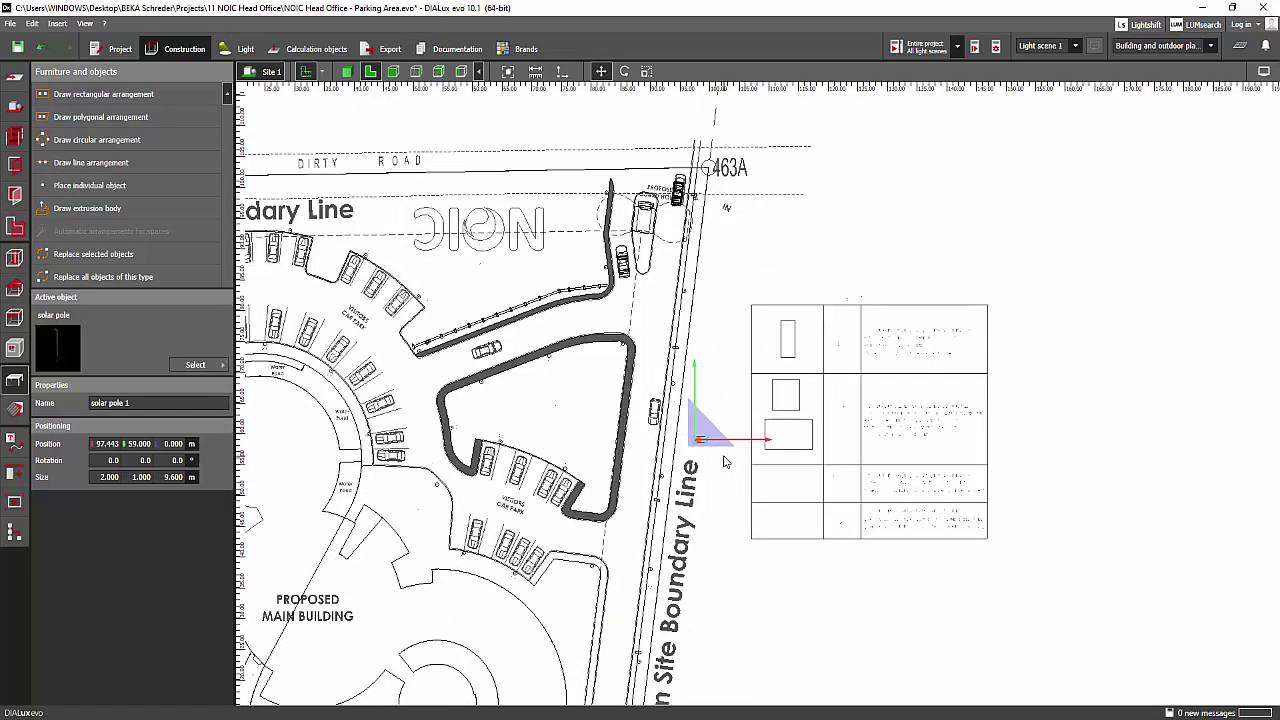
drag(694, 441, 701, 424)
Step: Rotate the solar pole to 173° so its arm points towards the boundary road
scroll(717, 215, up, 4)
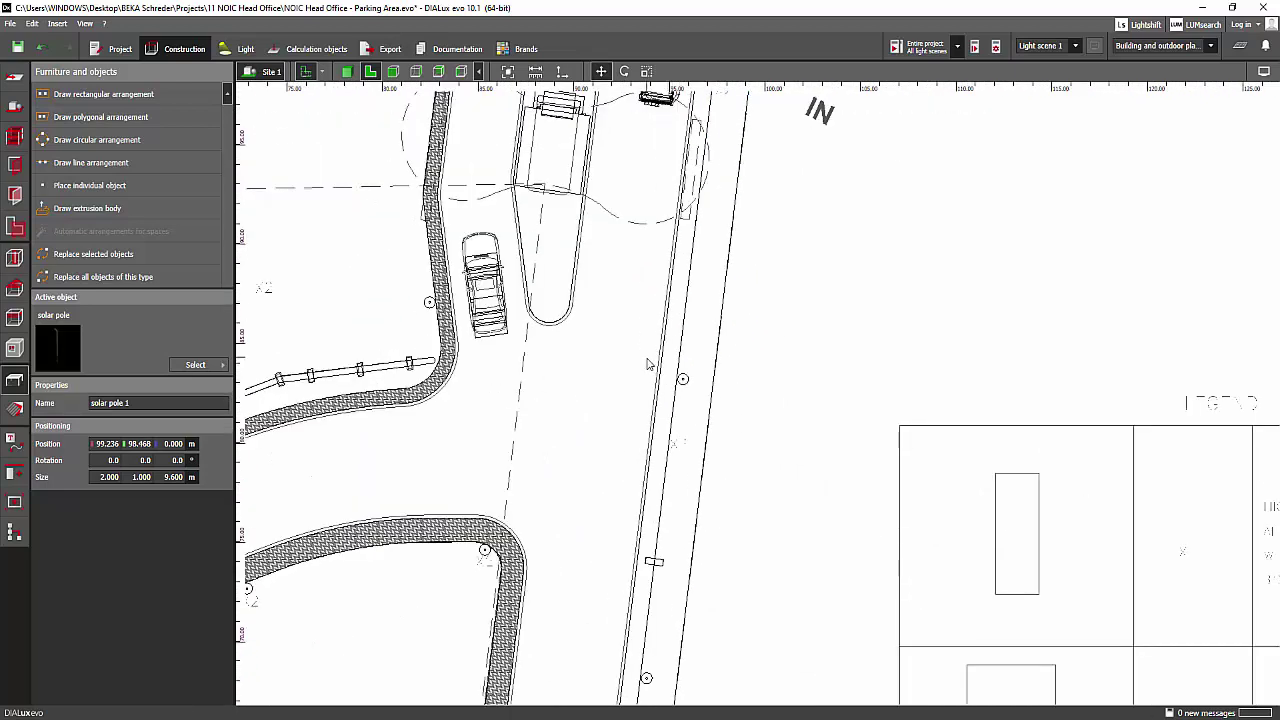
click(682, 380)
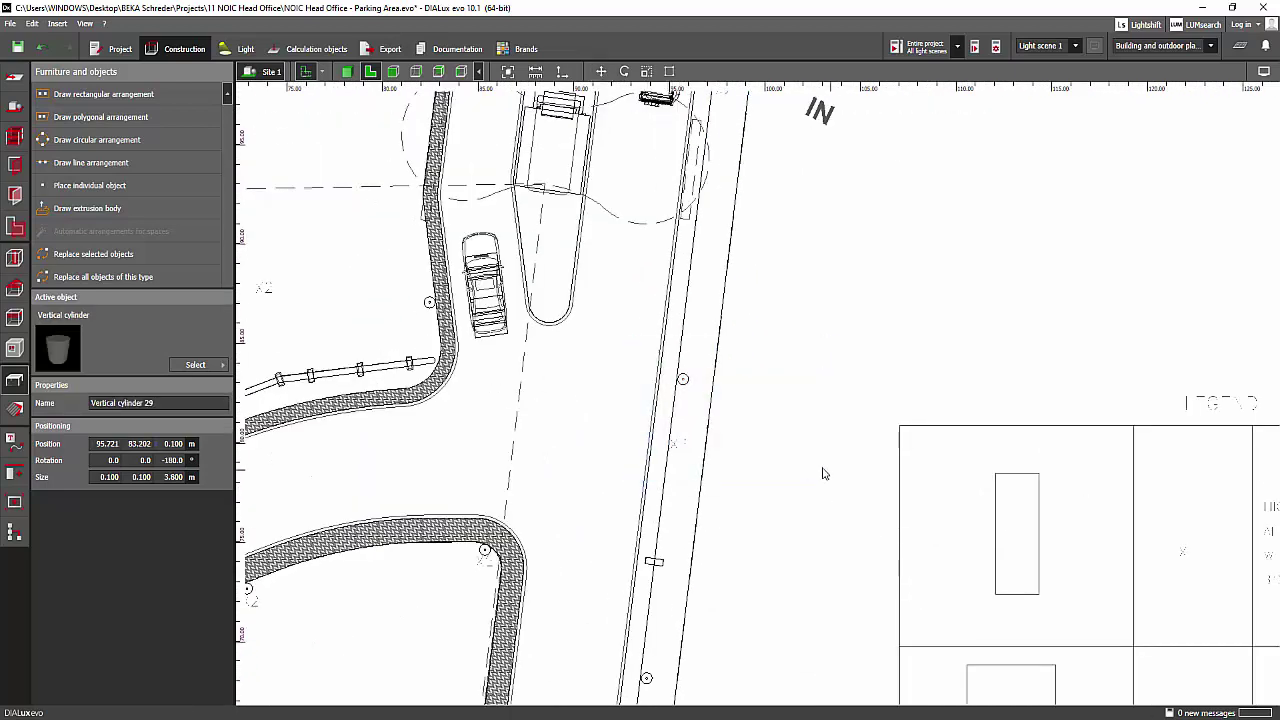
click(695, 387)
scroll(752, 292, up, 3)
click(752, 289)
scroll(757, 291, up, 2)
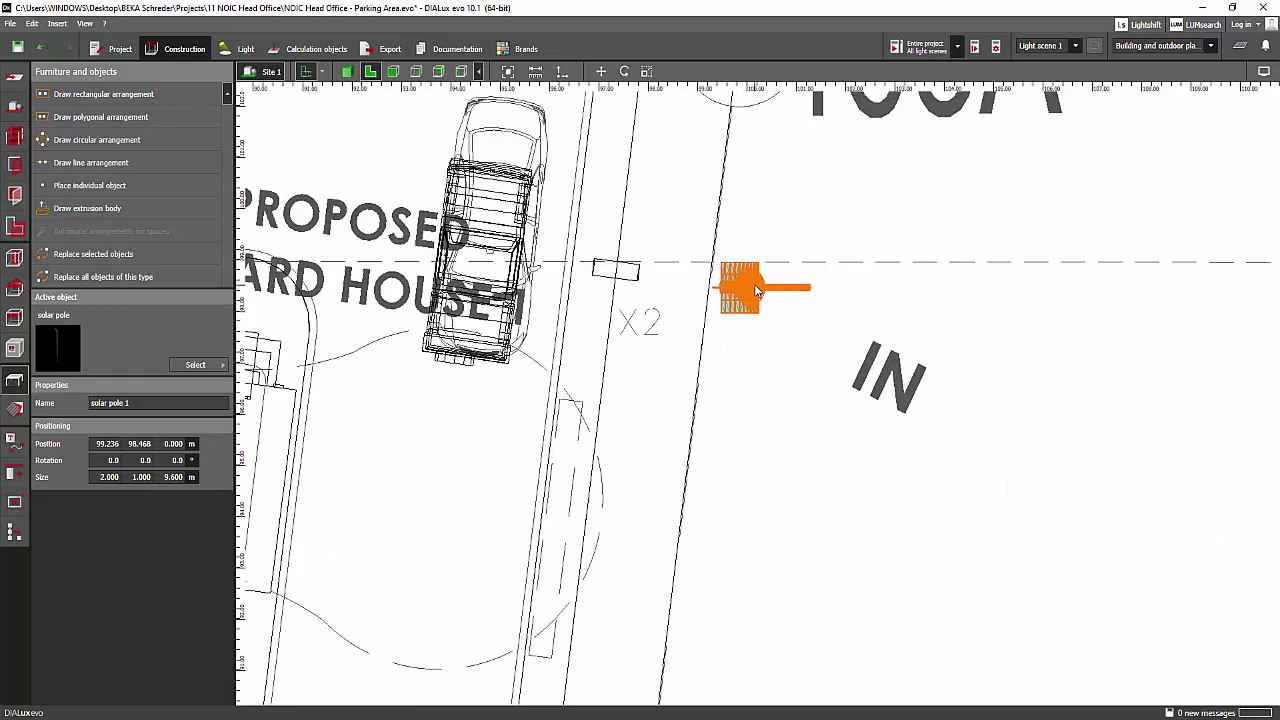
right_click(757, 291)
click(785, 310)
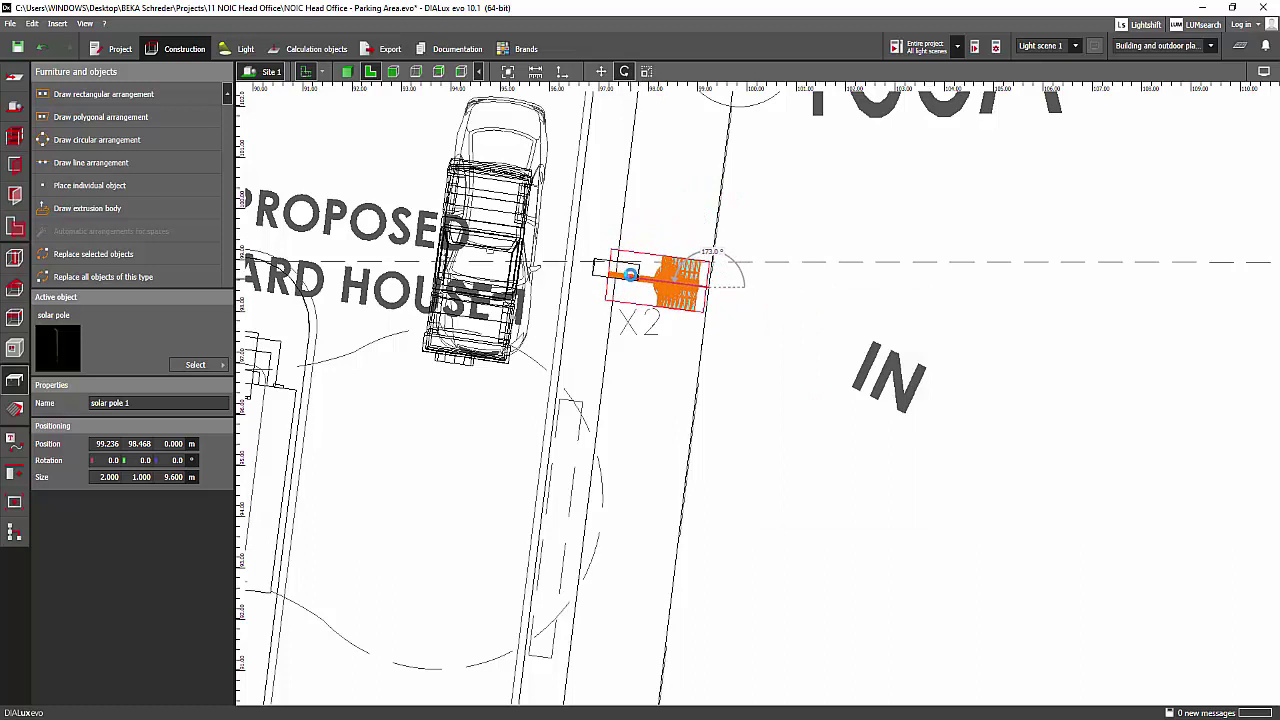
Step: Move the rotated solar pole to the road edge beside the first luminaire near the guard house
right_click(679, 273)
click(703, 299)
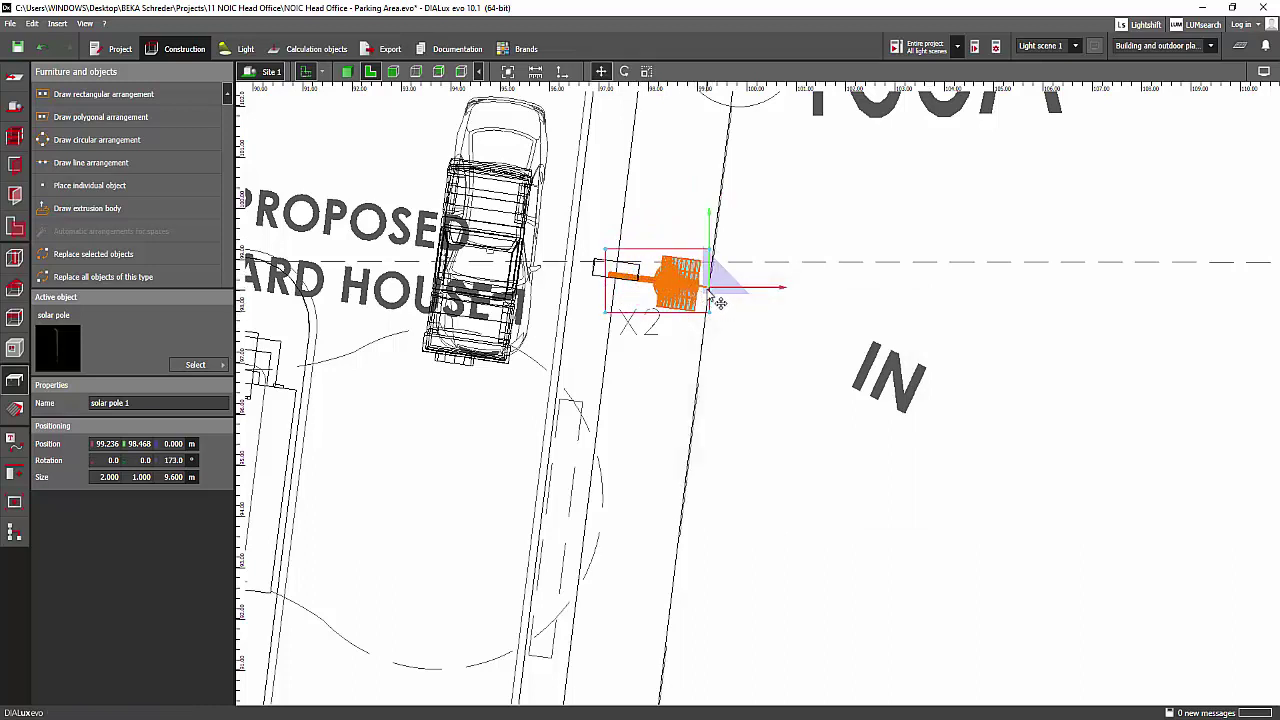
drag(718, 302, 687, 290)
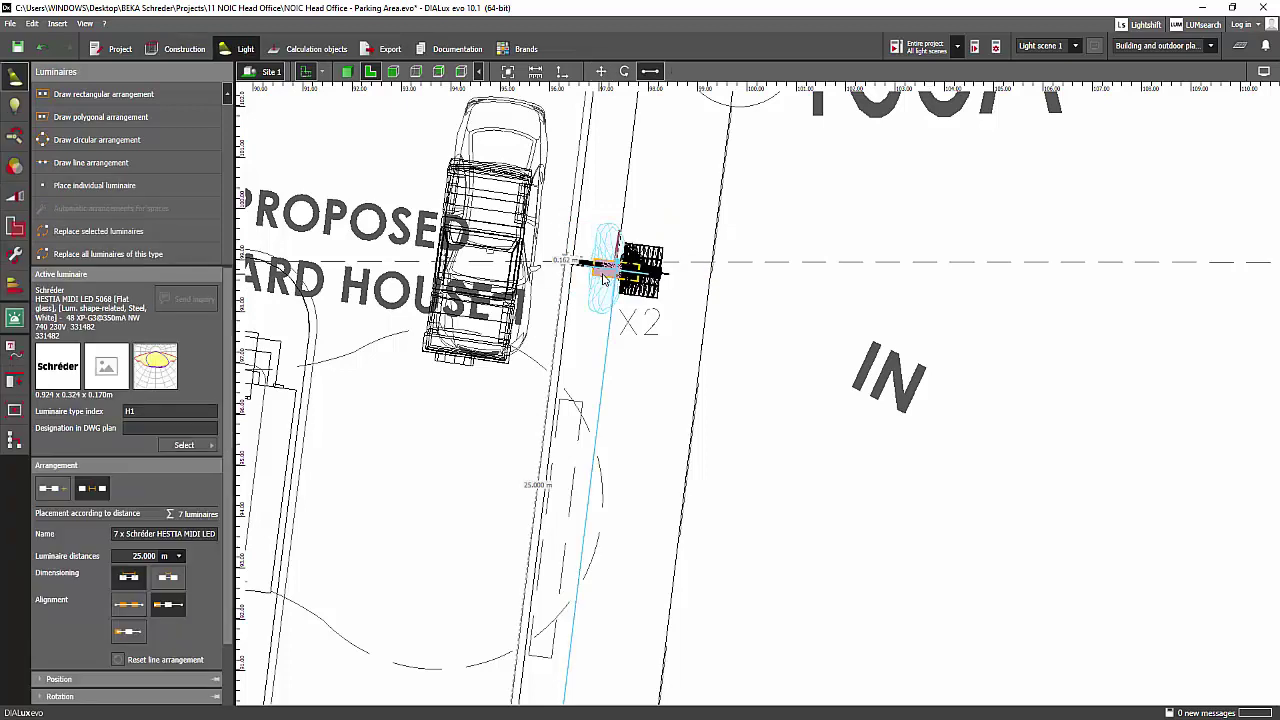
Step: Shift the line of seven HESTIA MIDI luminaires towards the road so the first sits at the pole's arm end, and view it in 3D
right_click(603, 278)
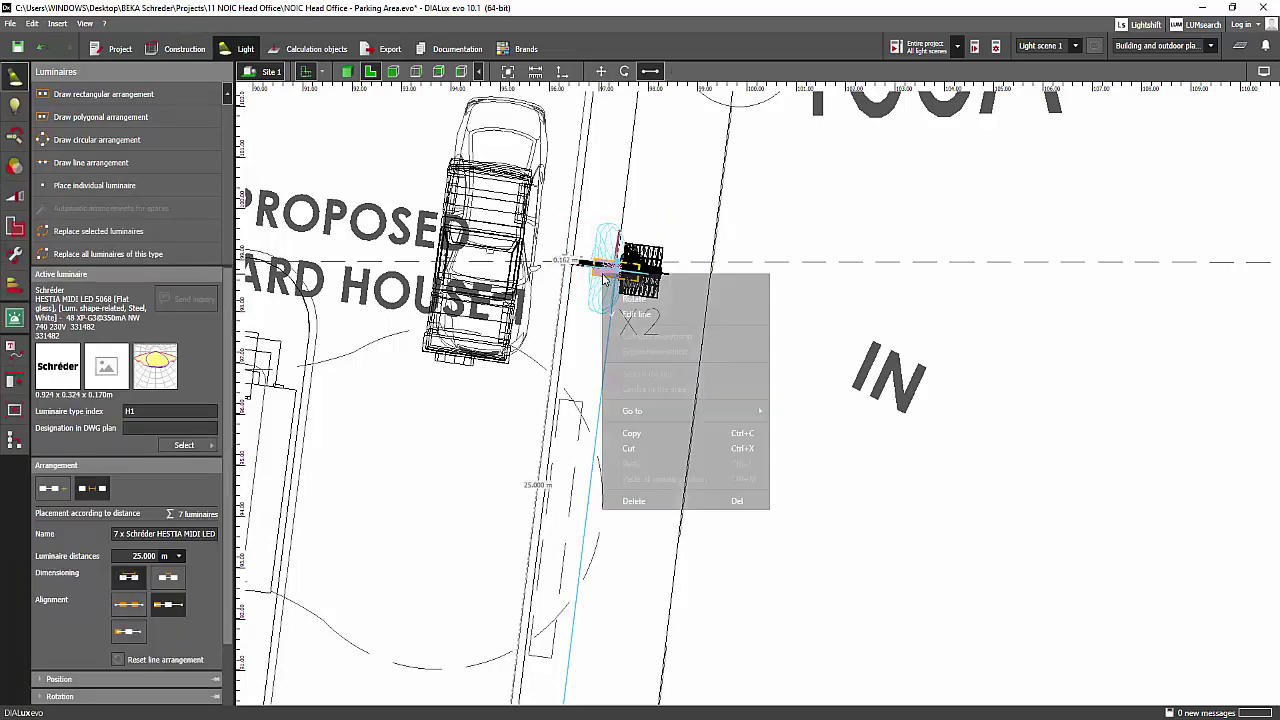
click(645, 288)
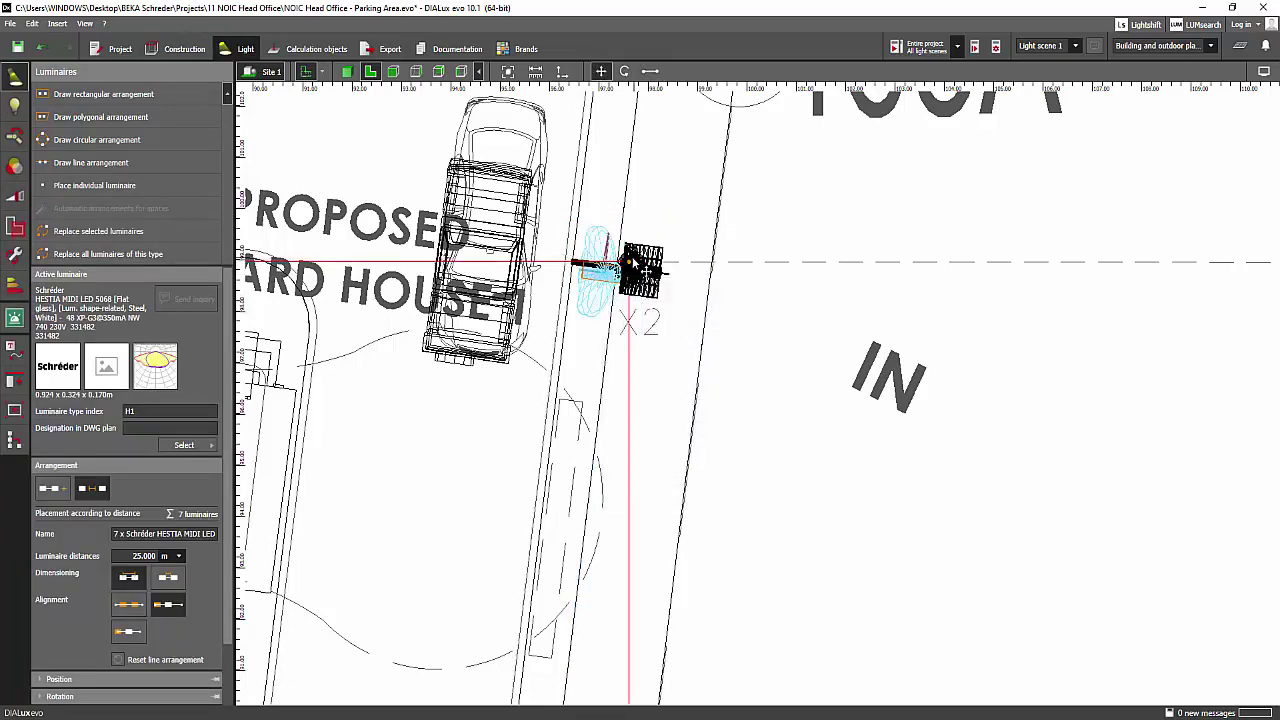
scroll(617, 278, down, 3)
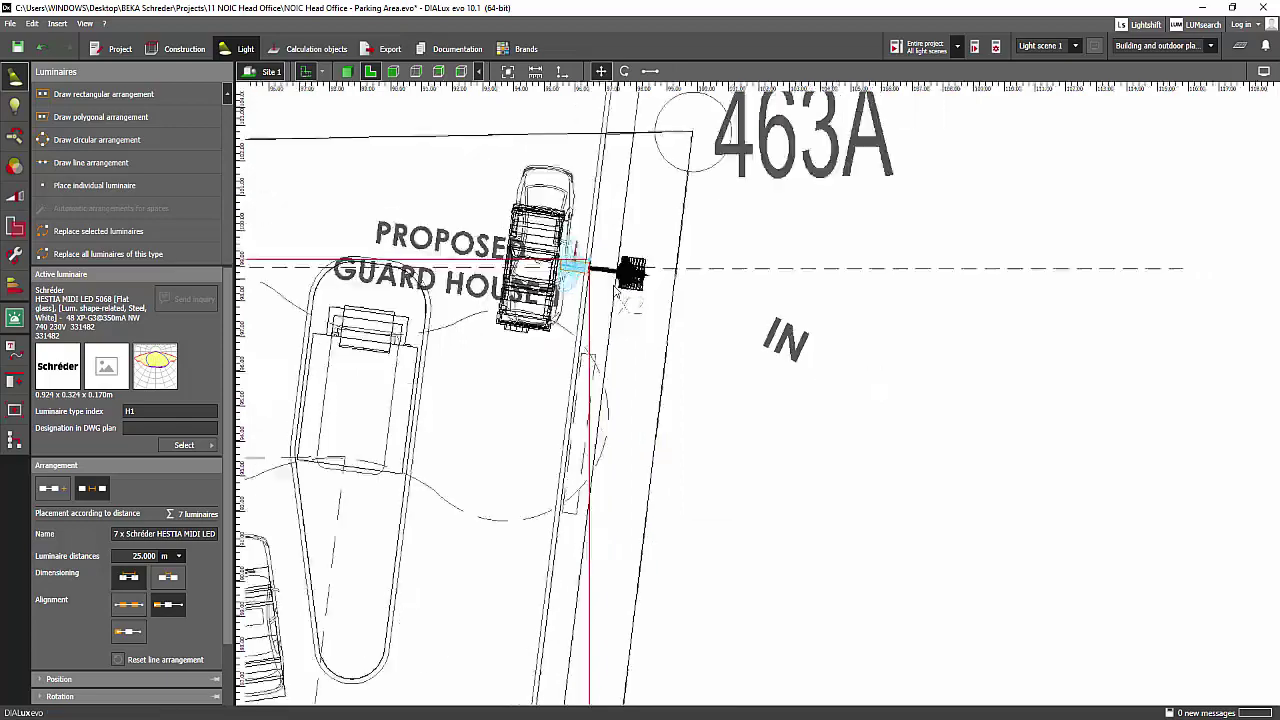
mouse_move(687, 449)
middle_down()
mouse_move(714, 234)
mouse_move(726, 337)
middle_up()
scroll(672, 268, down, 3)
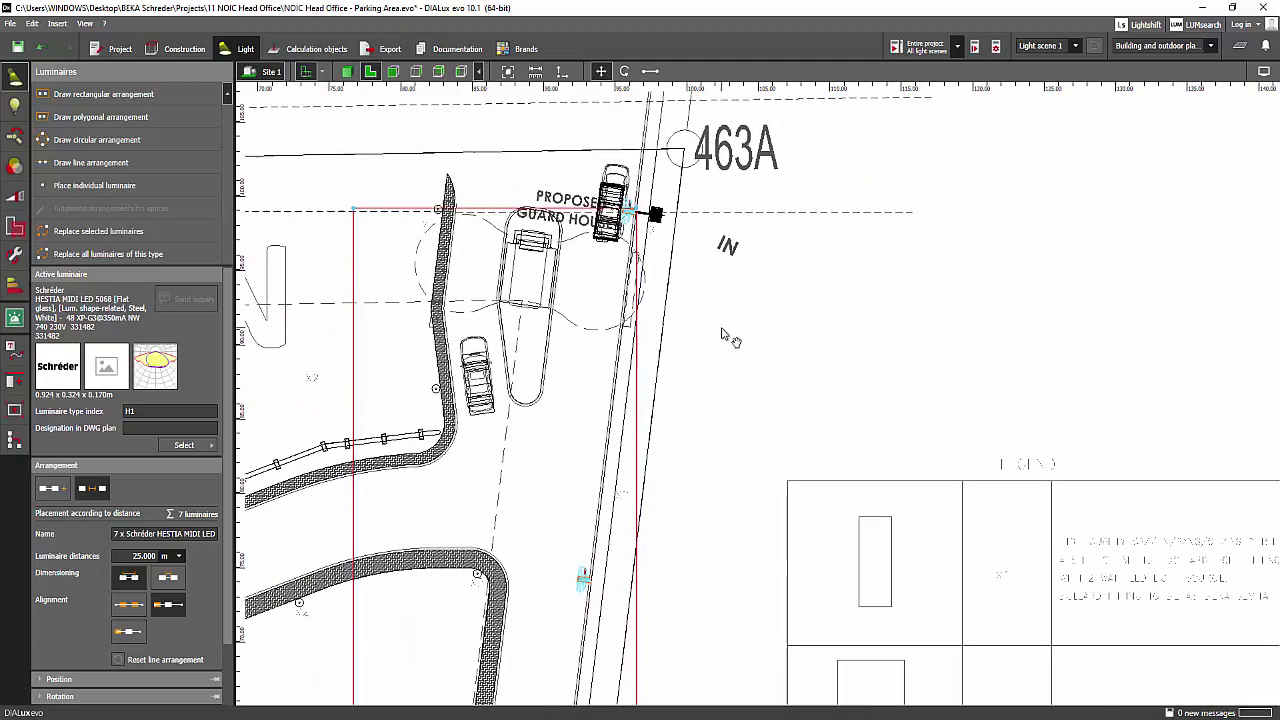
scroll(660, 228, up, 4)
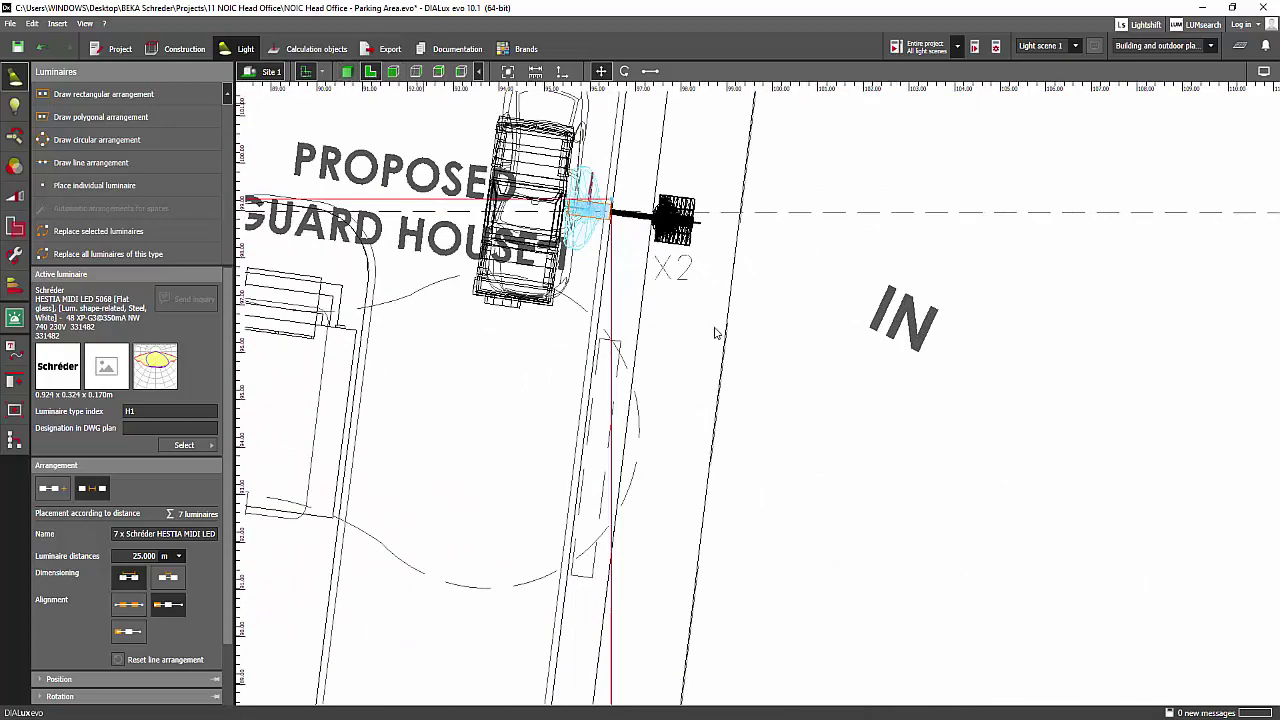
scroll(816, 446, down, 1)
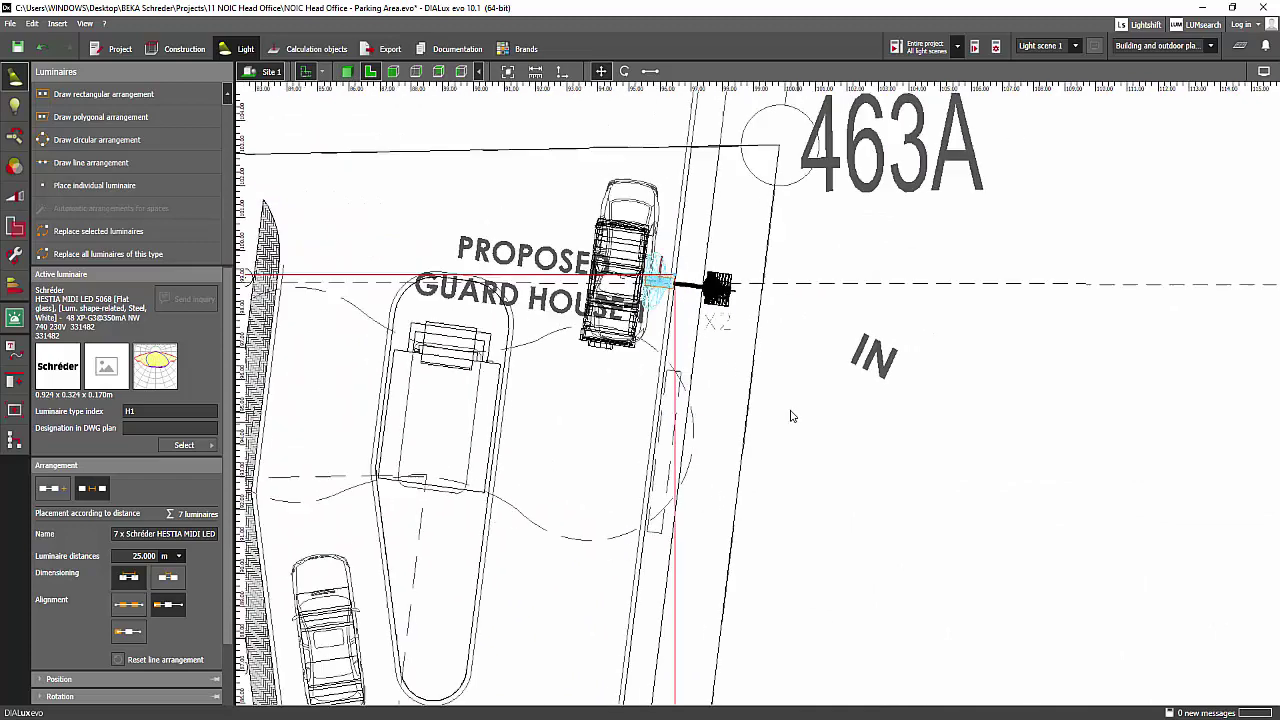
click(346, 71)
drag(1070, 369, 275, 317)
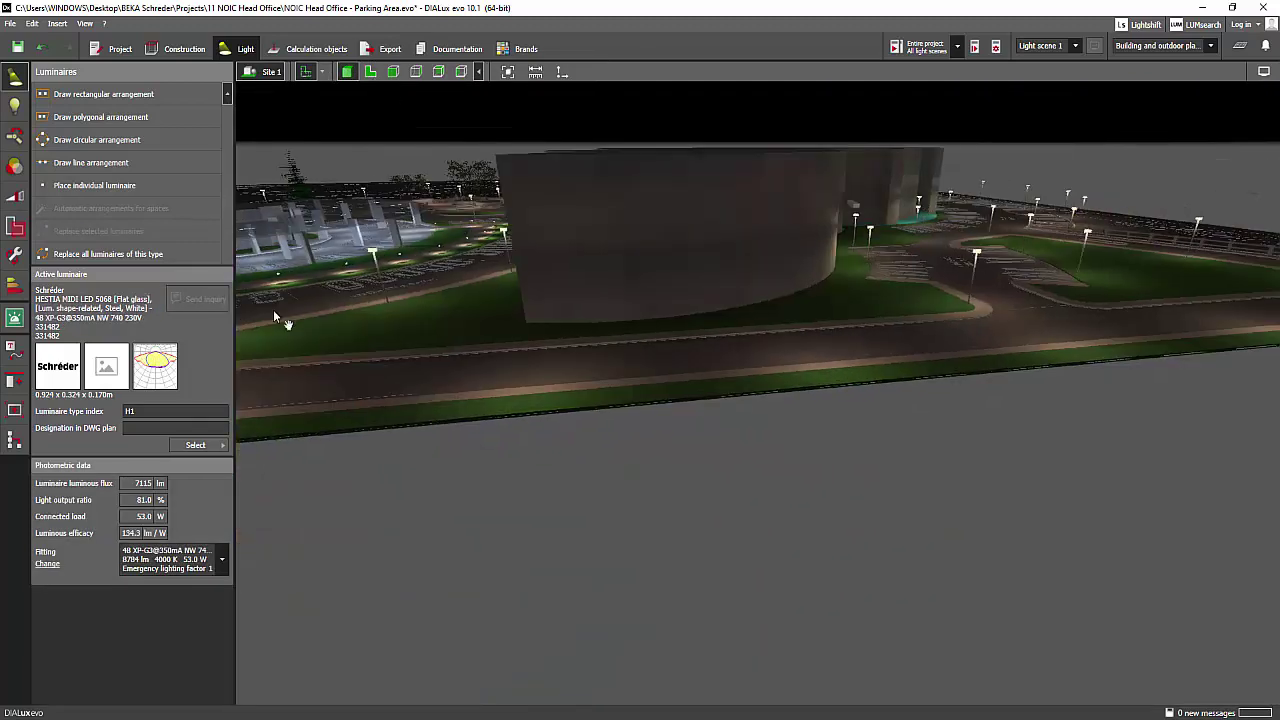
Step: Select the solar pole beside the guard house and start copying it along a line in the floor plan
mouse_move(980, 430)
mouse_down()
mouse_move(837, 411)
mouse_move(602, 338)
mouse_move(767, 441)
mouse_move(700, 445)
mouse_up()
scroll(680, 285, up, 2)
drag(672, 290, 628, 304)
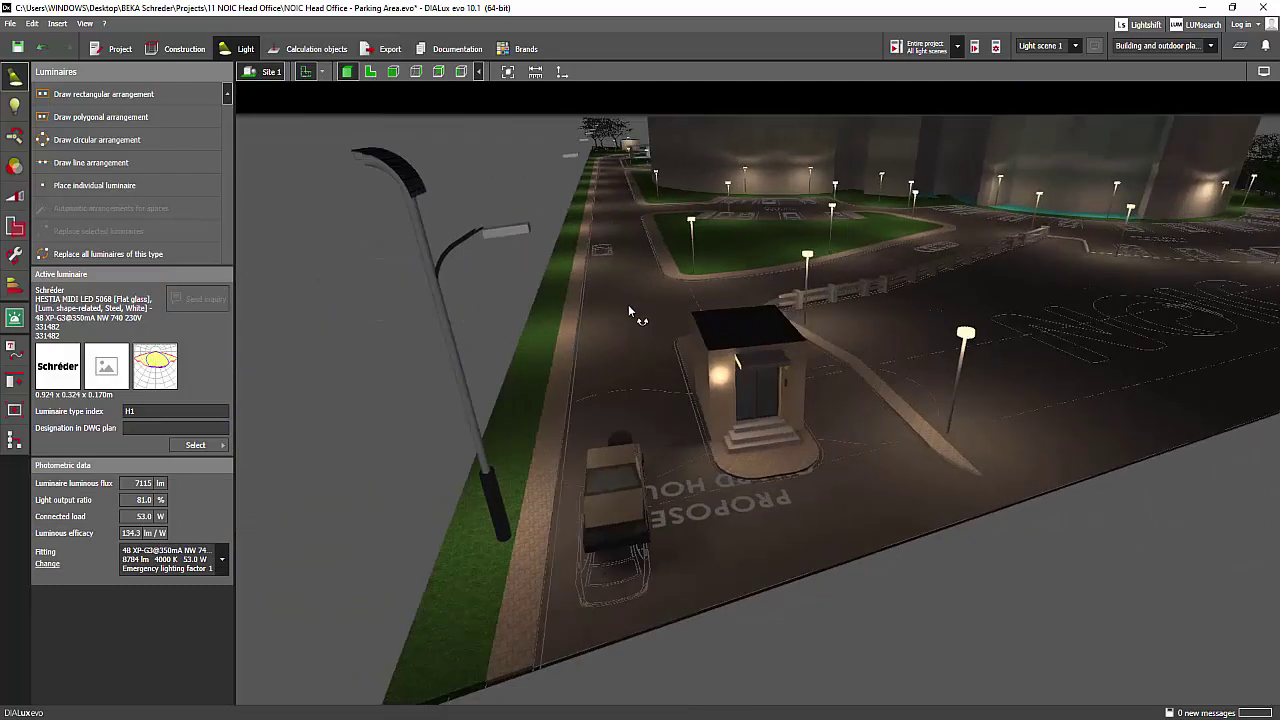
right_drag(628, 304, 644, 304)
click(450, 174)
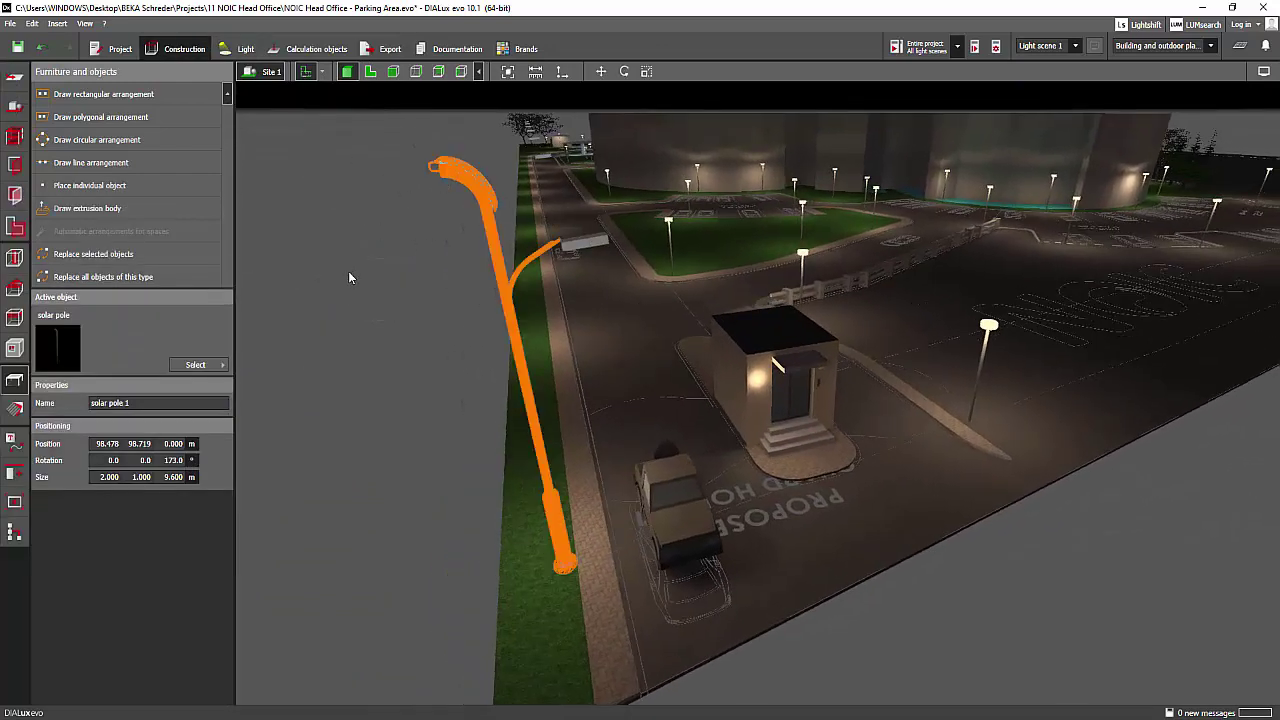
click(372, 72)
right_click(728, 298)
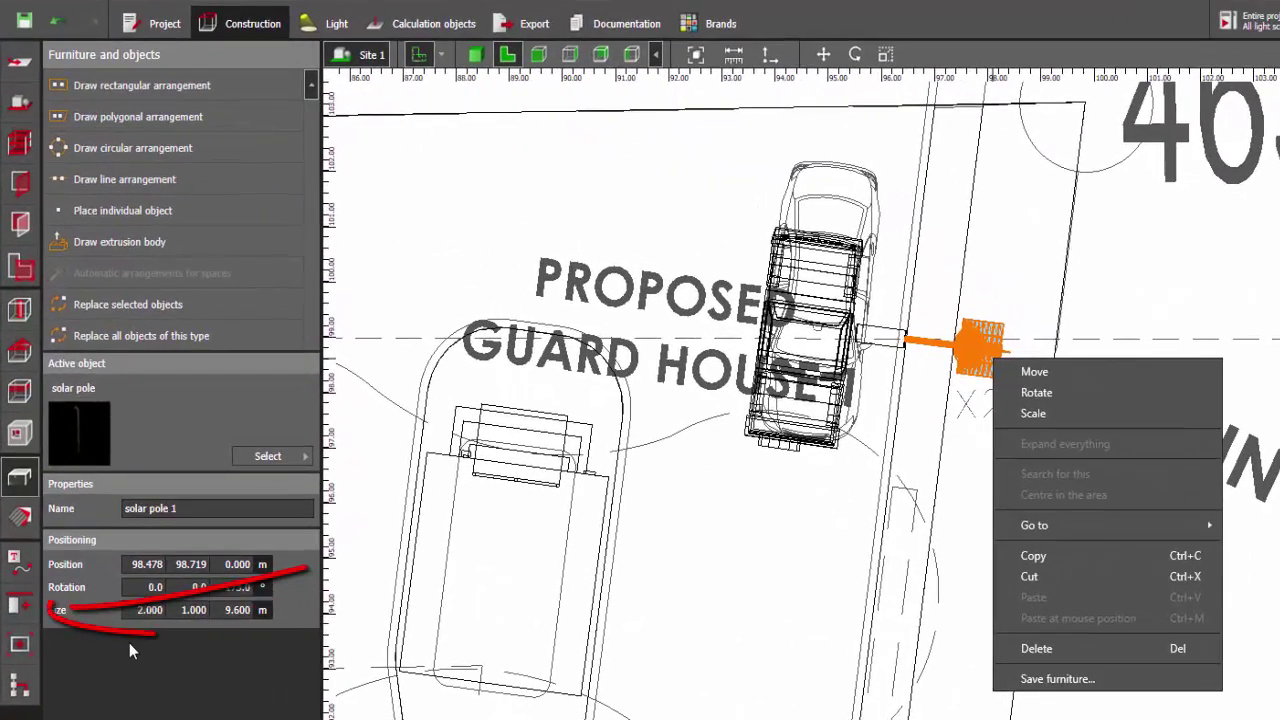
click(19, 560)
click(19, 604)
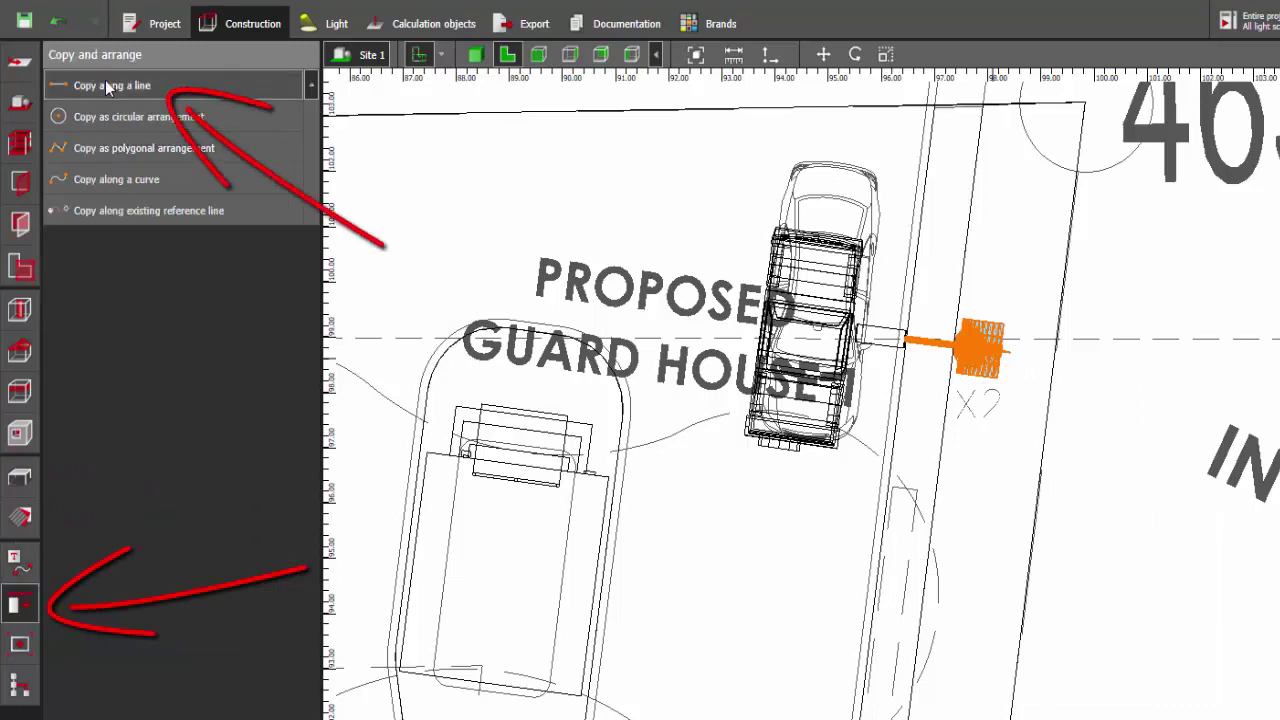
click(106, 84)
Step: Draw the copy line about 125 m along the boundary road, from the second road luminaire to the last one
middle_drag(928, 634, 955, 70)
scroll(953, 374, down, 5)
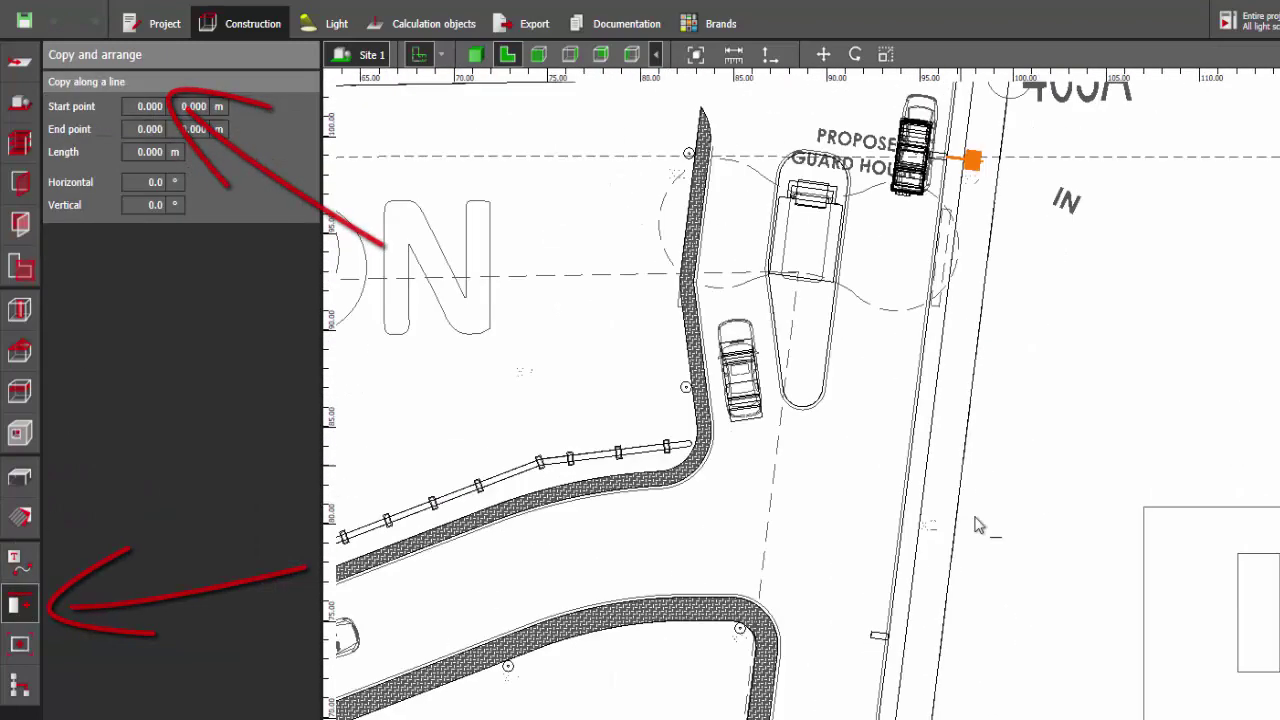
middle_drag(980, 540, 980, 366)
scroll(908, 480, up, 6)
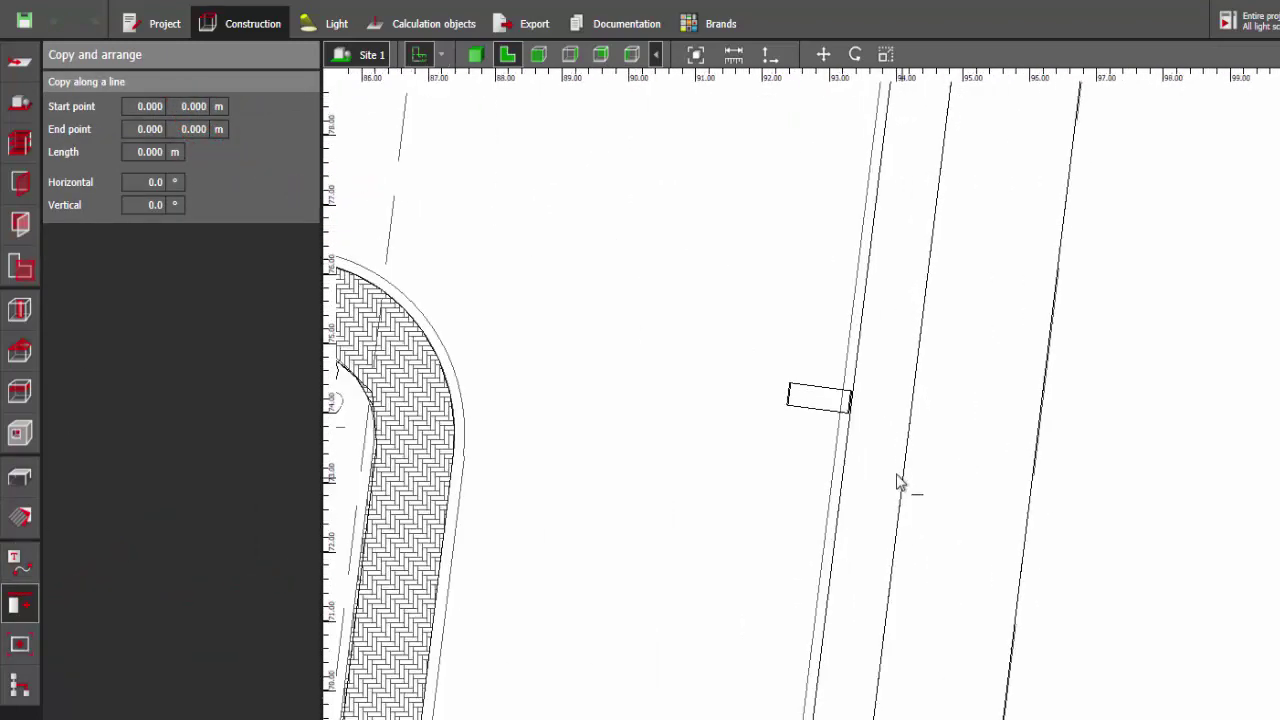
click(857, 410)
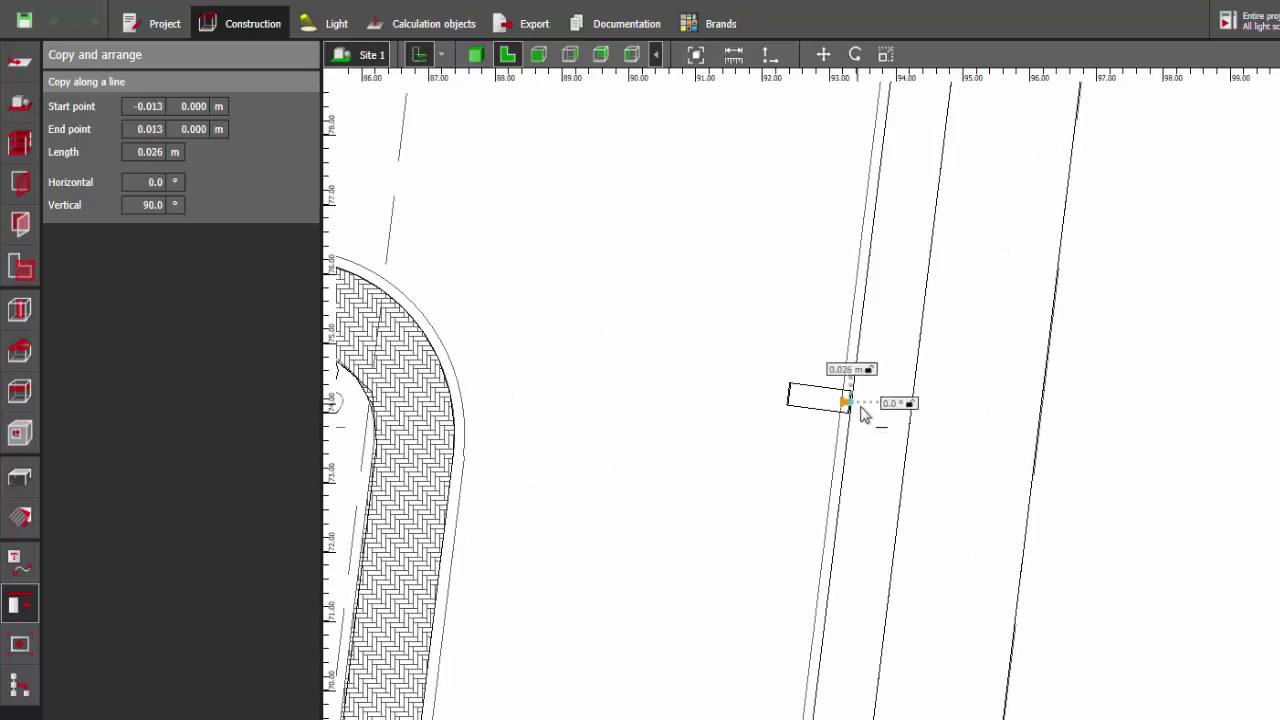
scroll(894, 586, down, 5)
middle_drag(926, 670, 903, 25)
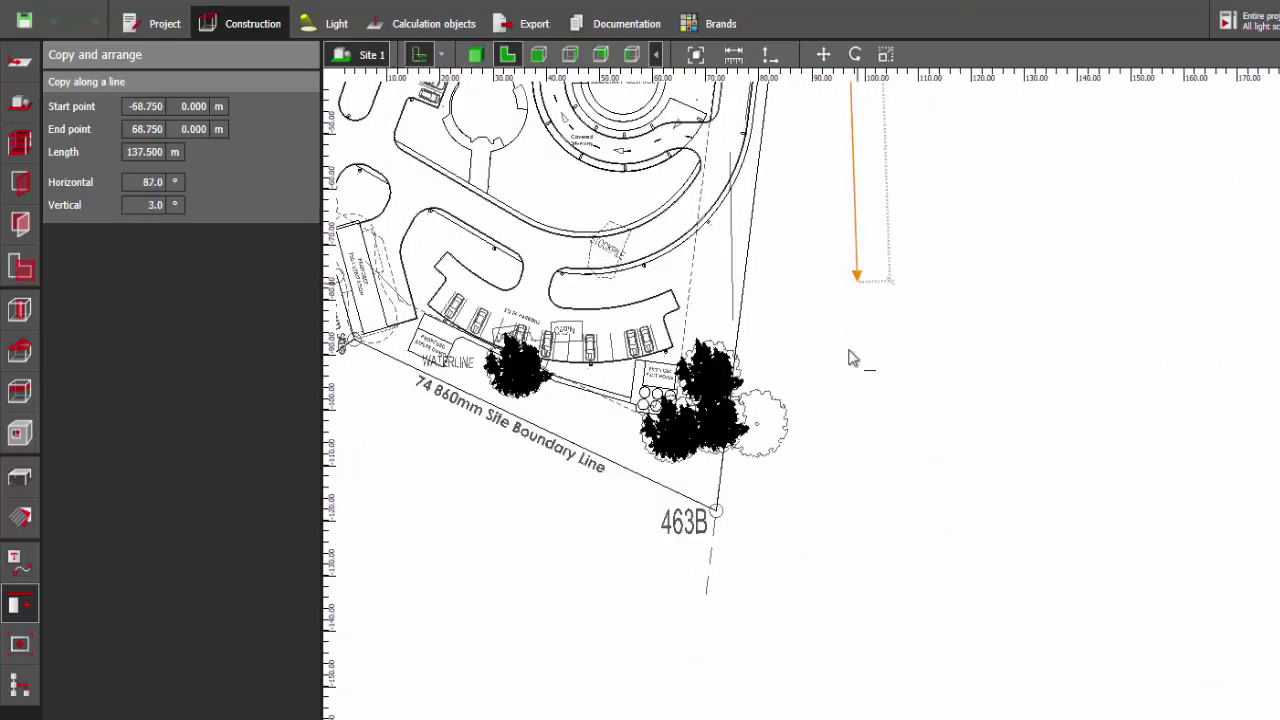
scroll(757, 166, up, 1)
middle_drag(786, 180, 831, 476)
scroll(840, 405, up, 6)
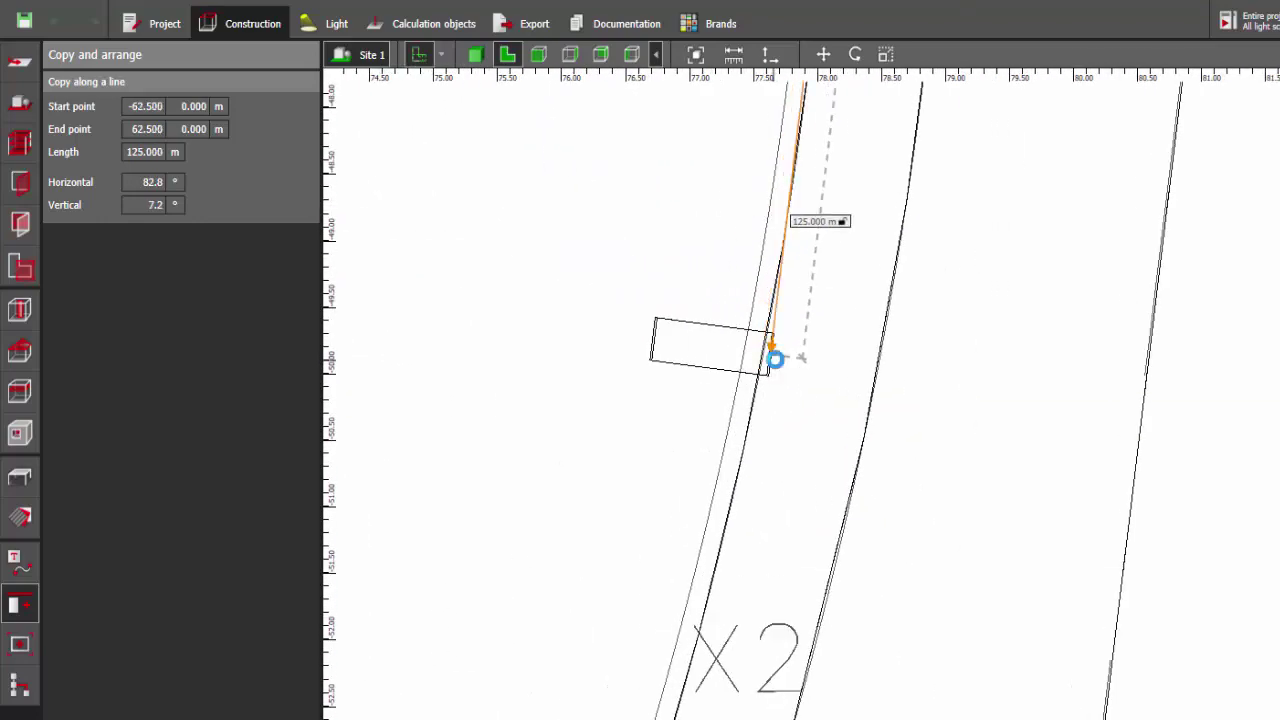
click(775, 358)
Step: Apply the consecutive arrangement to place six solar pole copies along the boundary road
scroll(914, 443, down, 6)
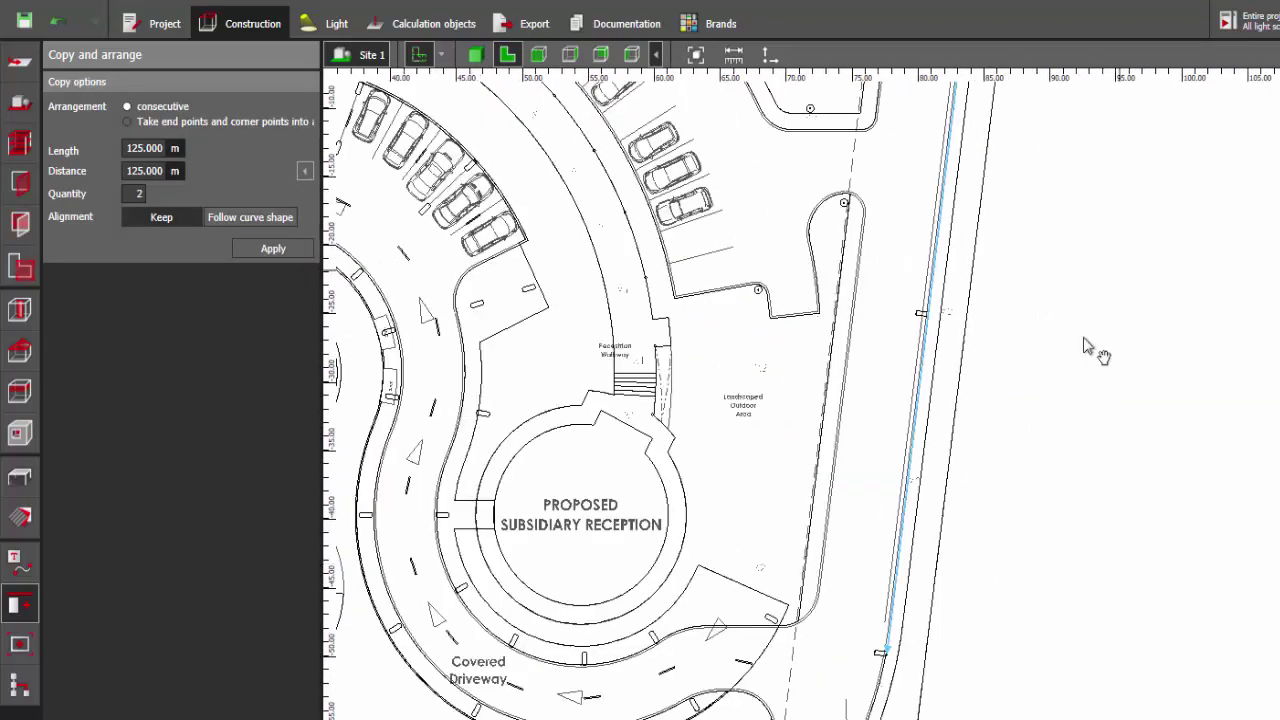
scroll(1000, 429, down, 8)
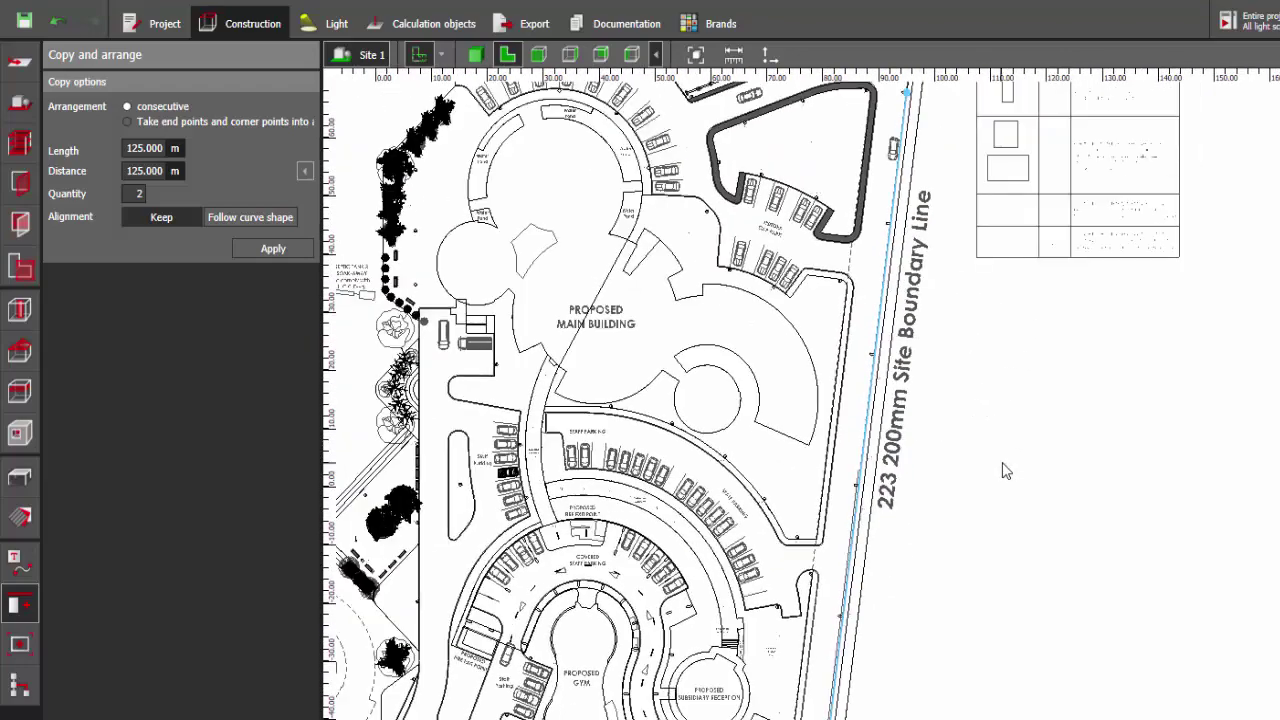
scroll(990, 460, down, 4)
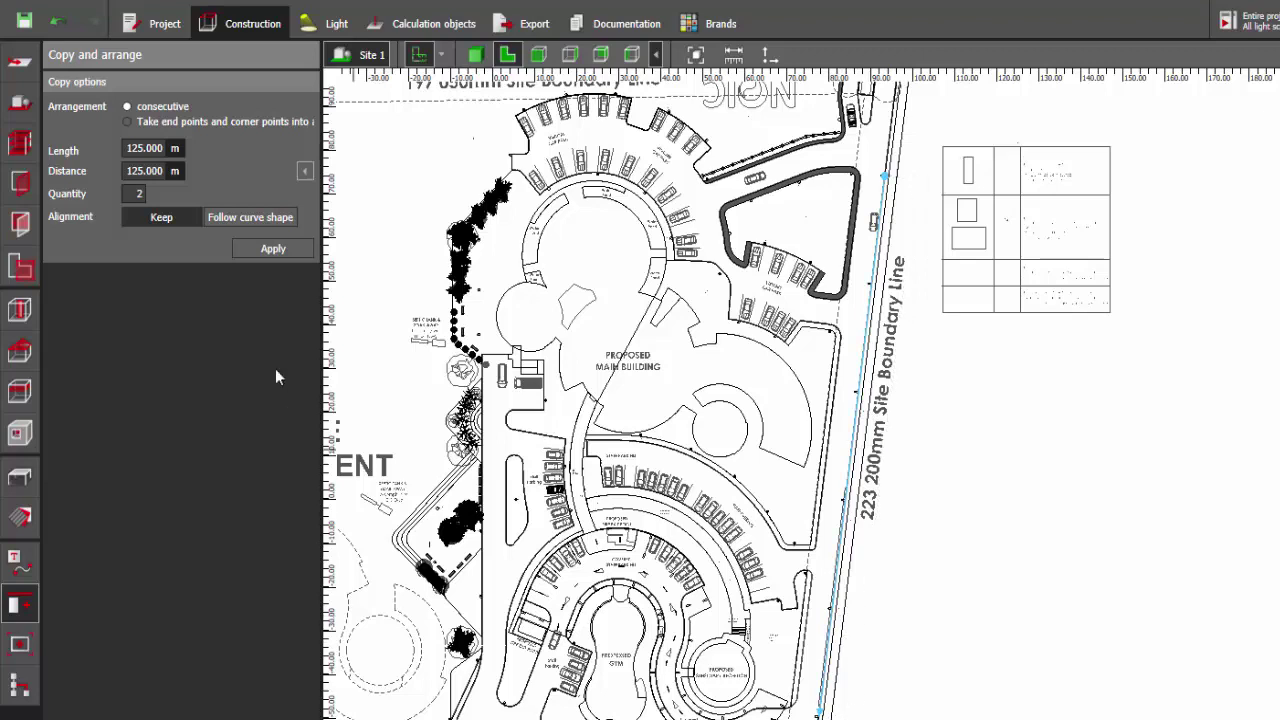
click(271, 250)
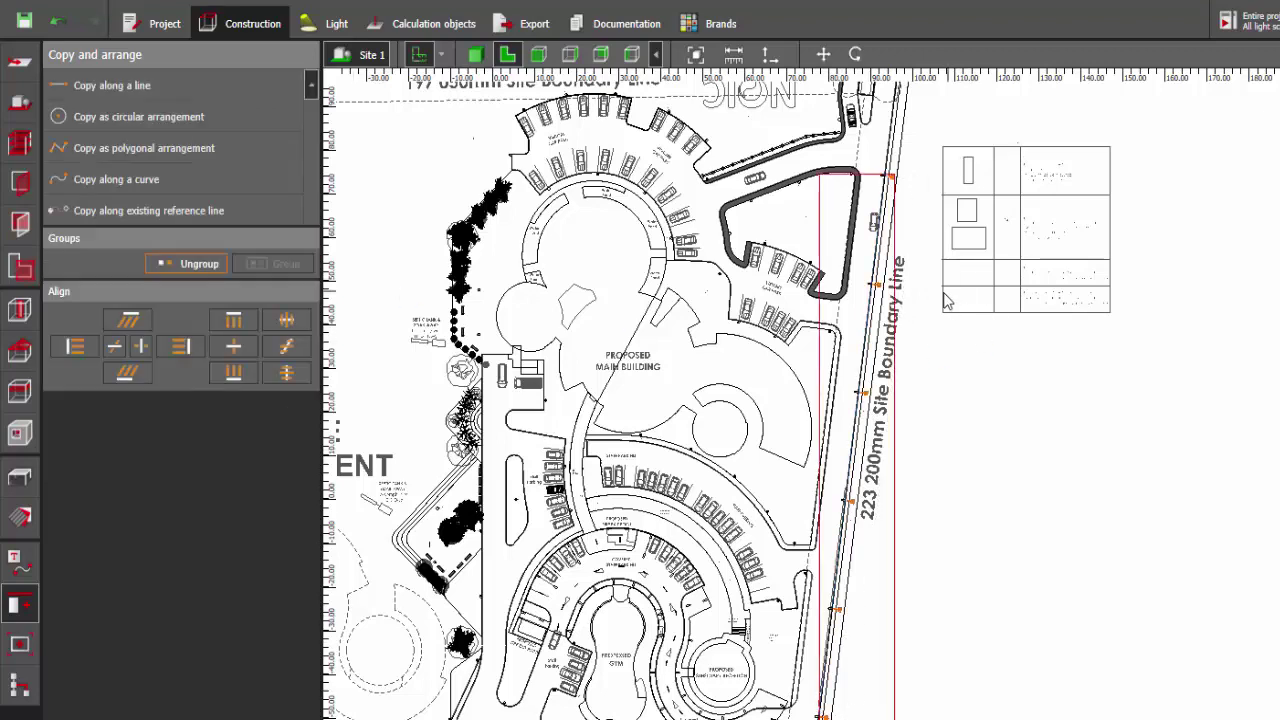
Step: Show the copied poles in 3D, deselect them and toggle the sky texture display
click(477, 54)
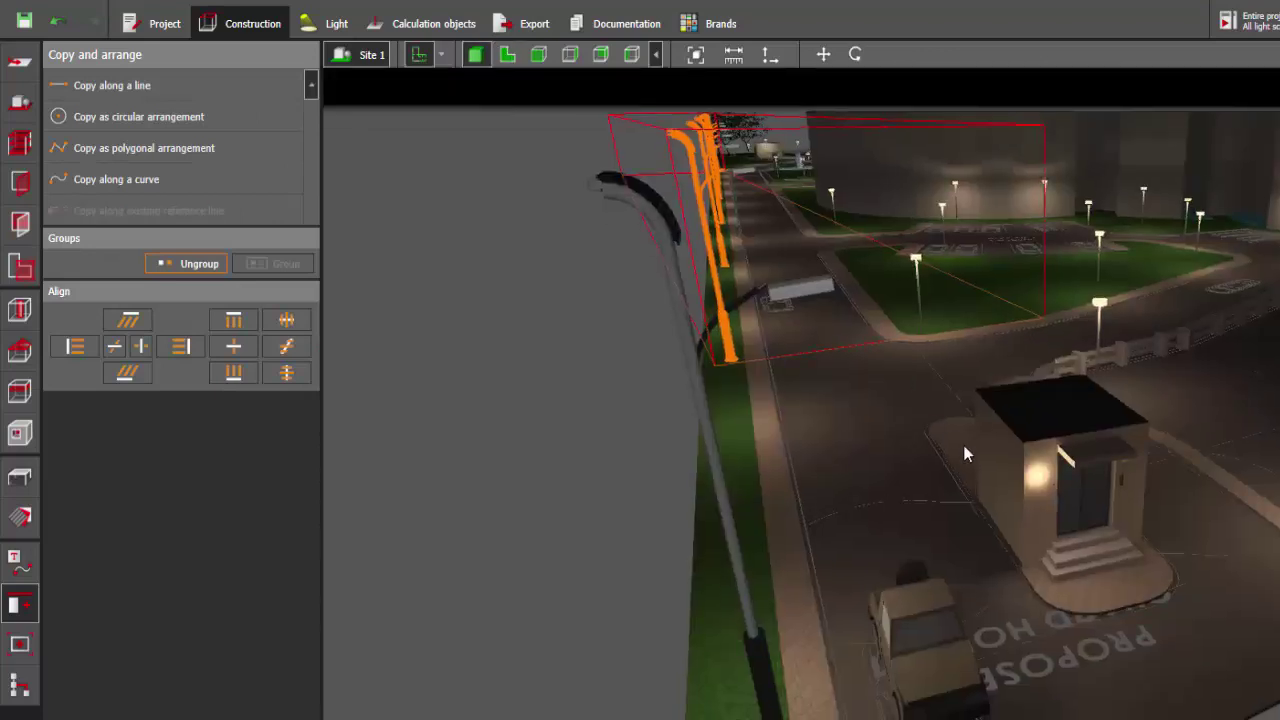
click(535, 462)
drag(451, 463, 1050, 380)
click(1263, 71)
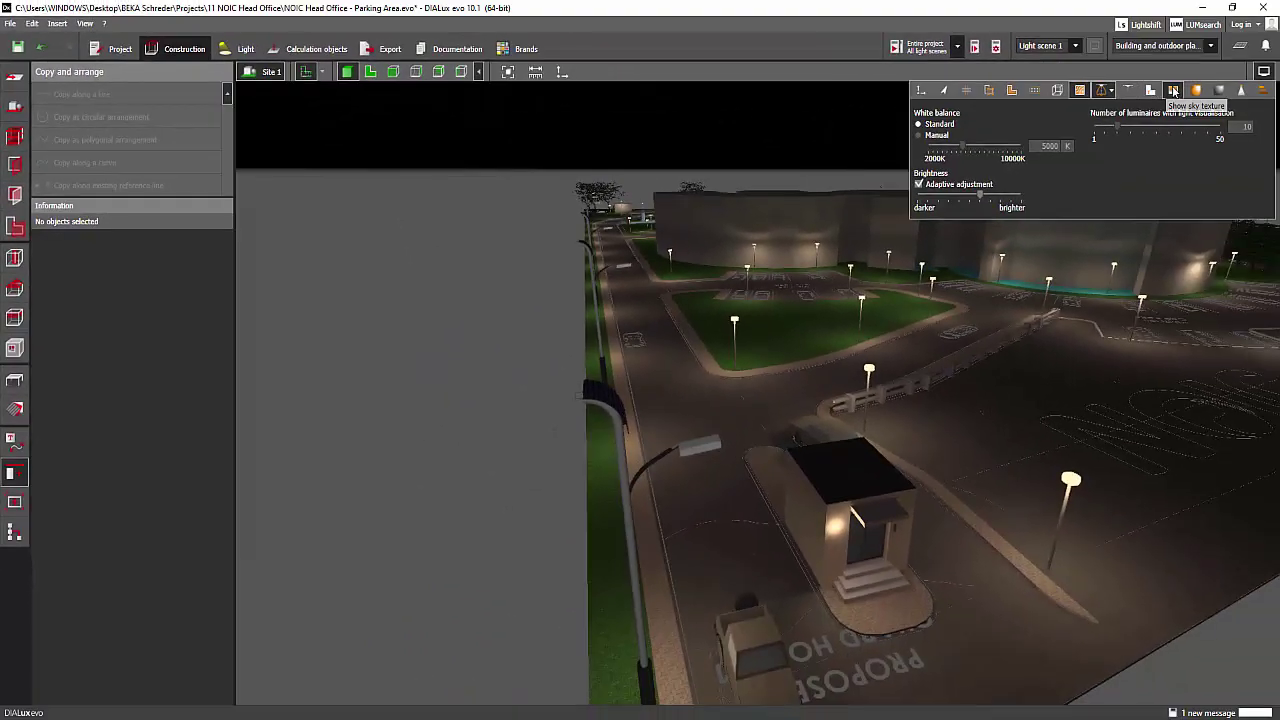
click(1174, 92)
Step: Examine in 3D how the pole arms line up with the luminaires along the boundary road
drag(444, 329, 918, 378)
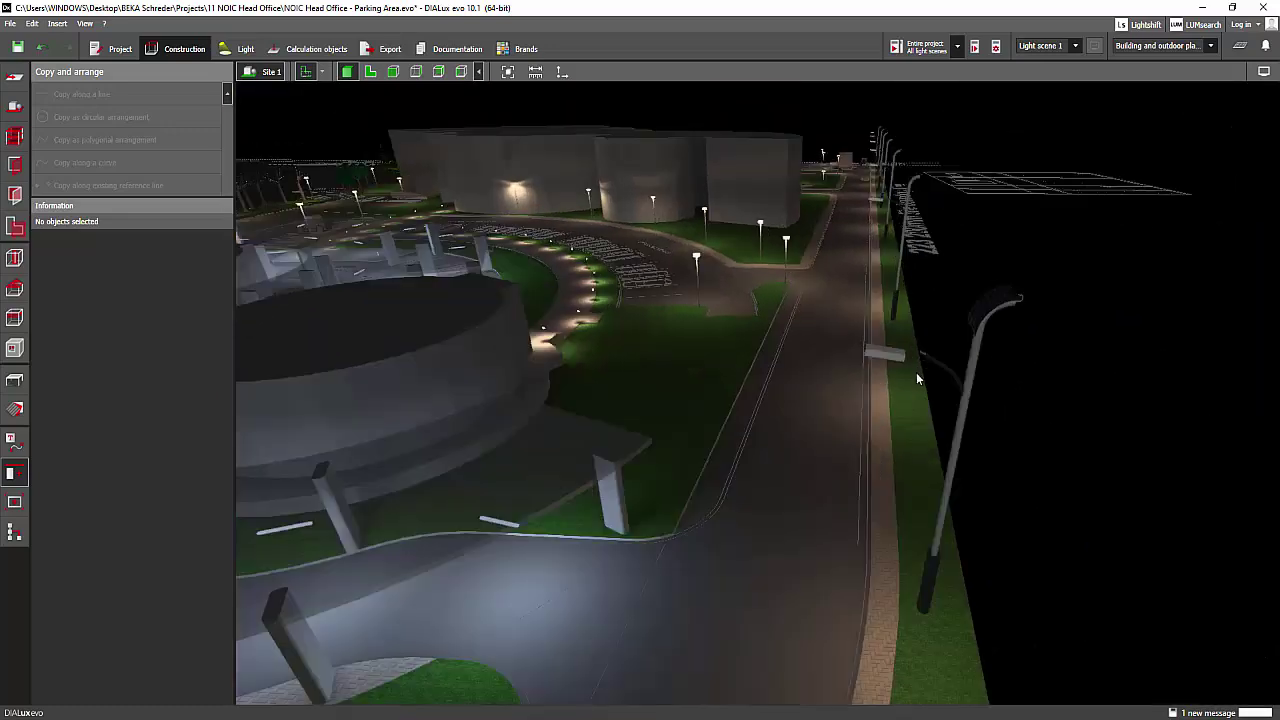
scroll(916, 357, up, 3)
scroll(917, 358, down, 3)
middle_drag(914, 358, 904, 351)
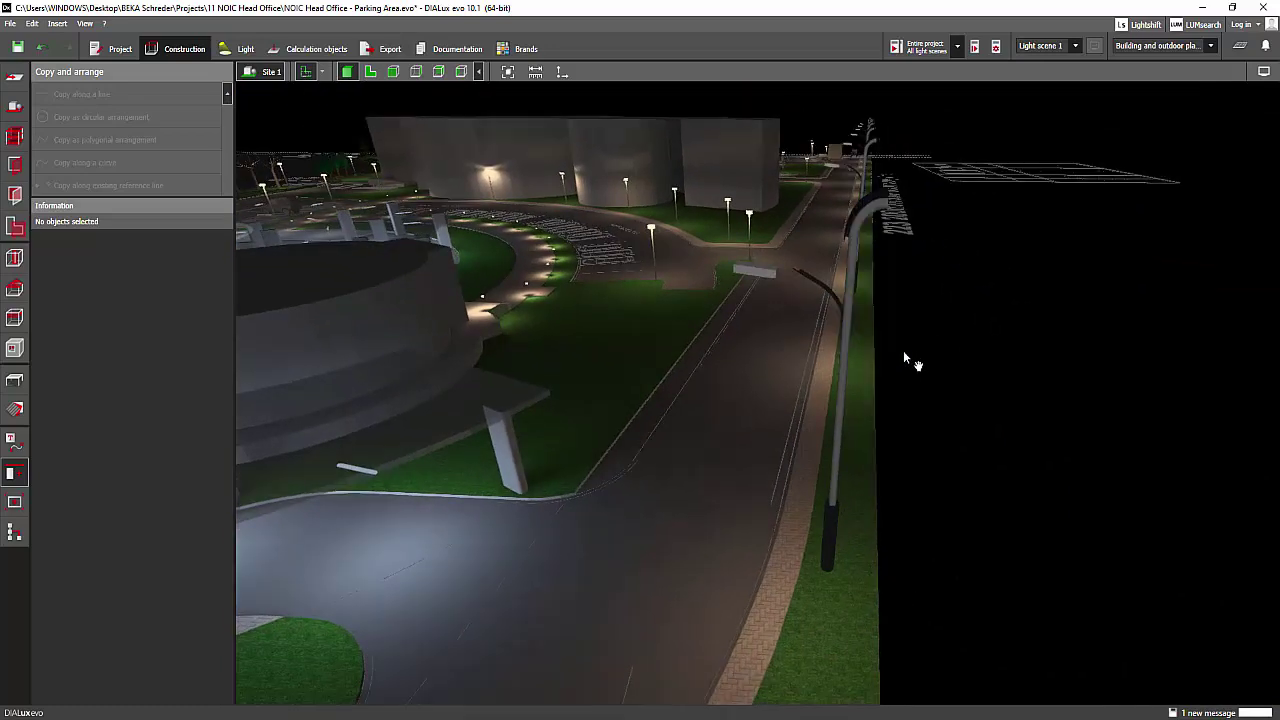
right_drag(767, 323, 771, 321)
scroll(770, 319, down, 2)
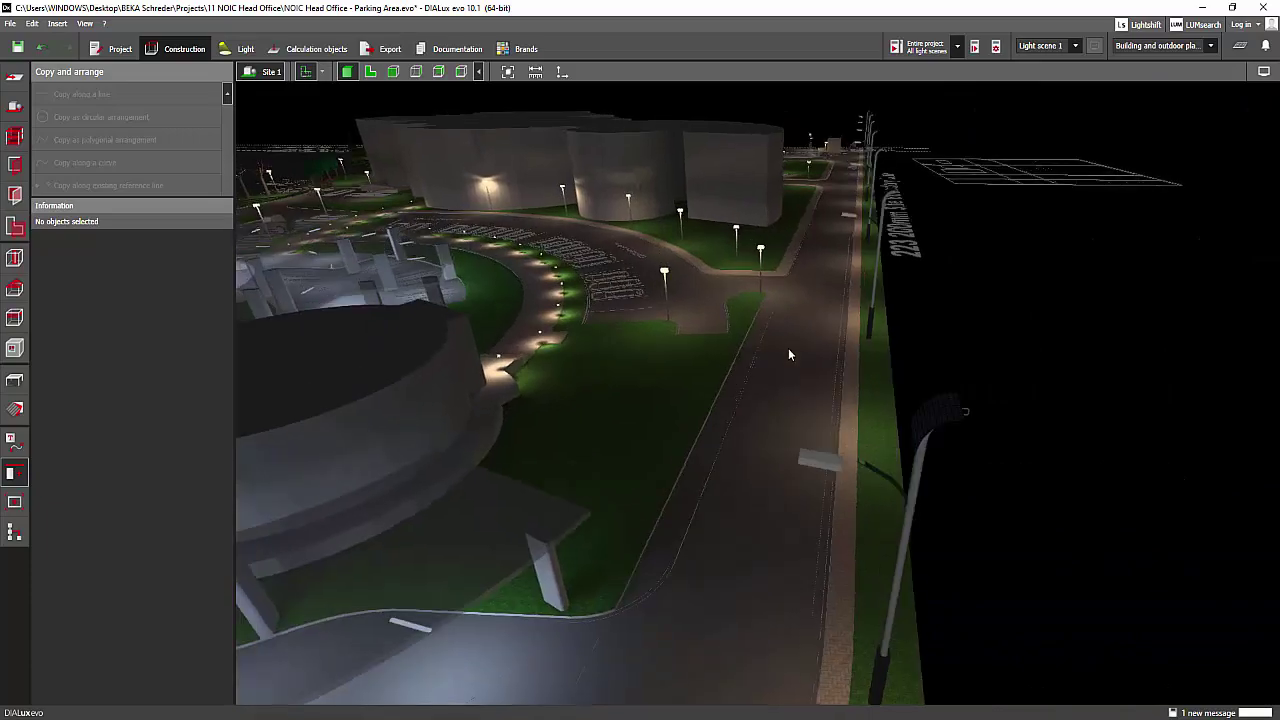
scroll(866, 460, down, 2)
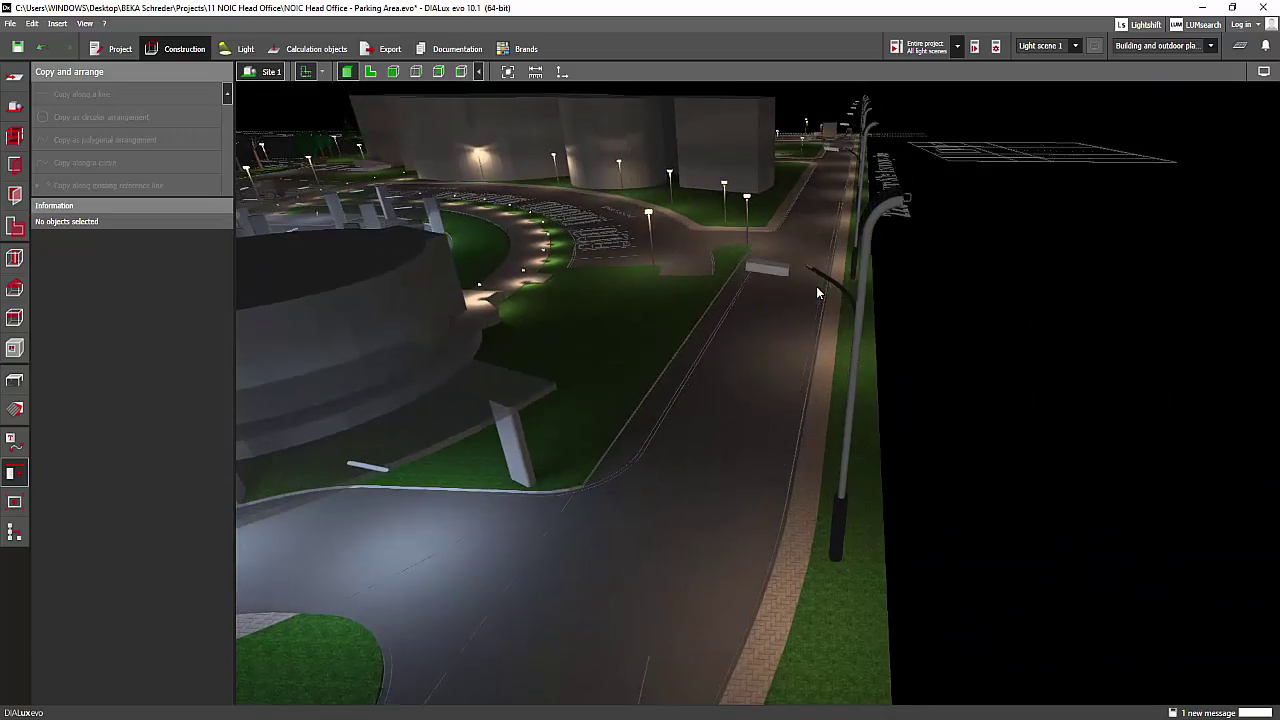
Step: Move the road luminaire line in the floor plan towards the pole arms to close the gap, and check it in 3D
click(372, 74)
scroll(651, 430, up, 5)
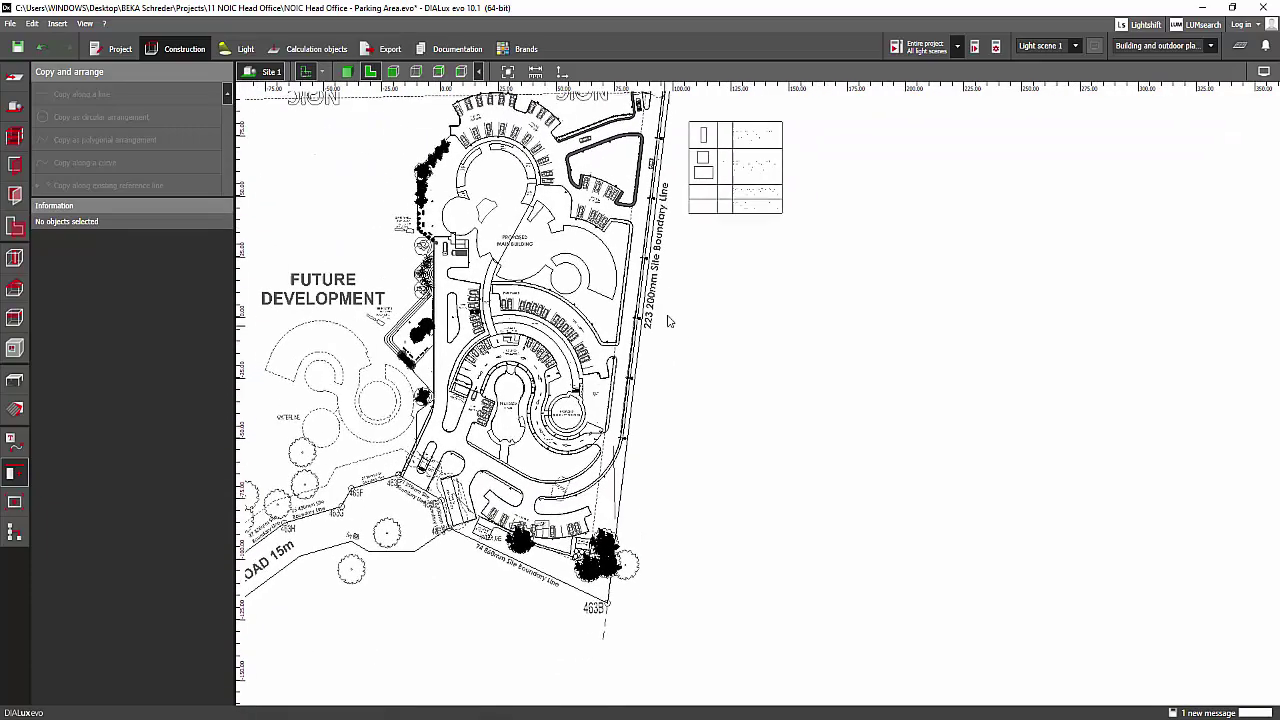
scroll(651, 430, up, 4)
click(590, 276)
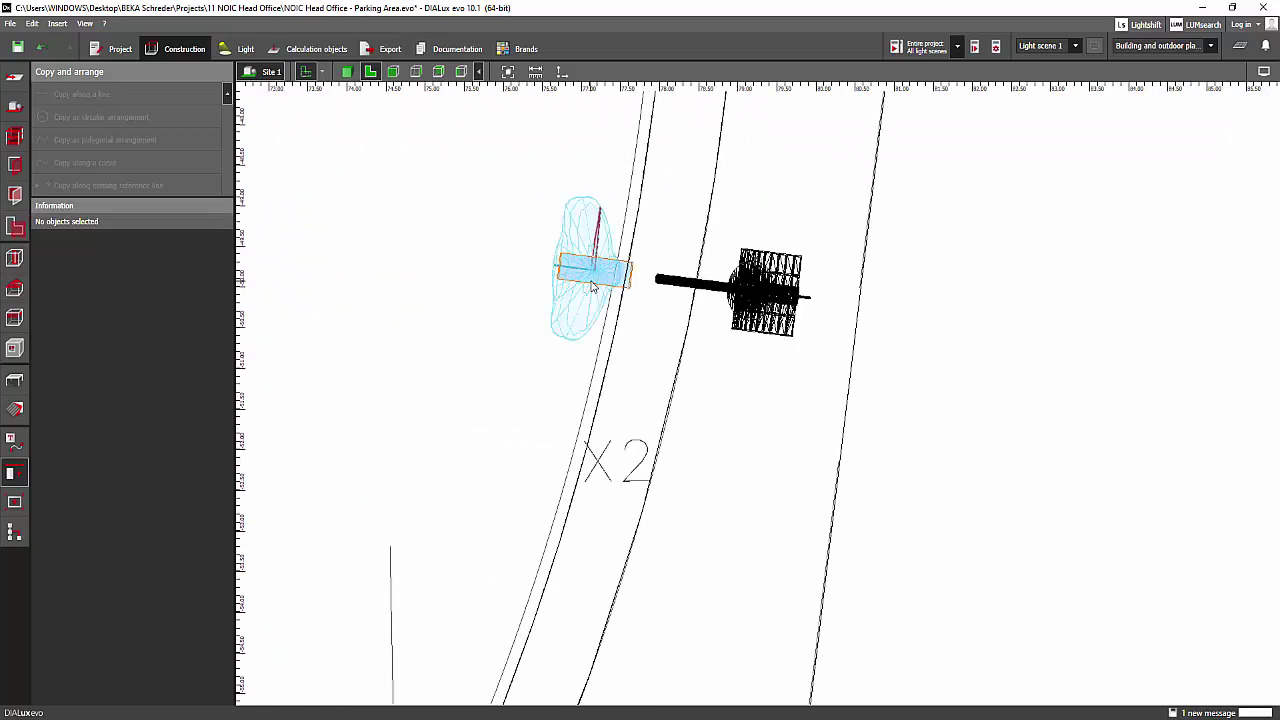
right_click(590, 280)
click(624, 314)
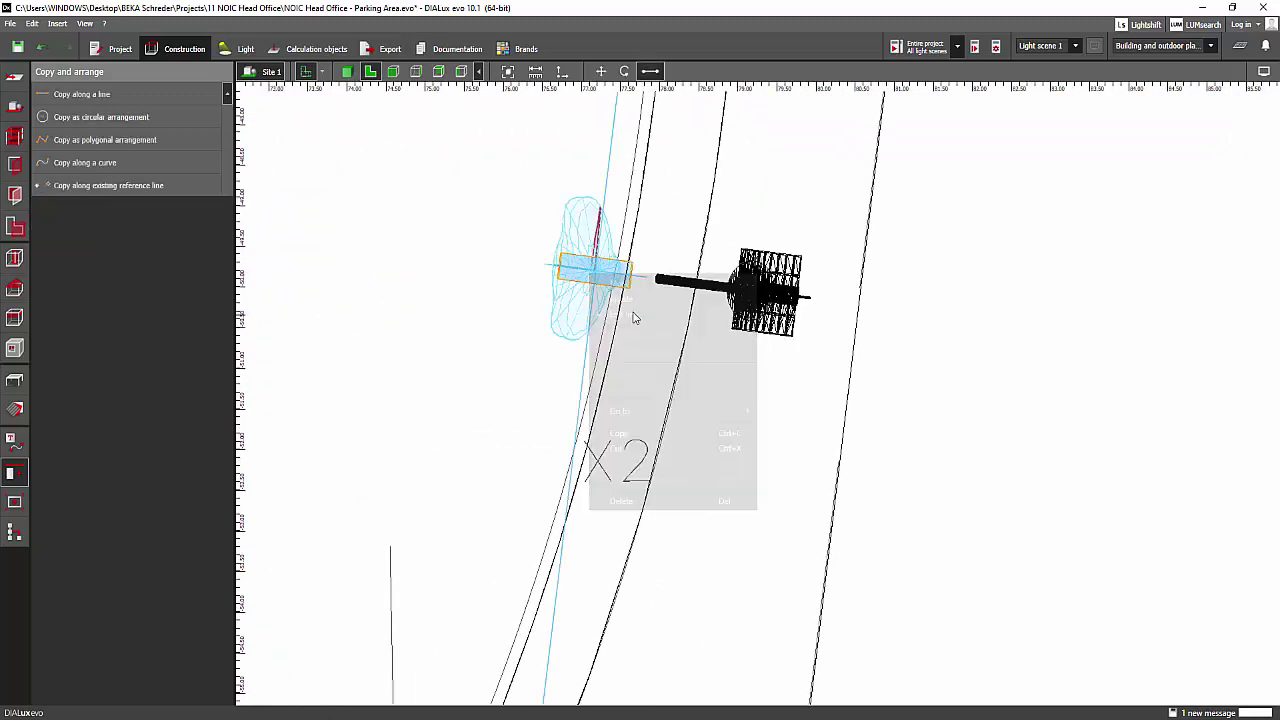
scroll(640, 400, down, 2)
scroll(591, 531, up, 2)
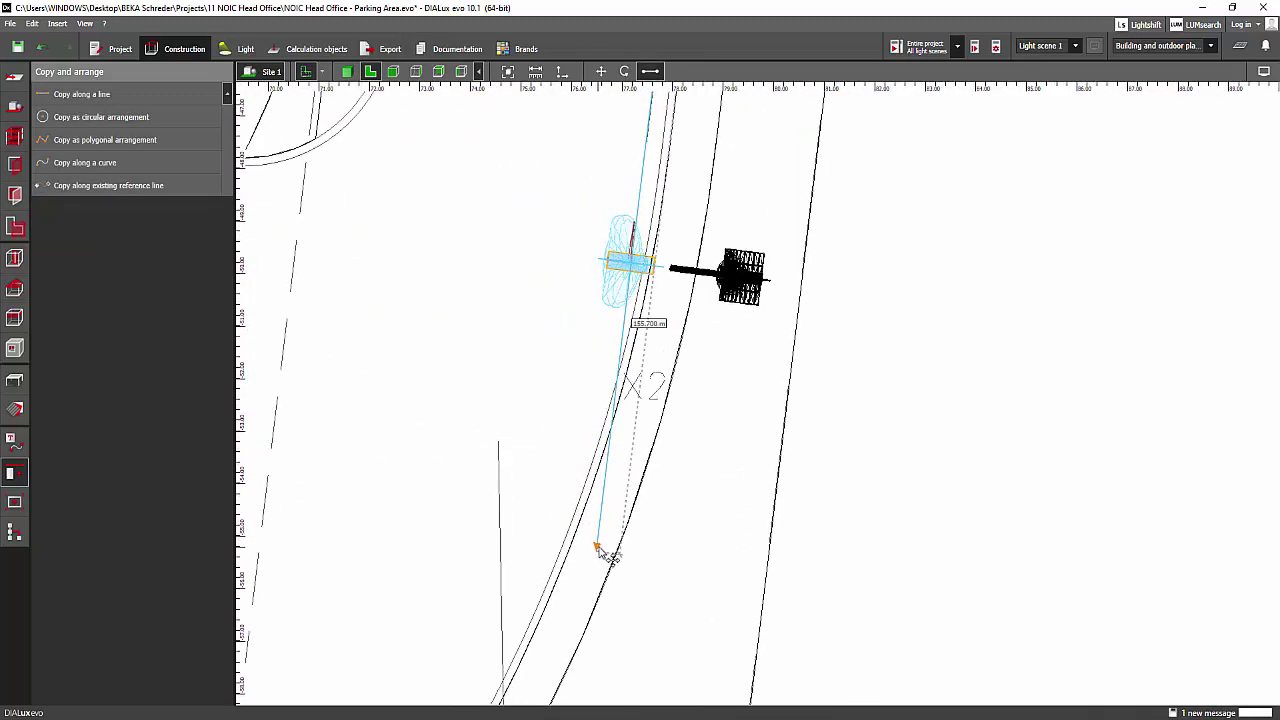
click(900, 415)
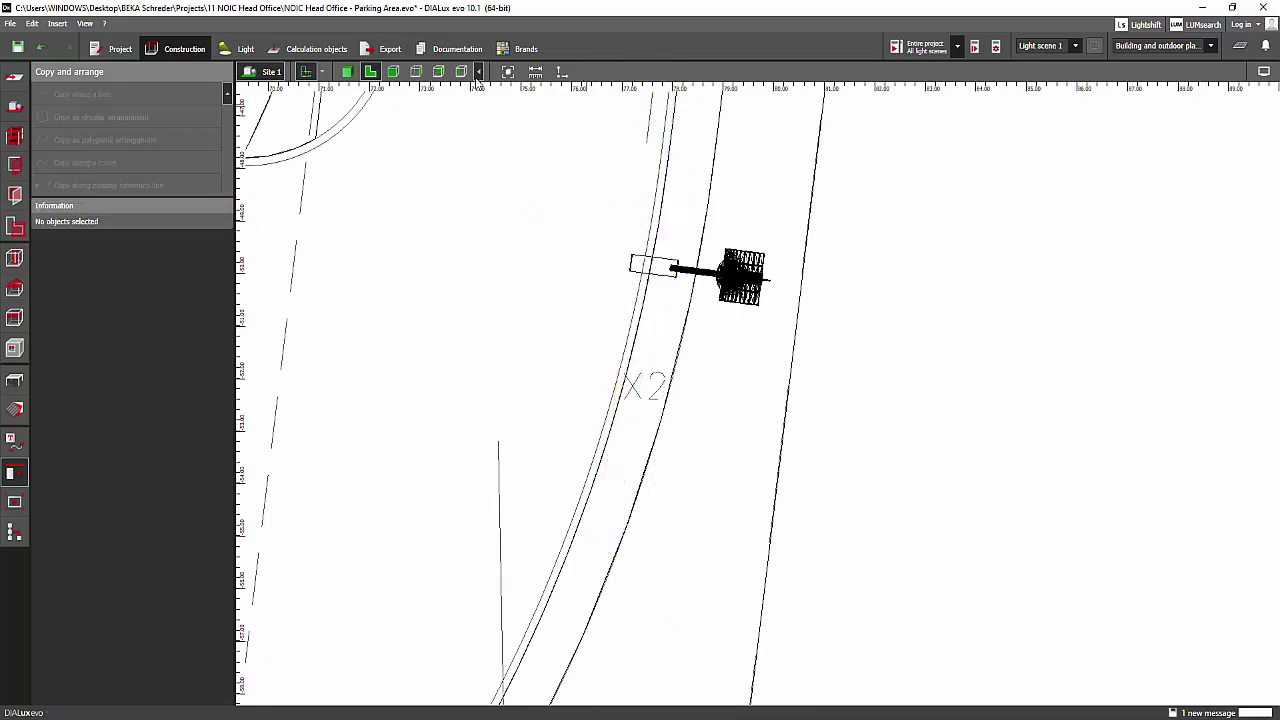
click(347, 72)
middle_drag(567, 296, 816, 202)
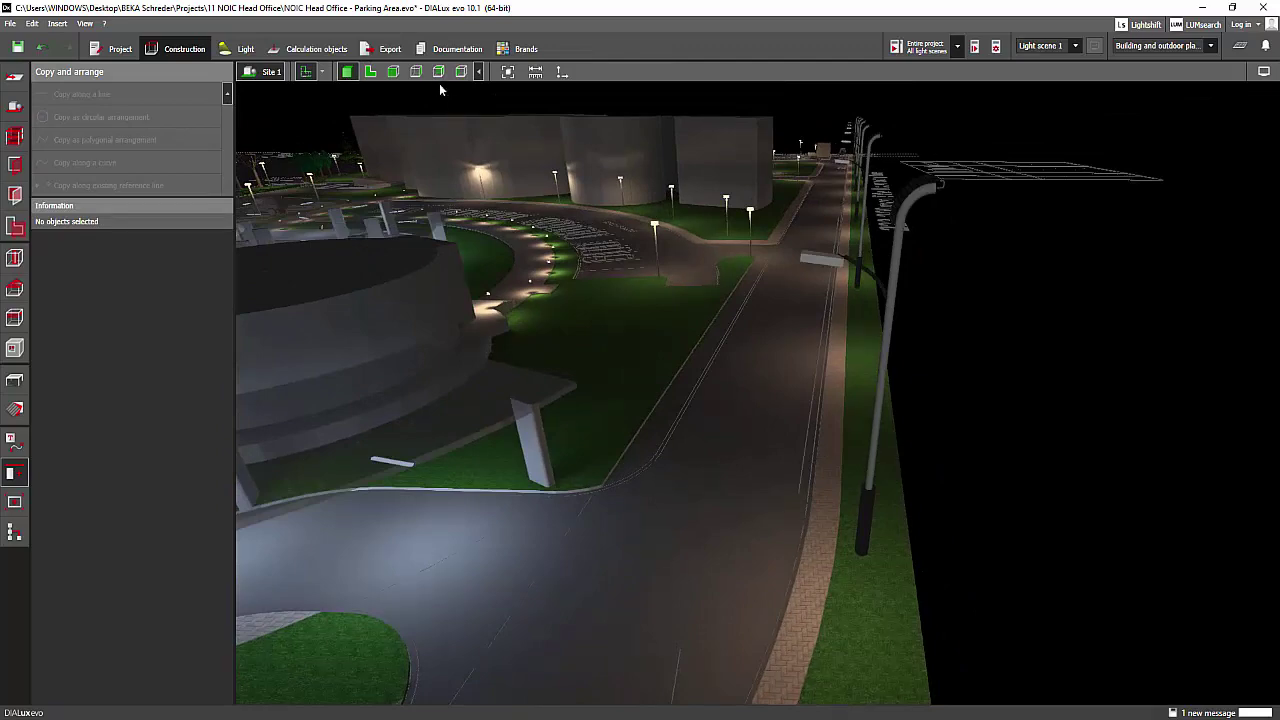
Step: Select the six solar pole copies in the front elevation and set their height to 9.4 m
click(398, 73)
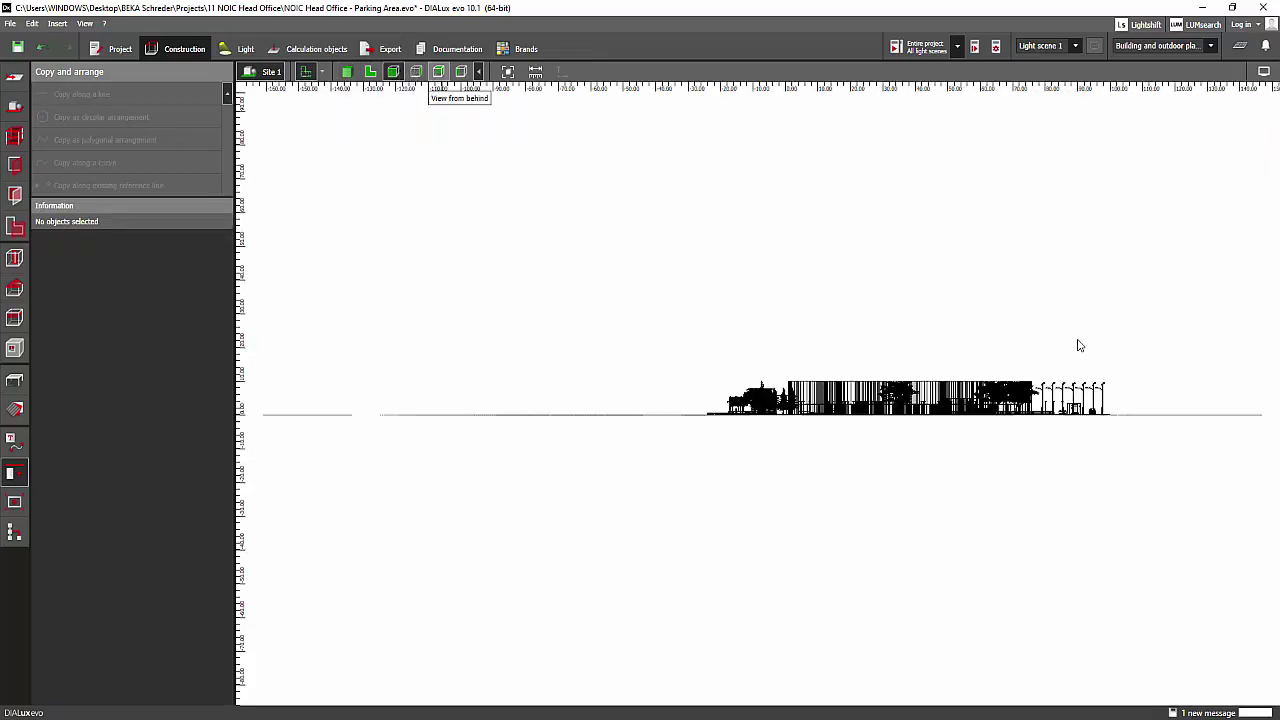
scroll(776, 330, up, 5)
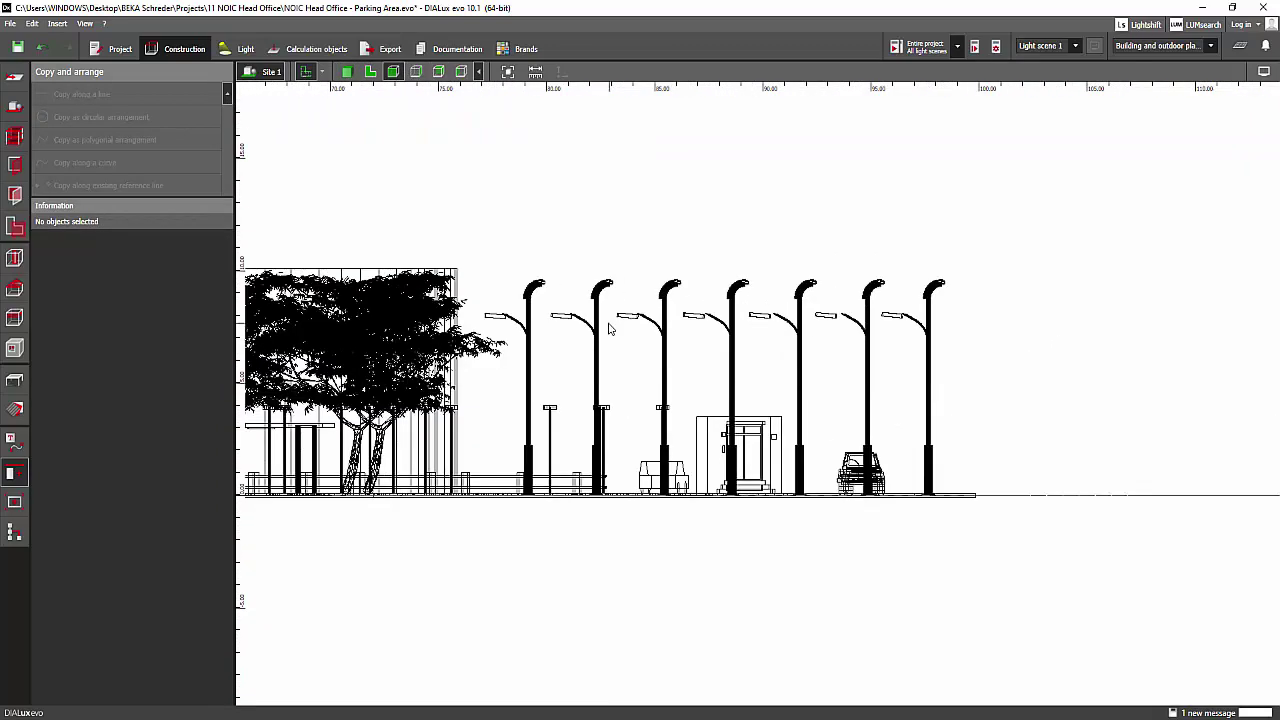
scroll(609, 329, up, 2)
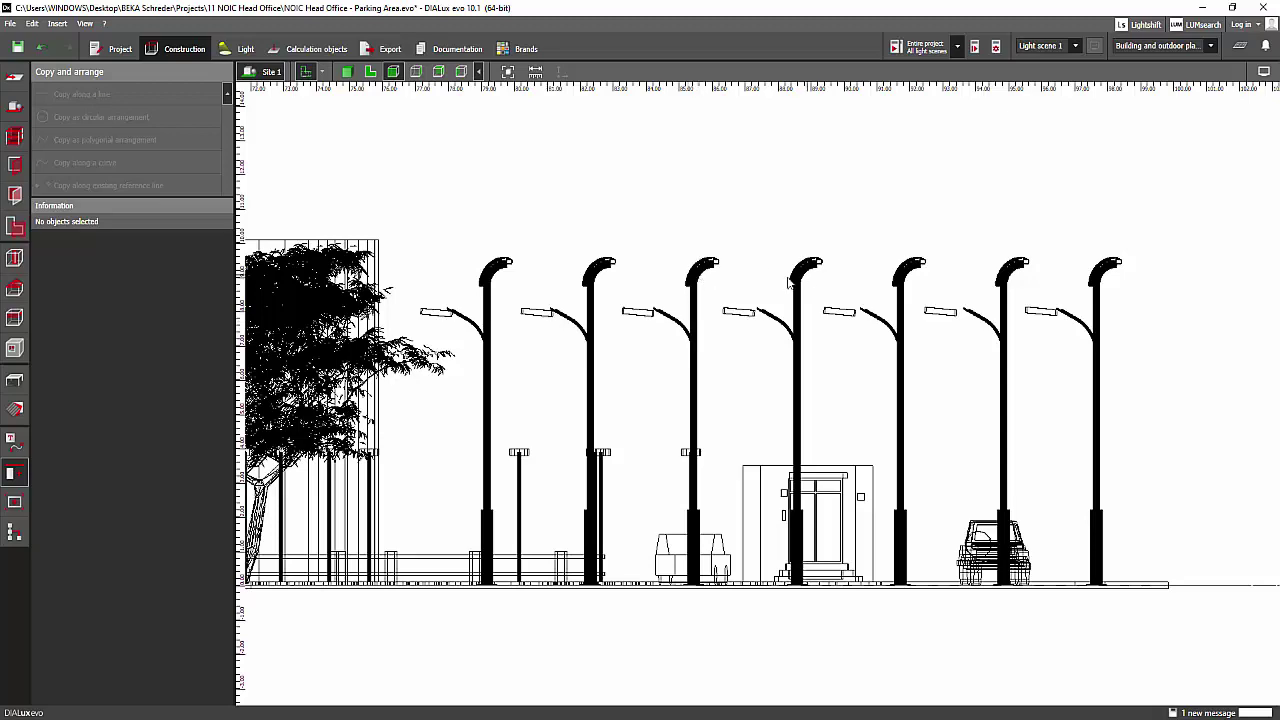
middle_drag(562, 284, 622, 283)
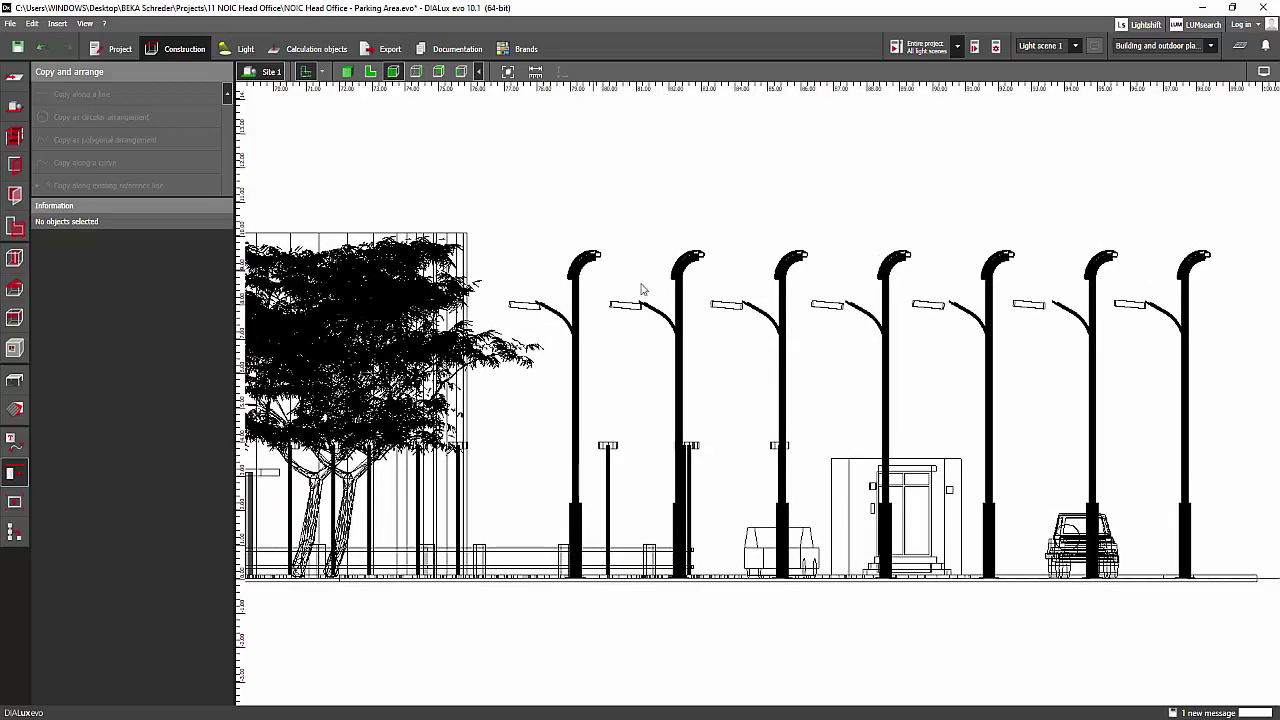
drag(1220, 272, 612, 145)
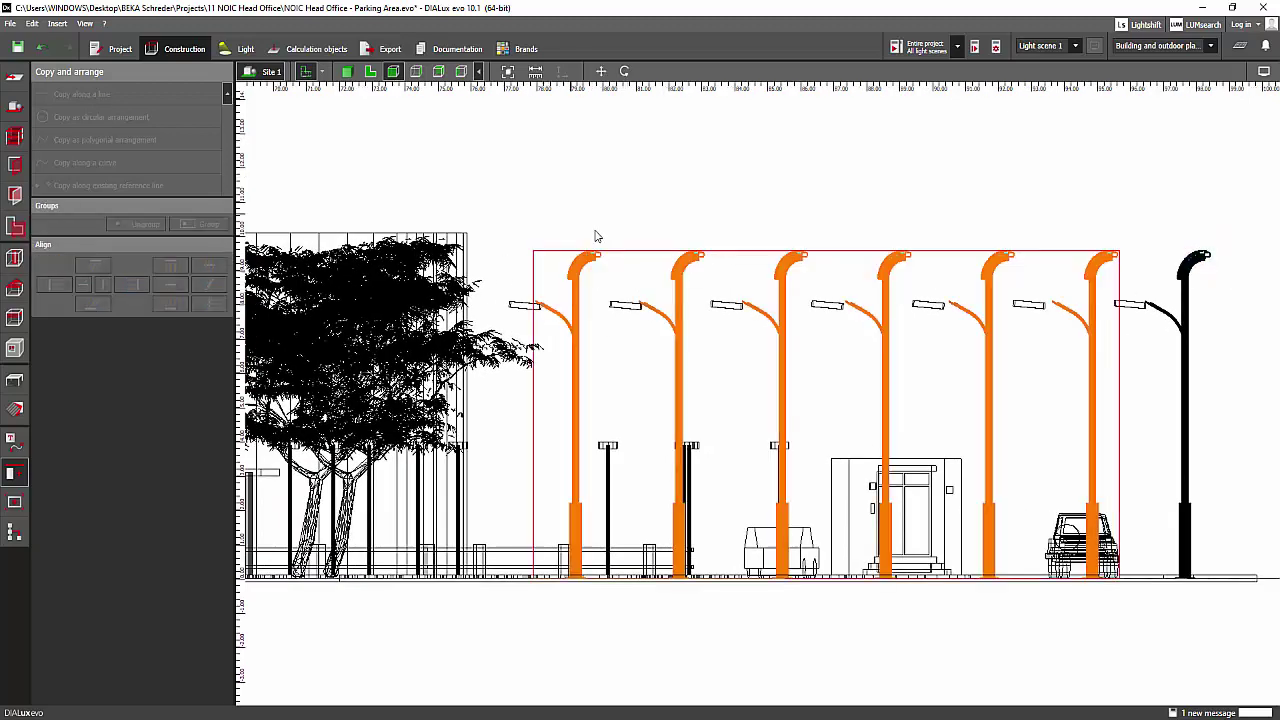
right_click(787, 270)
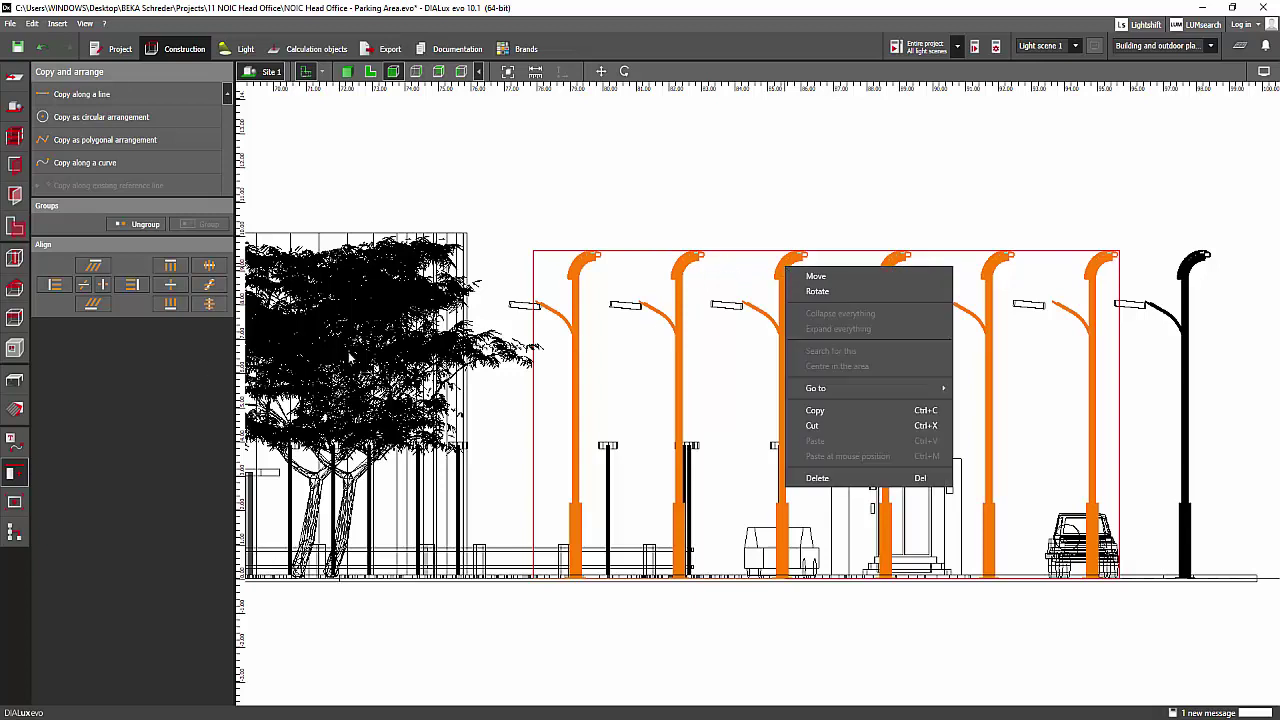
click(12, 384)
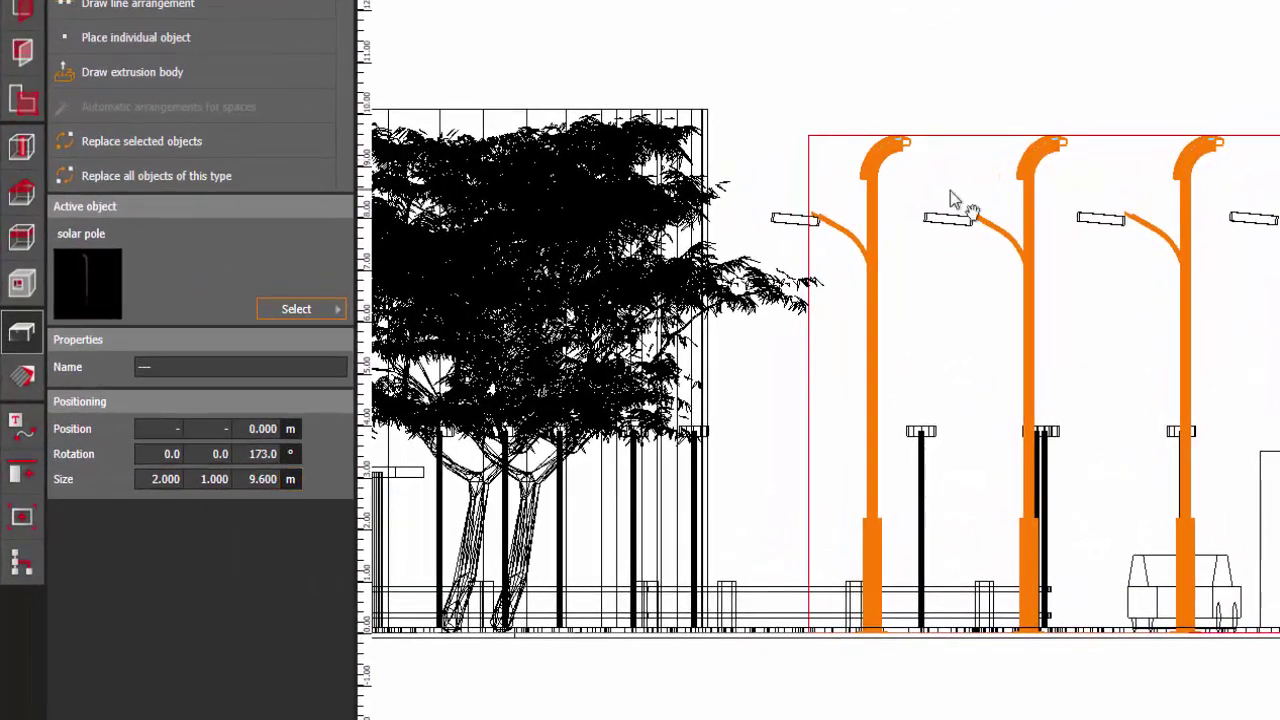
middle_drag(960, 200, 813, 154)
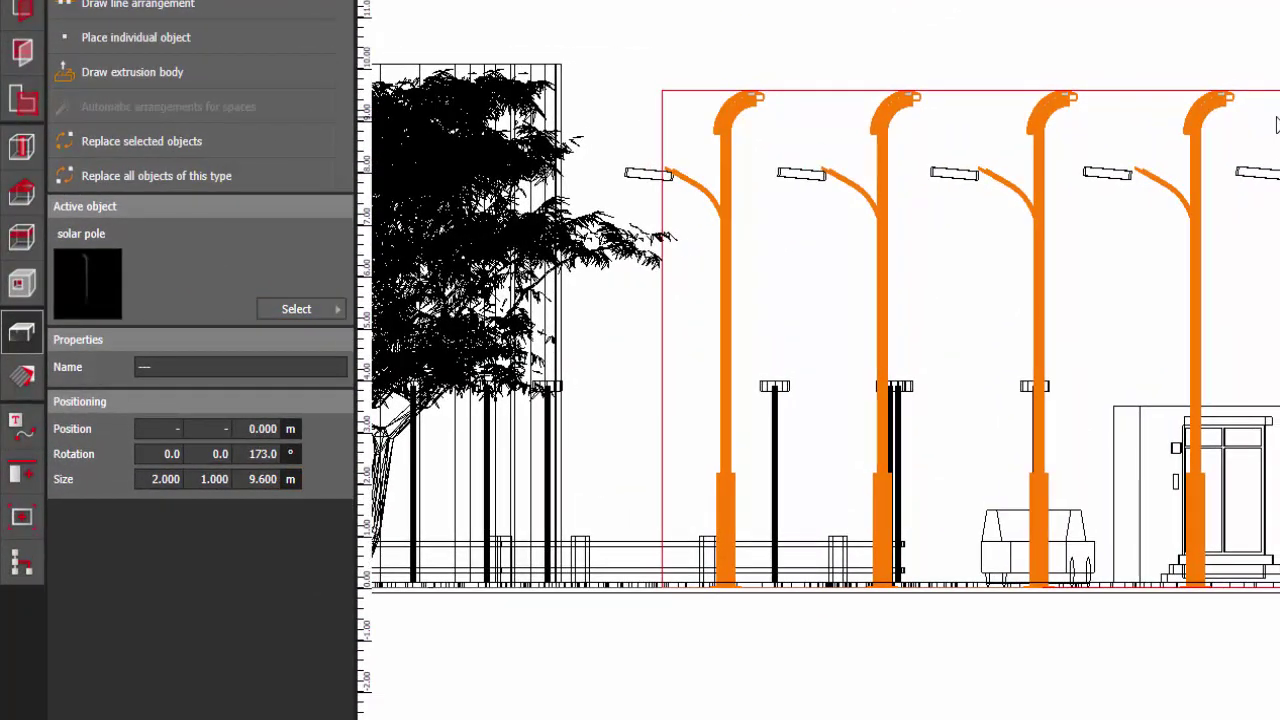
click(262, 479)
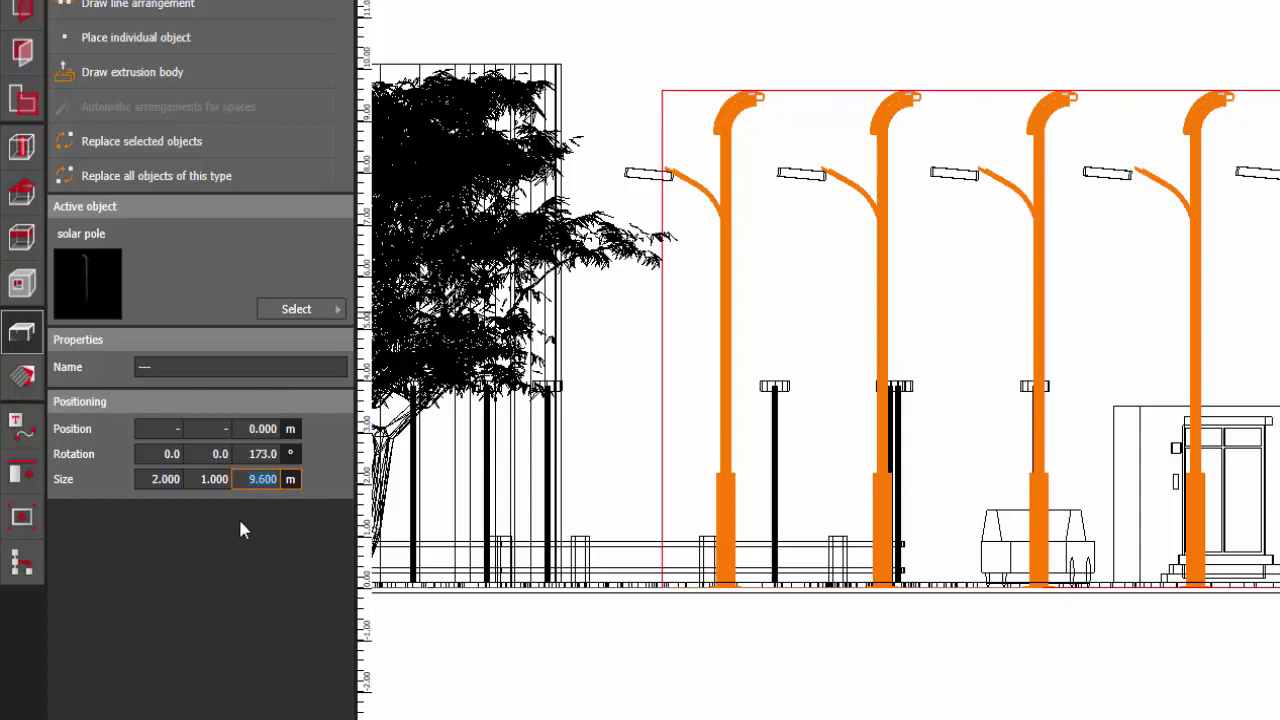
text(9)
key(Return)
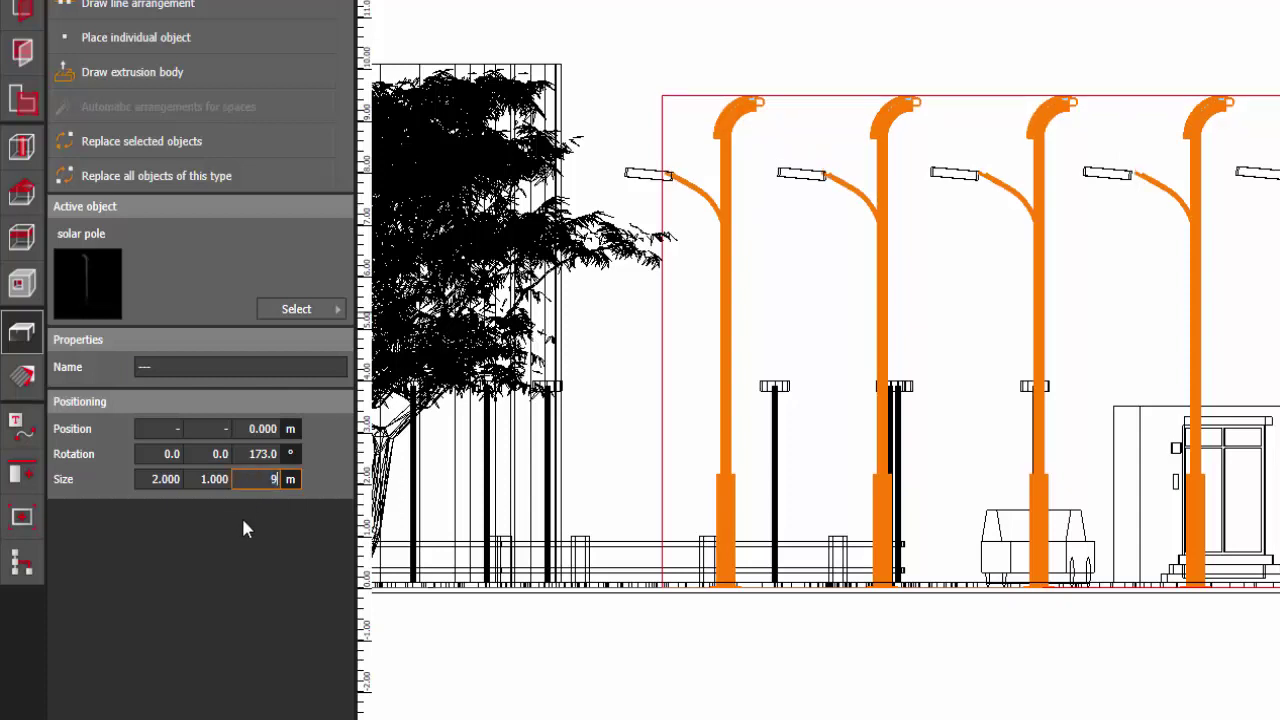
text(9.4)
key(Return)
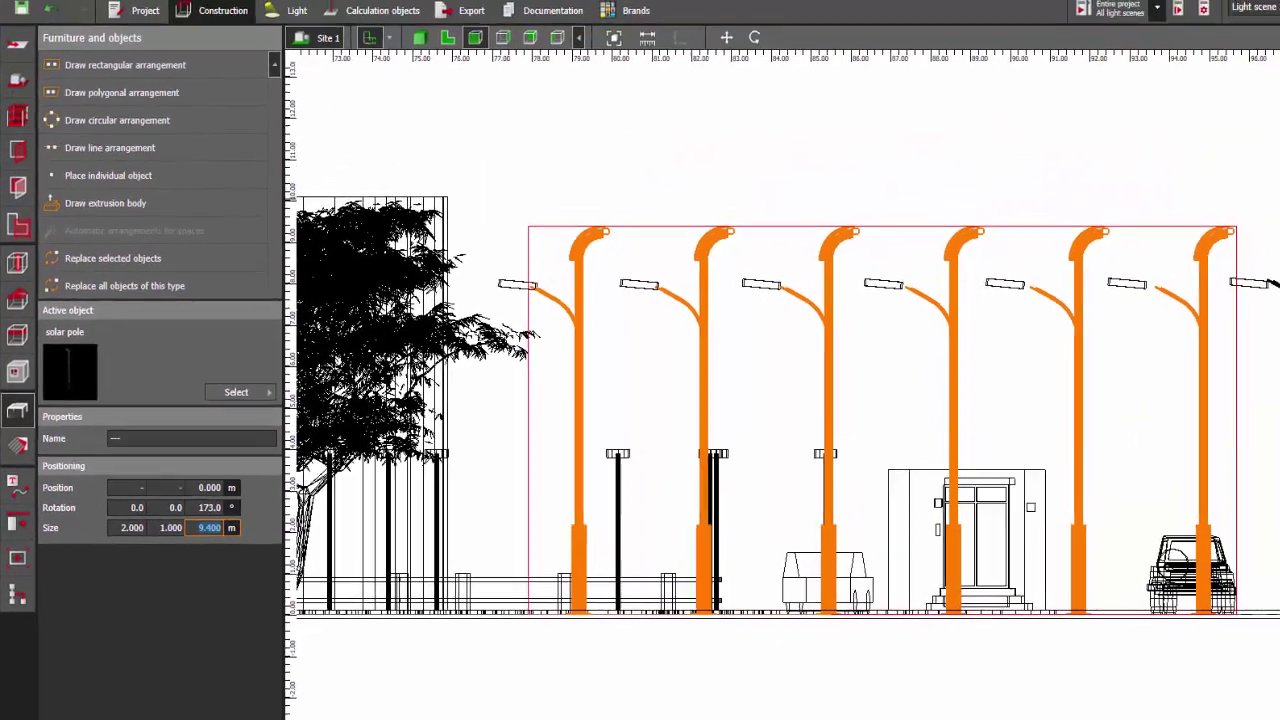
Step: Set the height of the remaining original solar pole at the end of the row to 9.4 m and deselect it
drag(1218, 235, 1257, 294)
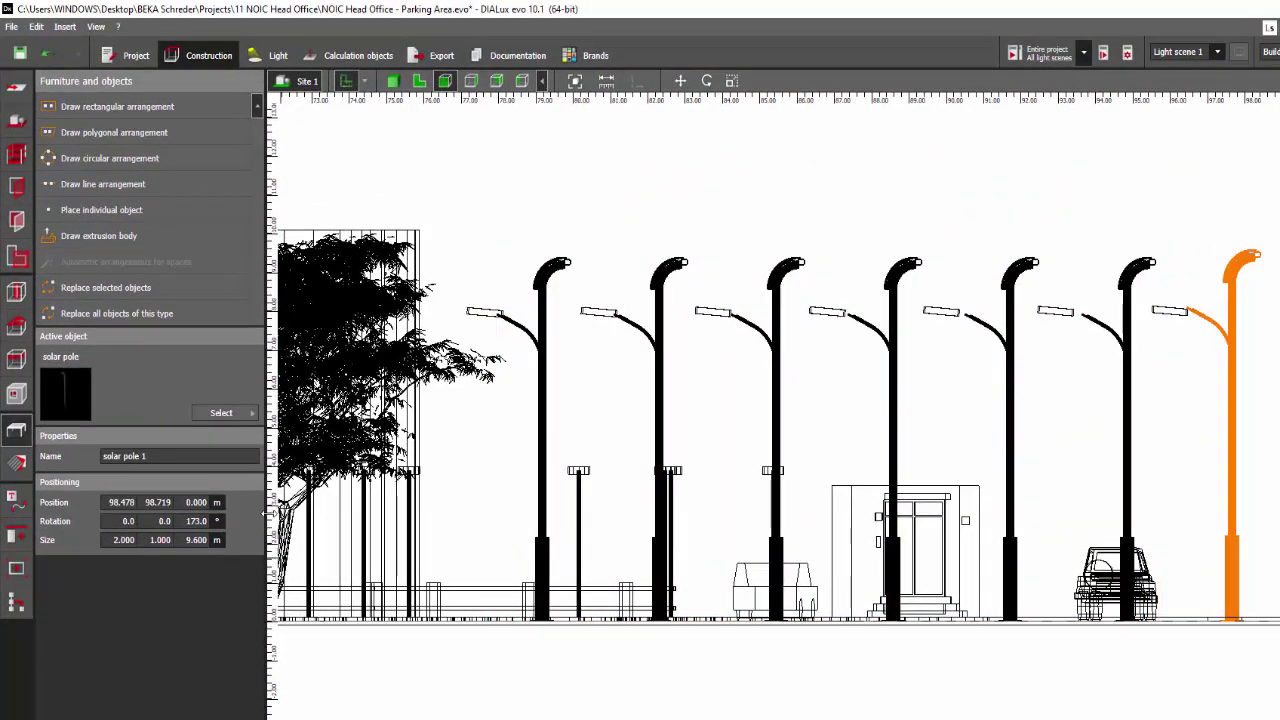
text(9.)
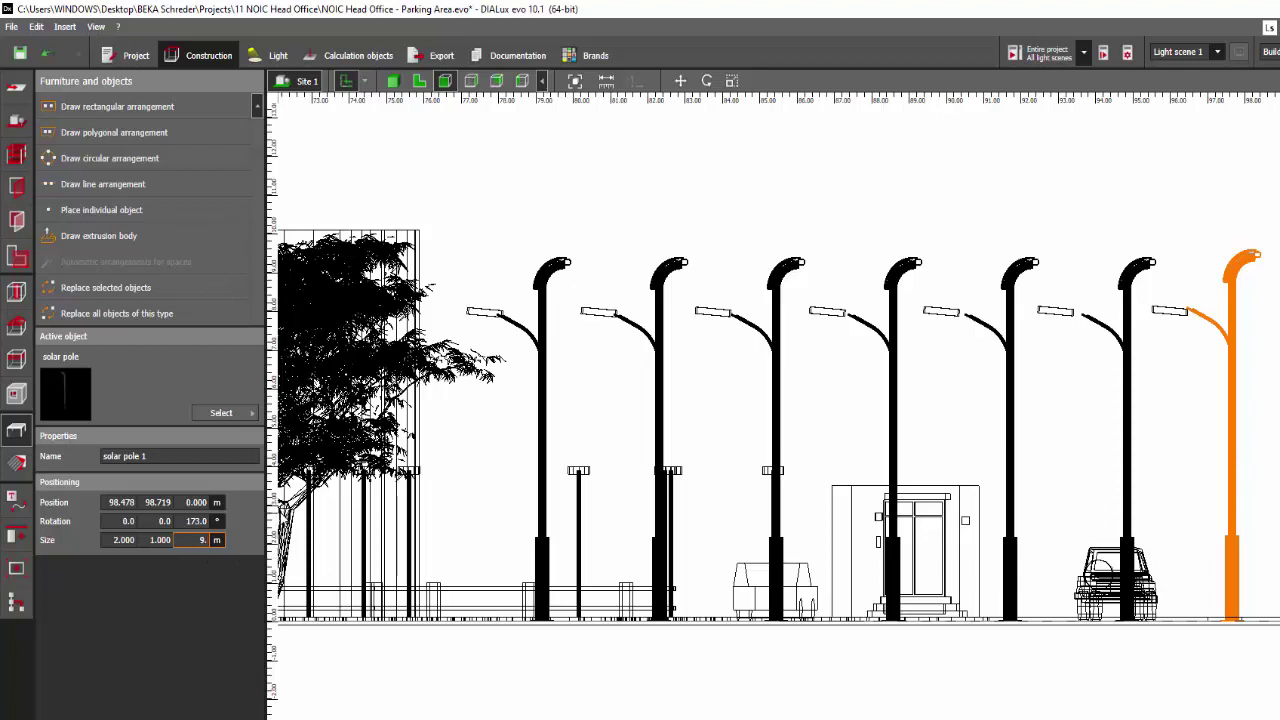
text(4)
key(Return)
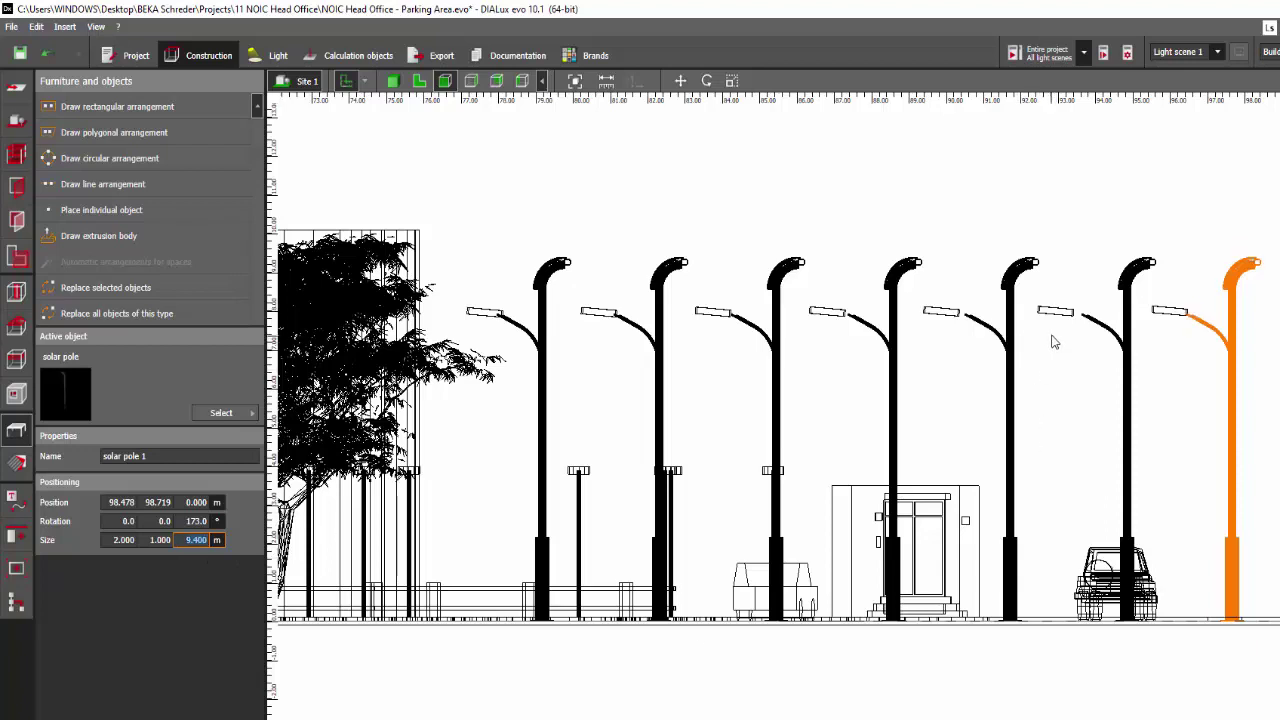
click(923, 196)
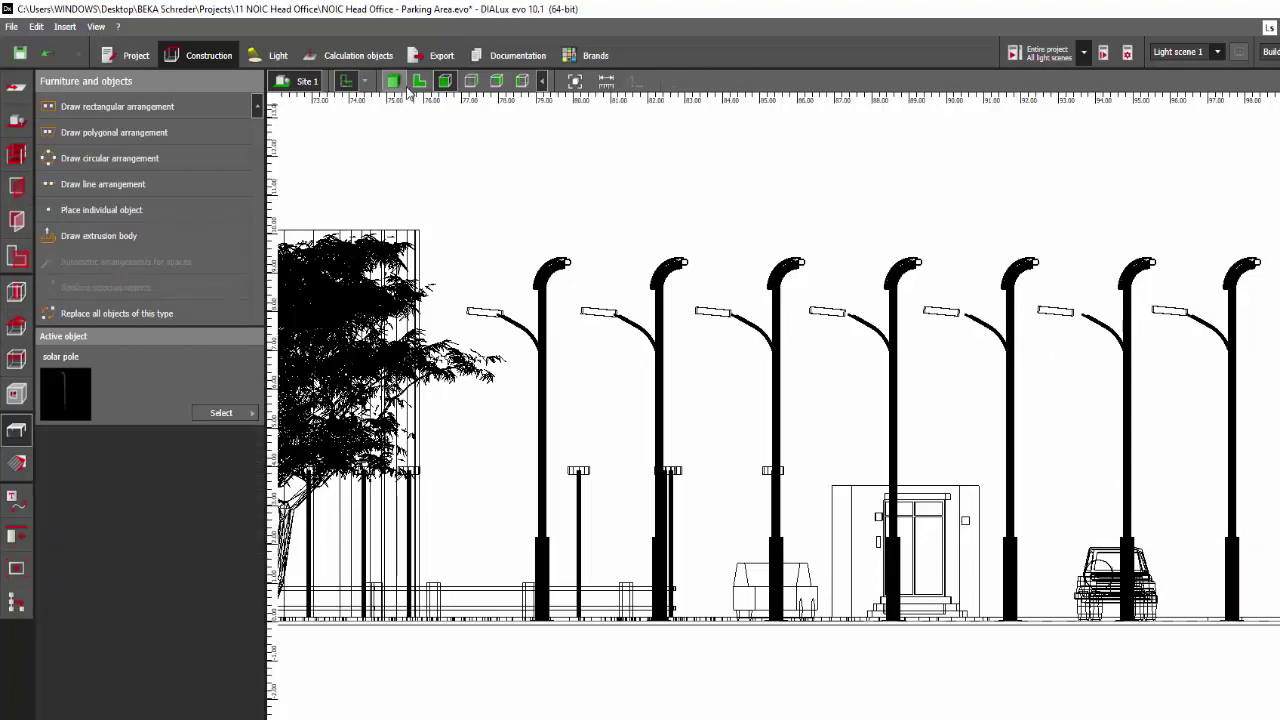
Step: Return to the 3D view, recalculate all light scenes of the entire project, and dismiss the save reminder
click(394, 82)
right_drag(554, 229, 493, 222)
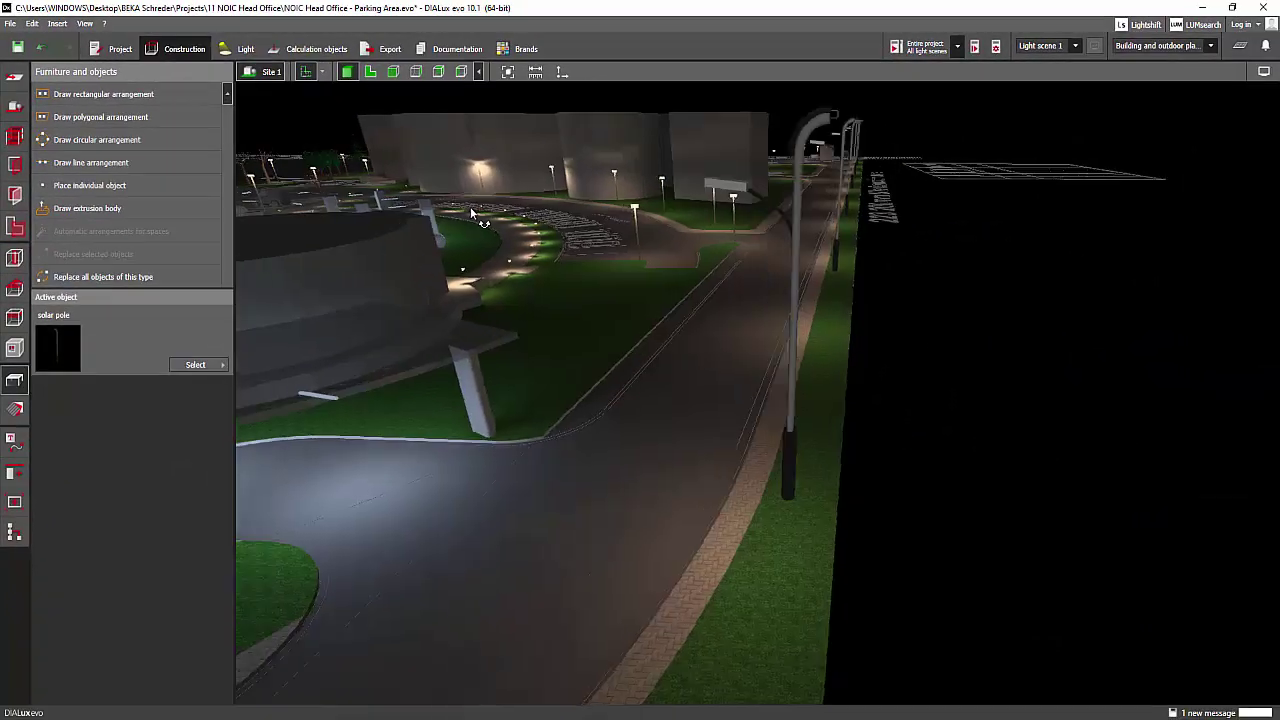
drag(472, 211, 600, 205)
click(920, 46)
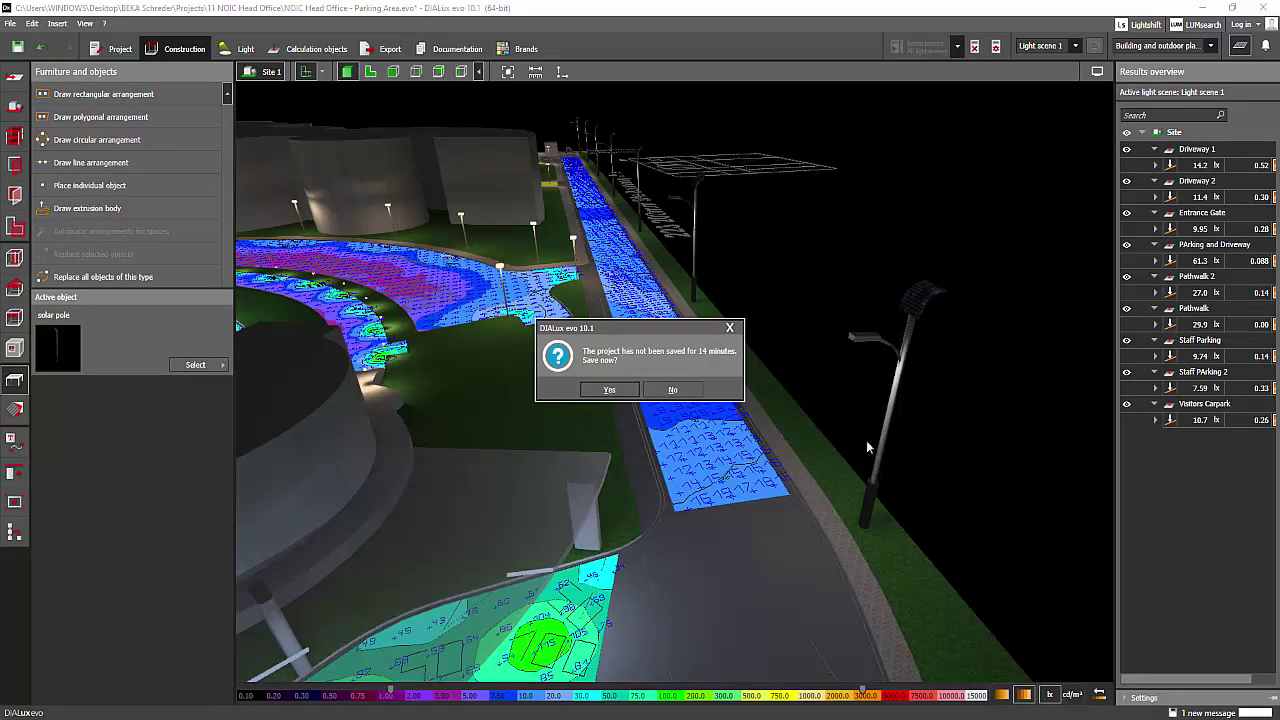
click(731, 327)
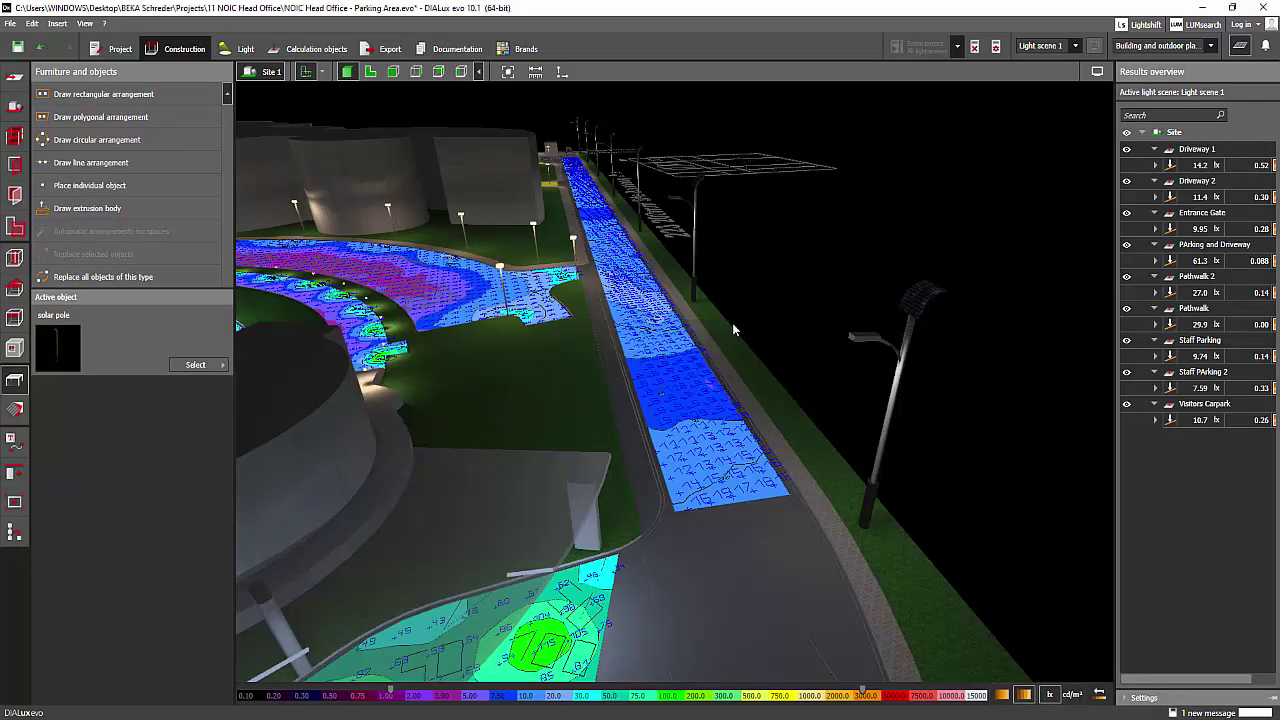
Step: Inspect the calculated illuminance result of Driveway 1 along the boundary road, then hide the results display
mouse_move(804, 293)
right_down()
mouse_move(832, 296)
mouse_move(797, 276)
mouse_move(796, 290)
right_up()
click(1196, 164)
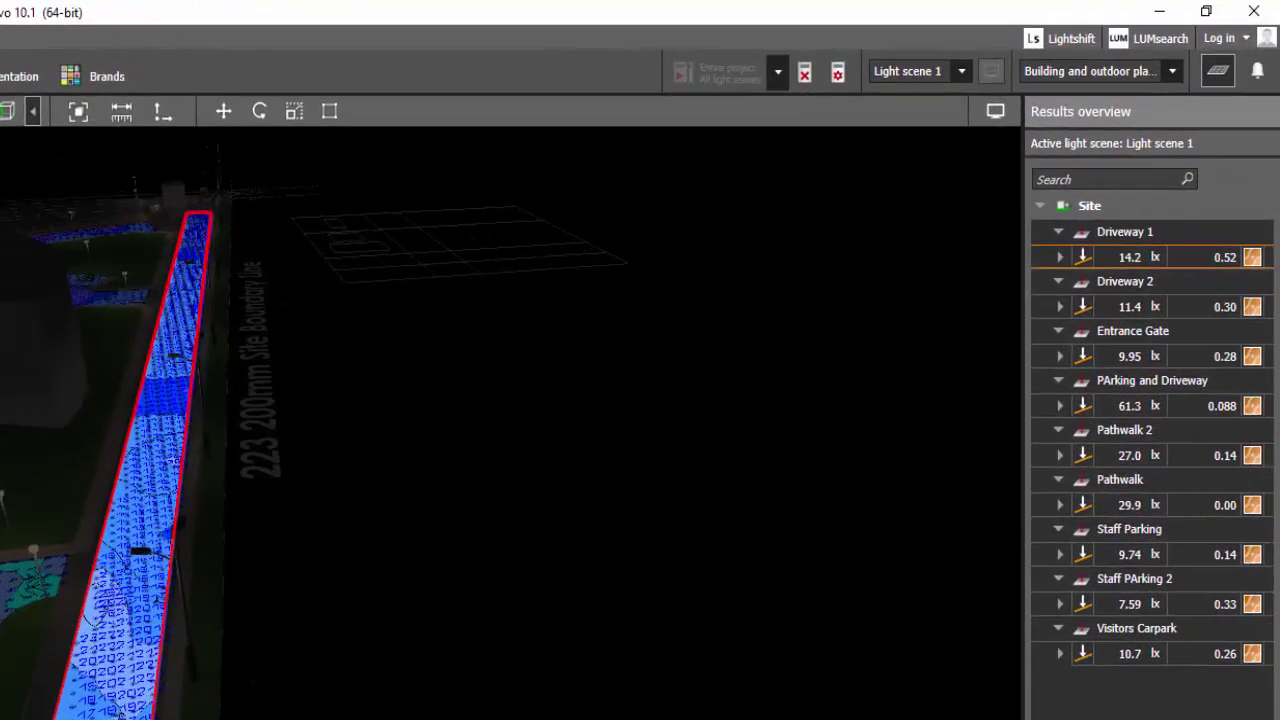
right_drag(472, 594, 505, 668)
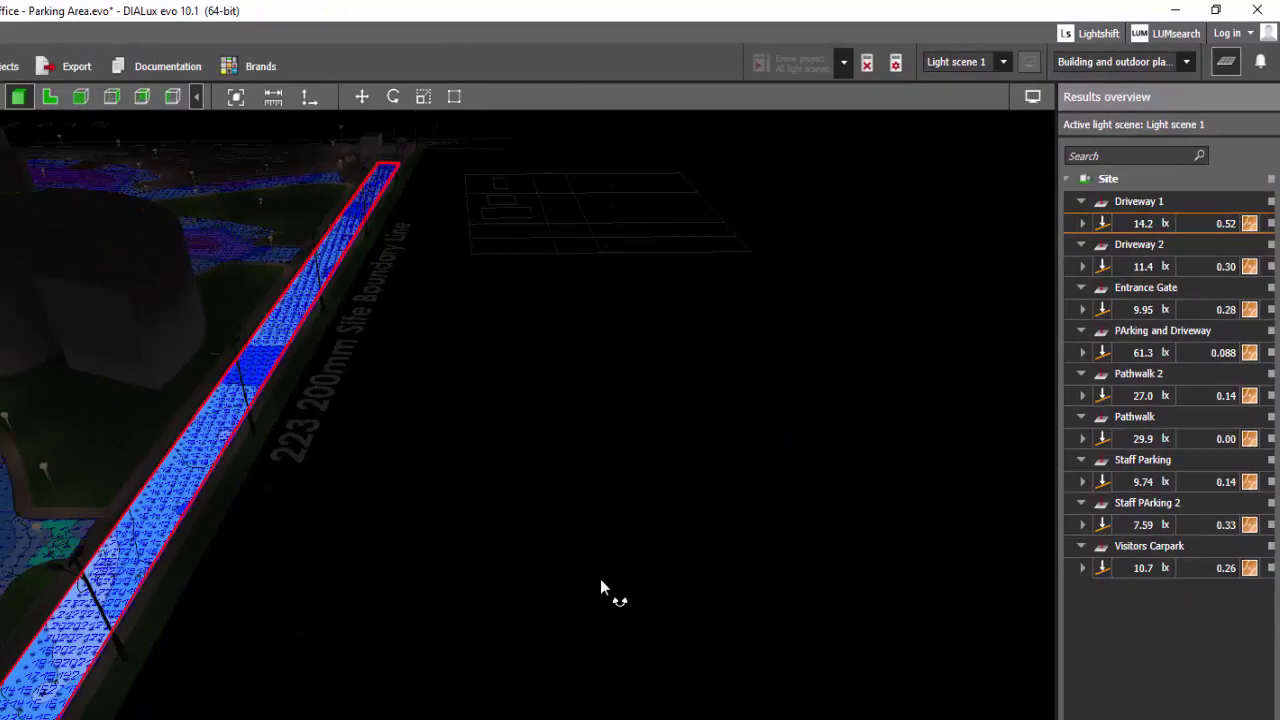
right_drag(600, 579, 788, 590)
click(761, 589)
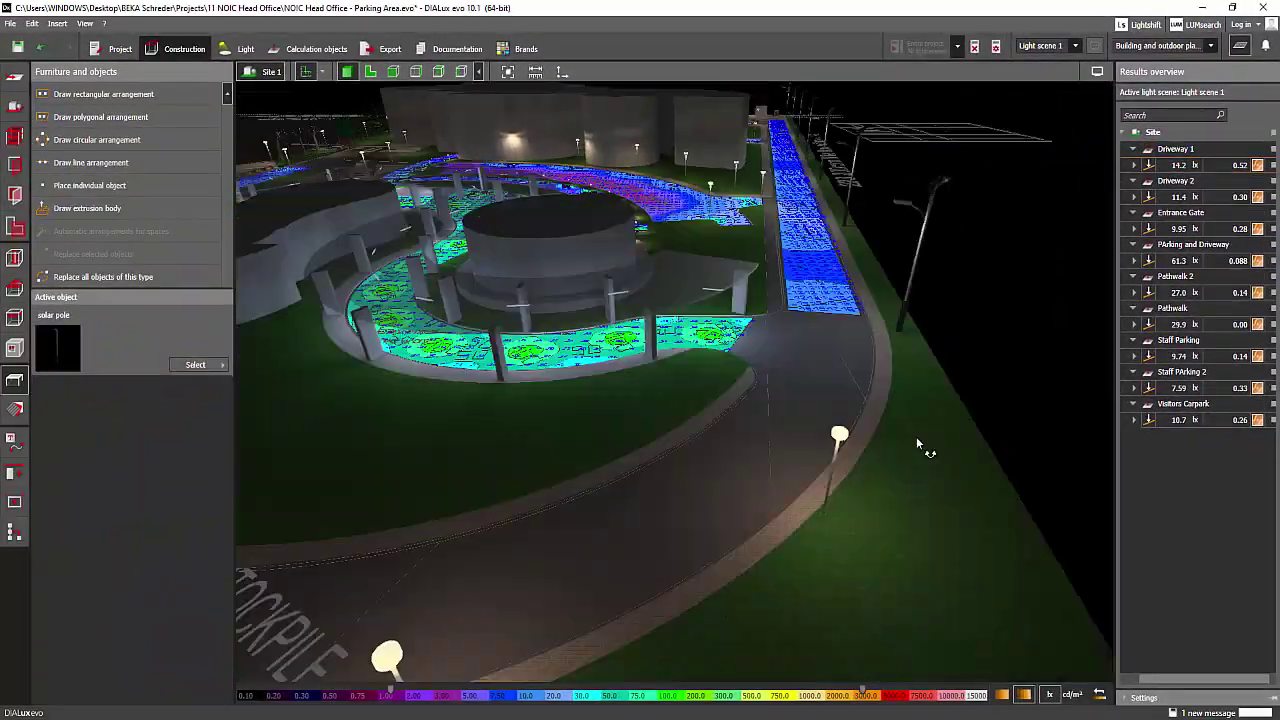
right_drag(917, 443, 877, 411)
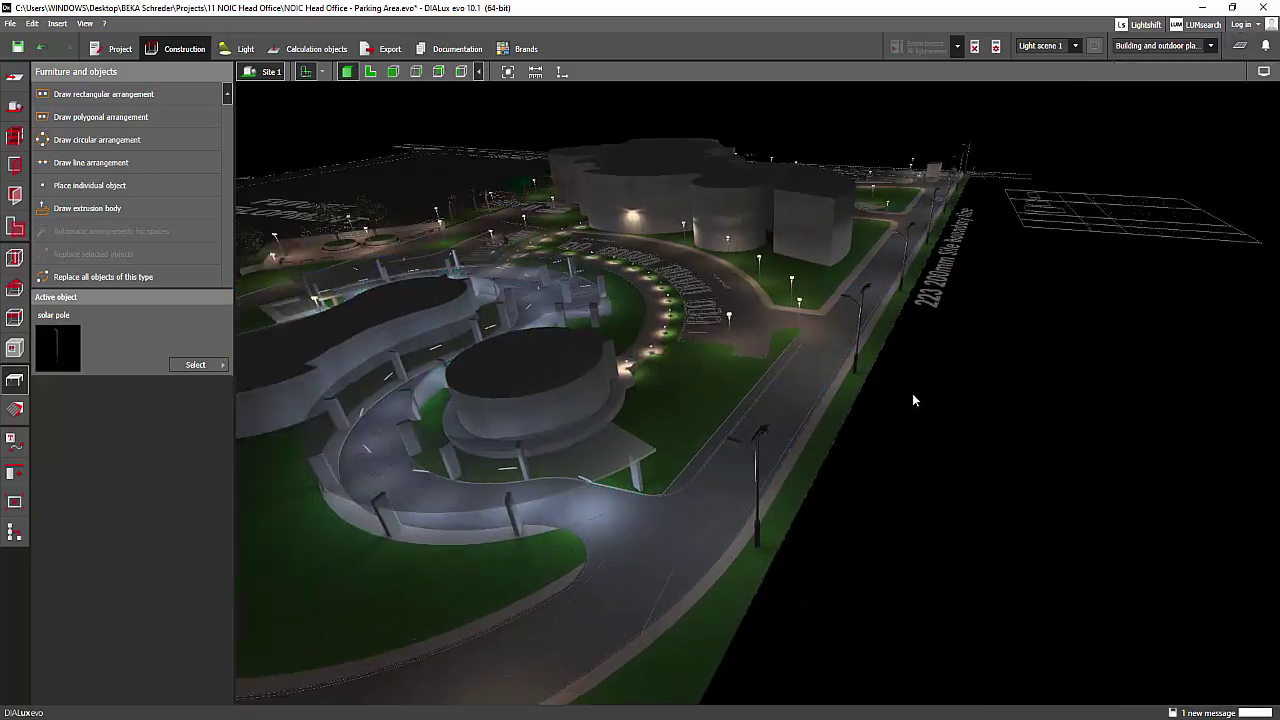
Step: Examine the recalculated boundary road and its solar poles in 3D from several angles
scroll(912, 393, down, 10)
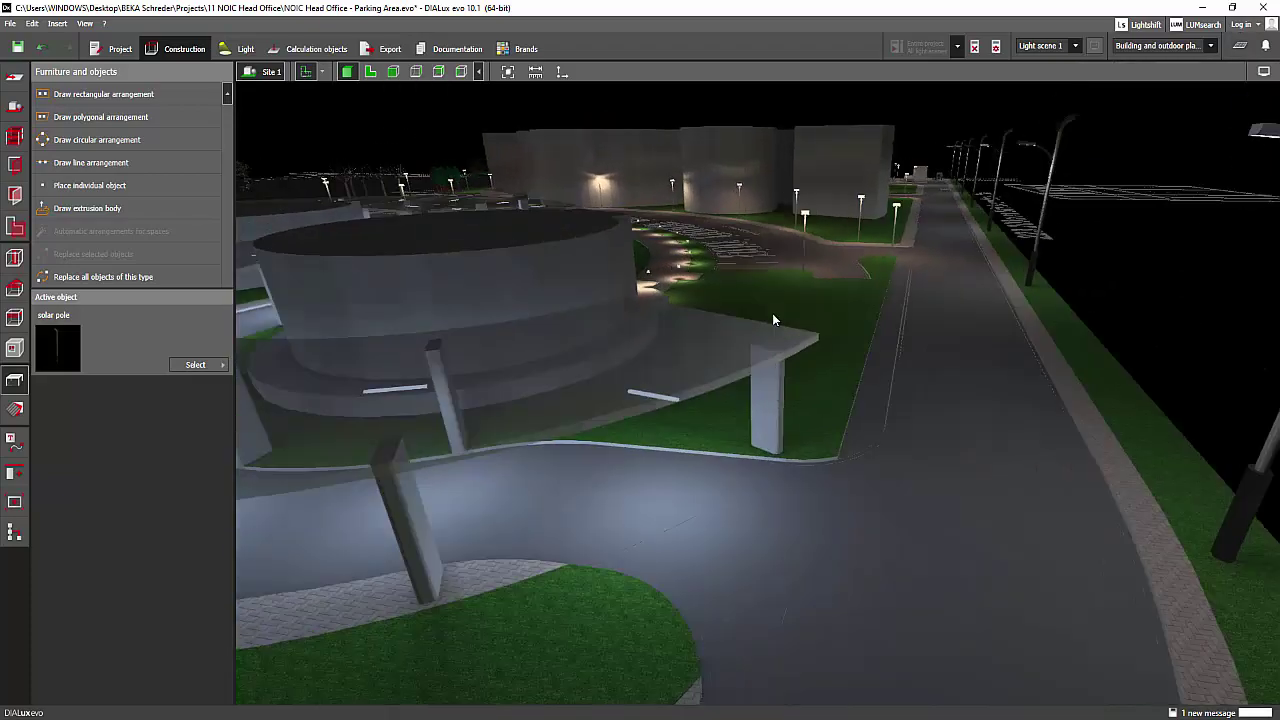
middle_drag(962, 321, 939, 332)
right_drag(889, 346, 1062, 326)
middle_drag(1063, 327, 945, 309)
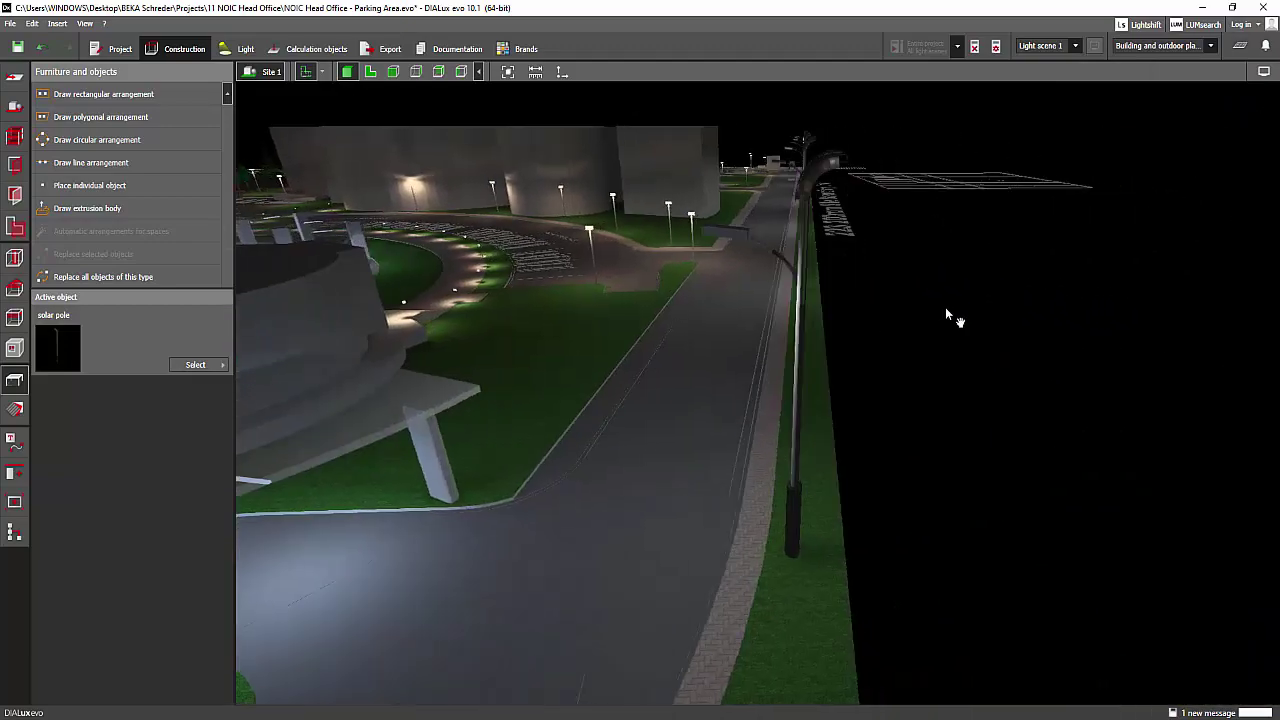
right_drag(945, 309, 882, 379)
scroll(882, 380, down, 8)
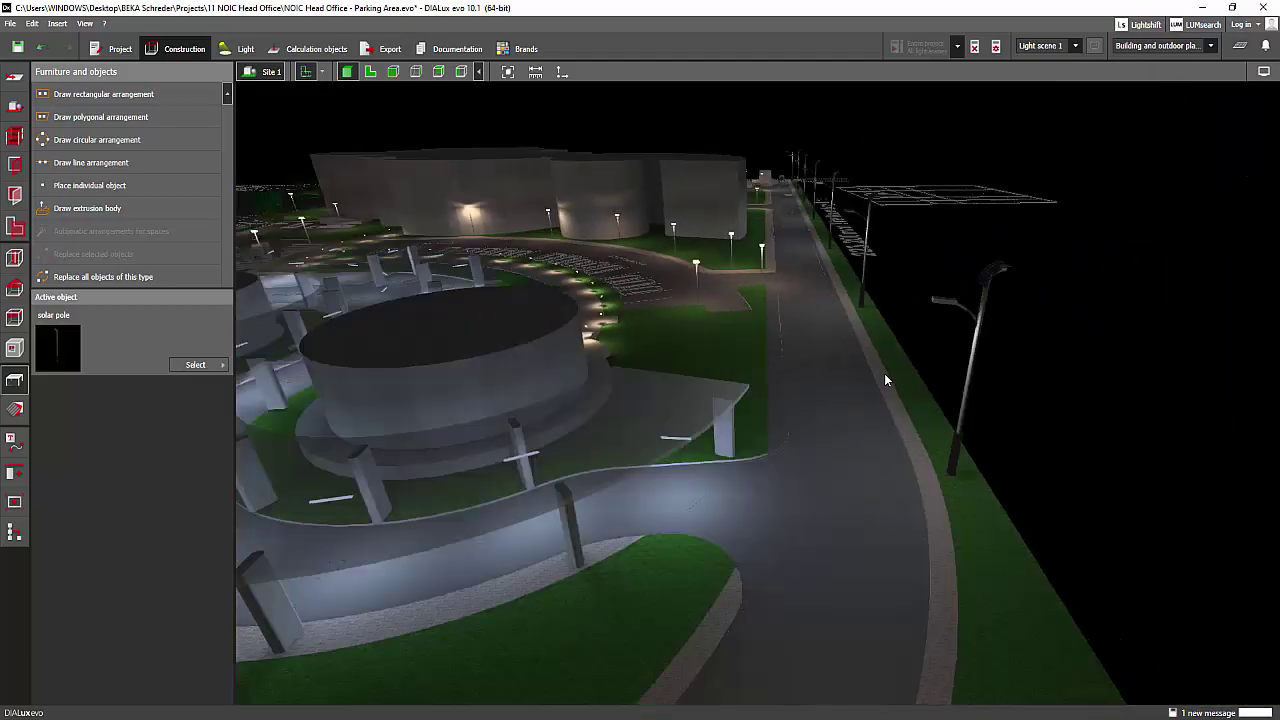
scroll(850, 395, up, 6)
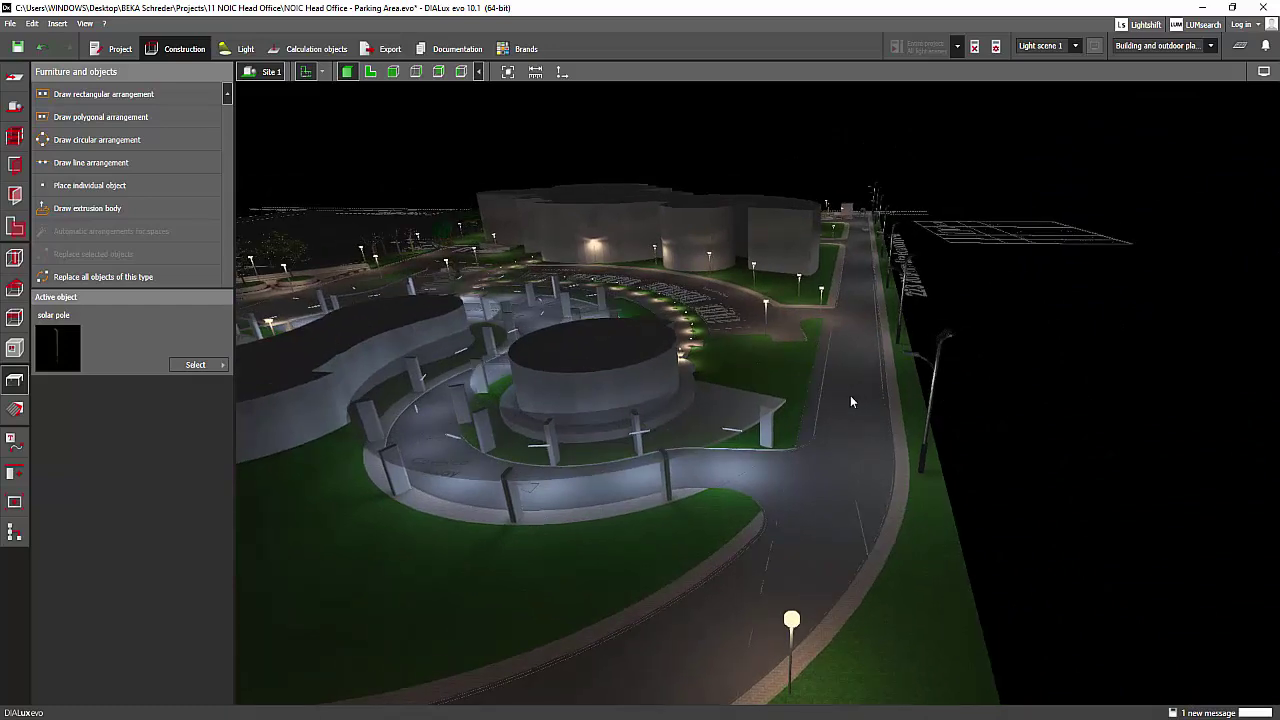
scroll(780, 320, up, 4)
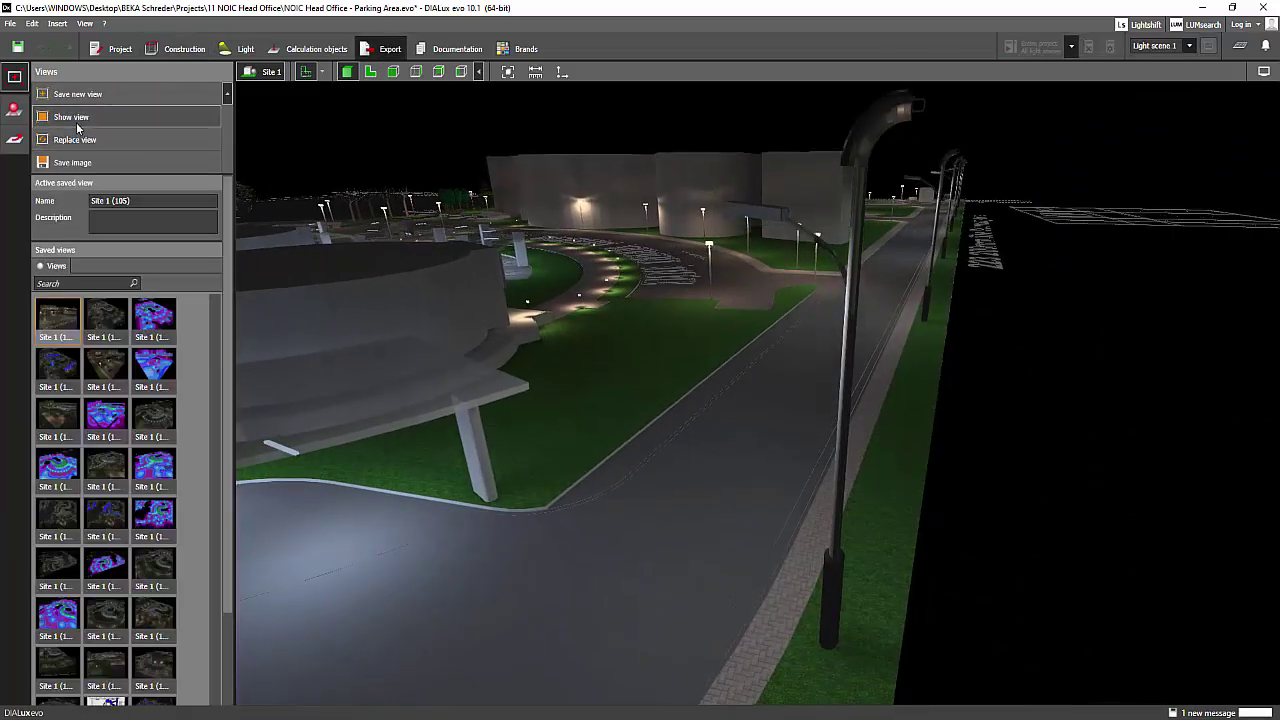
Step: Frame the curved end of the boundary road with its row of solar poles in 3D and save it as a new export view
scroll(594, 293, down, 8)
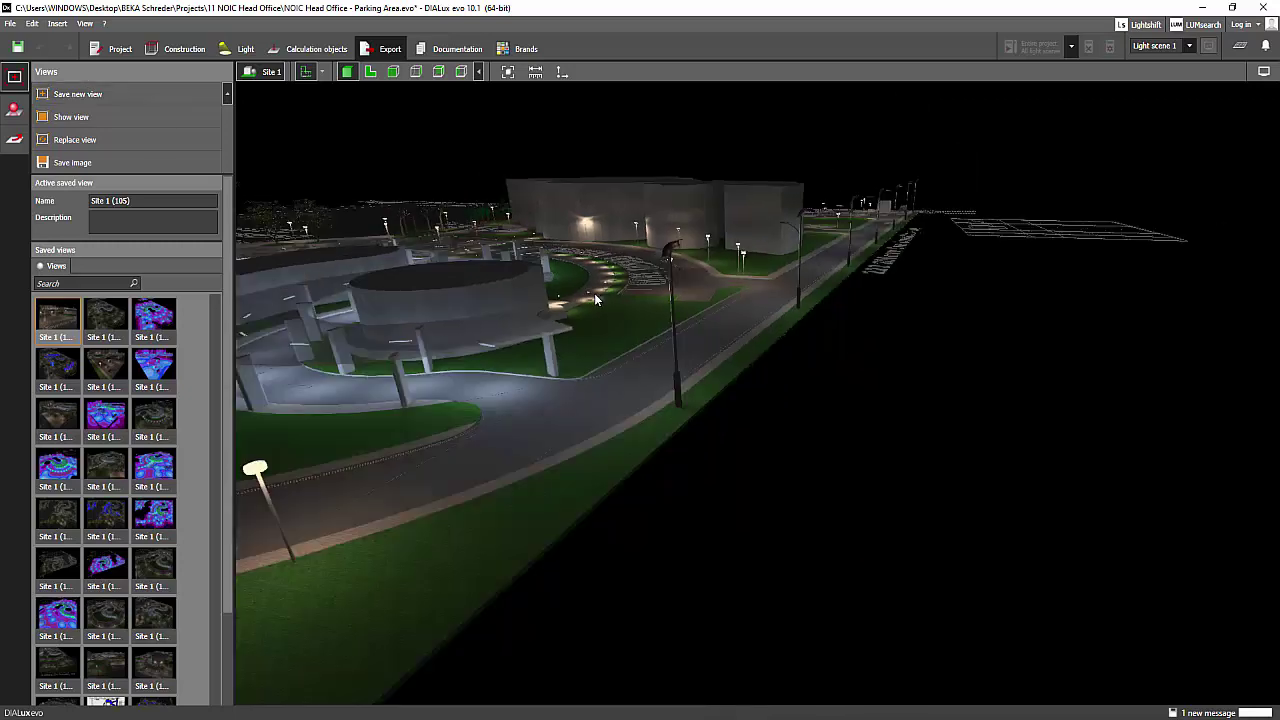
scroll(776, 307, up, 3)
scroll(776, 308, down, 2)
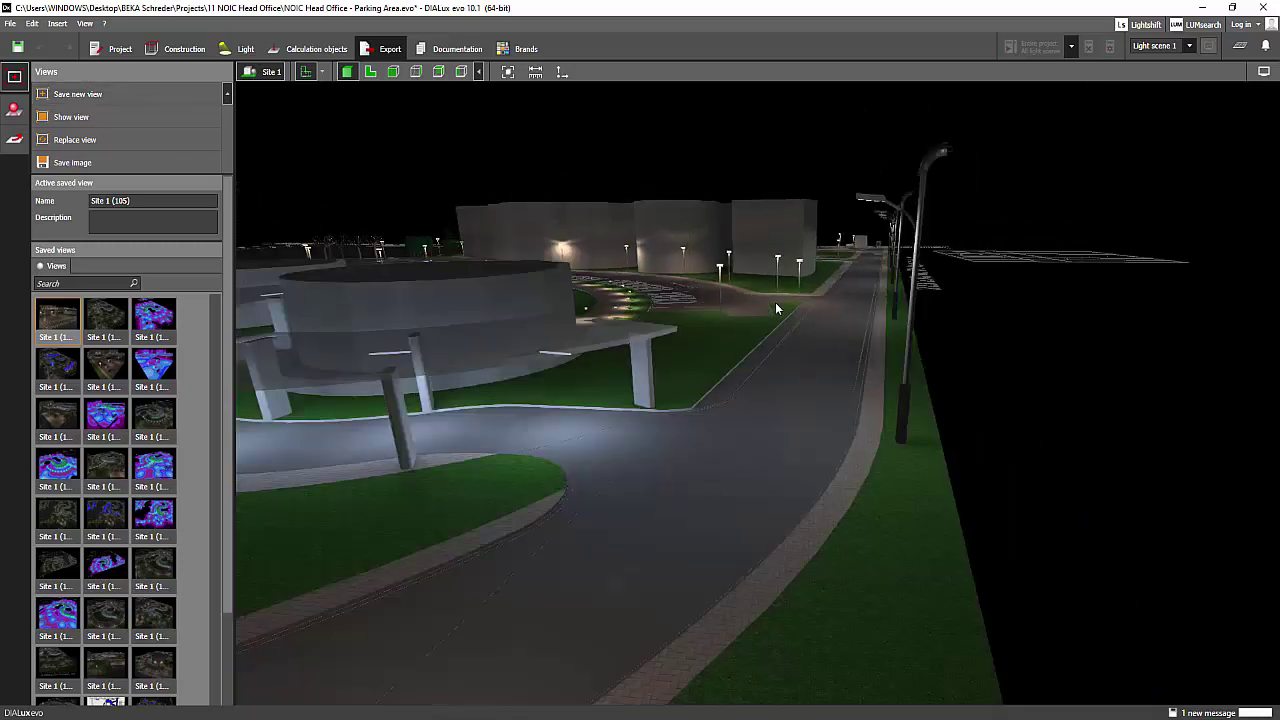
scroll(775, 303, down, 3)
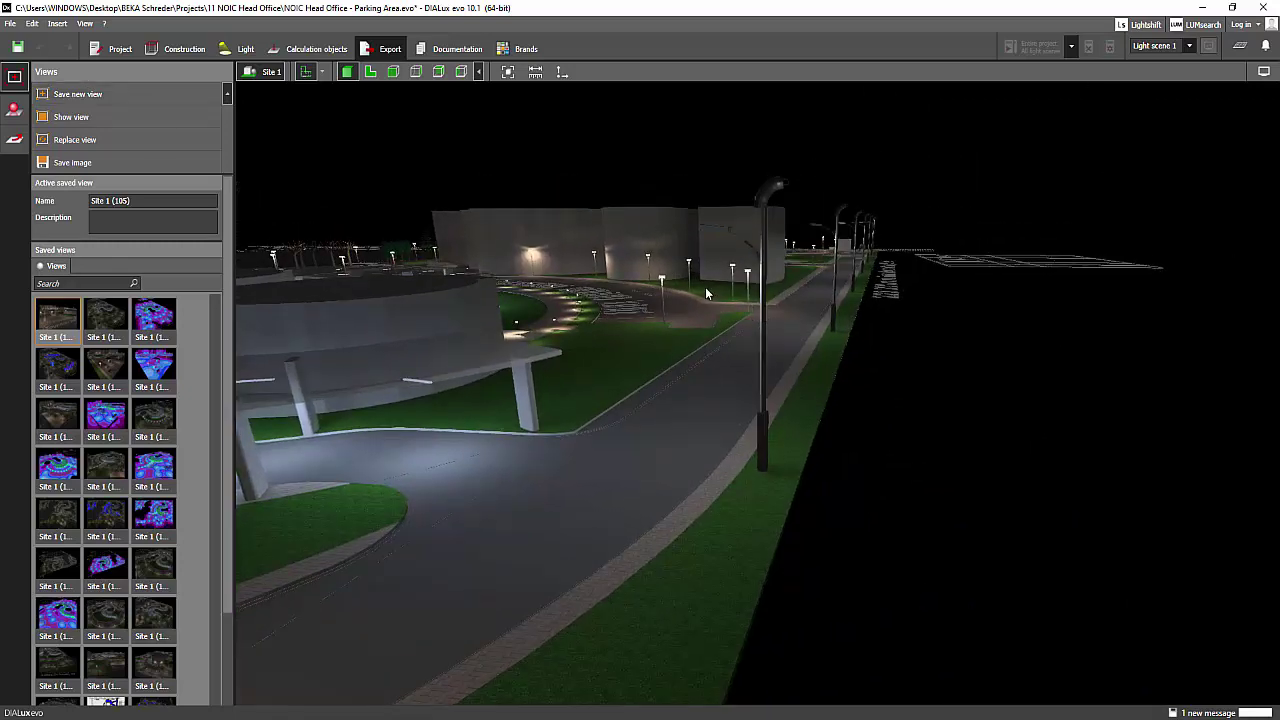
middle_drag(655, 284, 624, 297)
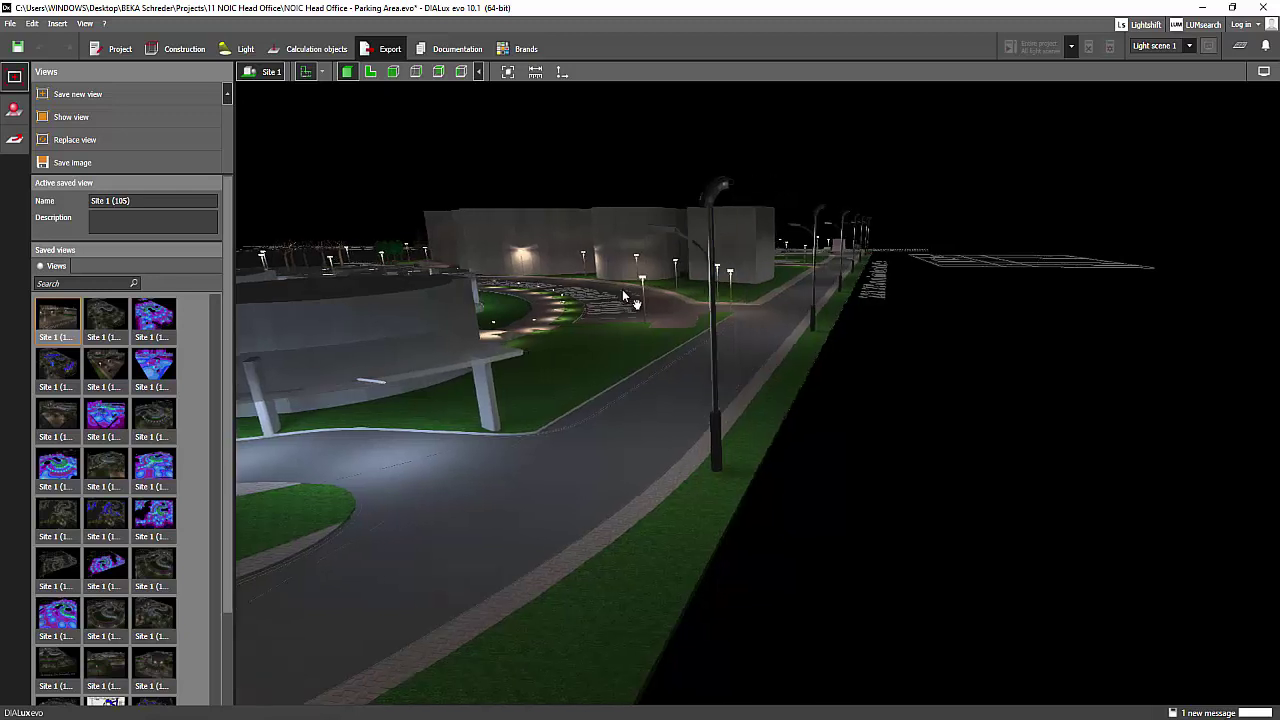
click(105, 95)
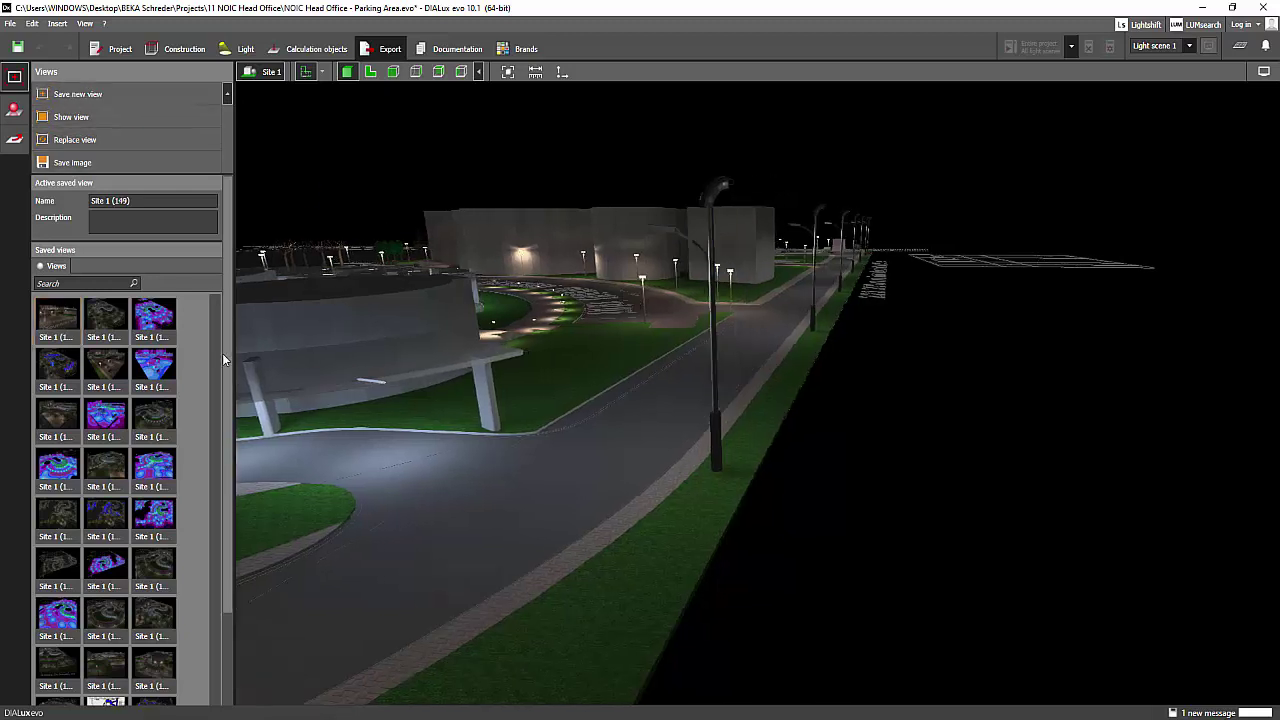
Step: Locate the newly saved view at the end of the saved views and show it
drag(222, 353, 224, 454)
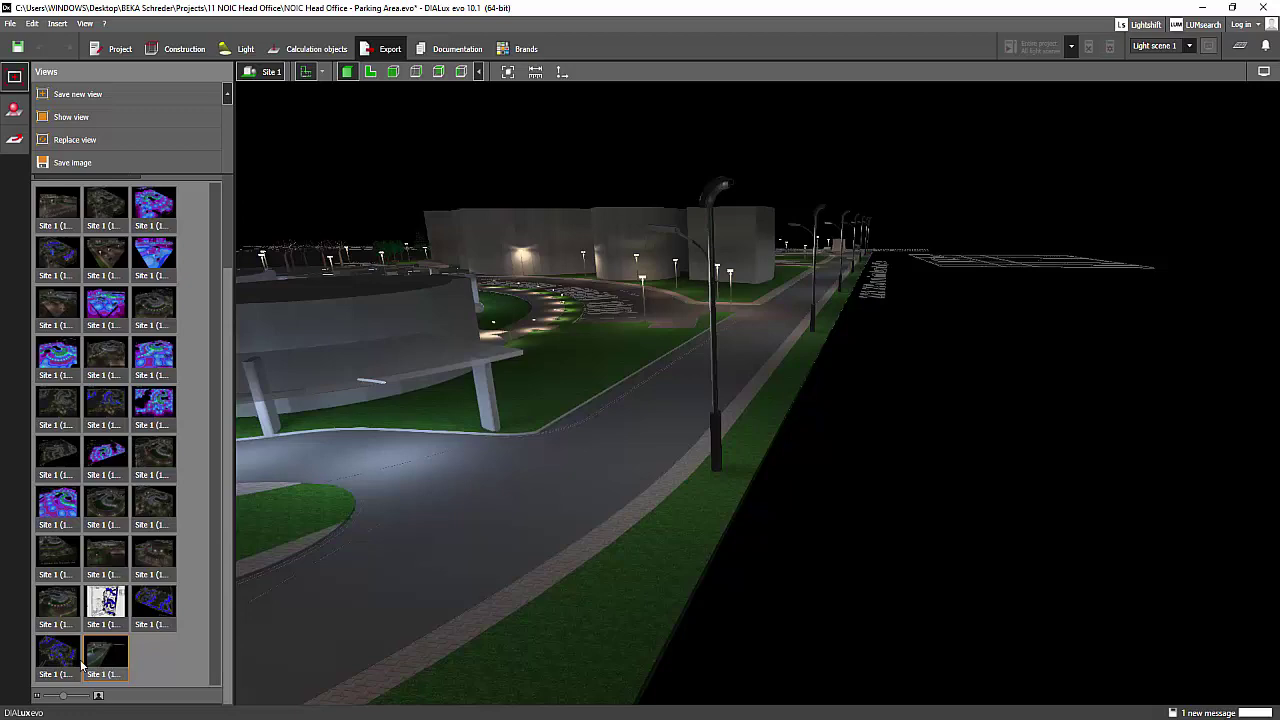
double_click(60, 611)
double_click(108, 655)
click(109, 655)
Step: Examine the boundary road's solar poles around the guard house in 3D
scroll(653, 391, up, 2)
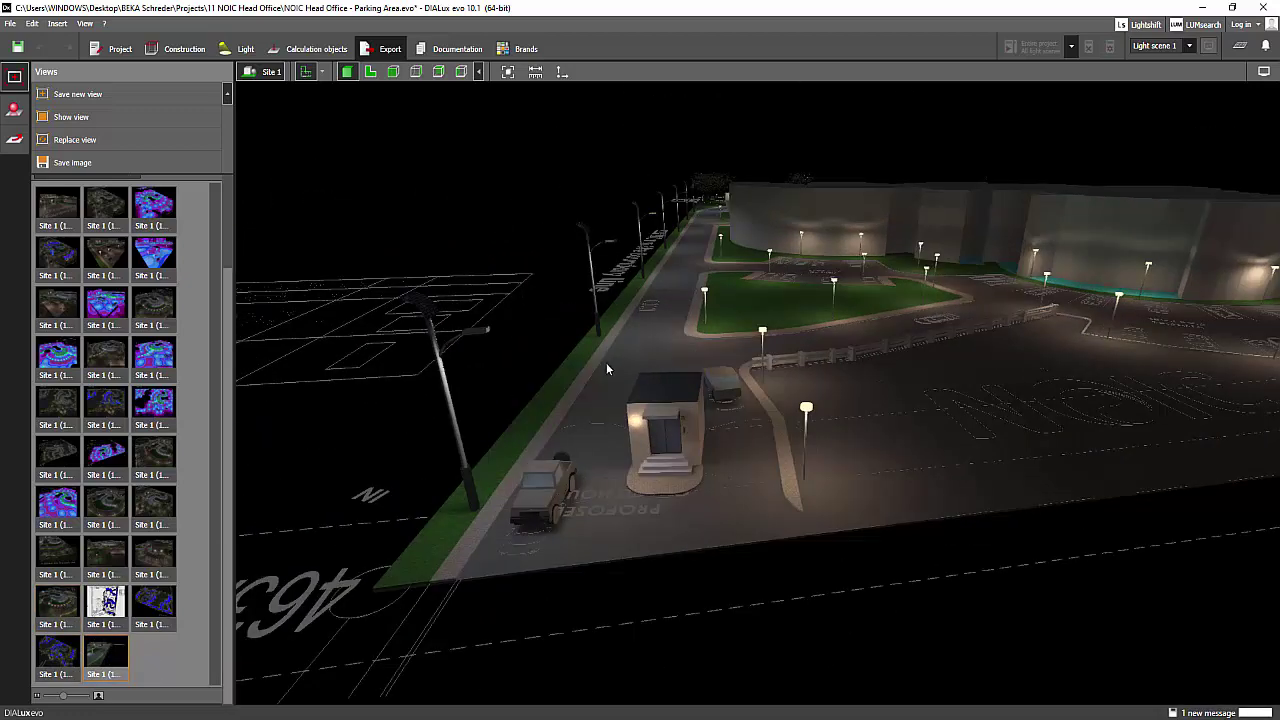
right_drag(606, 369, 590, 323)
middle_drag(590, 323, 690, 480)
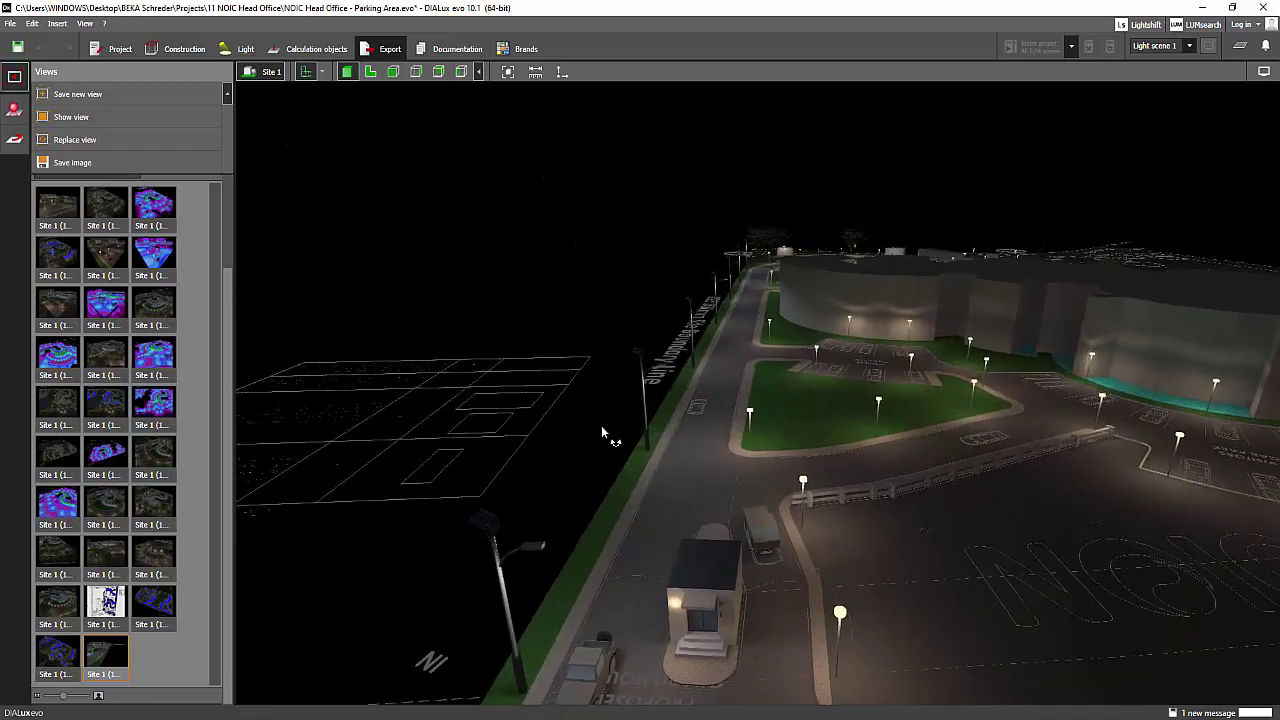
right_drag(601, 429, 600, 418)
middle_drag(600, 418, 612, 412)
Step: Add the saved view Site 1 (149) to the images selected for the Site 1 documentation and apply the selection
click(459, 50)
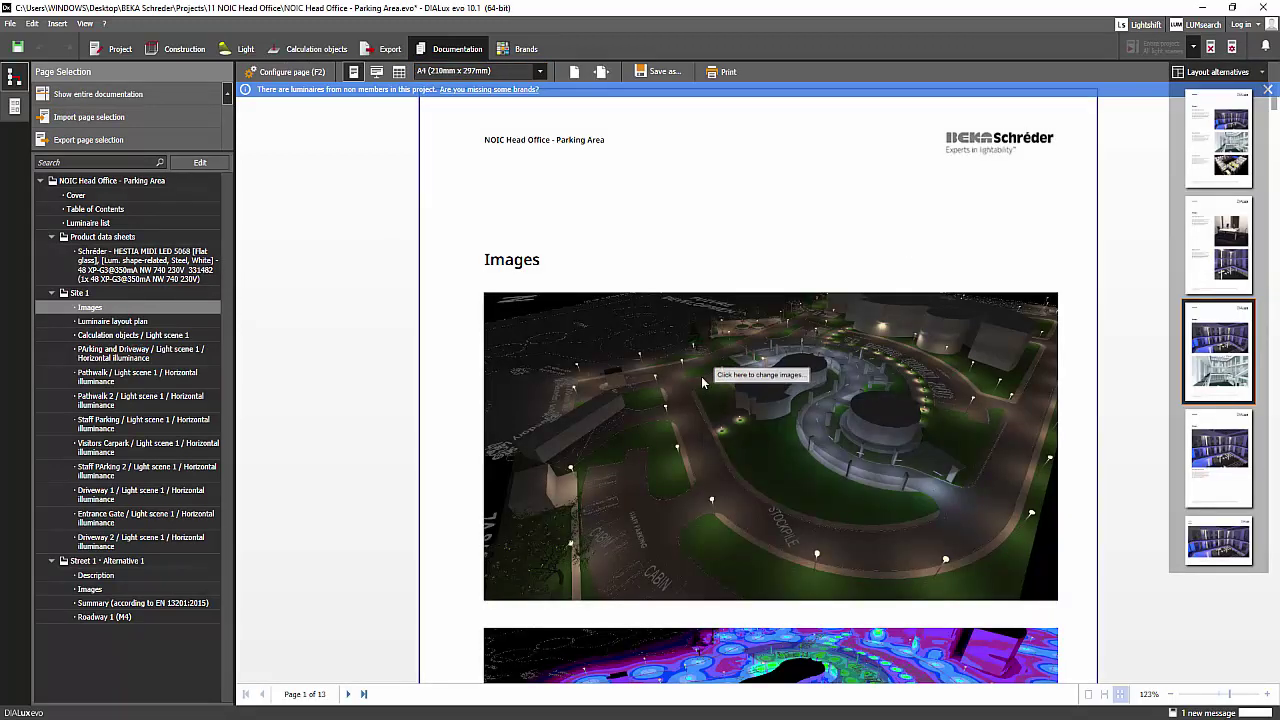
click(655, 346)
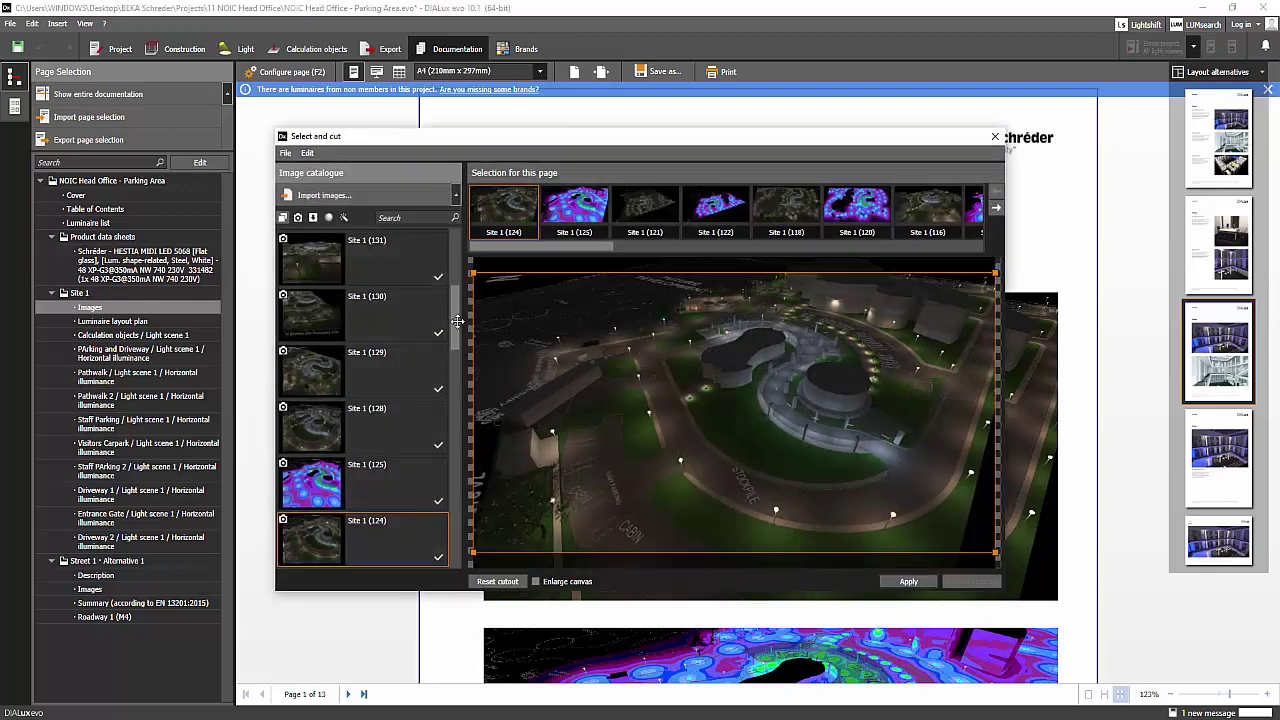
scroll(449, 260, down, 5)
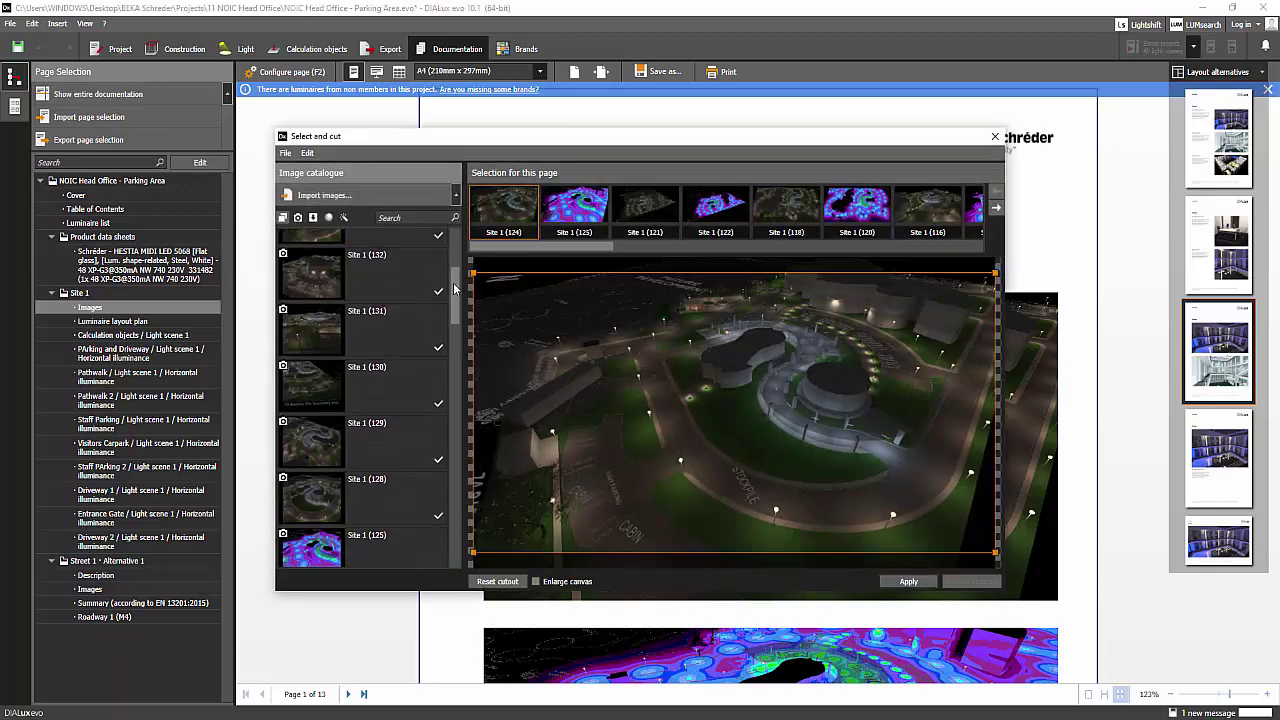
drag(461, 400, 463, 500)
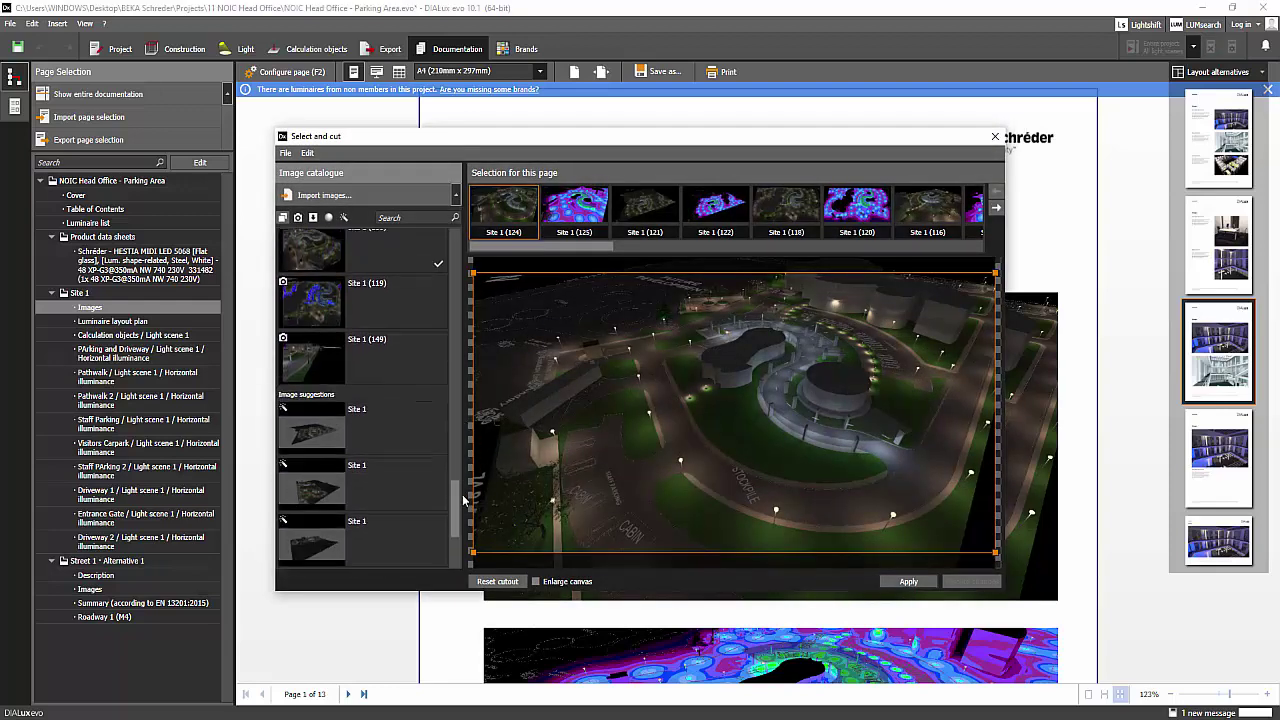
mouse_move(422, 378)
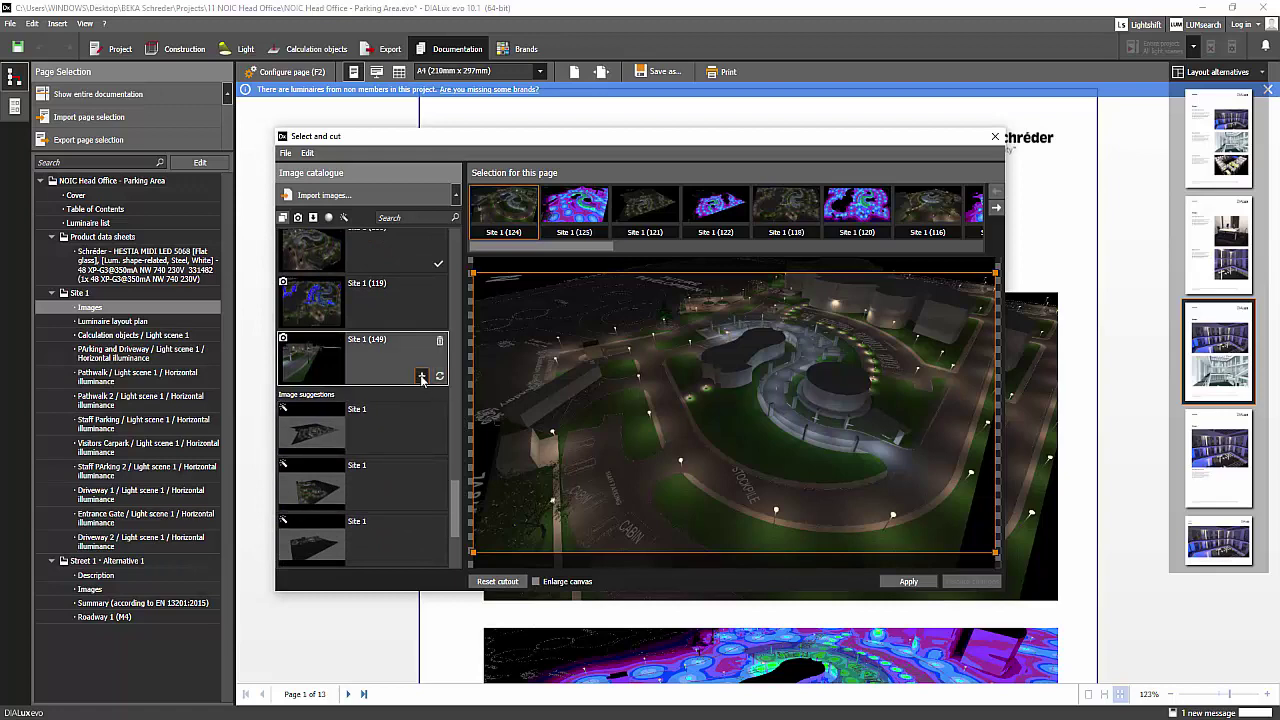
click(907, 581)
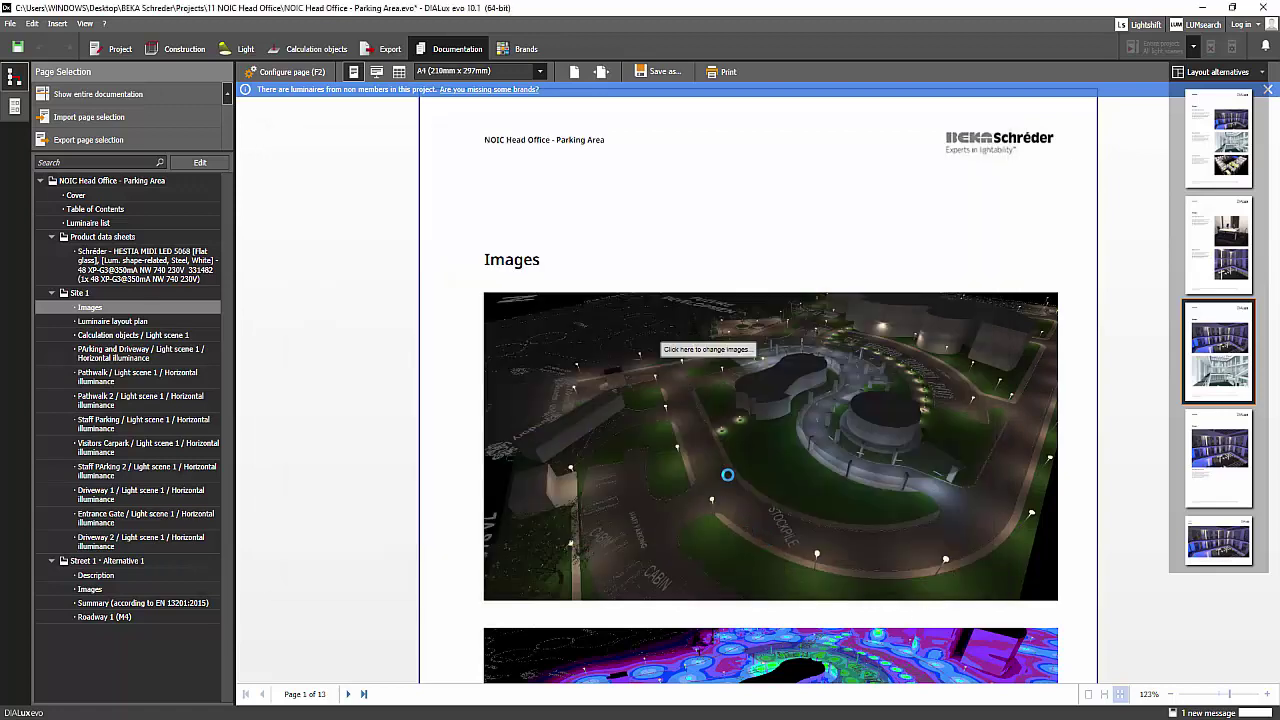
Step: Review the Site 1 image pages in the documentation through to the newly added boundary road view
scroll(1065, 400, down, 2)
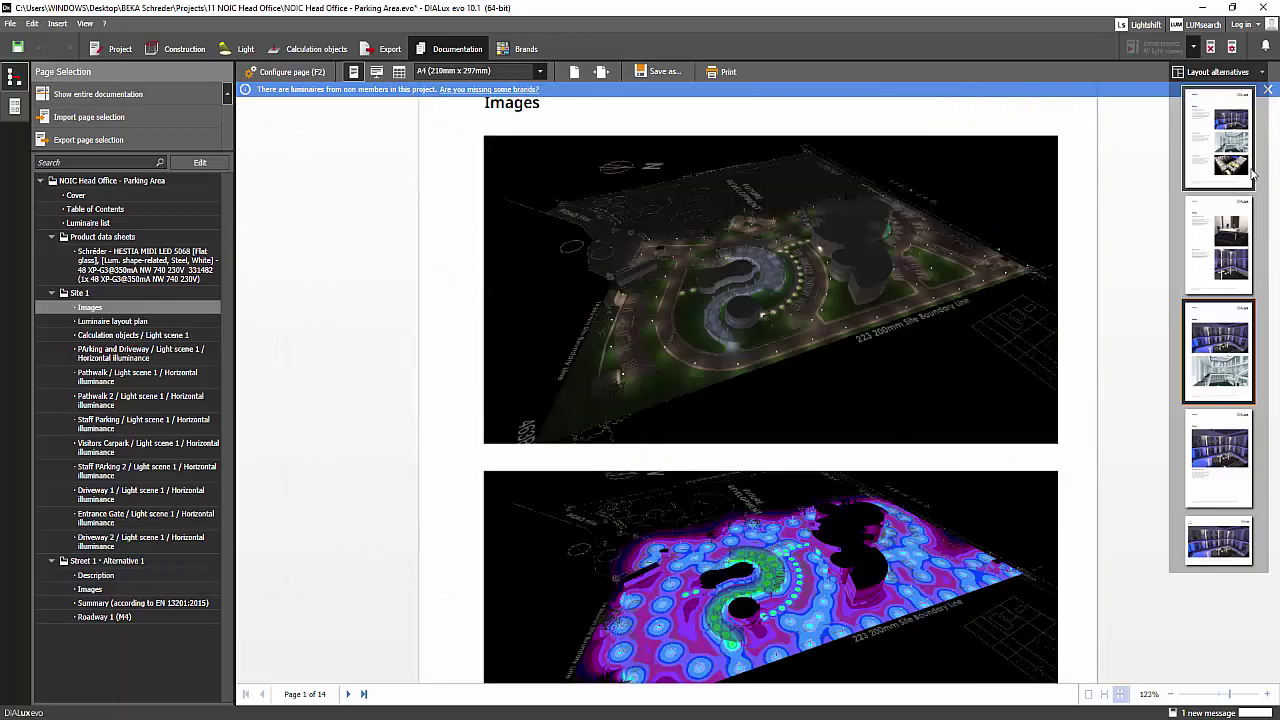
scroll(1079, 485, down, 3)
scroll(1077, 485, down, 20)
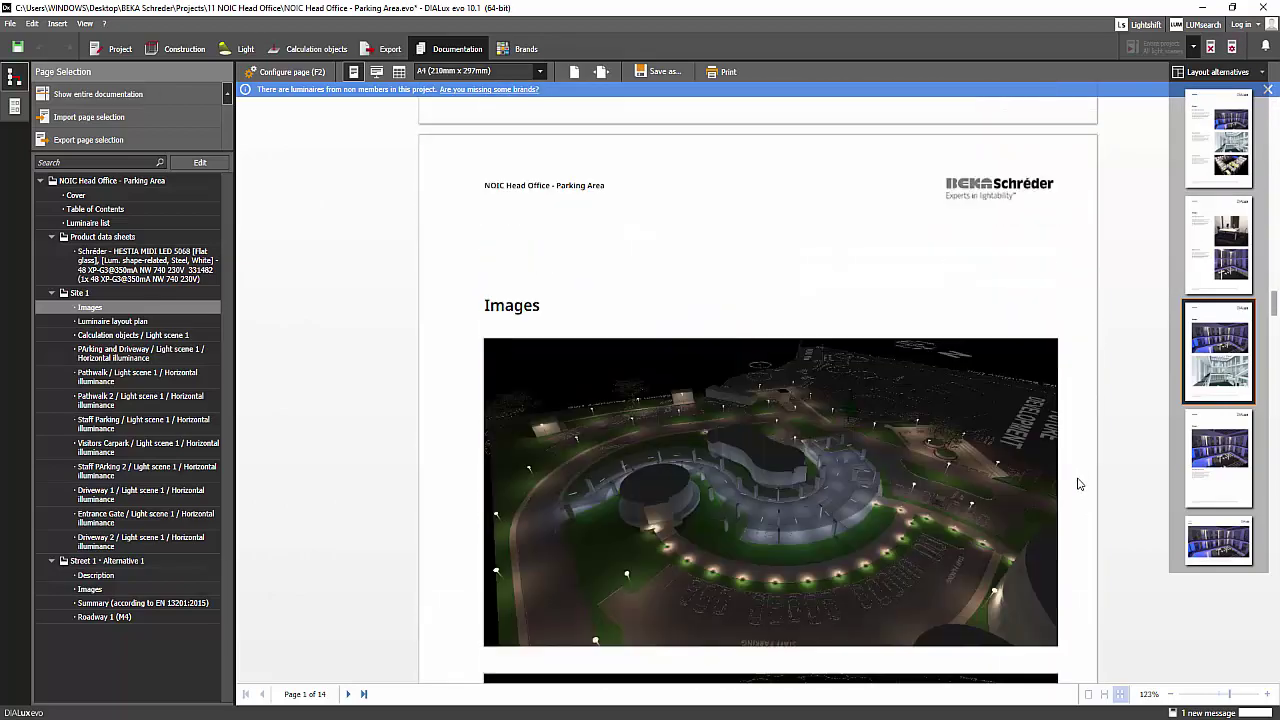
scroll(1077, 490, down, 20)
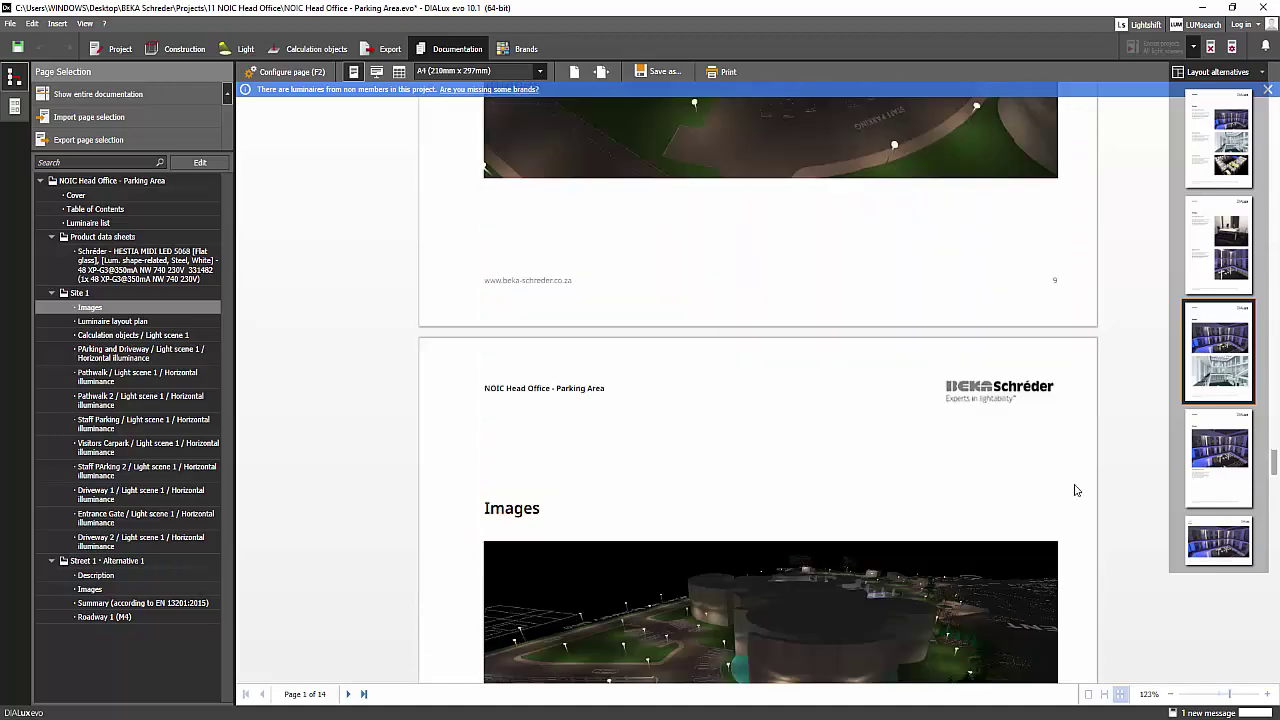
scroll(1076, 491, down, 20)
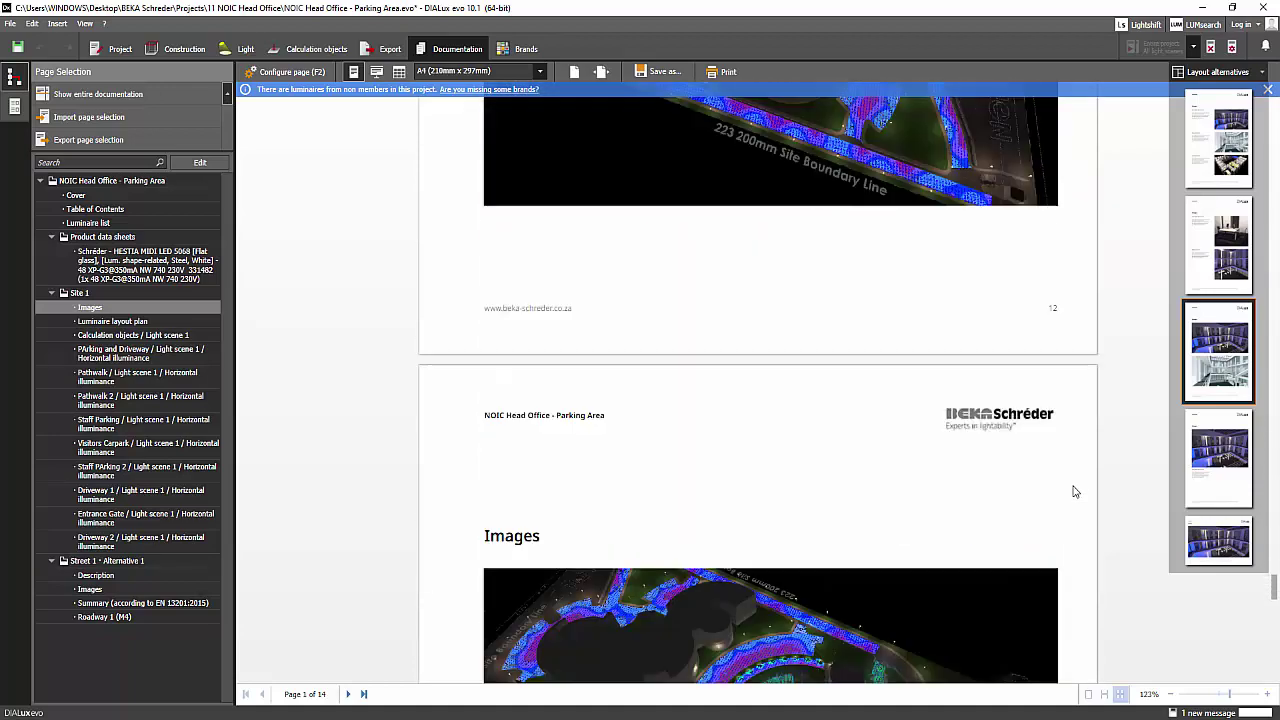
scroll(1073, 500, down, 7)
scroll(1071, 500, up, 4)
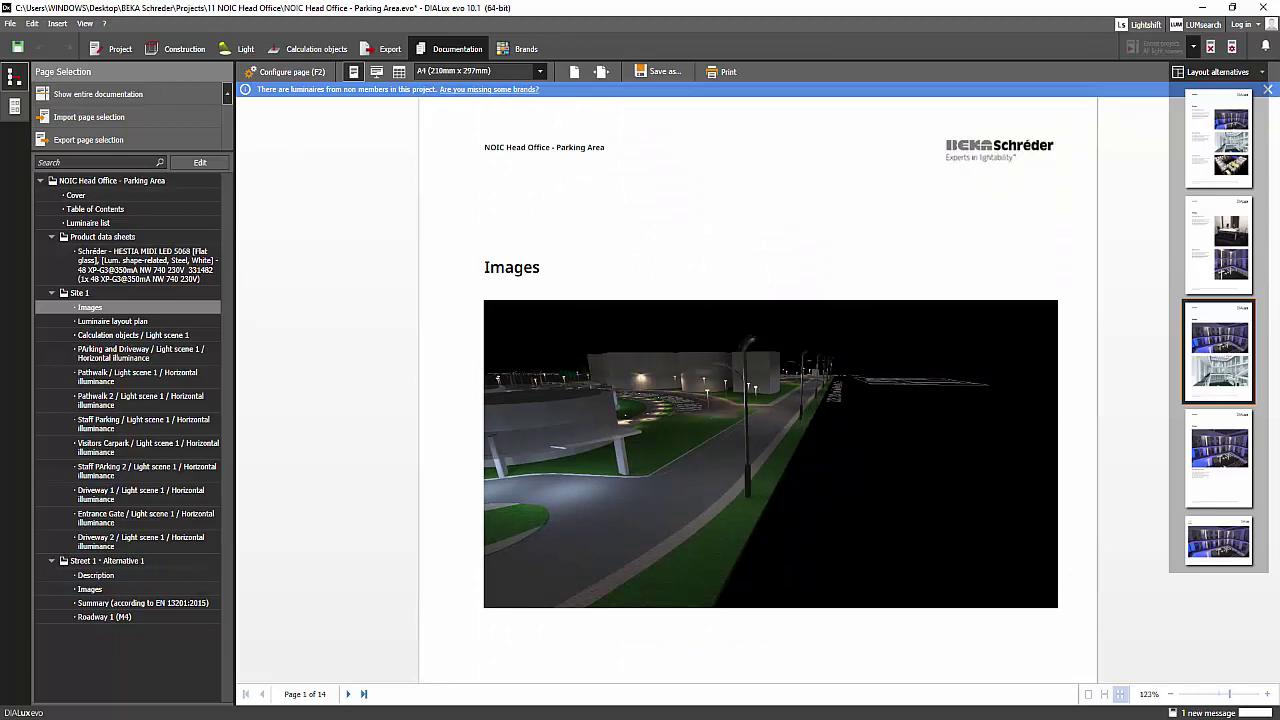
Step: Switch to the browser, view the comments on the YouTube channel about installing solar street lights, and close them
key(alt+Tab)
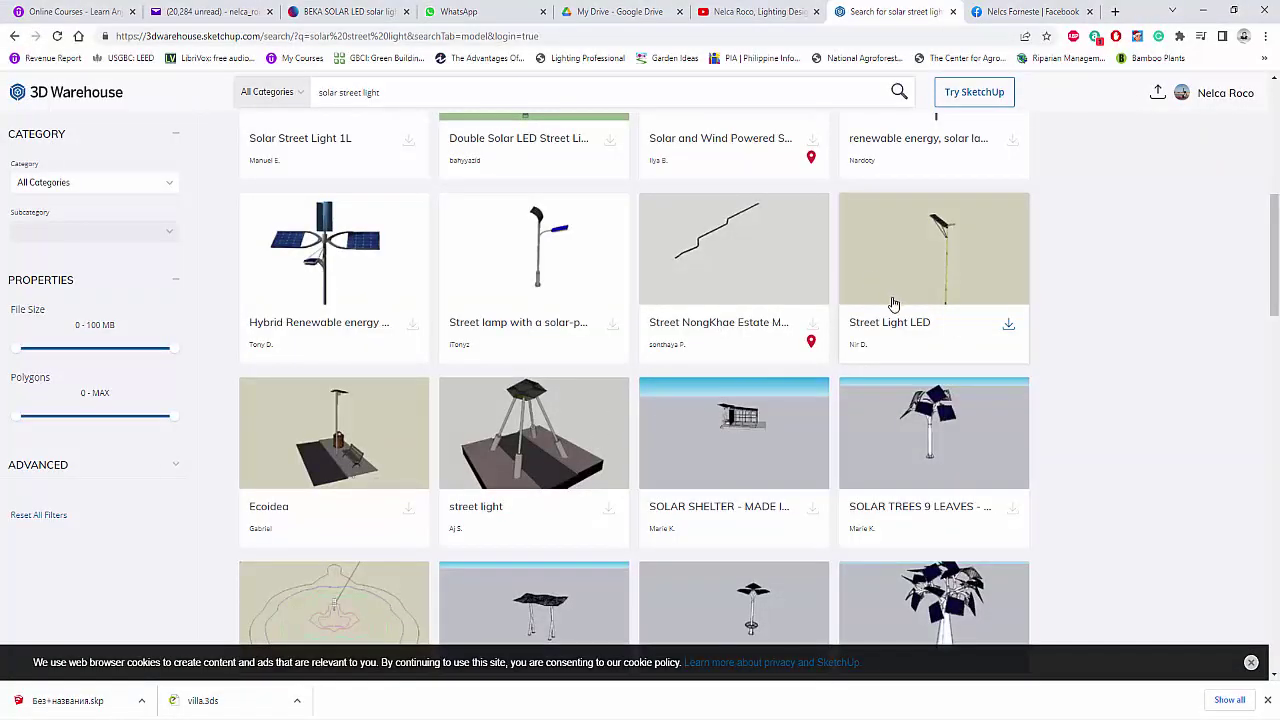
click(750, 12)
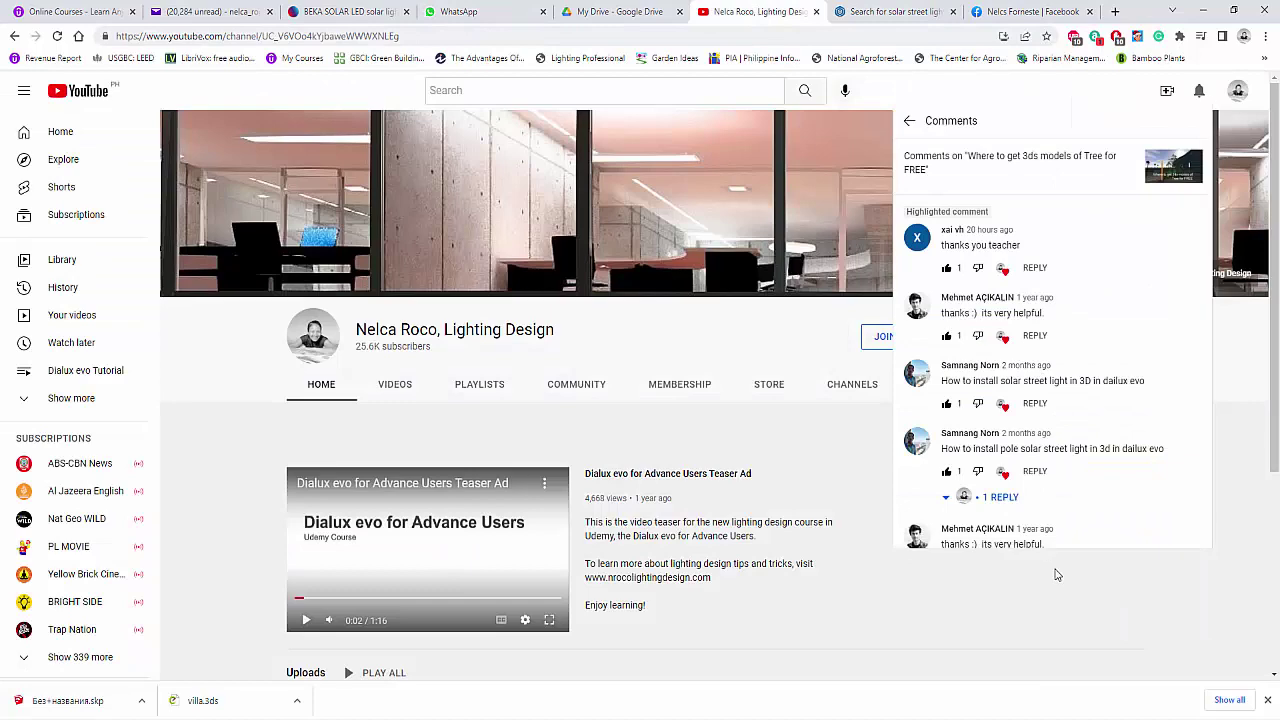
click(1075, 622)
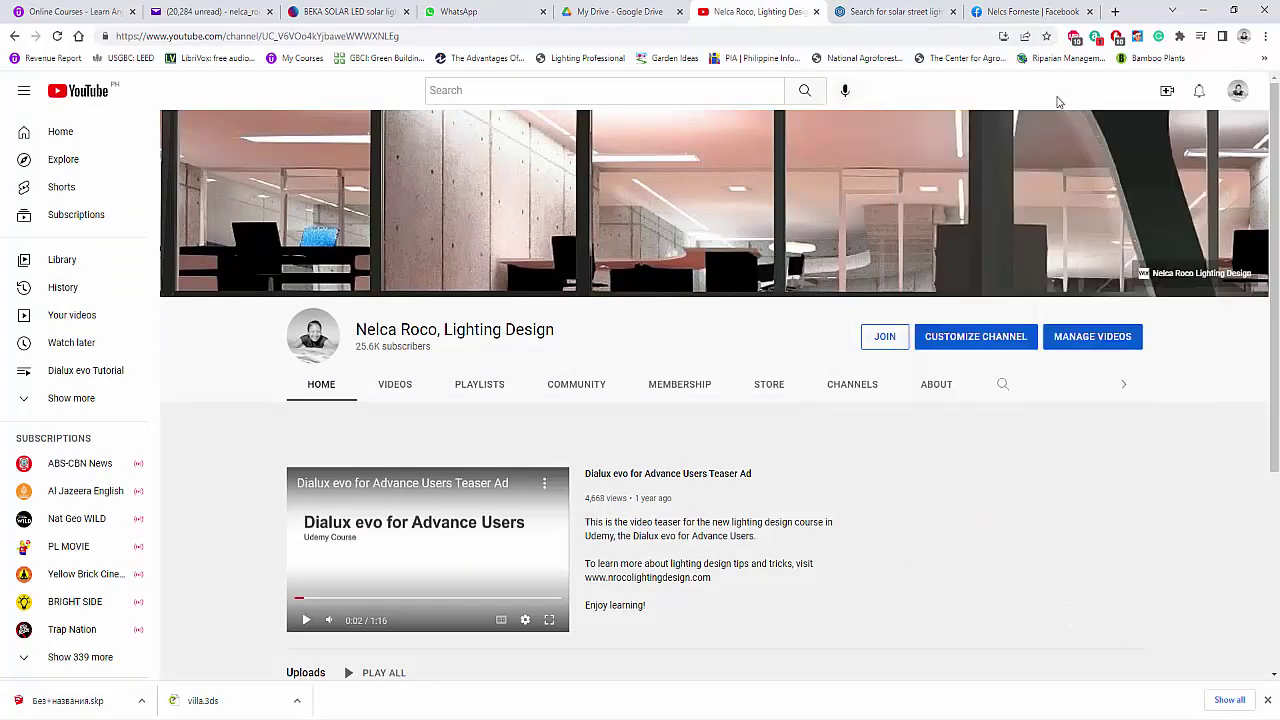
Step: Revisit the solar street light models in 3D Warehouse and the solar pole model in pCon.planner
click(893, 12)
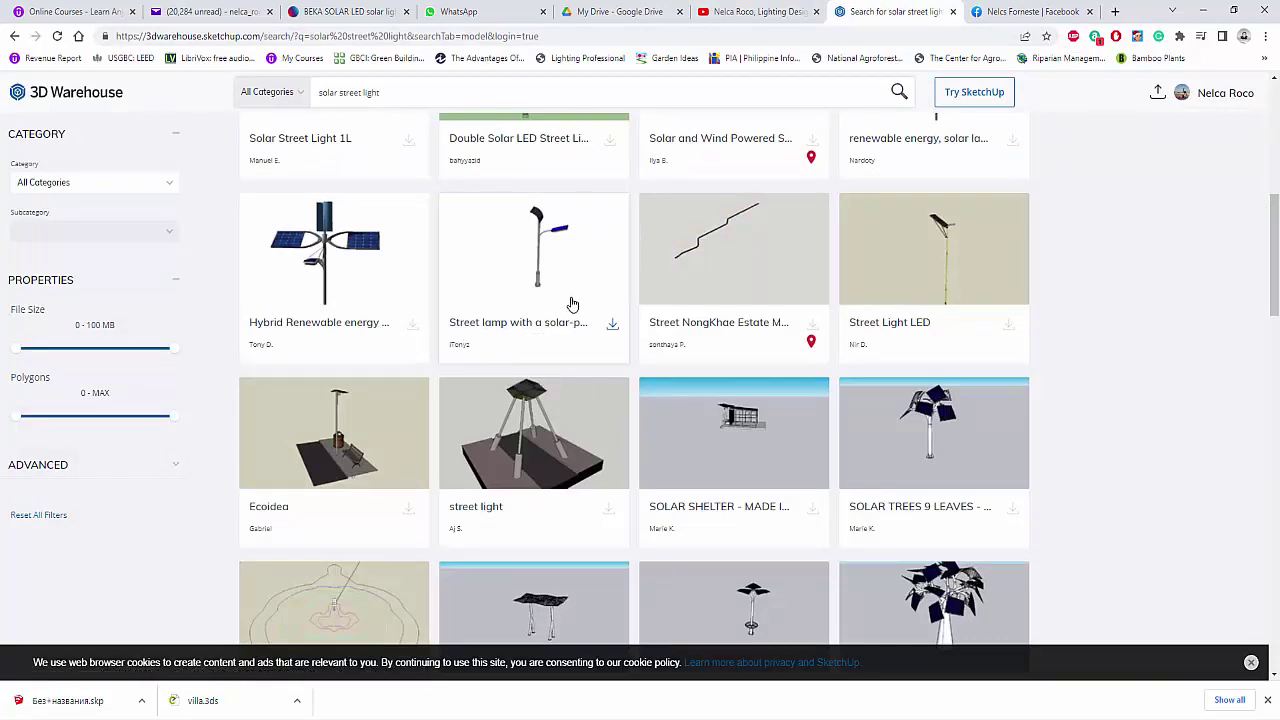
scroll(577, 440, up, 2)
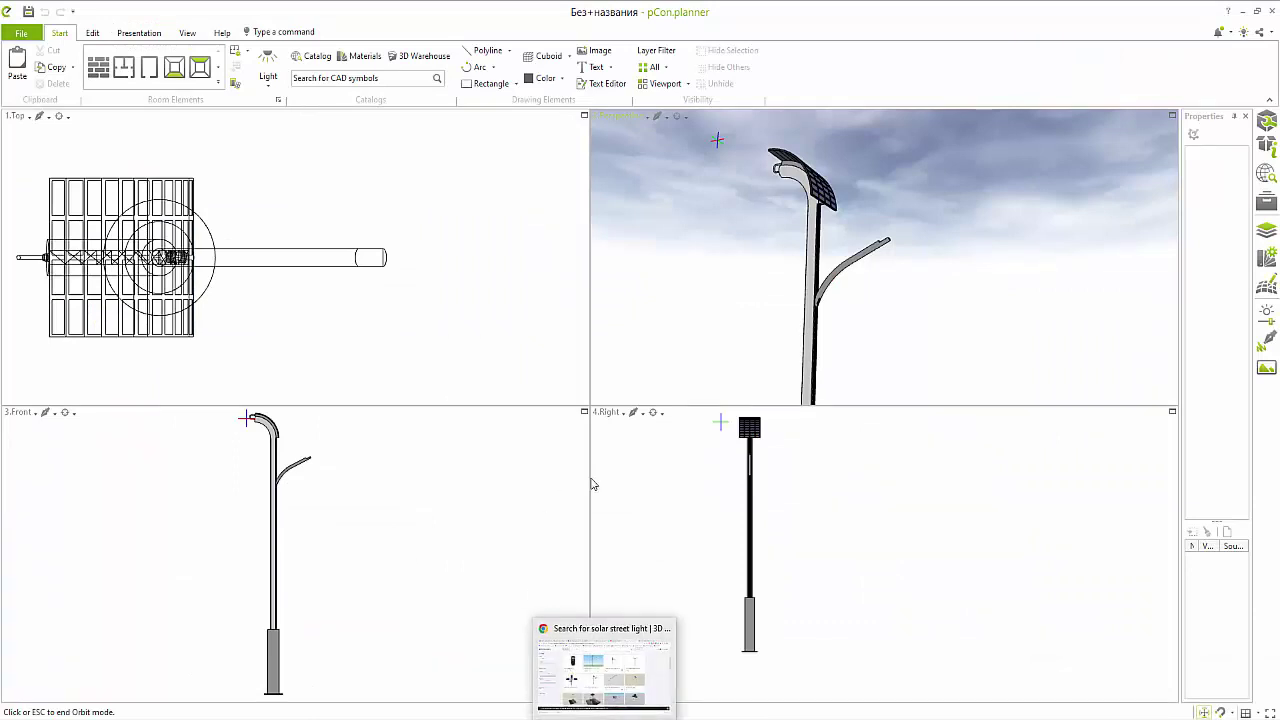
mouse_move(604, 718)
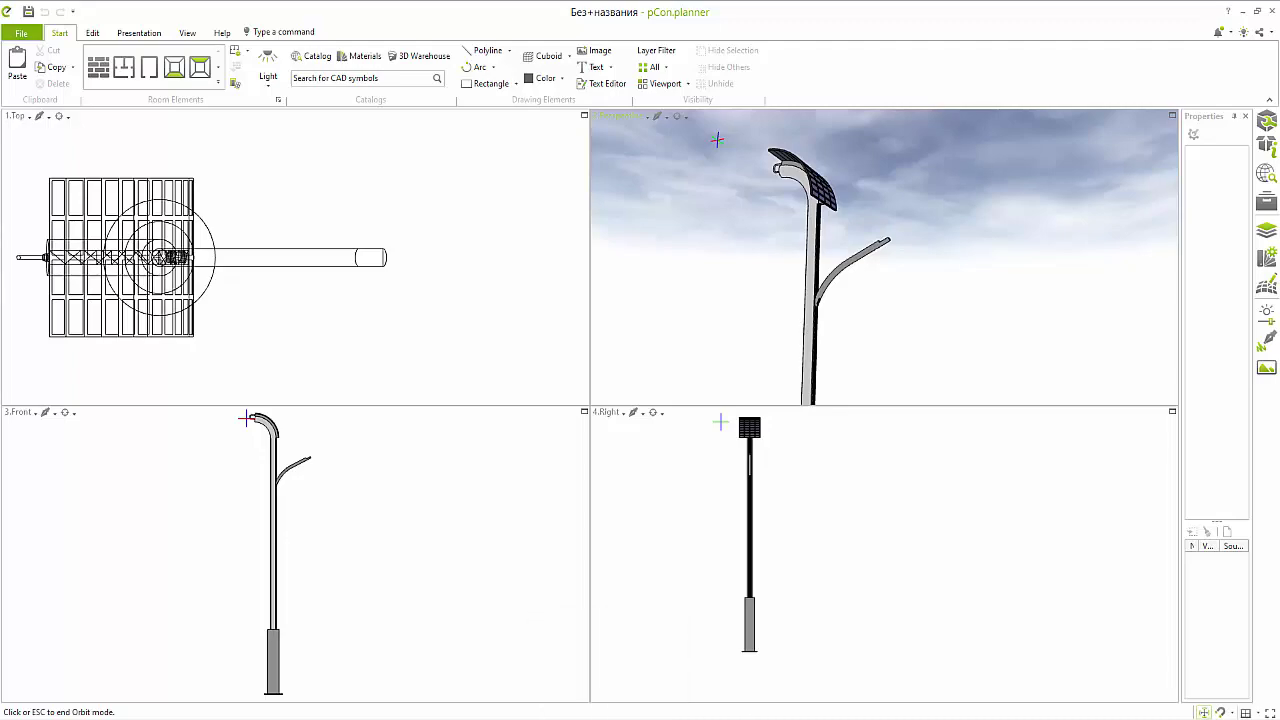
key(alt+Tab)
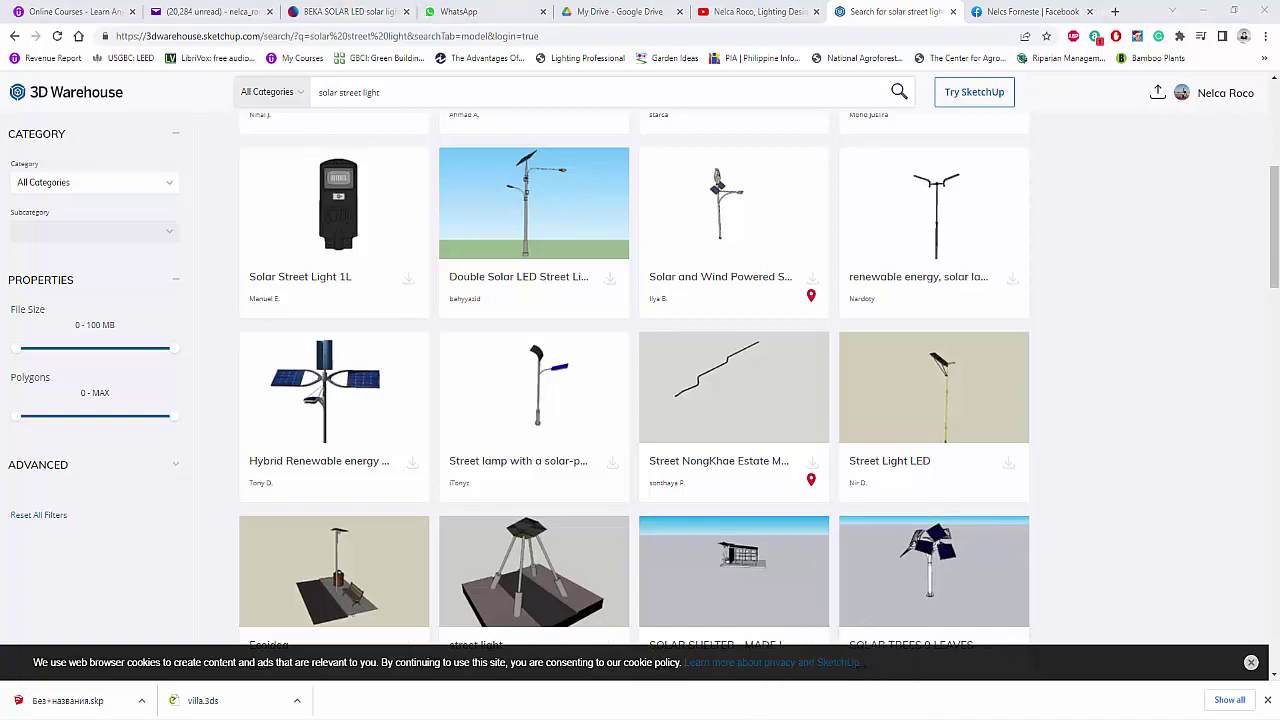
Step: Switch back to DIALux evo and view the site with its solar poles in construction mode
key(alt+Tab)
click(180, 49)
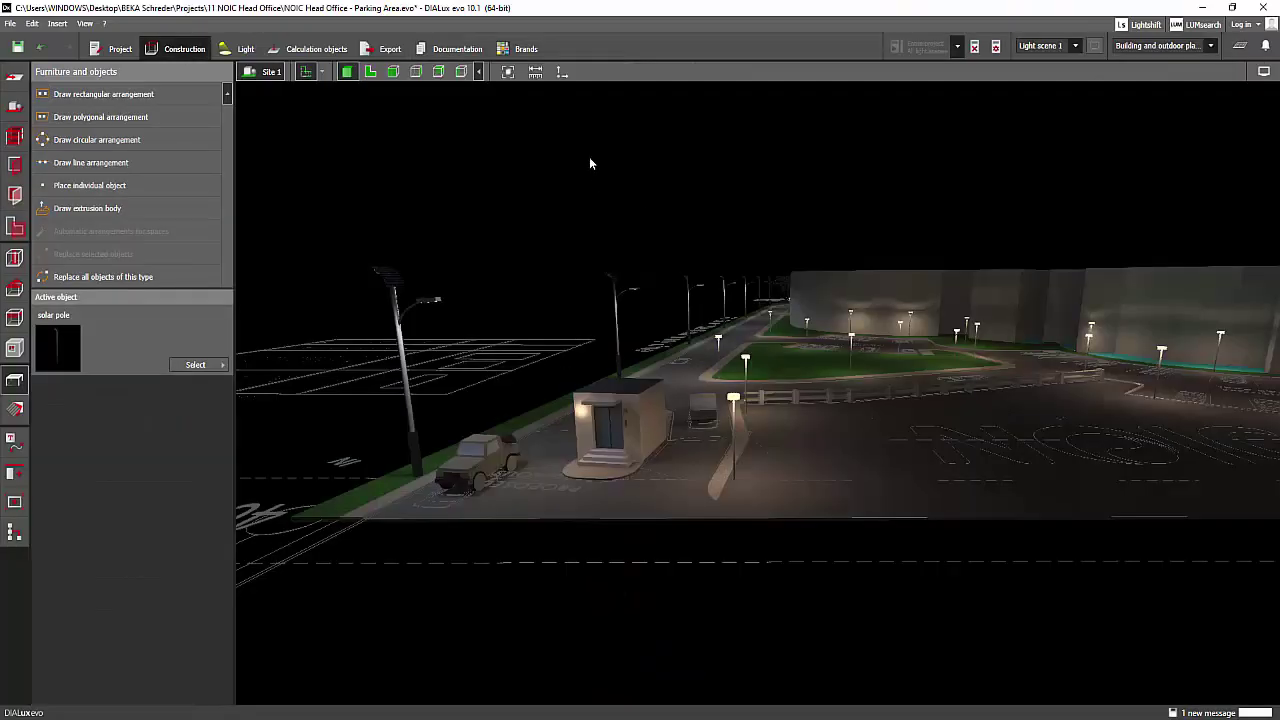
right_drag(498, 241, 617, 364)
Step: Switch to the browser and browse the list of DIALux evo and lighting design courses on Udemy
key(alt+Tab)
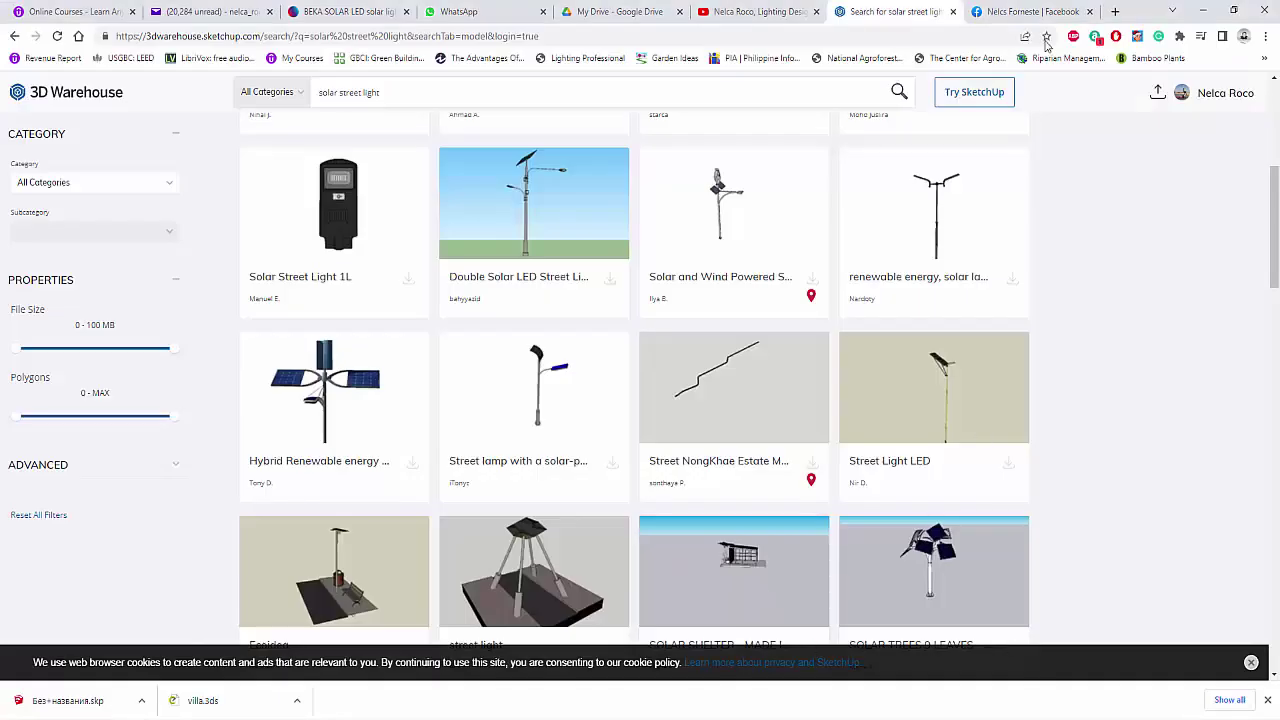
click(750, 12)
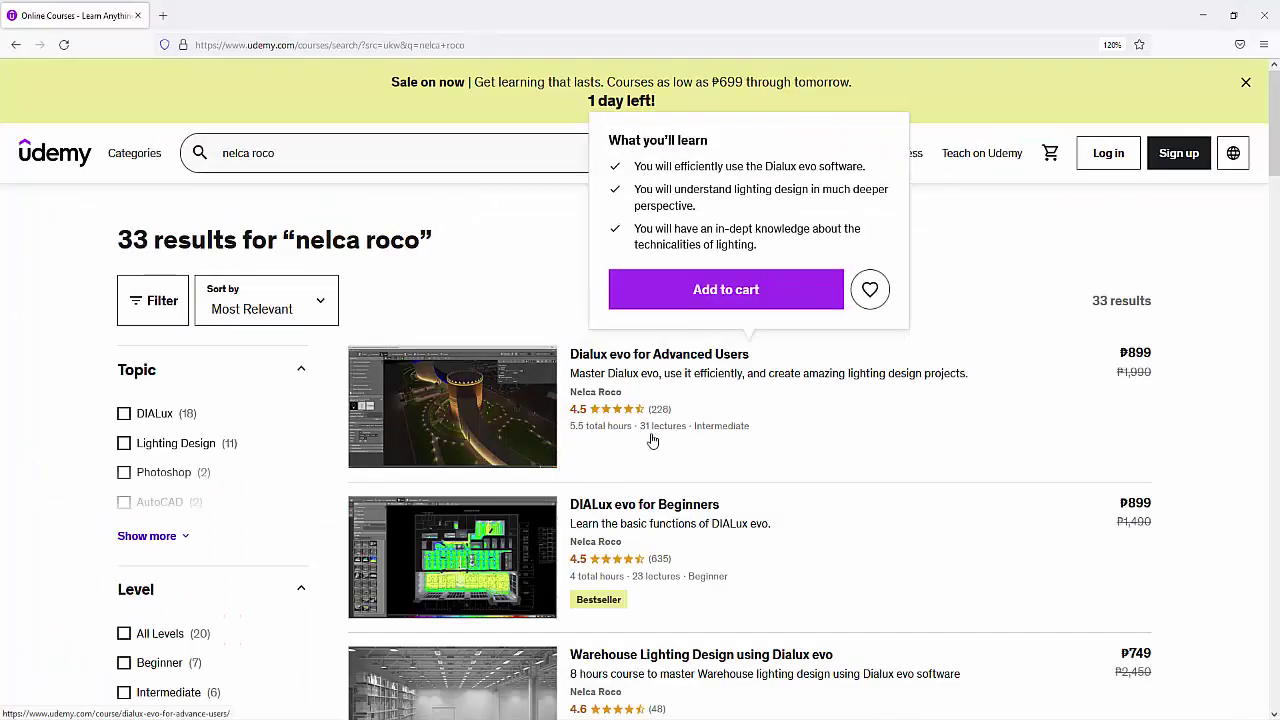
scroll(652, 440, down, 4)
scroll(537, 374, up, 4)
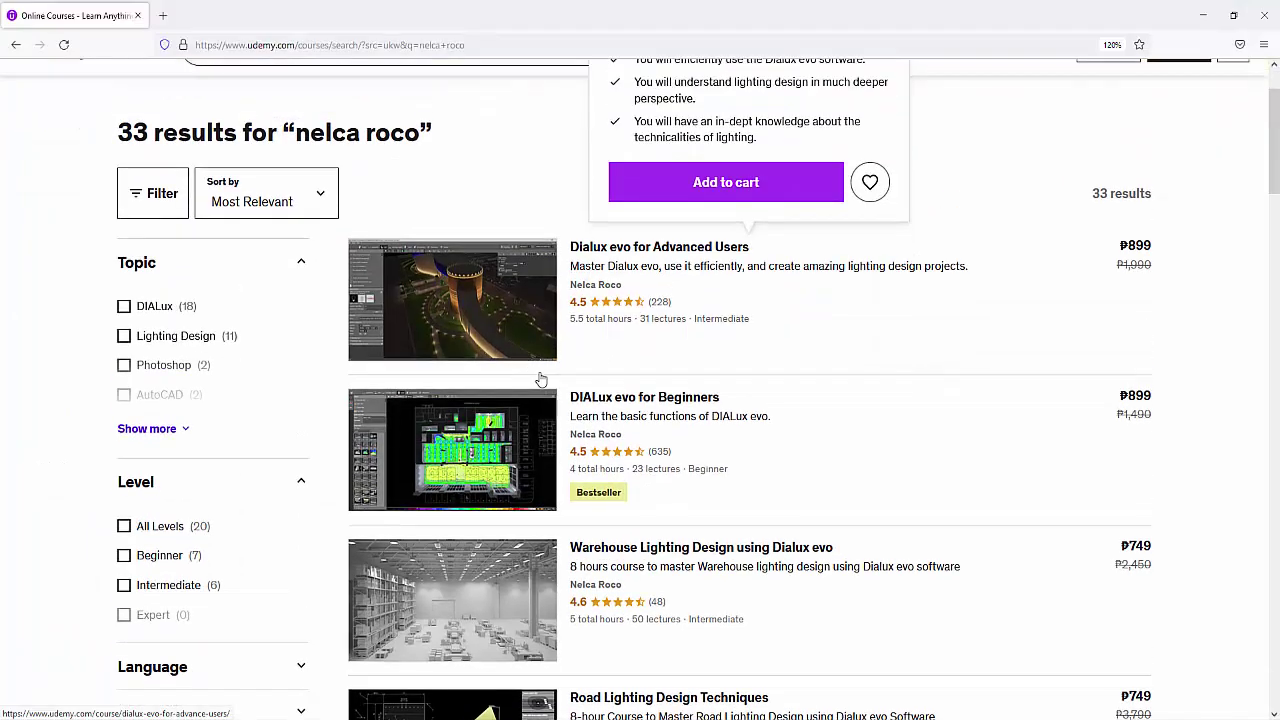
scroll(535, 400, down, 2)
mouse_move(578, 442)
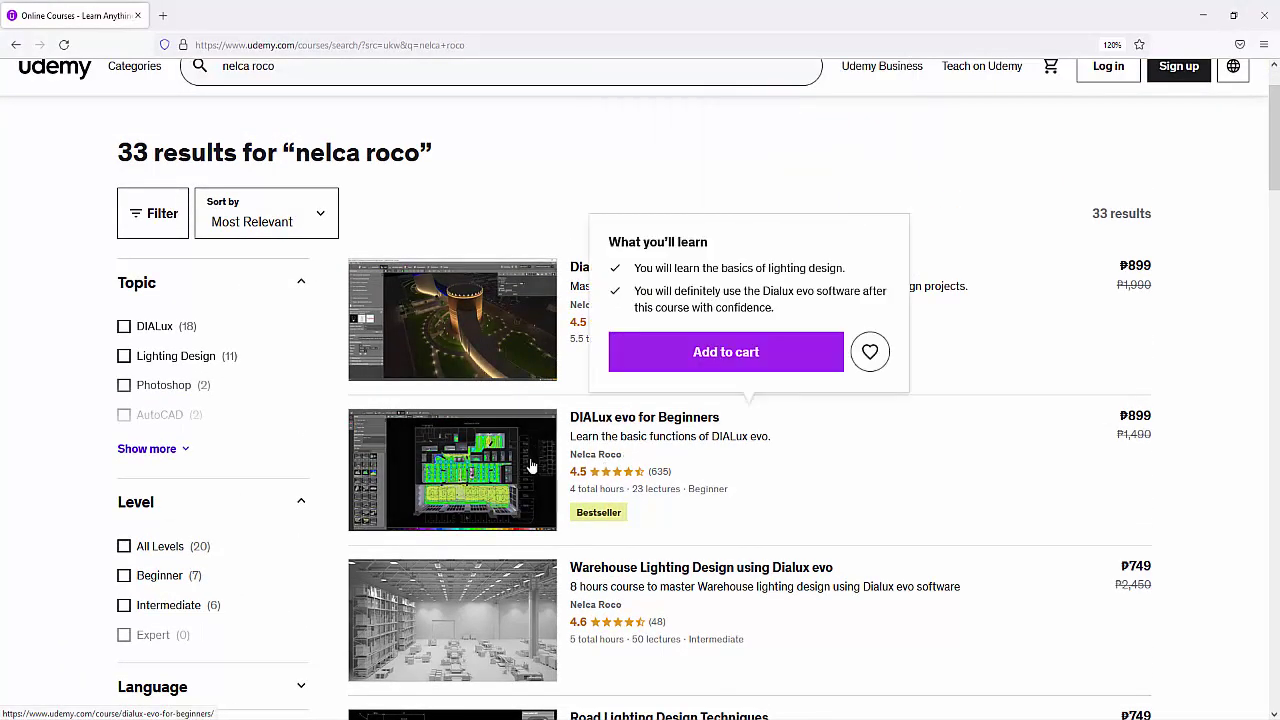
scroll(532, 466, down, 4)
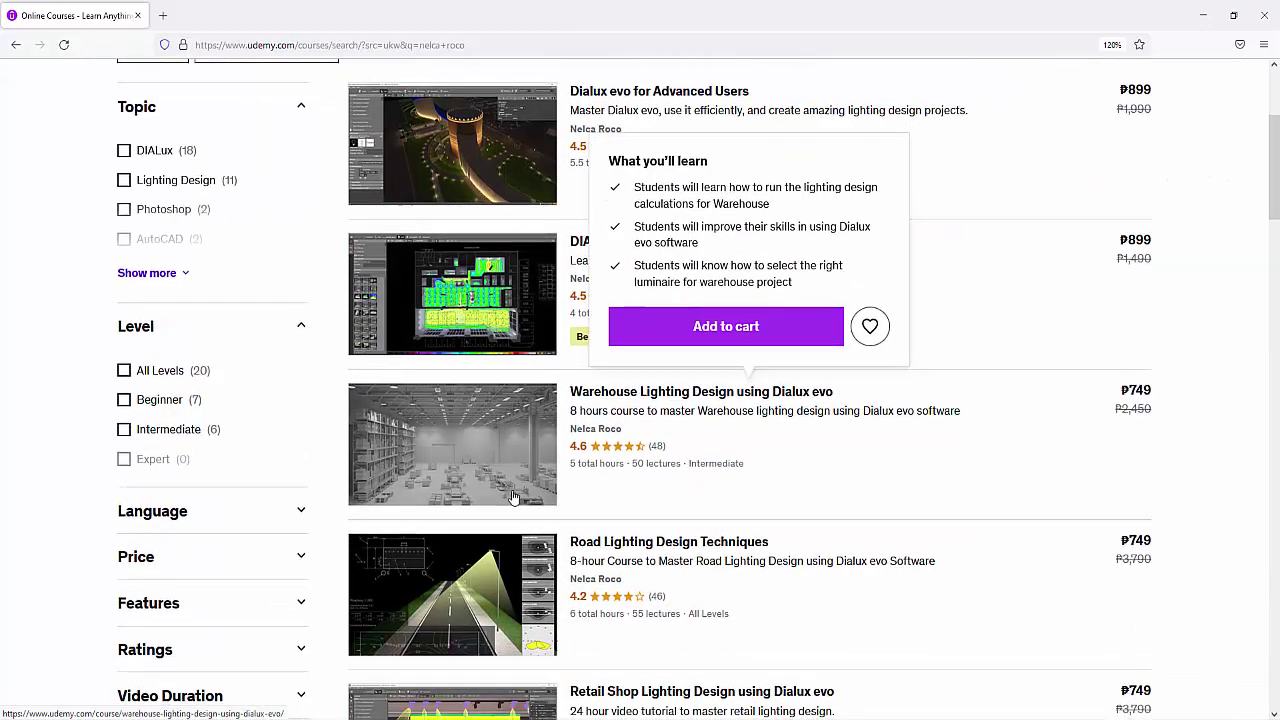
scroll(543, 466, down, 4)
scroll(620, 480, up, 5)
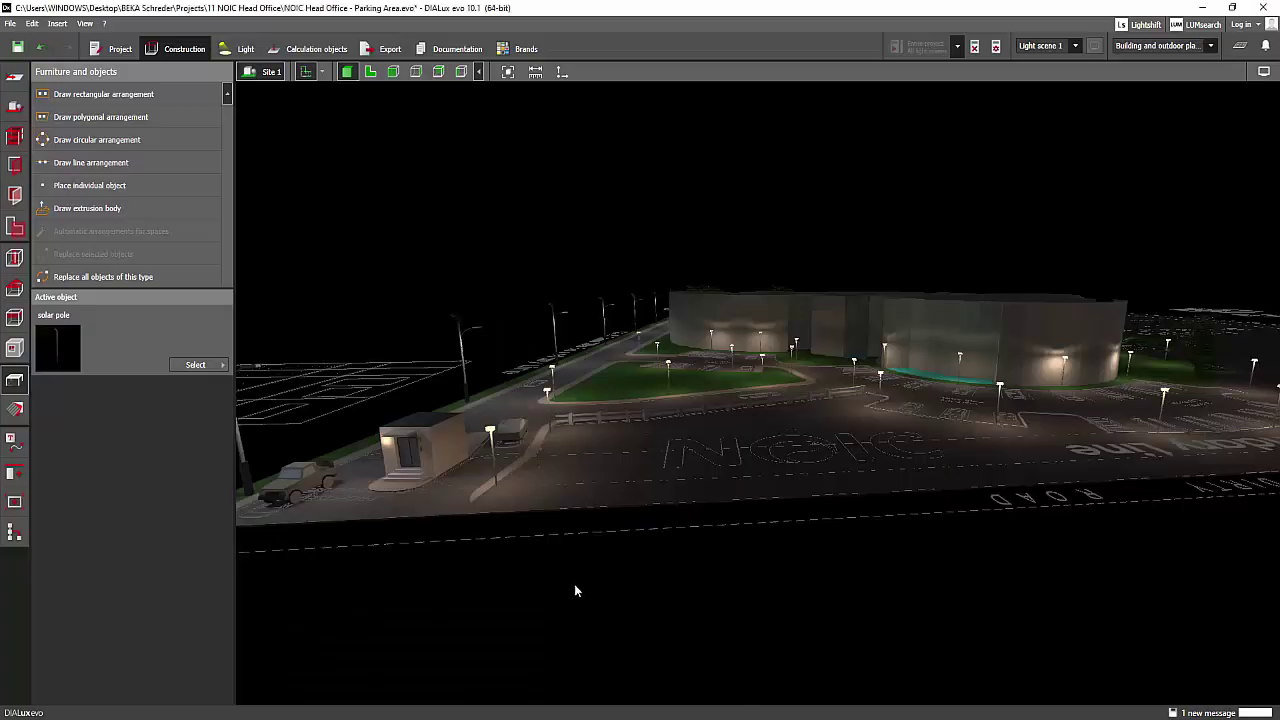
Step: Return to DIALux evo and view the solar poles beside the guard house entrance up close in 3D
drag(574, 584, 572, 414)
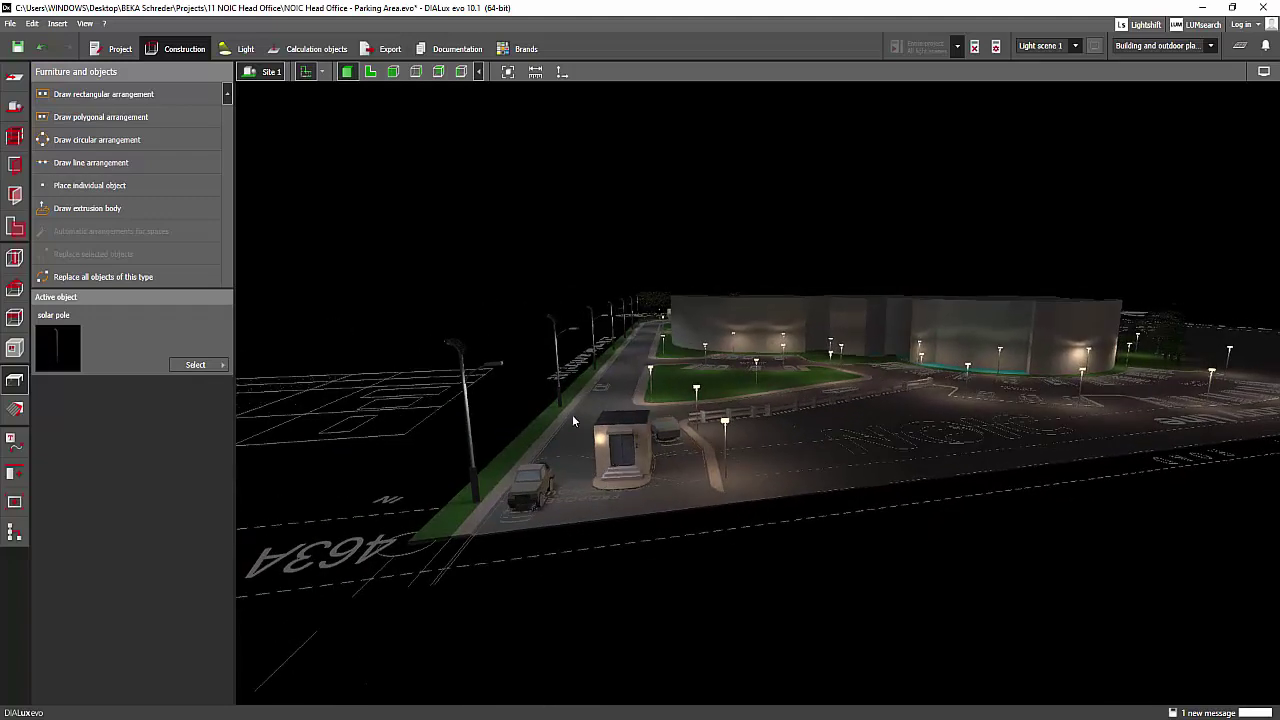
scroll(573, 417, up, 3)
scroll(578, 419, up, 1)
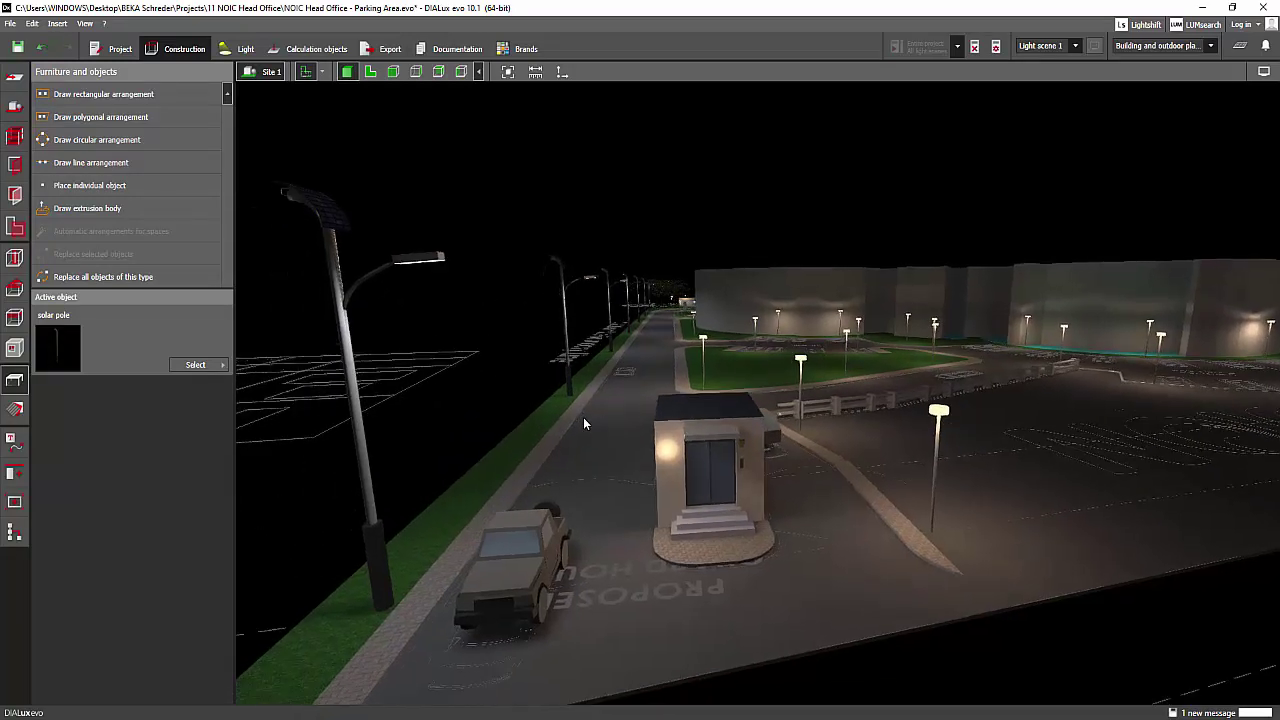